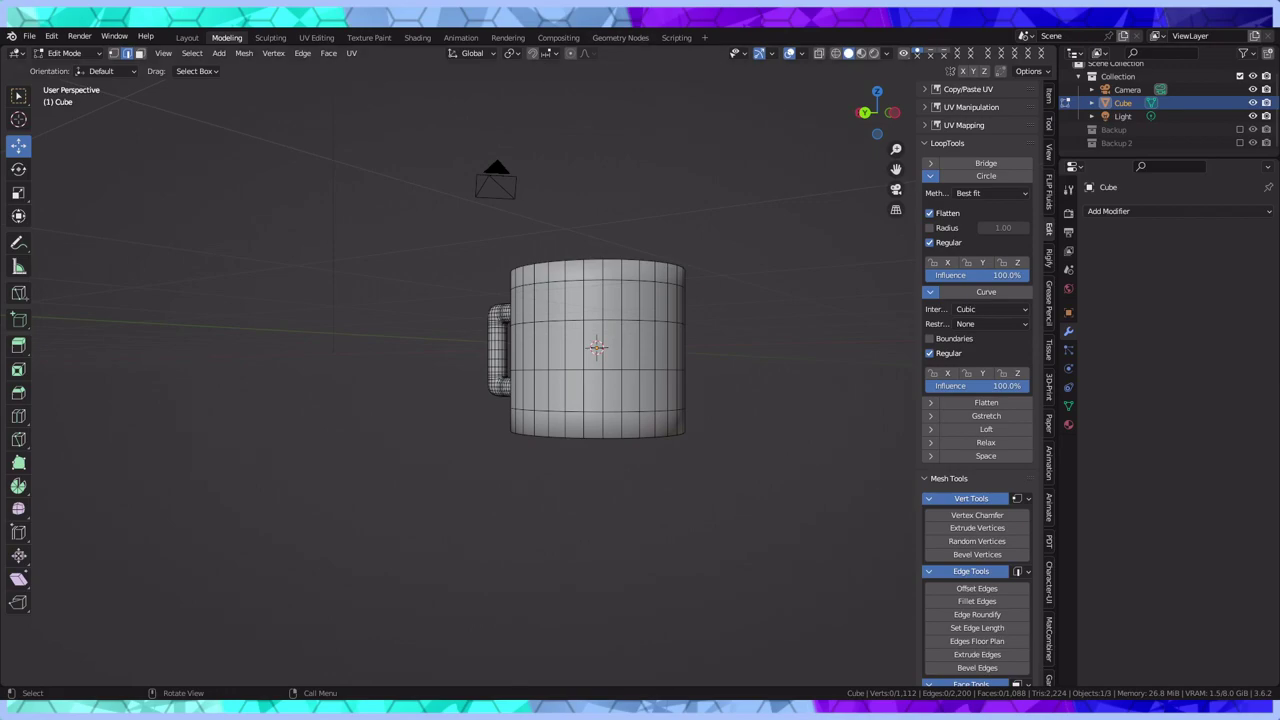
# Examine the finished mug model and its handle from several sides
pyautogui.moveTo(540, 320); pyautogui.dragTo(532, 401, button='middle')
pyautogui.scroll(1, 532, 401)
pyautogui.moveTo(610, 399); pyautogui.dragTo(560, 300, button='middle')
pyautogui.scroll(3, 602, 463)
pyautogui.scroll(3, 482, 280)
pyautogui.moveTo(482, 280); pyautogui.dragTo(734, 281, button='middle')
pyautogui.scroll(-1, 734, 281)
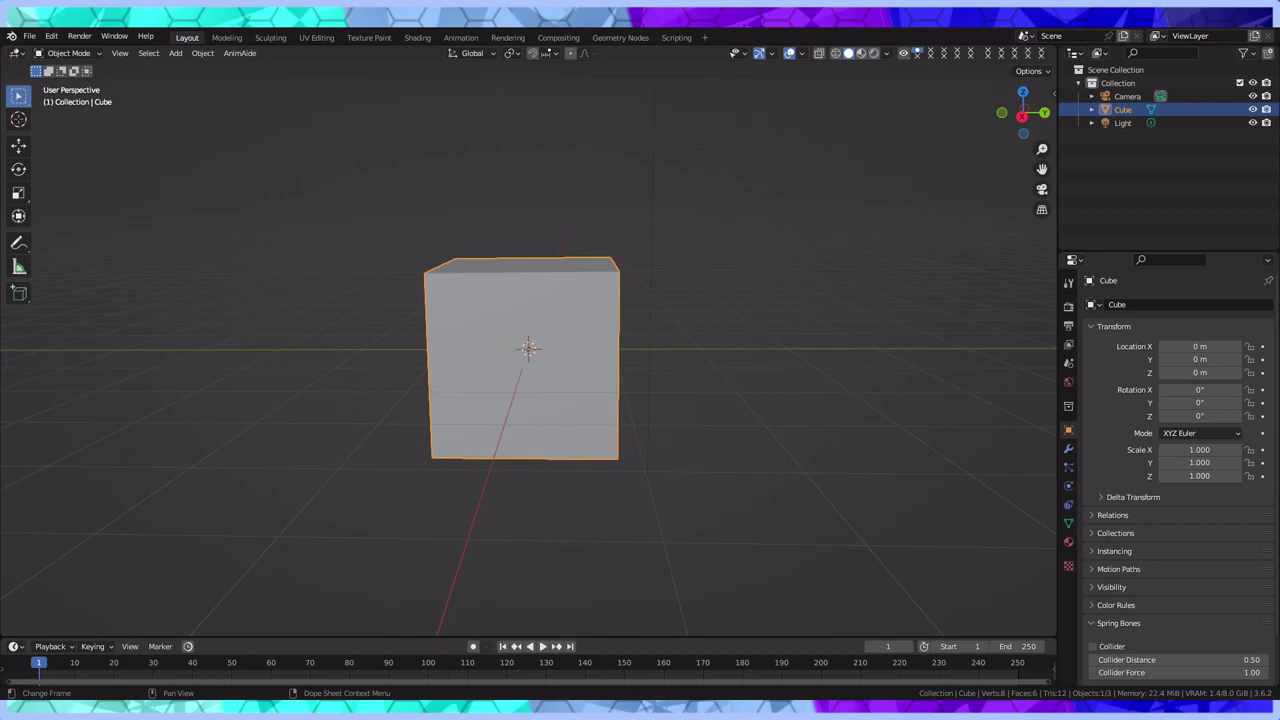
# Deselect the default cube and switch to the Modeling workspace with the box selection tool active
pyautogui.click(910, 310)
pyautogui.moveTo(445, 235); pyautogui.dragTo(396, 333, button='middle')
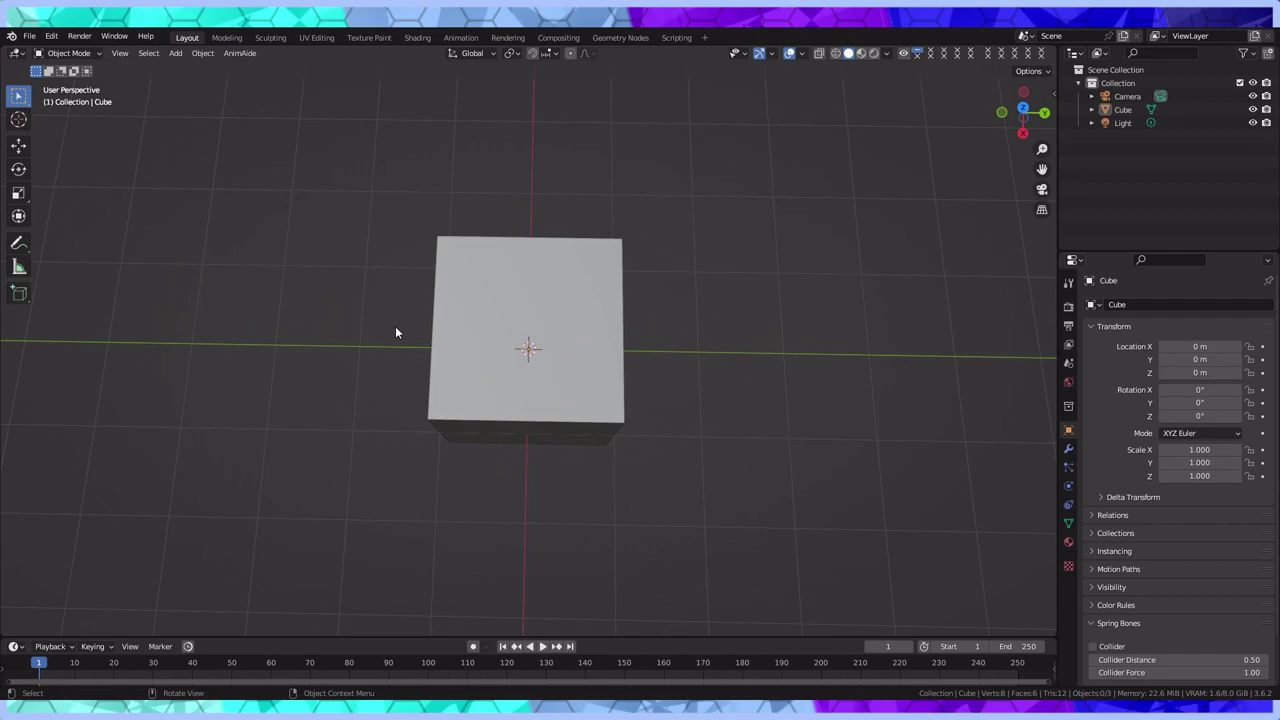
pyautogui.moveTo(455, 206)
pyautogui.mouseDown(button='middle')
pyautogui.moveTo(503, 214)
pyautogui.moveTo(500, 166)
pyautogui.moveTo(446, 190)
pyautogui.mouseUp(button='middle')
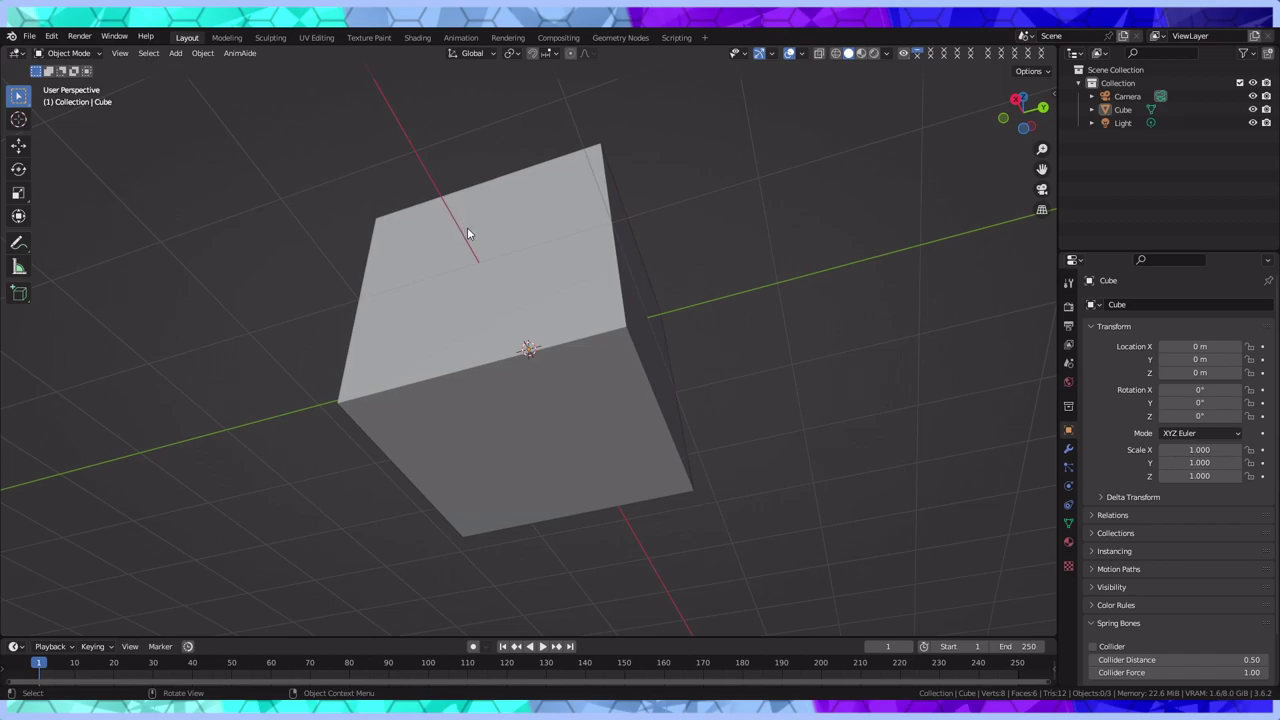
pyautogui.moveTo(557, 273); pyautogui.dragTo(472, 387, button='middle')
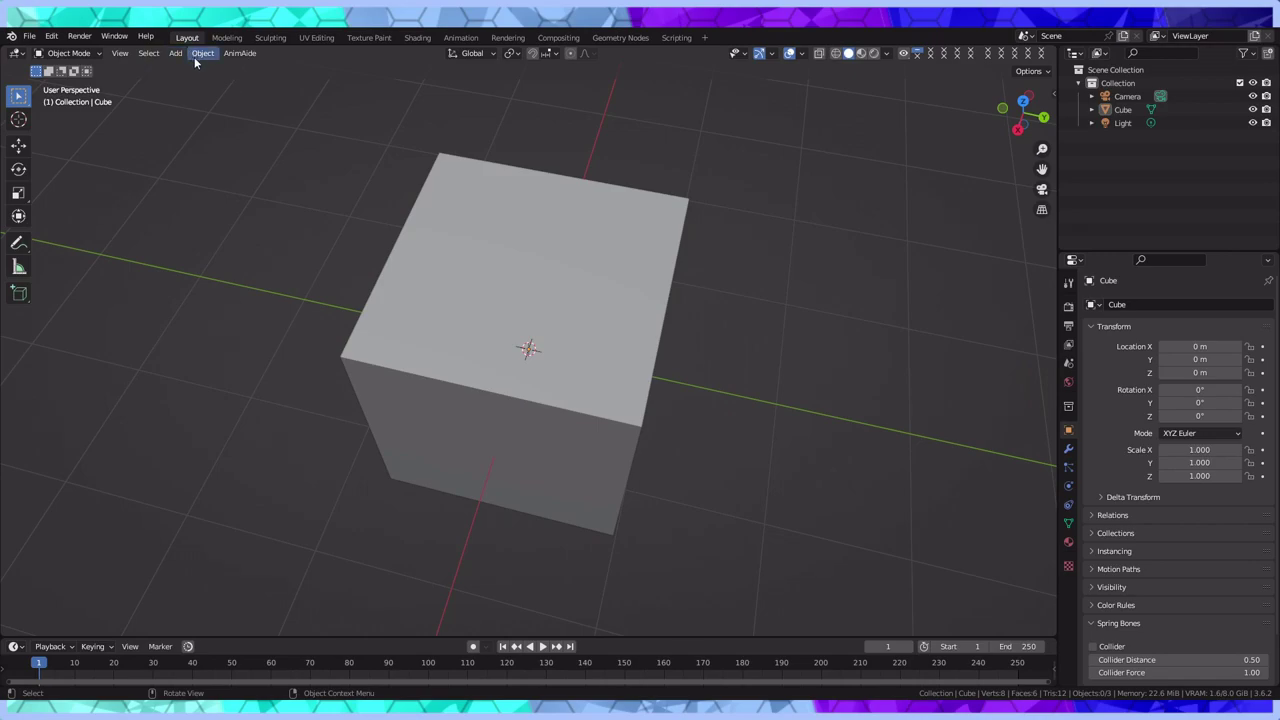
pyautogui.click(227, 37)
pyautogui.moveTo(498, 283); pyautogui.dragTo(489, 394, button='middle')
pyautogui.scroll(3, 490, 394)
pyautogui.moveTo(539, 446); pyautogui.dragTo(472, 236, button='middle')
pyautogui.scroll(1, 517, 191)
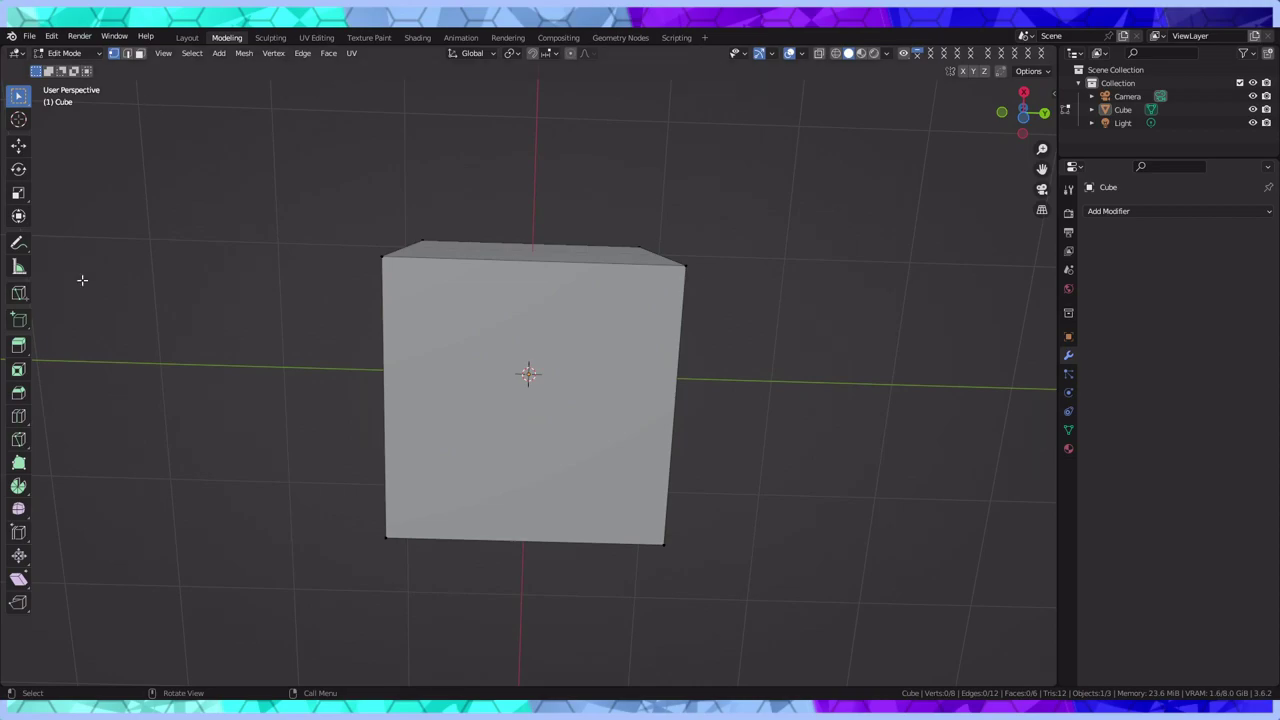
pyautogui.click(18, 511)
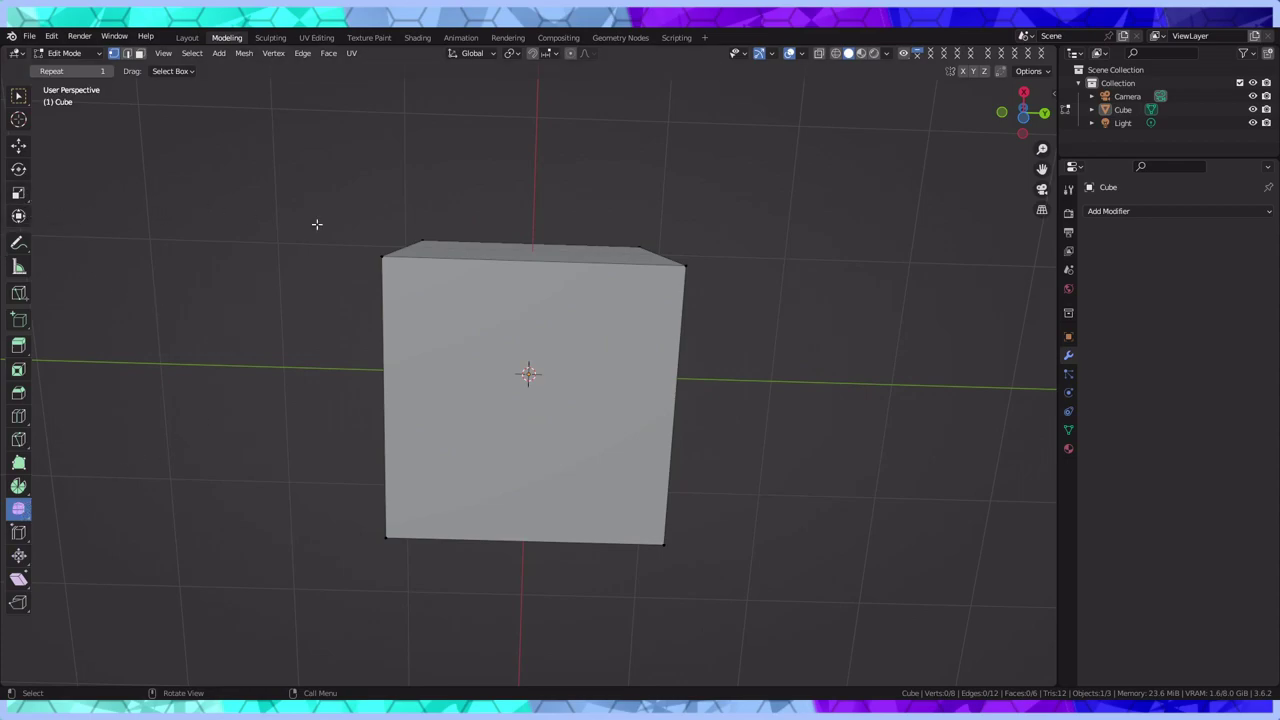
pyautogui.click(18, 95)
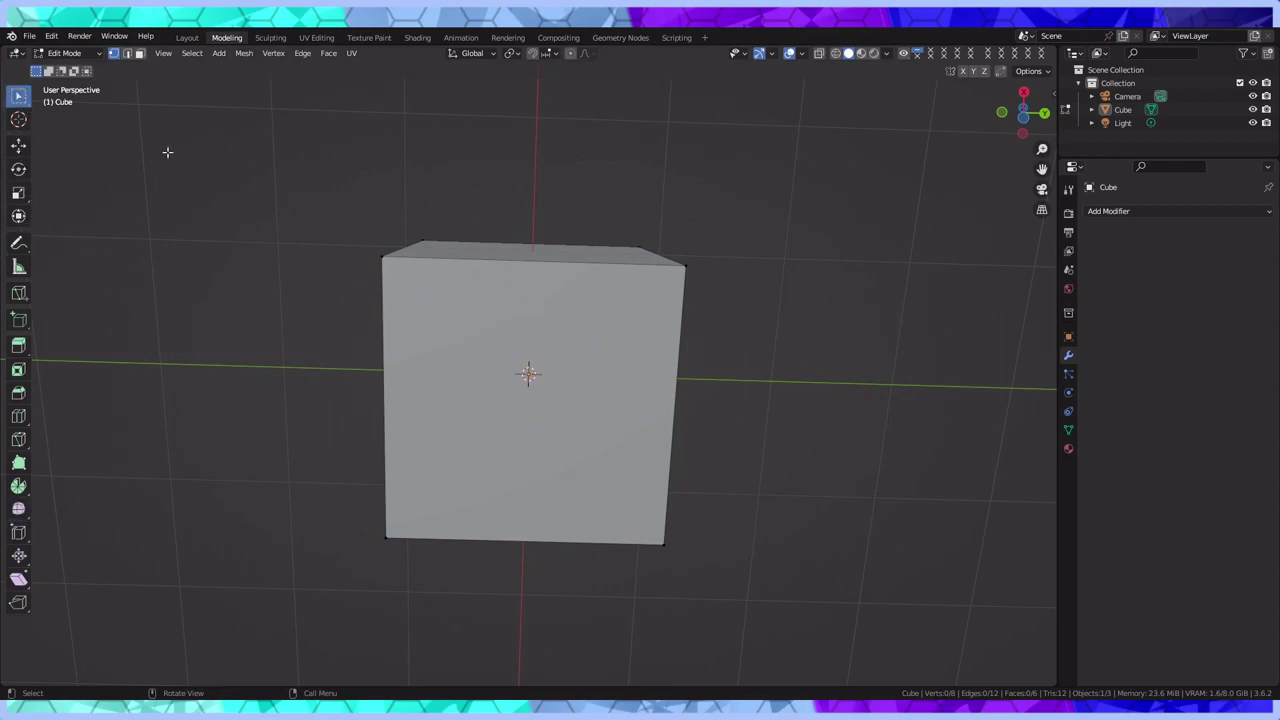
# Show the Edit add-on tools and expand the LoopTools Circle and Curve settings
pyautogui.click(1052, 93)
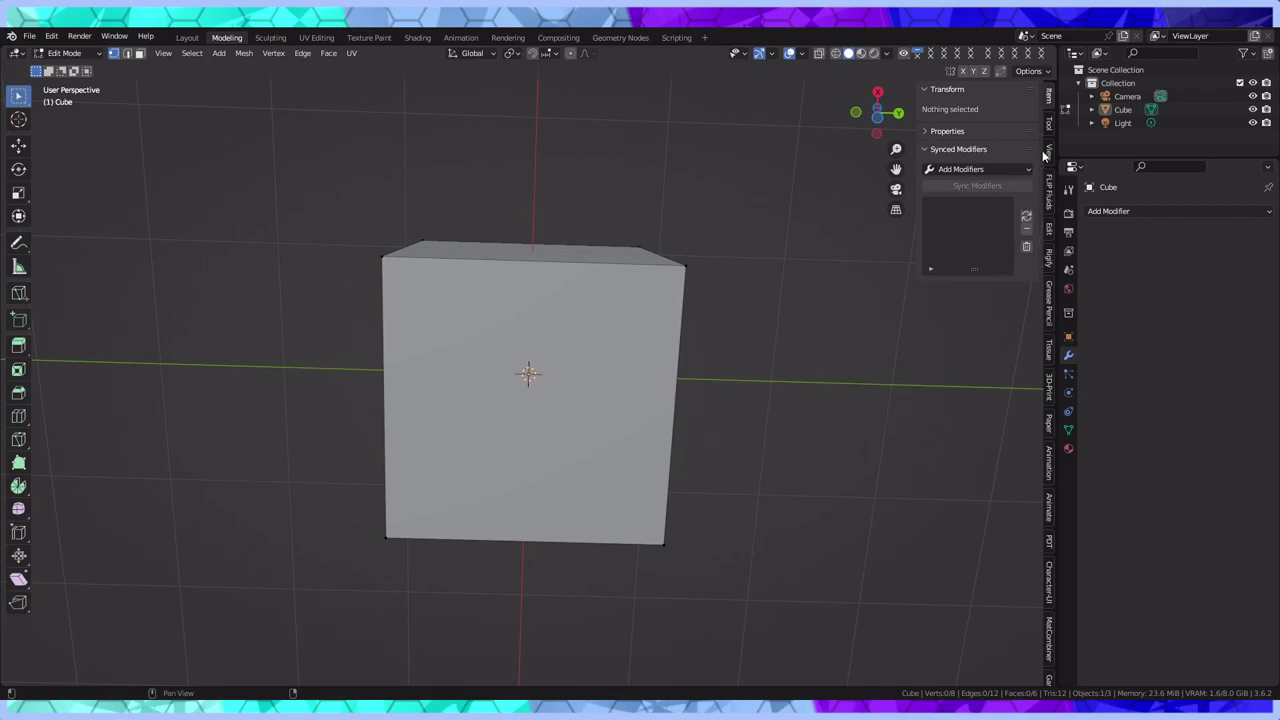
pyautogui.click(1049, 230)
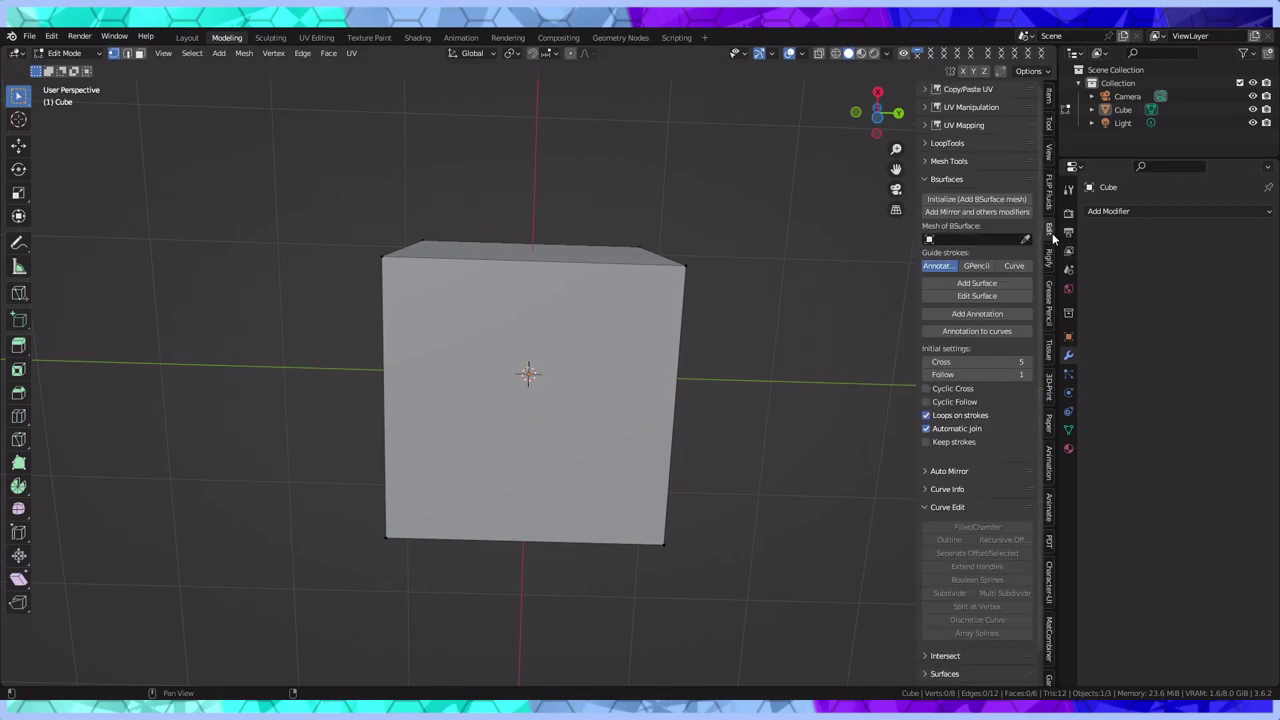
pyautogui.click(950, 161)
pyautogui.click(949, 143)
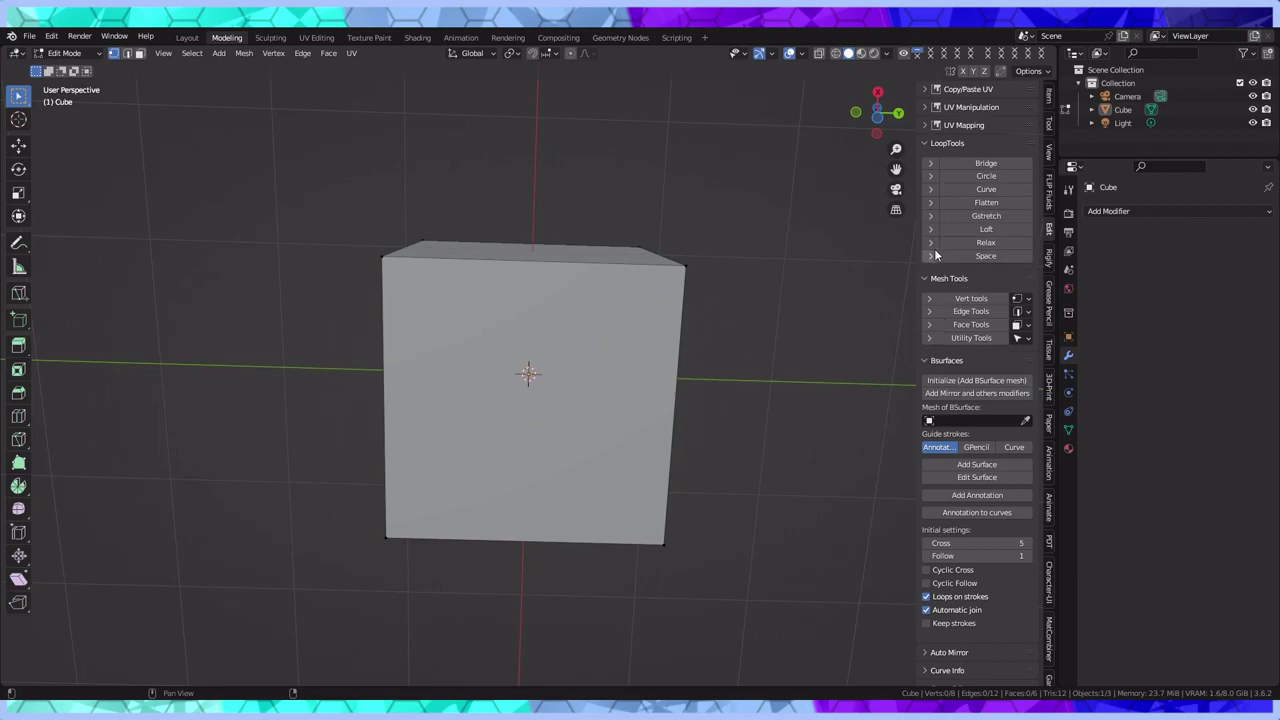
pyautogui.moveTo(930, 189); pyautogui.dragTo(932, 175)
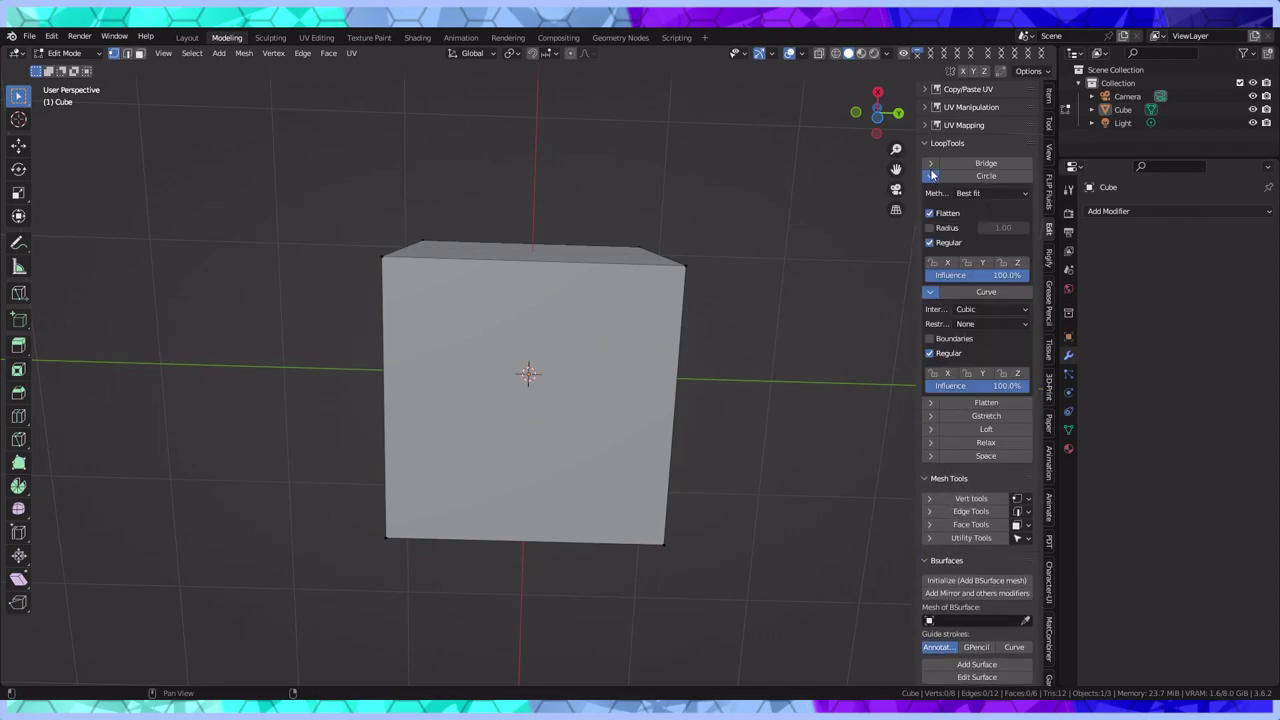
pyautogui.click(921, 476)
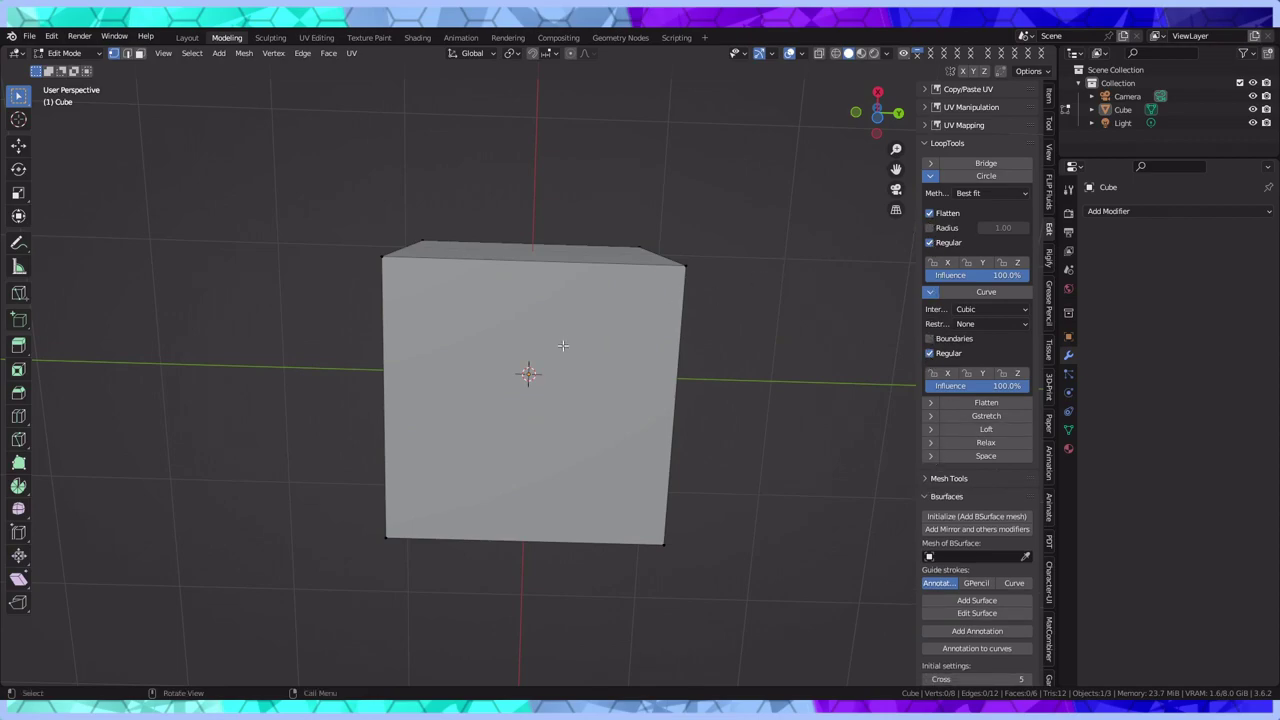
pyautogui.moveTo(650, 203); pyautogui.dragTo(602, 272, button='middle')
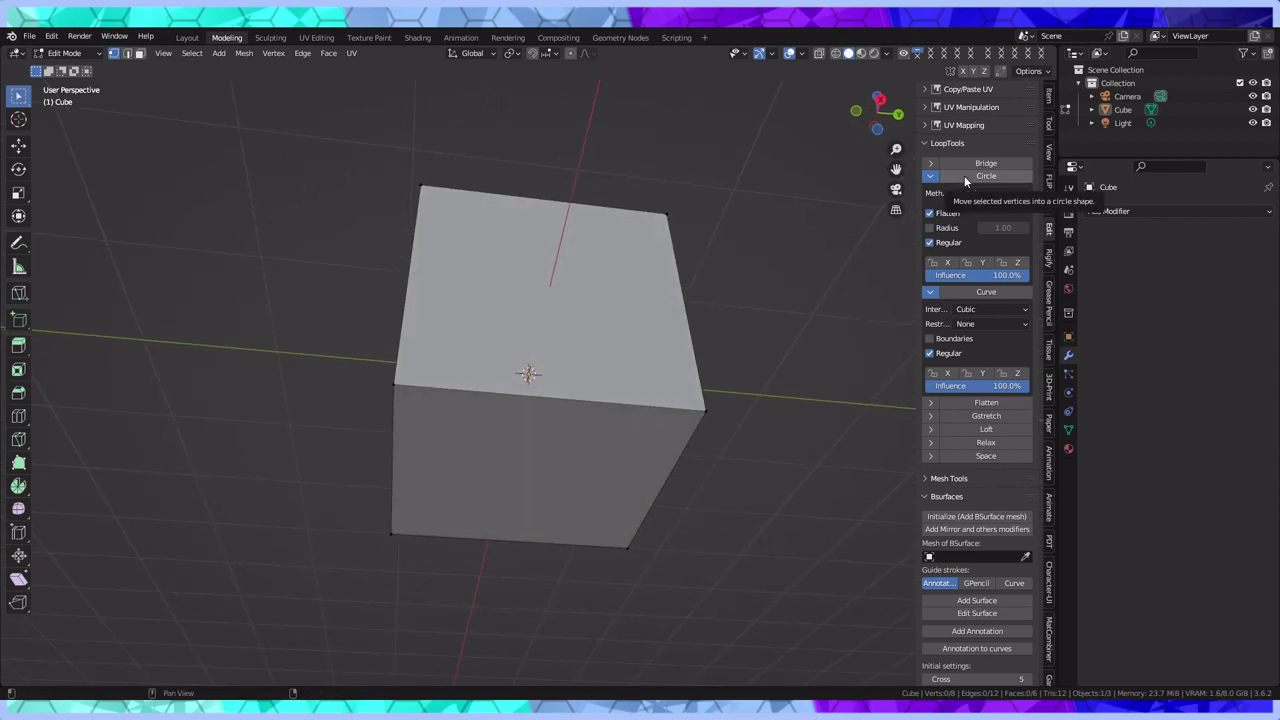
pyautogui.scroll(-10, 960, 250)
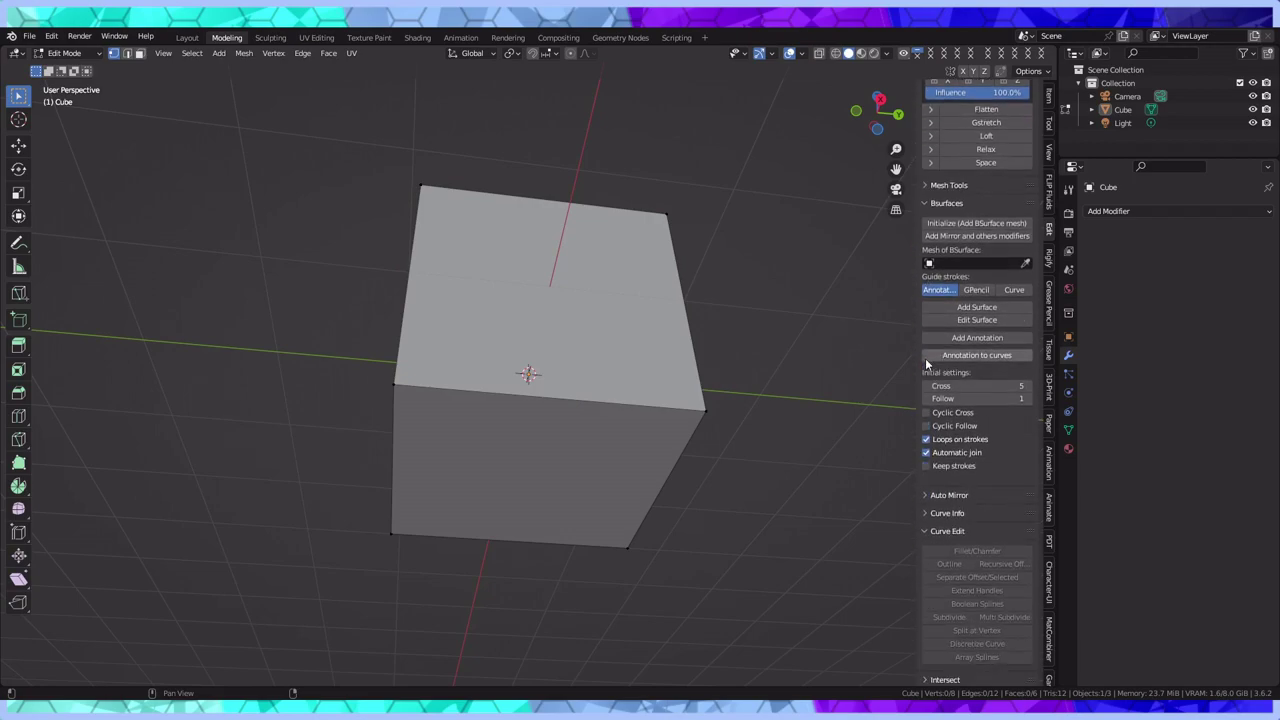
pyautogui.scroll(4, 975, 307)
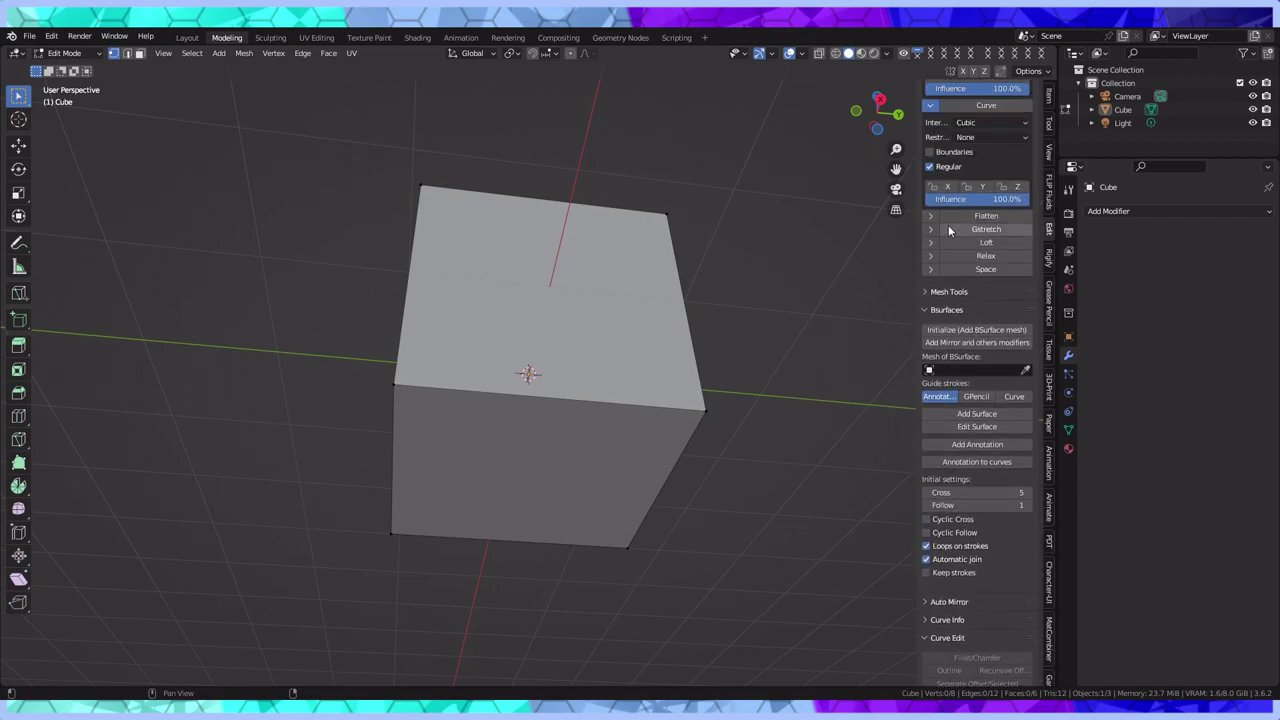
pyautogui.click(1213, 212)
pyautogui.click(1213, 212)
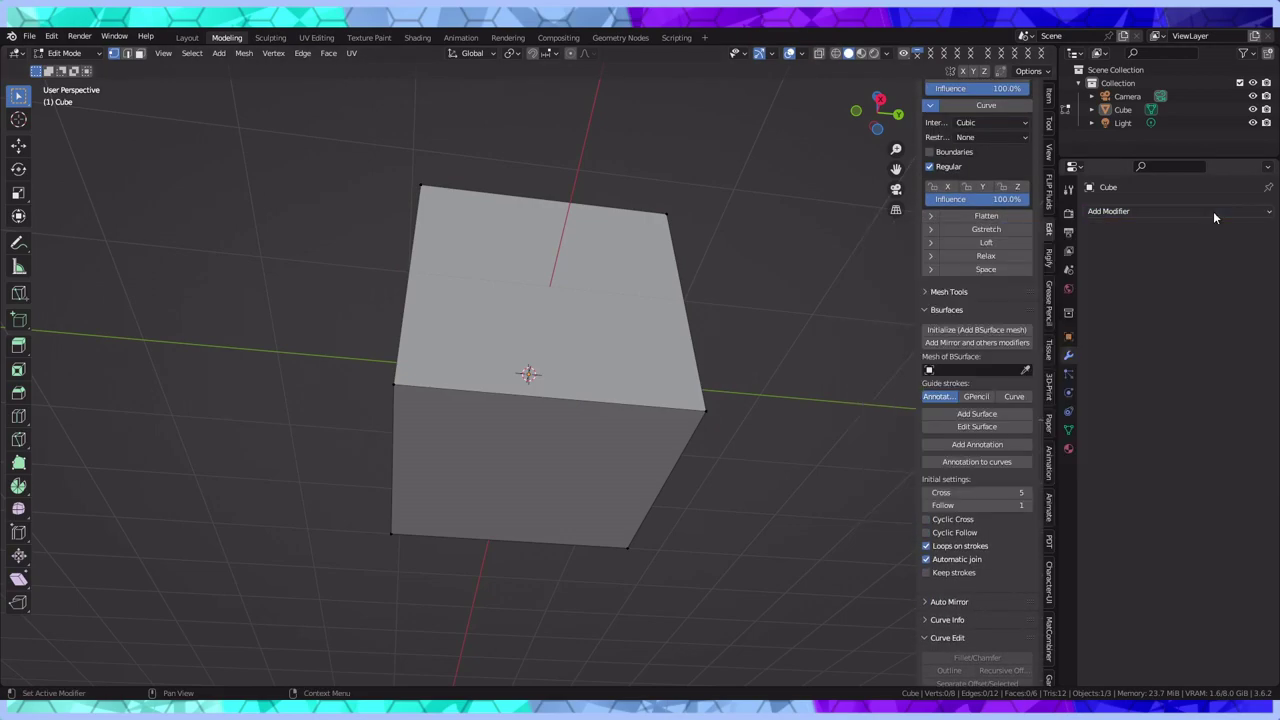
# Expand the Vert, Edge, Face and Utility groups of Mesh Tools and collapse the Bsurfaces settings
pyautogui.click(933, 292)
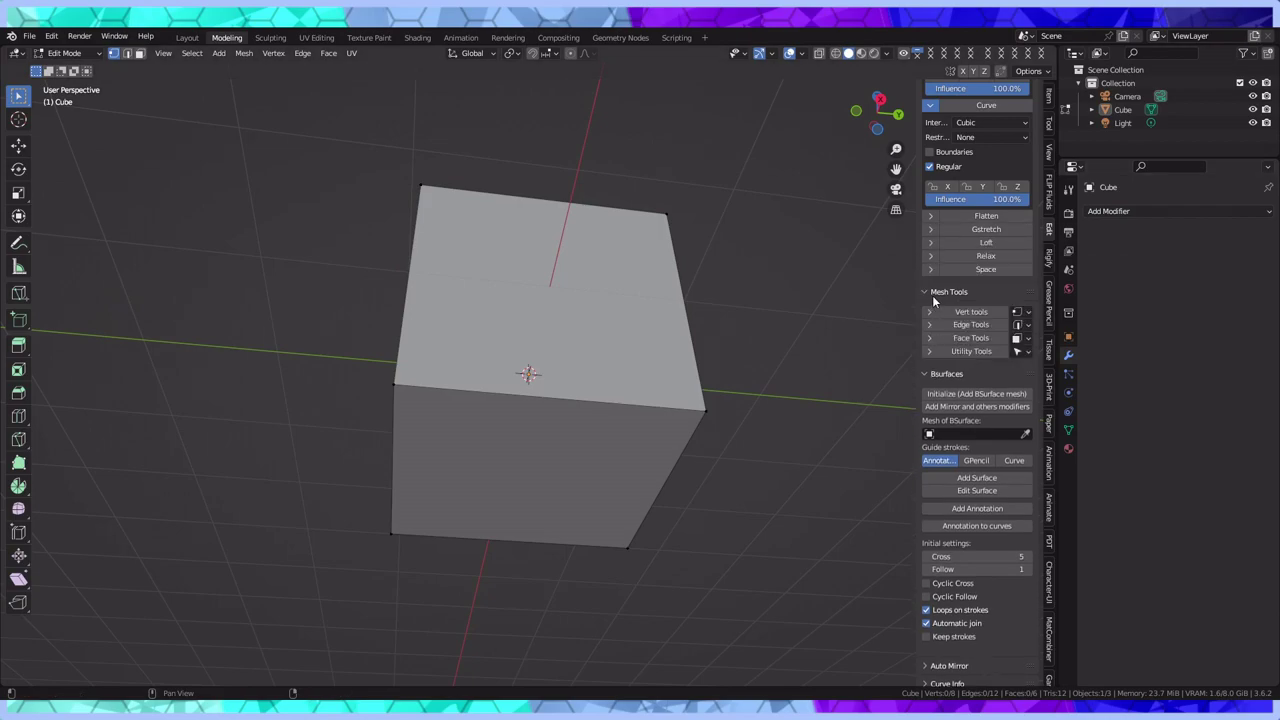
pyautogui.click(928, 372)
pyautogui.click(931, 400)
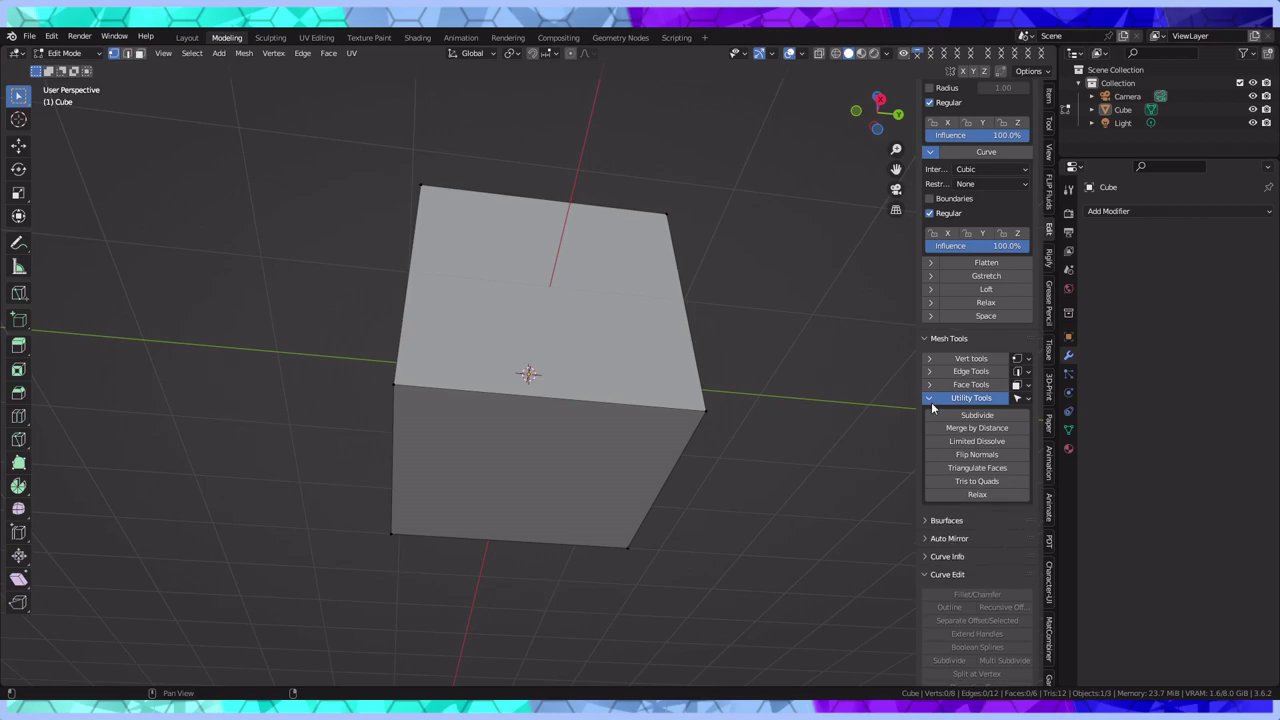
pyautogui.click(931, 386)
pyautogui.click(931, 372)
pyautogui.click(933, 359)
pyautogui.scroll(-6, 941, 404)
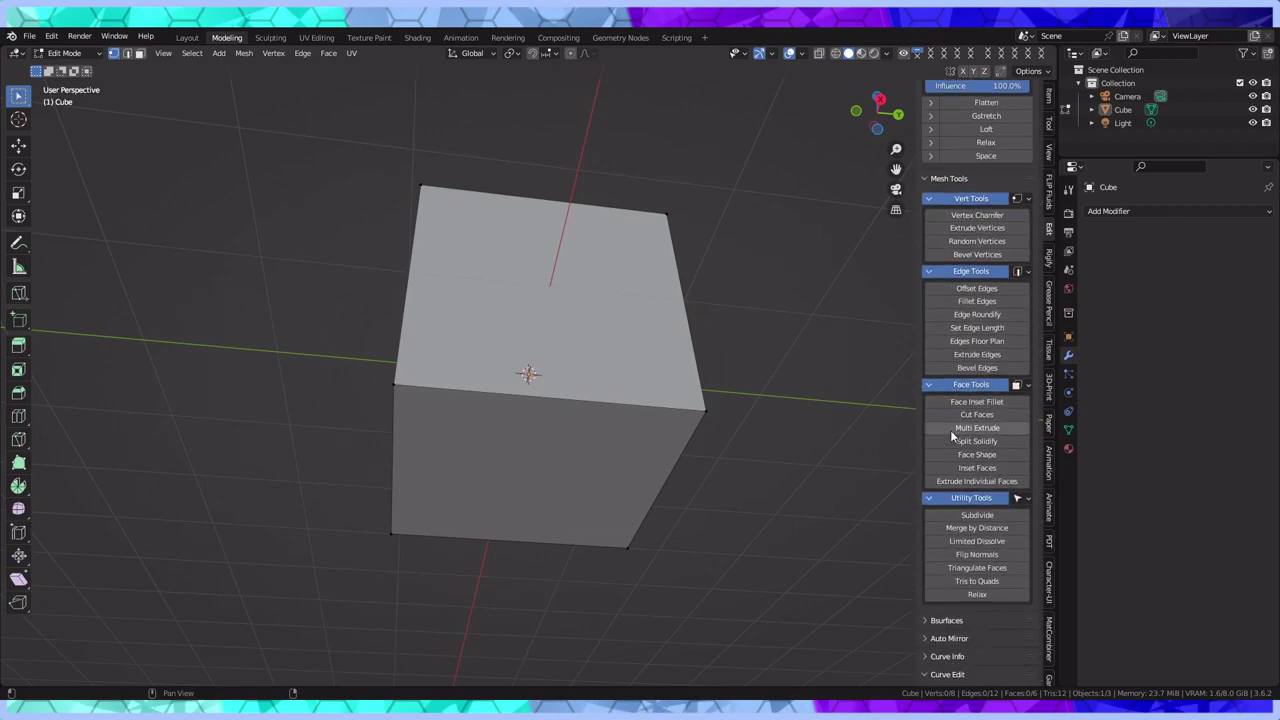
pyautogui.scroll(-5, 950, 426)
# In face selection, select the cube's bottom face and subdivide it twice into a 4 by 4 grid
pyautogui.moveTo(600, 460); pyautogui.dragTo(260, 200, button='middle')
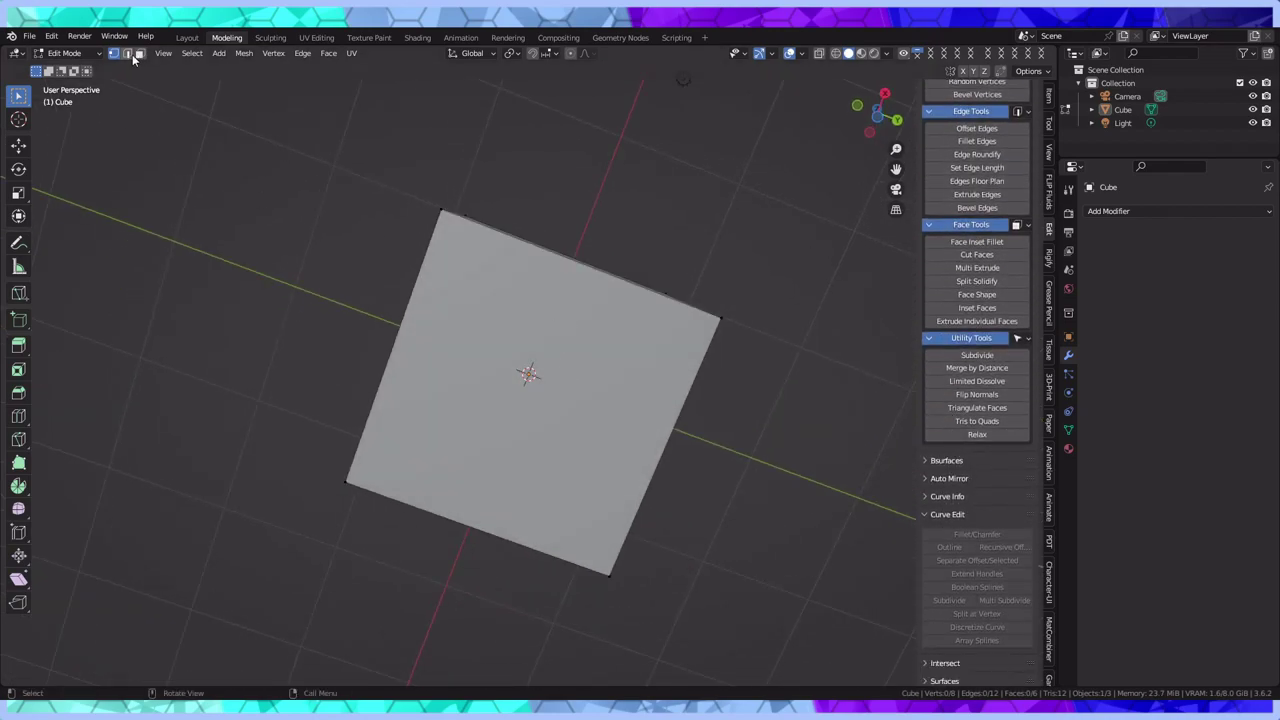
pyautogui.click(523, 293)
pyautogui.moveTo(694, 134); pyautogui.dragTo(777, 271, button='middle')
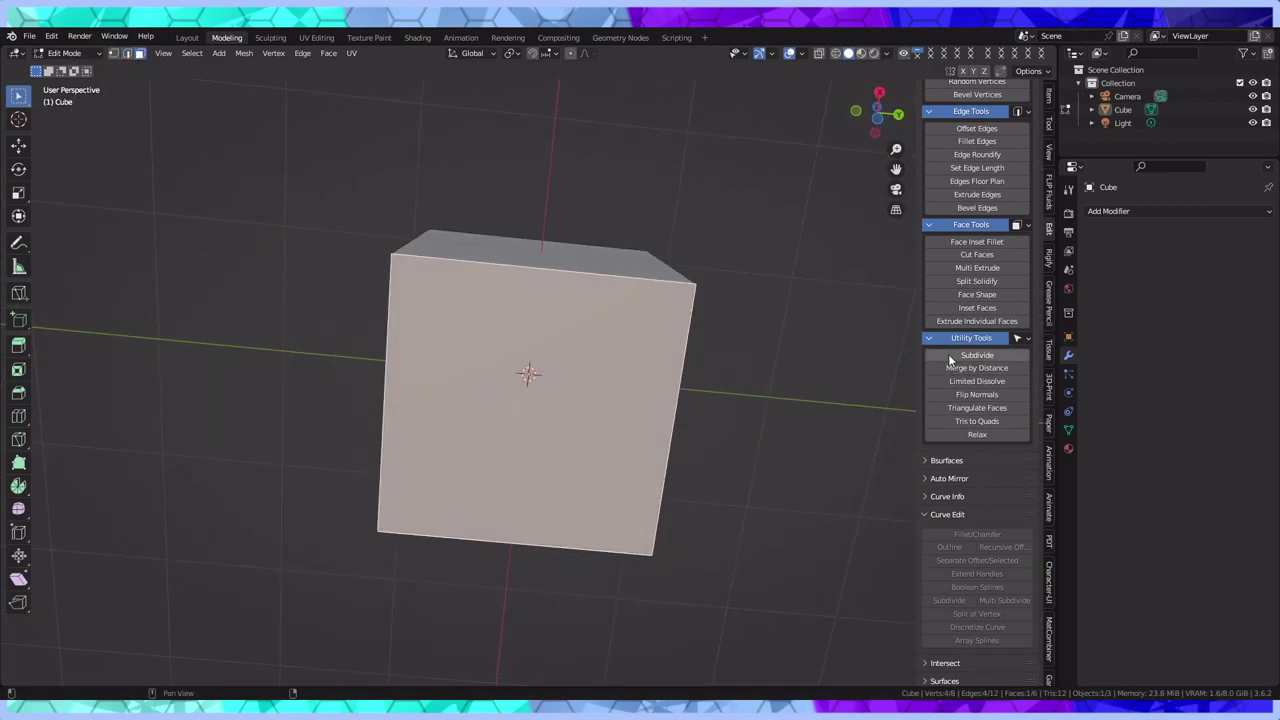
pyautogui.click(975, 355)
pyautogui.moveTo(614, 212); pyautogui.dragTo(727, 265, button='middle')
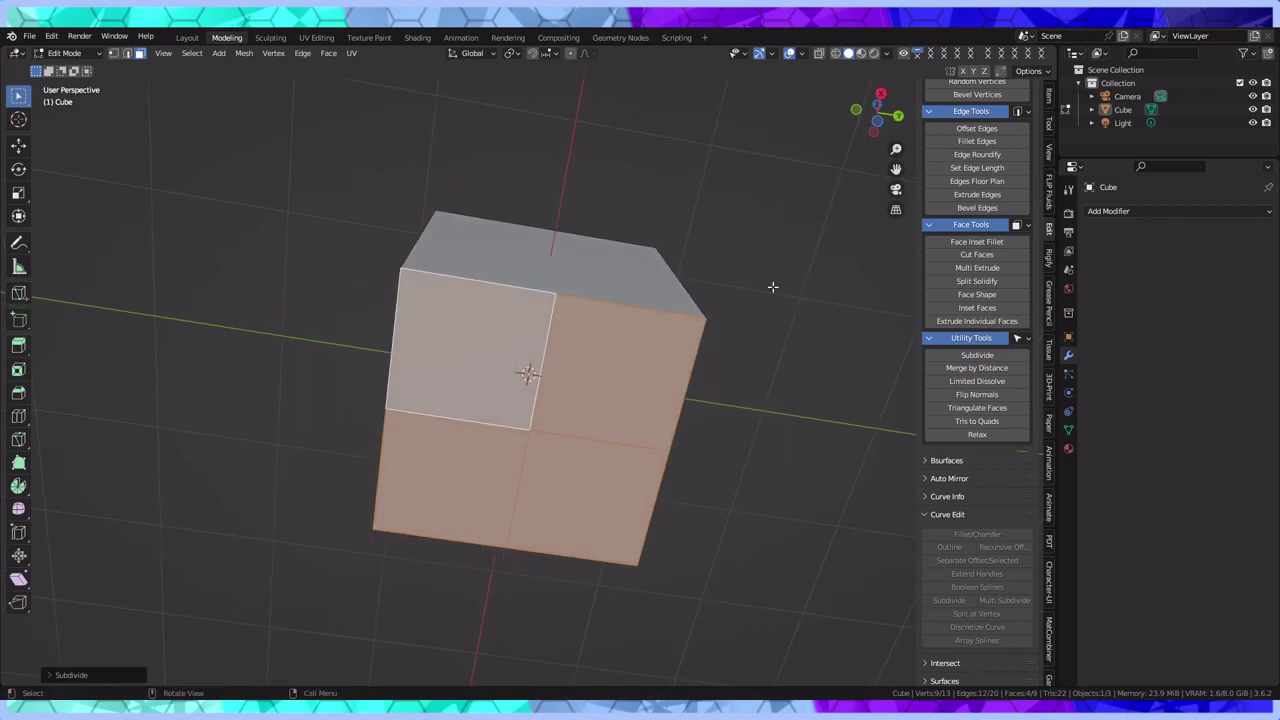
pyautogui.click(975, 356)
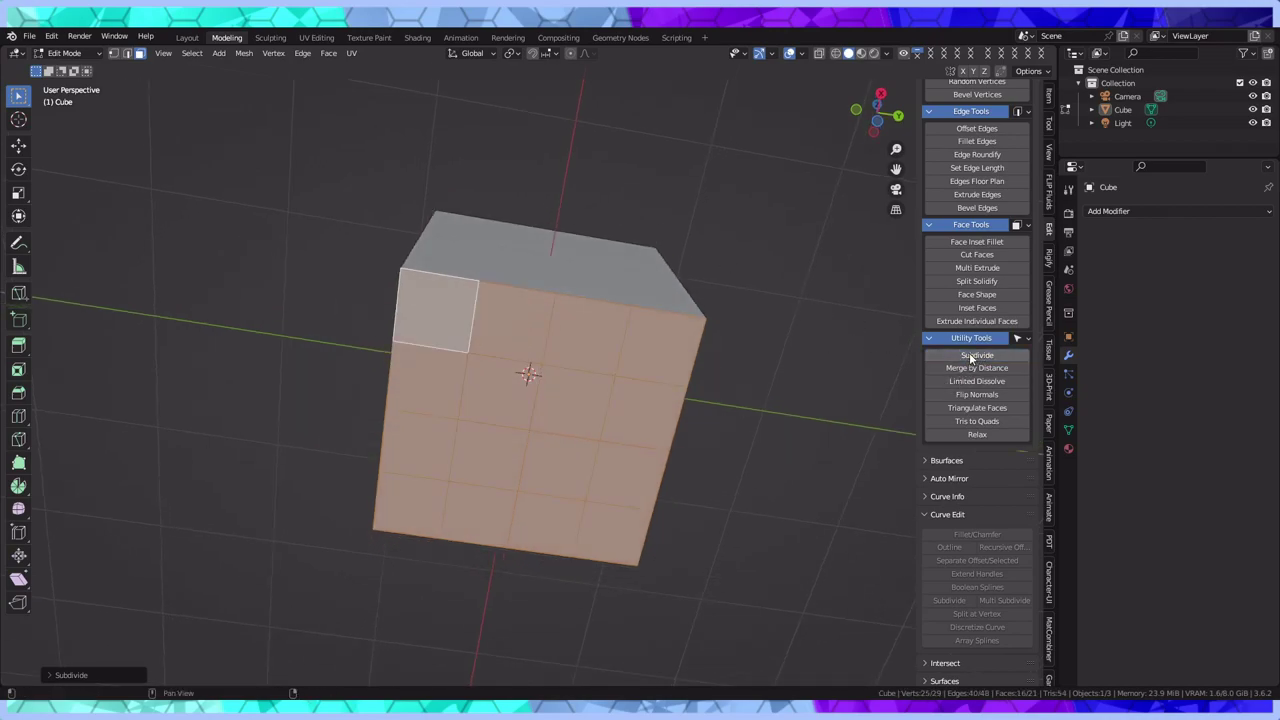
pyautogui.moveTo(620, 310); pyautogui.dragTo(647, 334, button='middle')
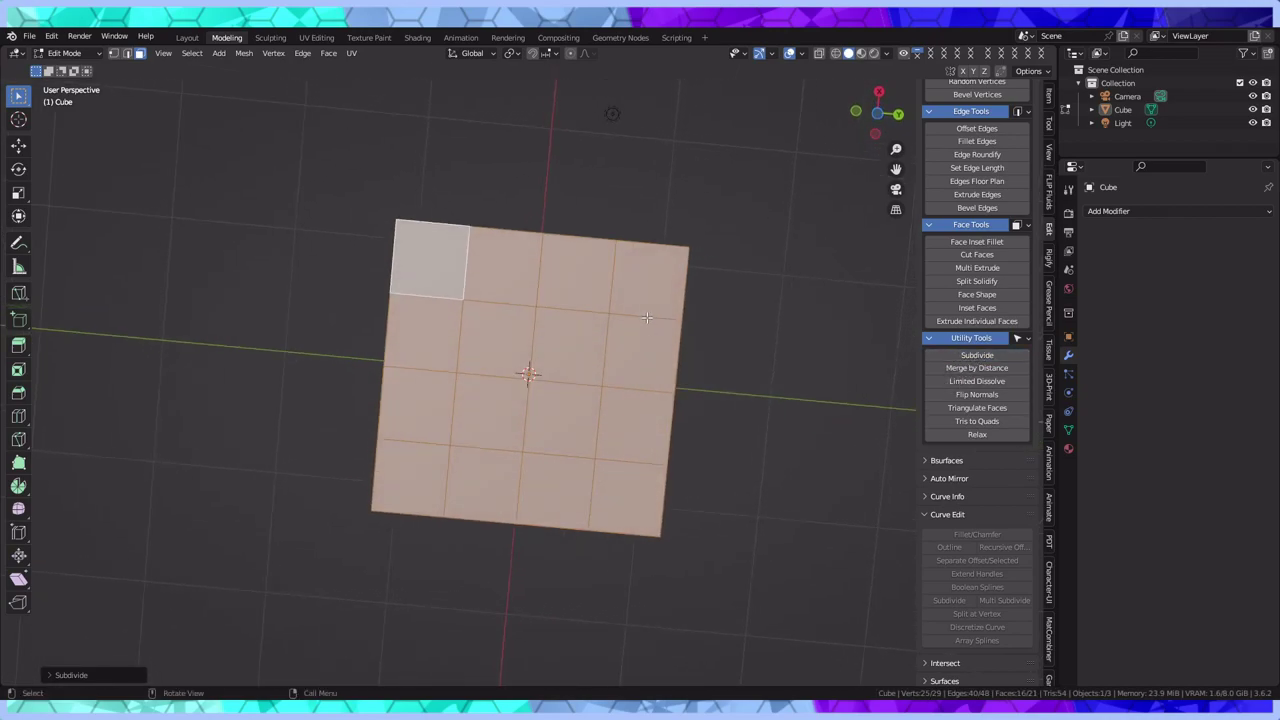
# Select only the cube's top face and subdivide it twice into a 4 by 4 grid
pyautogui.scroll(6, 966, 189)
pyautogui.hotkey('alt', 'a')
pyautogui.moveTo(638, 270); pyautogui.dragTo(535, 325, button='middle')
pyautogui.click(535, 325)
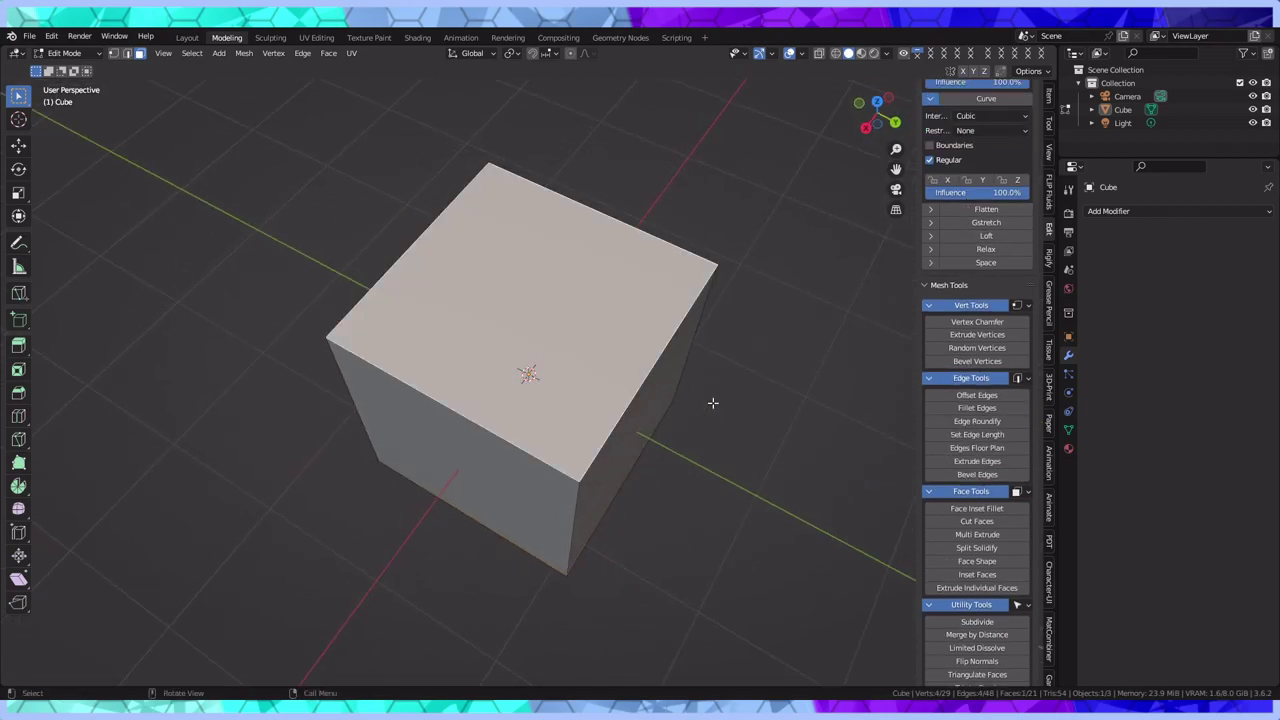
pyautogui.scroll(-2, 988, 476)
pyautogui.click(986, 568)
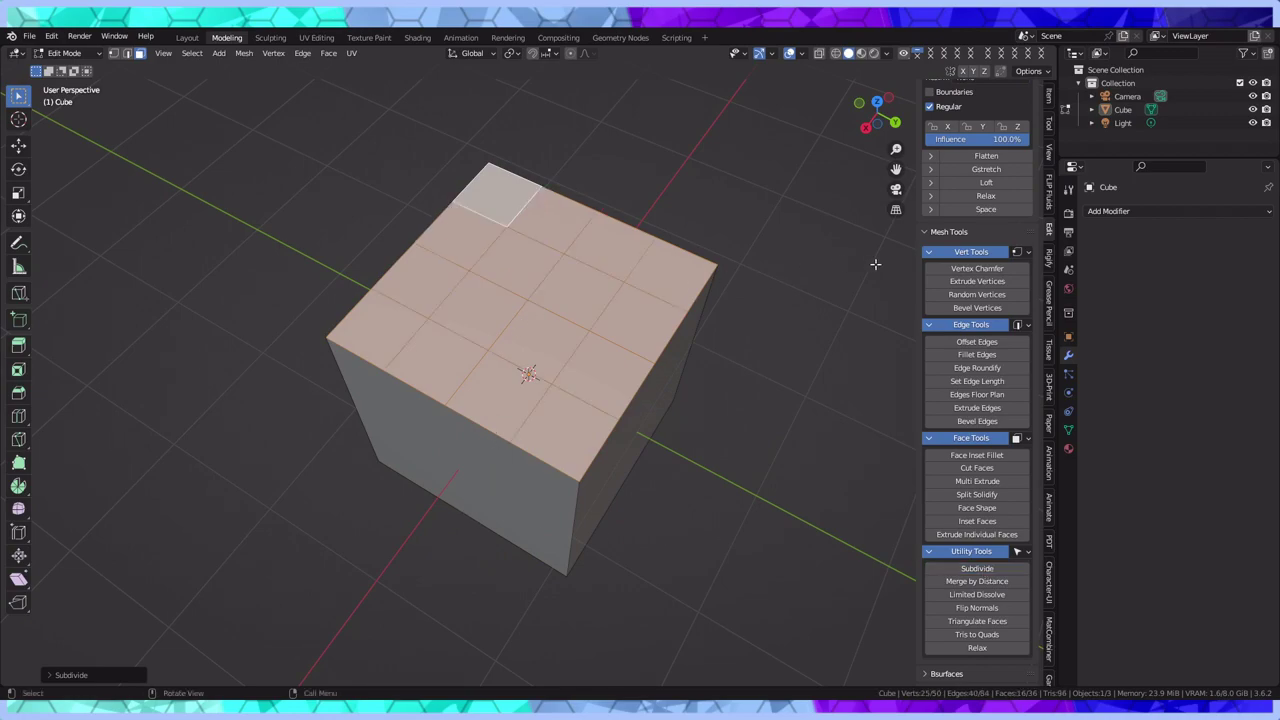
# In edge selection, select all outer edges of the top face and shape them into a circle with LoopTools Circle
pyautogui.scroll(5, 1007, 243)
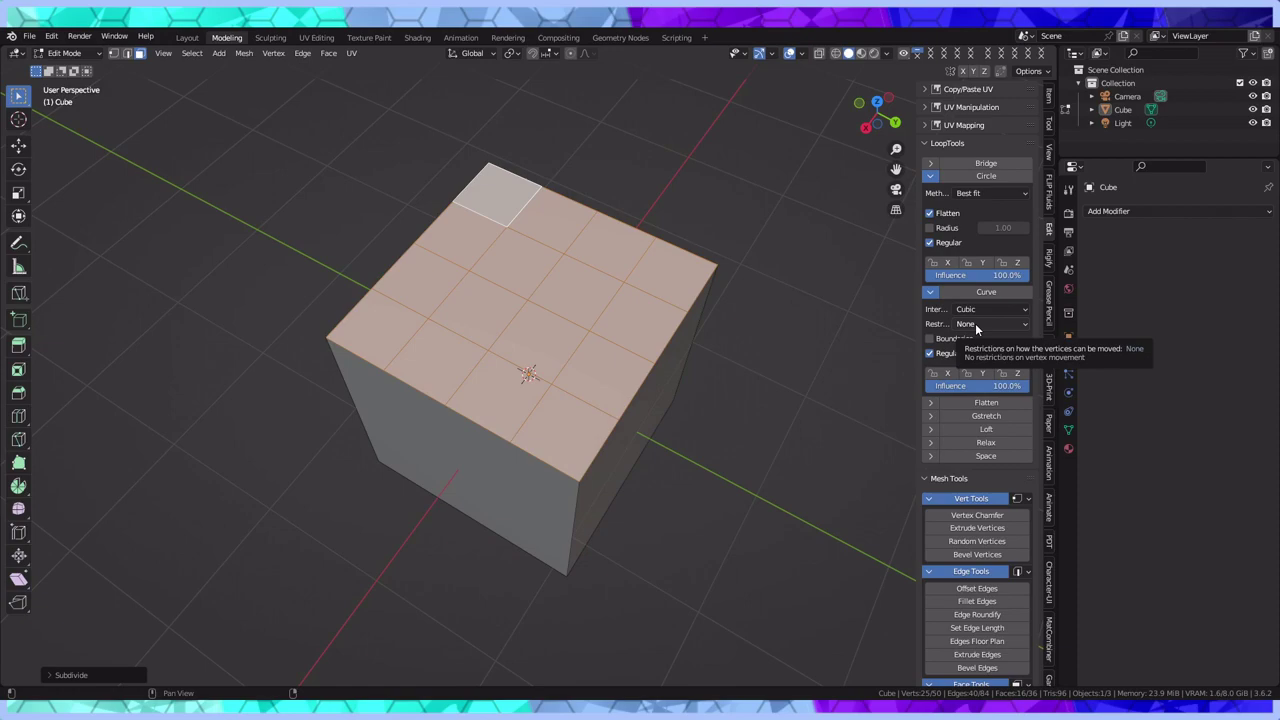
pyautogui.click(126, 54)
pyautogui.hotkey('alt', 'a')
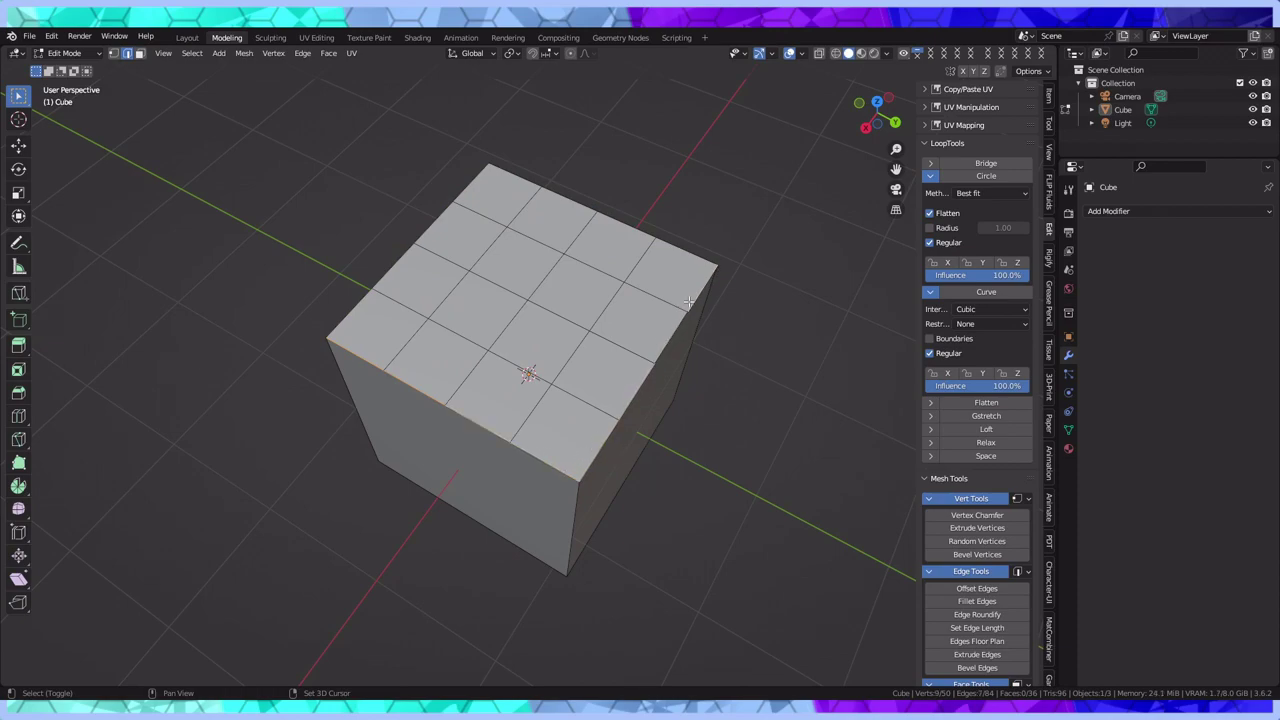
pyautogui.keyDown('shift'); pyautogui.click(668, 236); pyautogui.keyUp('shift')
pyautogui.keyDown('shift'); pyautogui.click(630, 226); pyautogui.keyUp('shift')
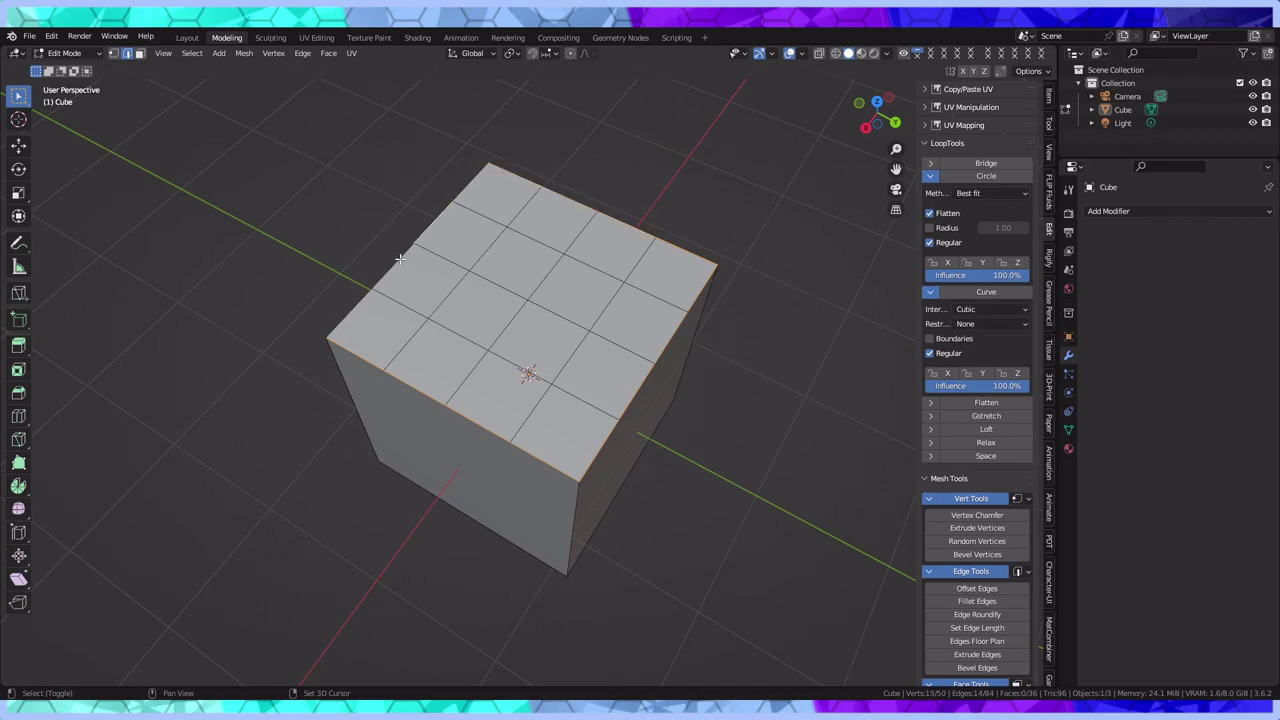
pyautogui.click(967, 172)
pyautogui.moveTo(490, 365); pyautogui.dragTo(535, 176, button='middle')
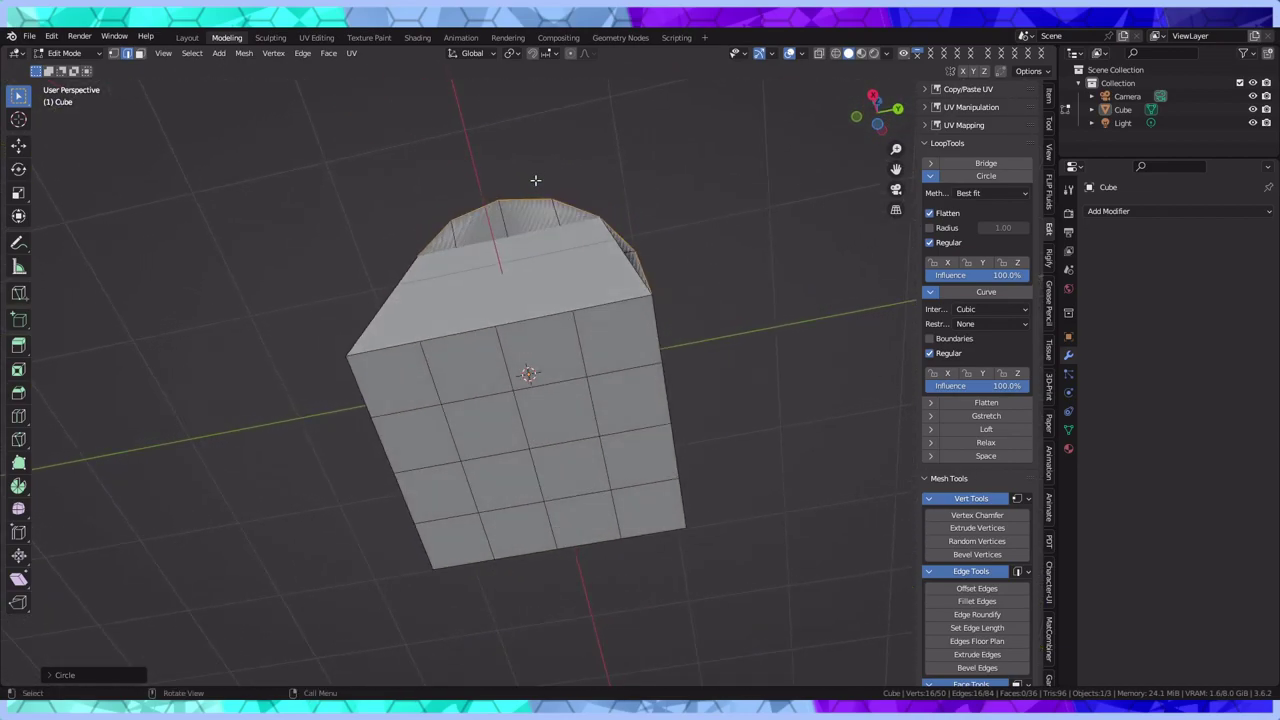
pyautogui.moveTo(502, 277); pyautogui.dragTo(413, 301, button='middle')
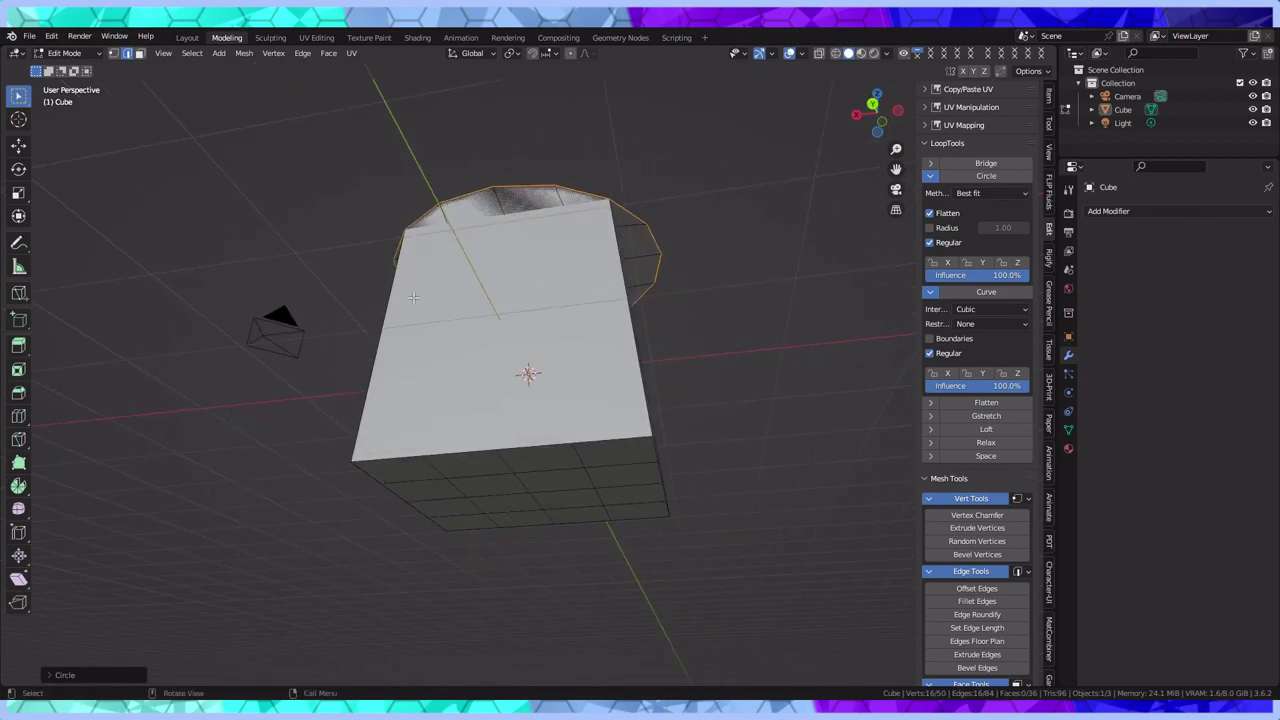
# Switch to face selection and select the cube's four side faces
pyautogui.click(424, 302)
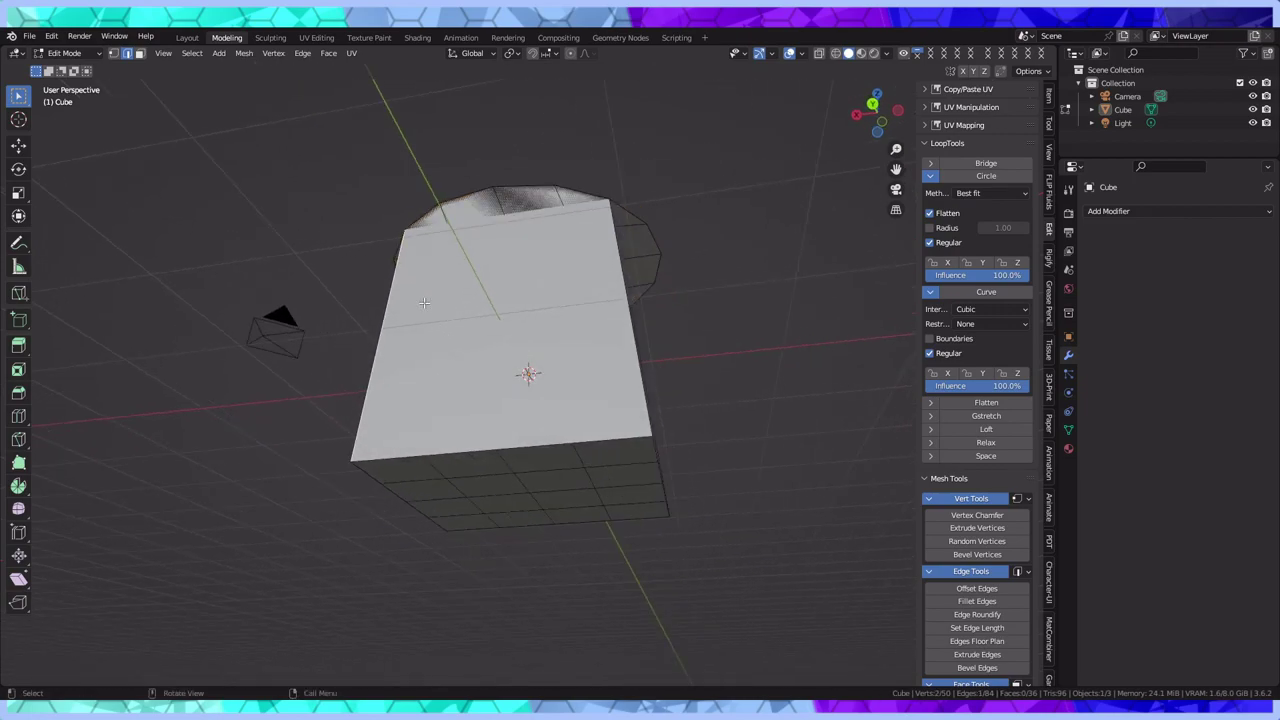
pyautogui.click(141, 55)
pyautogui.click(459, 296)
pyautogui.moveTo(615, 326); pyautogui.dragTo(472, 393, button='middle')
pyautogui.moveTo(609, 411); pyautogui.dragTo(476, 324, button='middle')
pyautogui.keyDown('shift'); pyautogui.click(454, 376); pyautogui.keyUp('shift')
pyautogui.keyDown('shift'); pyautogui.click(572, 373); pyautogui.keyUp('shift')
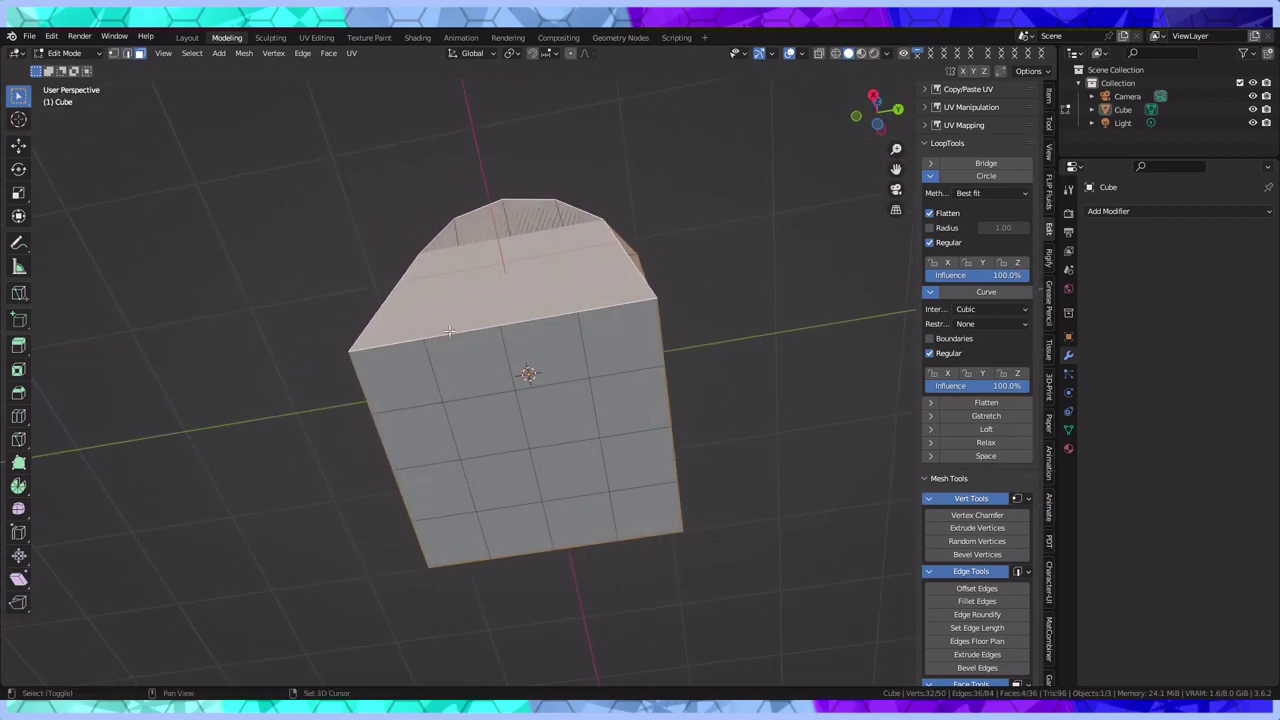
# Add all 16 faces of the cube's bottom grid to the selected side faces and delete these faces
pyautogui.keyDown('shift'); pyautogui.click(388, 370); pyautogui.keyUp('shift')
pyautogui.keyDown('shift'); pyautogui.moveTo(479, 366); pyautogui.dragTo(490, 363); pyautogui.keyUp('shift')
pyautogui.keyDown('shift'); pyautogui.moveTo(535, 352); pyautogui.dragTo(624, 348); pyautogui.keyUp('shift')
pyautogui.keyDown('shift'); pyautogui.moveTo(640, 391); pyautogui.dragTo(632, 399); pyautogui.keyUp('shift')
pyautogui.moveTo(543, 411)
pyautogui.keyDown('shift'); pyautogui.mouseDown()
pyautogui.moveTo(526, 413)
pyautogui.moveTo(543, 419)
pyautogui.mouseUp(); pyautogui.keyUp('shift')
pyautogui.keyDown('shift'); pyautogui.click(485, 427); pyautogui.keyUp('shift')
pyautogui.keyDown('shift'); pyautogui.moveTo(394, 437); pyautogui.dragTo(403, 445); pyautogui.keyUp('shift')
pyautogui.keyDown('shift'); pyautogui.moveTo(426, 485); pyautogui.dragTo(444, 491); pyautogui.keyUp('shift')
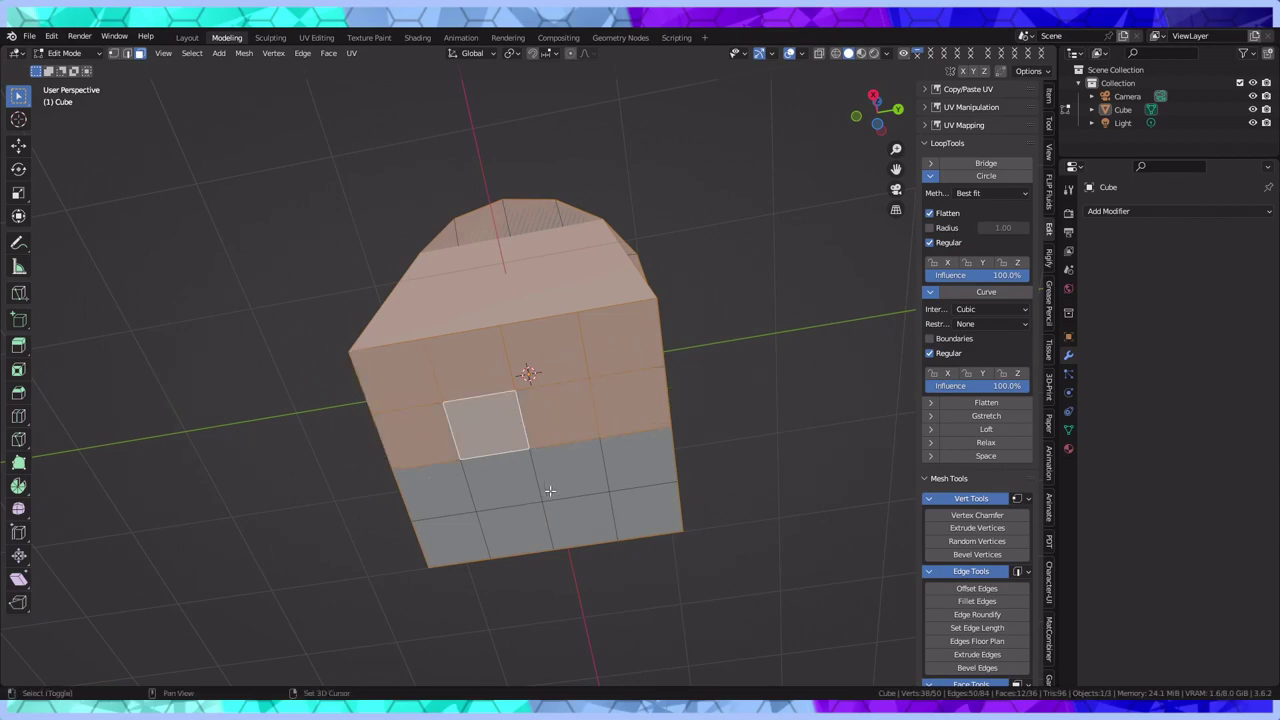
pyautogui.keyDown('shift'); pyautogui.click(638, 462); pyautogui.keyUp('shift')
pyautogui.keyDown('shift'); pyautogui.click(645, 512); pyautogui.keyUp('shift')
pyautogui.keyDown('shift'); pyautogui.click(455, 538); pyautogui.keyUp('shift')
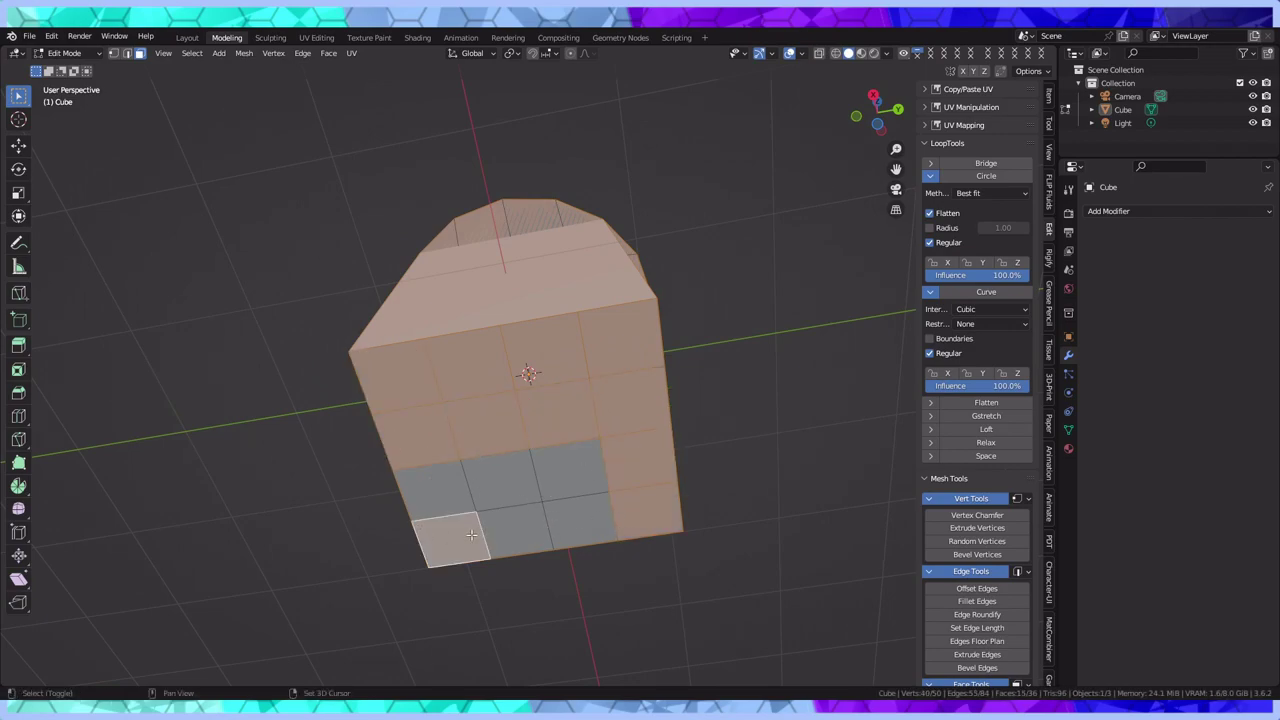
pyautogui.keyDown('shift'); pyautogui.click(578, 518); pyautogui.keyUp('shift')
pyautogui.keyDown('shift'); pyautogui.click(575, 470); pyautogui.keyUp('shift')
pyautogui.keyDown('shift'); pyautogui.click(498, 482); pyautogui.keyUp('shift')
pyautogui.keyDown('shift'); pyautogui.click(461, 487); pyautogui.keyUp('shift')
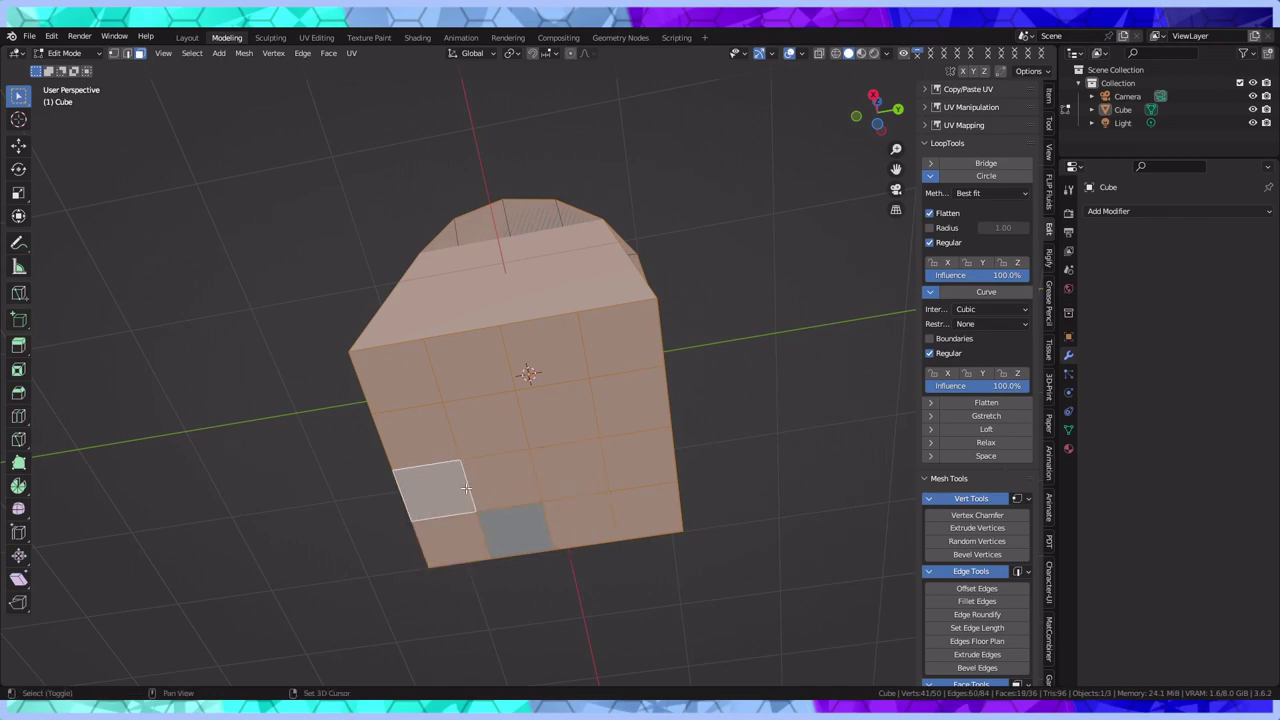
pyautogui.keyDown('shift'); pyautogui.click(500, 518); pyautogui.keyUp('shift')
pyautogui.moveTo(507, 411); pyautogui.dragTo(405, 152, button='middle')
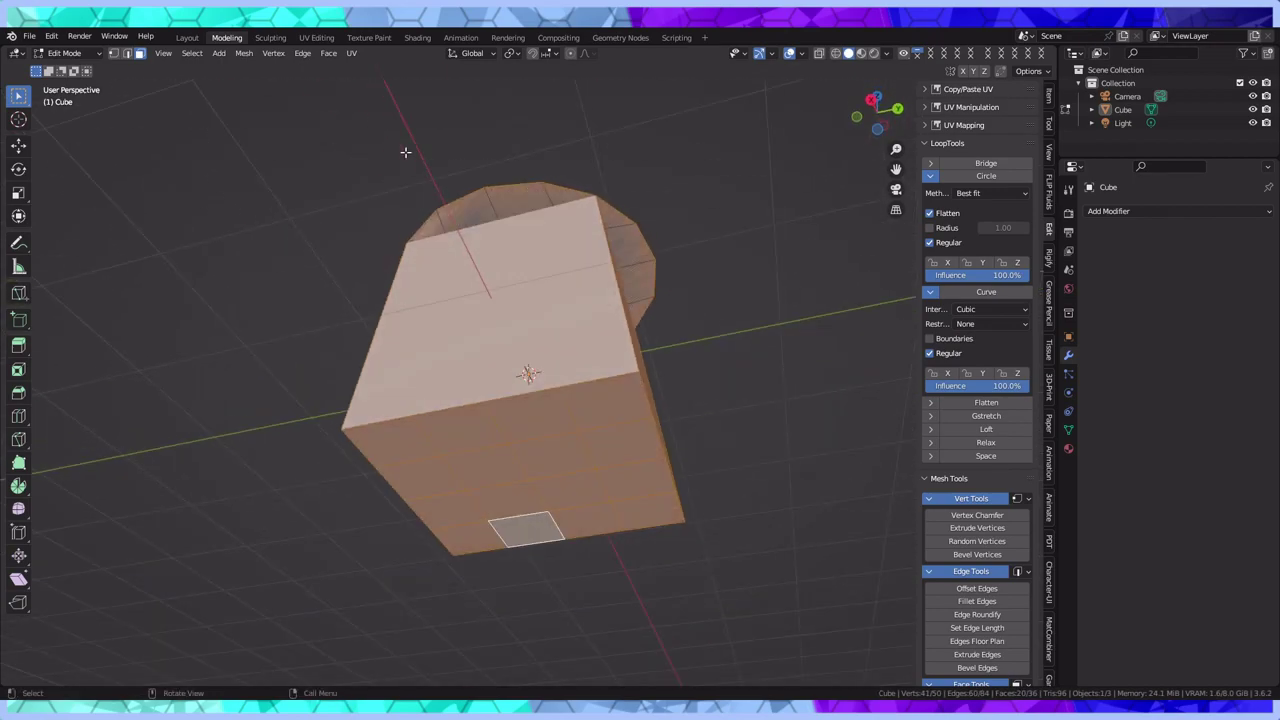
pyautogui.click(244, 53)
pyautogui.moveTo(277, 426)
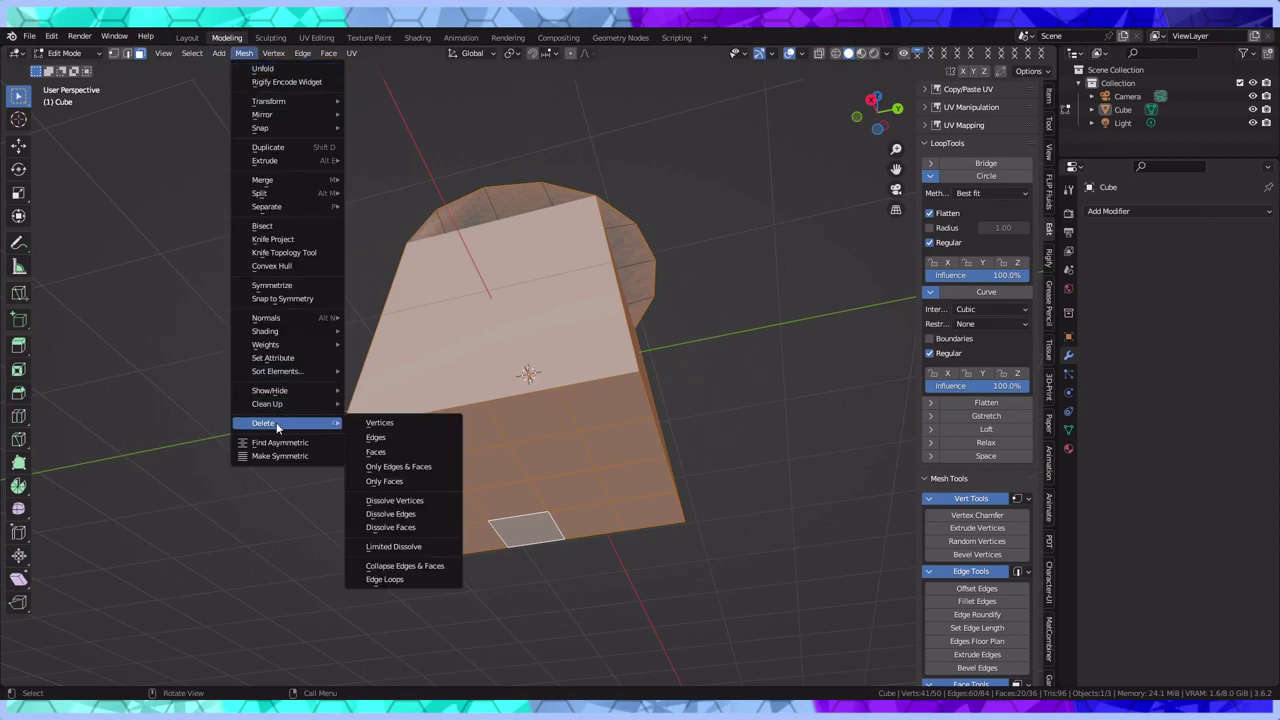
pyautogui.click(388, 453)
# Select all faces of the remaining circular disc and try to smooth them with the Smooth tool
pyautogui.moveTo(400, 447); pyautogui.dragTo(480, 272, button='middle')
pyautogui.click(440, 215)
pyautogui.keyDown('shift'); pyautogui.click(481, 177); pyautogui.keyUp('shift')
pyautogui.keyDown('shift'); pyautogui.click(575, 163); pyautogui.keyUp('shift')
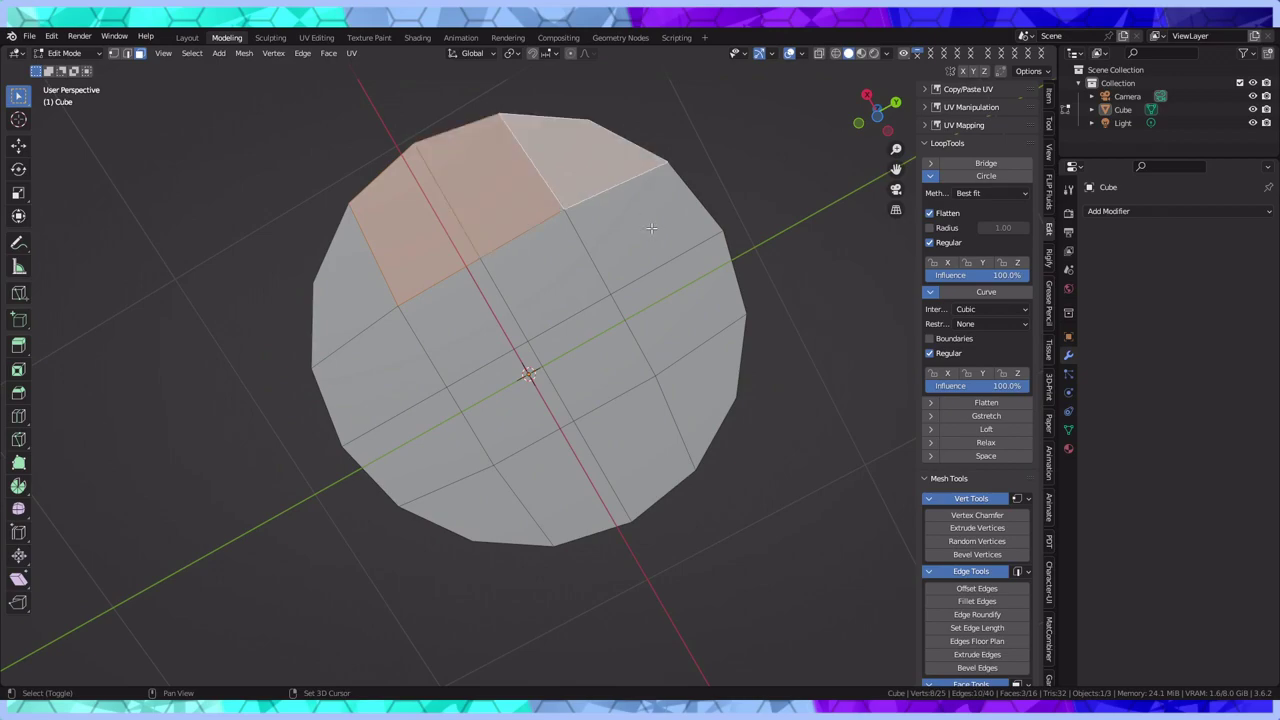
pyautogui.keyDown('shift'); pyautogui.click(640, 222); pyautogui.keyUp('shift')
pyautogui.keyDown('shift'); pyautogui.click(678, 305); pyautogui.keyUp('shift')
pyautogui.keyDown('shift'); pyautogui.click(687, 399); pyautogui.keyUp('shift')
pyautogui.keyDown('shift'); pyautogui.click(500, 505); pyautogui.keyUp('shift')
pyautogui.keyDown('shift'); pyautogui.click(372, 470); pyautogui.keyUp('shift')
pyautogui.keyDown('shift'); pyautogui.click(350, 285); pyautogui.keyUp('shift')
pyautogui.keyDown('shift'); pyautogui.click(430, 340); pyautogui.keyUp('shift')
pyautogui.keyDown('shift'); pyautogui.moveTo(390, 358); pyautogui.dragTo(400, 368); pyautogui.keyUp('shift')
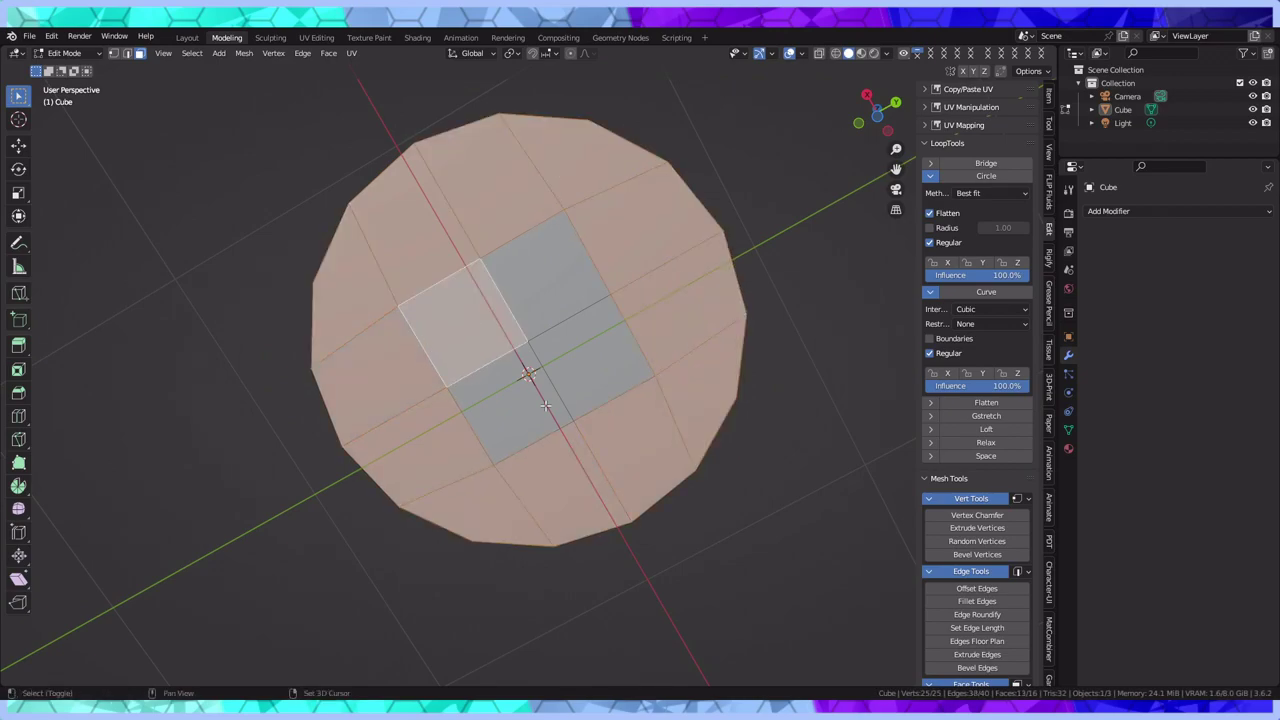
pyautogui.keyDown('shift'); pyautogui.click(502, 402); pyautogui.keyUp('shift')
pyautogui.keyDown('shift'); pyautogui.click(588, 360); pyautogui.keyUp('shift')
pyautogui.keyDown('shift'); pyautogui.click(538, 278); pyautogui.keyUp('shift')
pyautogui.moveTo(534, 280); pyautogui.dragTo(179, 352, button='middle')
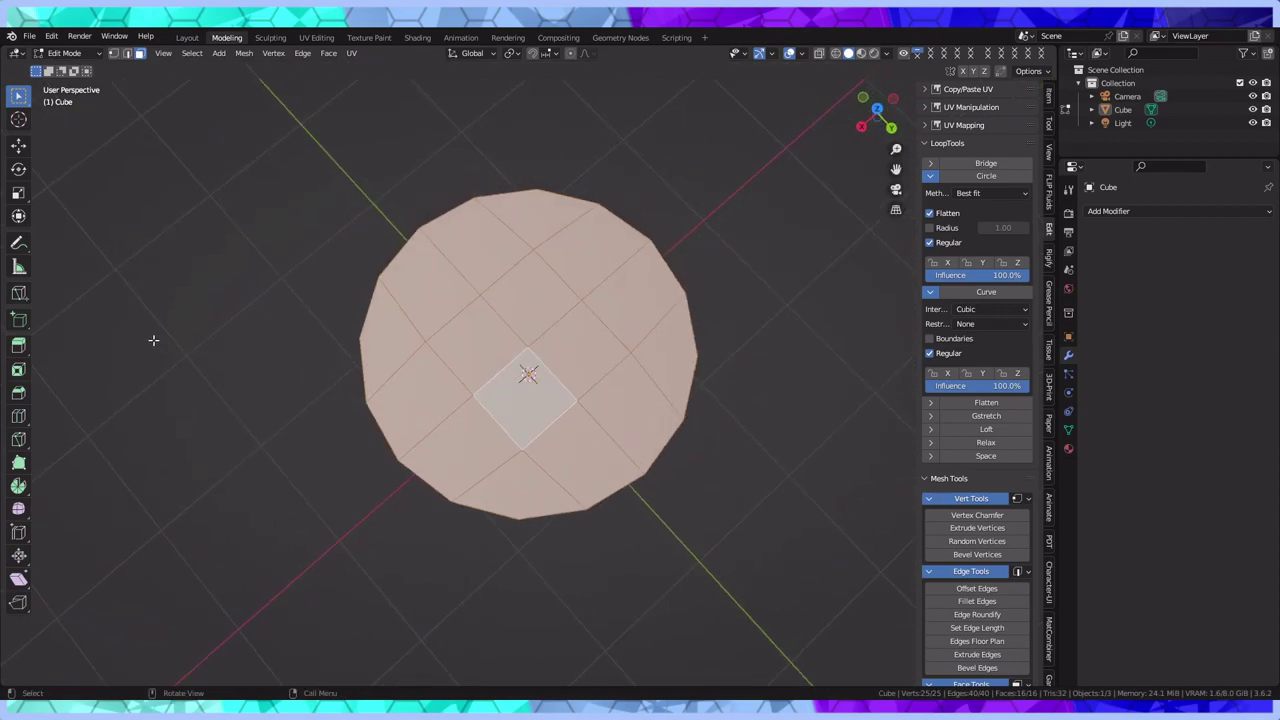
pyautogui.click(18, 508)
pyautogui.moveTo(526, 330); pyautogui.dragTo(539, 176)
pyautogui.click(253, 212)
# Select all 16 faces of the circular disc and extrude them downward into a cylinder with Extrude Region
pyautogui.moveTo(252, 229); pyautogui.dragTo(430, 205, button='middle')
pyautogui.click(440, 262)
pyautogui.moveTo(440, 262); pyautogui.dragTo(521, 226, button='middle')
pyautogui.keyDown('shift'); pyautogui.click(586, 238); pyautogui.keyUp('shift')
pyautogui.keyDown('shift'); pyautogui.click(529, 230); pyautogui.keyUp('shift')
pyautogui.keyDown('shift'); pyautogui.click(478, 224); pyautogui.keyUp('shift')
pyautogui.keyDown('shift'); pyautogui.click(516, 280); pyautogui.keyUp('shift')
pyautogui.keyDown('shift'); pyautogui.click(565, 296); pyautogui.keyUp('shift')
pyautogui.keyDown('shift'); pyautogui.click(611, 316); pyautogui.keyUp('shift')
pyautogui.keyDown('shift'); pyautogui.click(623, 284); pyautogui.keyUp('shift')
pyautogui.keyDown('shift'); pyautogui.click(583, 343); pyautogui.keyUp('shift')
pyautogui.keyDown('shift'); pyautogui.click(578, 343); pyautogui.keyUp('shift')
pyautogui.keyDown('shift'); pyautogui.click(552, 336); pyautogui.keyUp('shift')
pyautogui.keyDown('shift'); pyautogui.click(585, 342); pyautogui.keyUp('shift')
pyautogui.keyDown('shift'); pyautogui.click(494, 315); pyautogui.keyUp('shift')
pyautogui.keyDown('shift'); pyautogui.click(470, 364); pyautogui.keyUp('shift')
pyautogui.keyDown('shift'); pyautogui.click(432, 344); pyautogui.keyUp('shift')
pyautogui.keyDown('shift'); pyautogui.click(529, 374); pyautogui.keyUp('shift')
pyautogui.keyDown('shift'); pyautogui.click(562, 376); pyautogui.keyUp('shift')
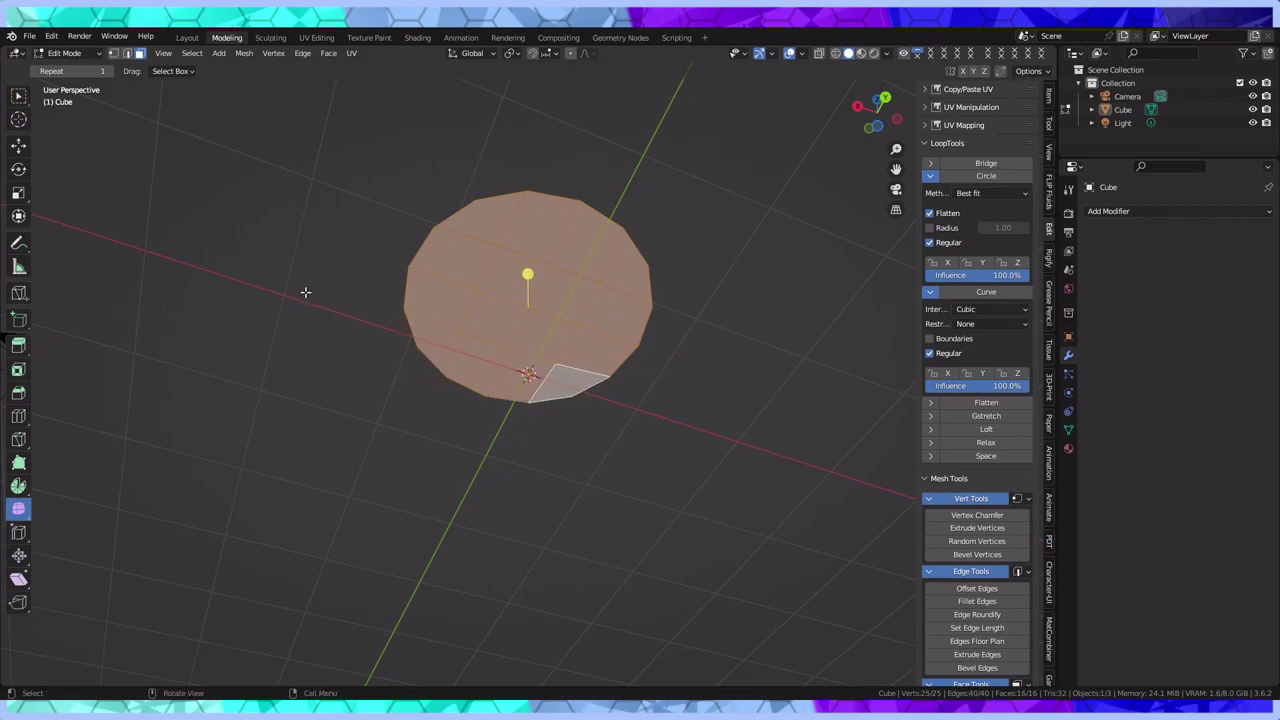
pyautogui.moveTo(306, 289); pyautogui.dragTo(222, 387, button='middle')
pyautogui.click(19, 346)
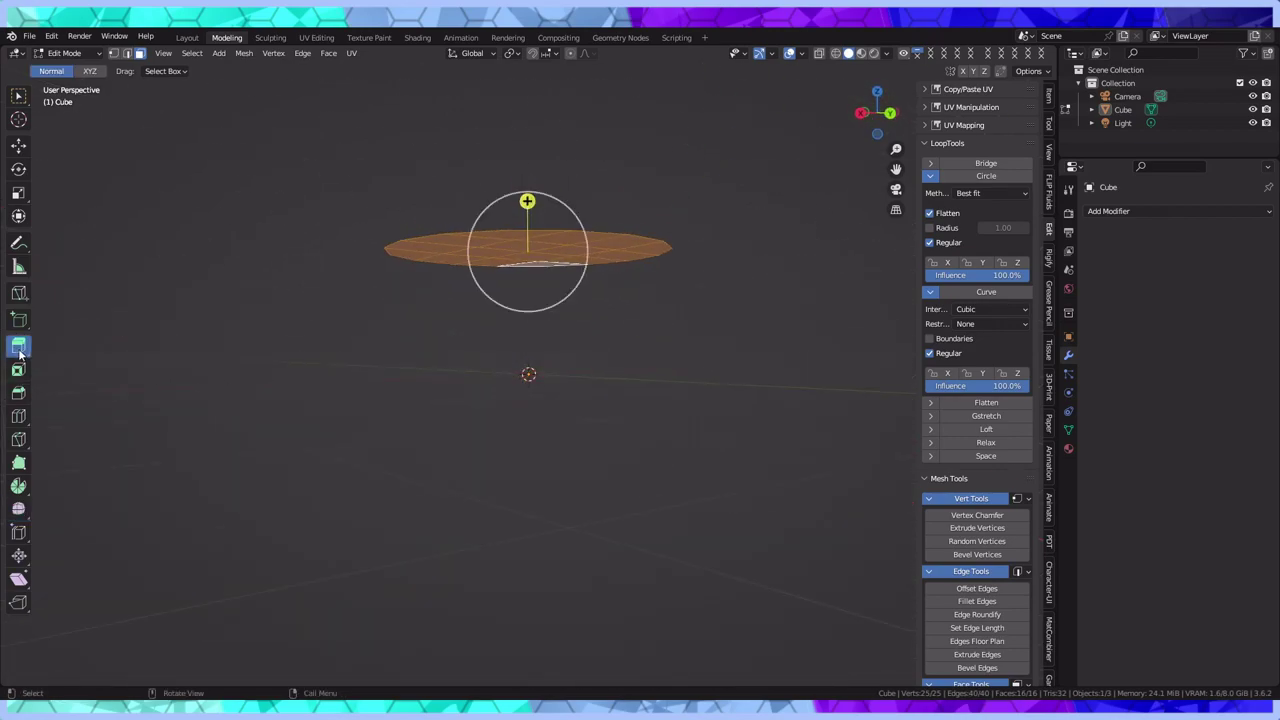
pyautogui.moveTo(528, 200); pyautogui.dragTo(529, 323)
pyautogui.moveTo(533, 259); pyautogui.dragTo(533, 259)
pyautogui.moveTo(414, 223); pyautogui.dragTo(277, 257, button='middle')
pyautogui.scroll(2, 325, 330)
pyautogui.moveTo(325, 330); pyautogui.dragTo(330, 370, button='middle')
pyautogui.click(388, 348)
pyautogui.keyDown('shift'); pyautogui.click(435, 285); pyautogui.keyUp('shift')
pyautogui.moveTo(410, 326)
pyautogui.mouseDown()
pyautogui.moveTo(454, 283)
pyautogui.moveTo(480, 283)
pyautogui.moveTo(498, 303)
pyautogui.mouseUp()
pyautogui.keyDown('shift'); pyautogui.click(440, 373); pyautogui.keyUp('shift')
pyautogui.click(474, 430)
pyautogui.moveTo(566, 424); pyautogui.dragTo(620, 310, button='middle')
pyautogui.moveTo(400, 336); pyautogui.dragTo(292, 444, button='middle')
# Add loop cuts through the cylinder in both directions, dividing its end faces into an 8 by 8 grid, and undo the surplus cut
pyautogui.click(20, 418)
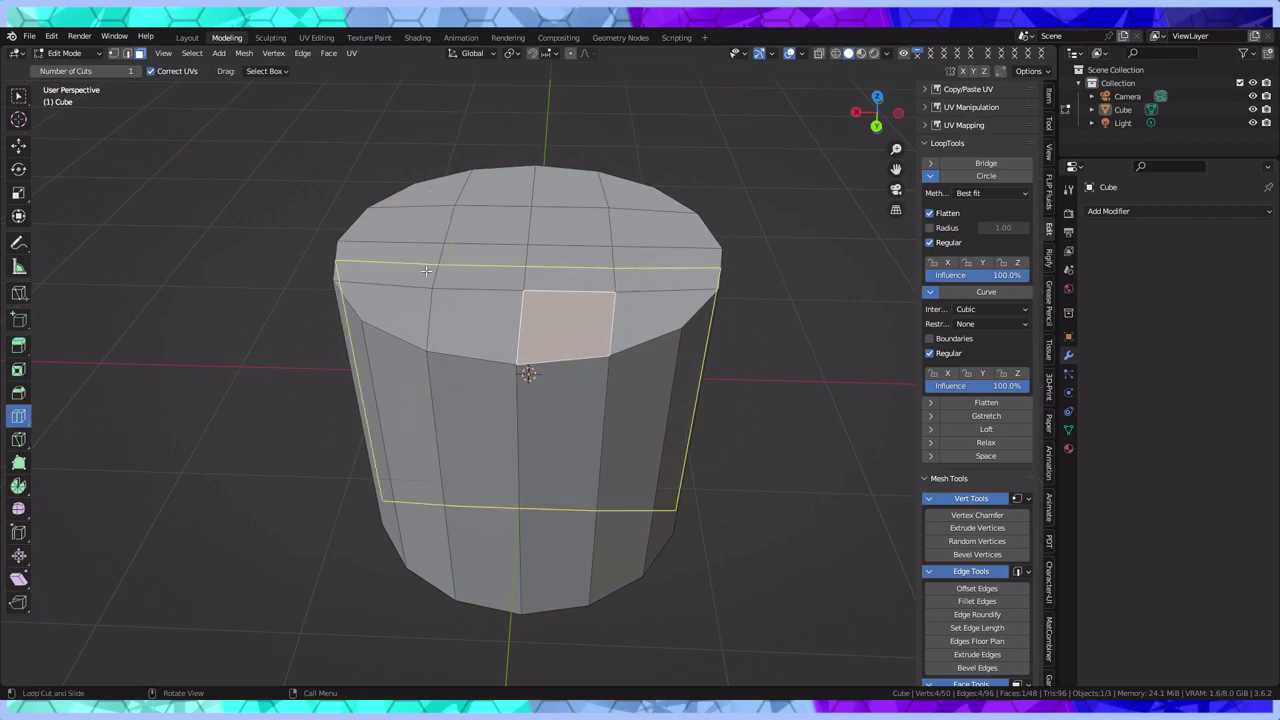
pyautogui.moveTo(478, 236); pyautogui.dragTo(470, 335, button='middle')
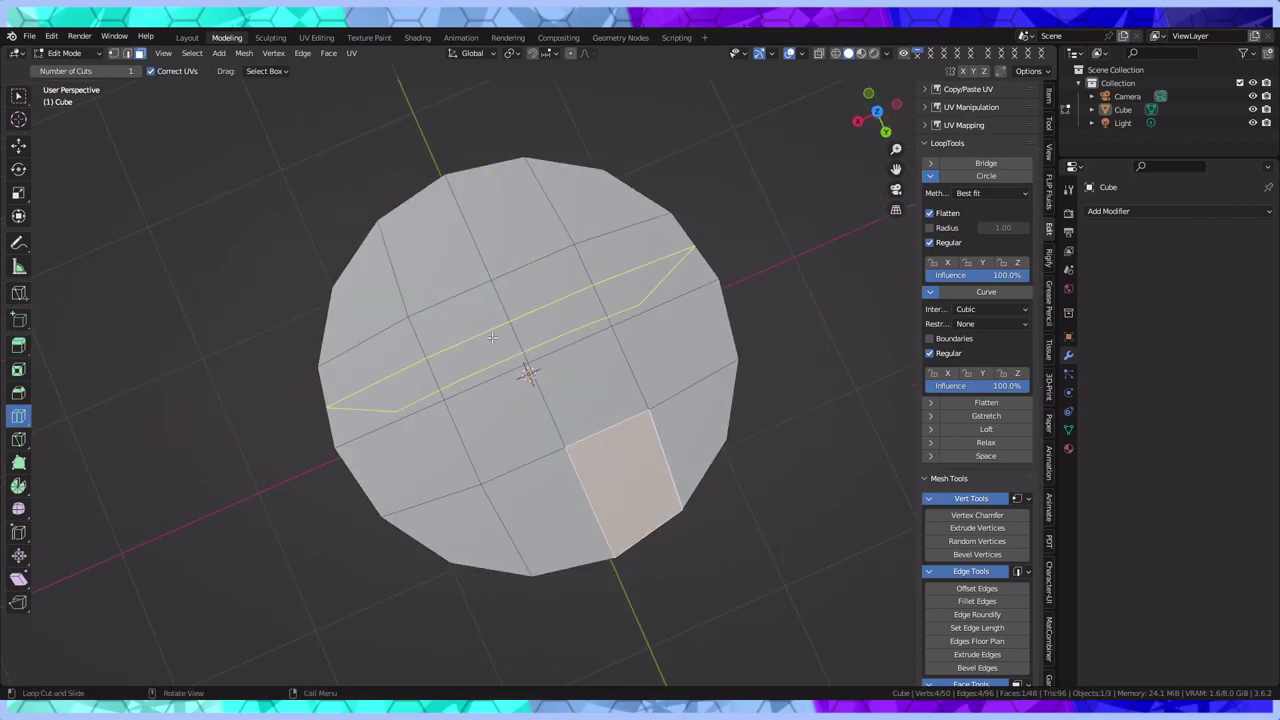
pyautogui.click(457, 285)
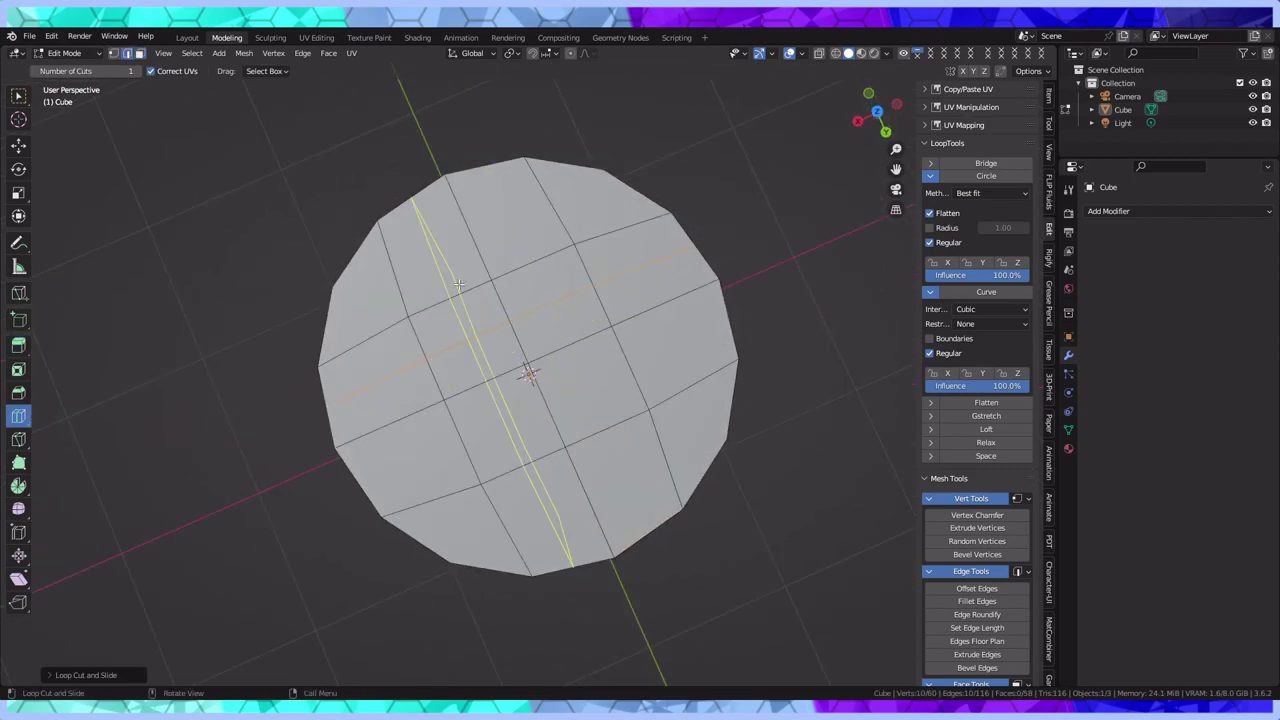
pyautogui.click(544, 318)
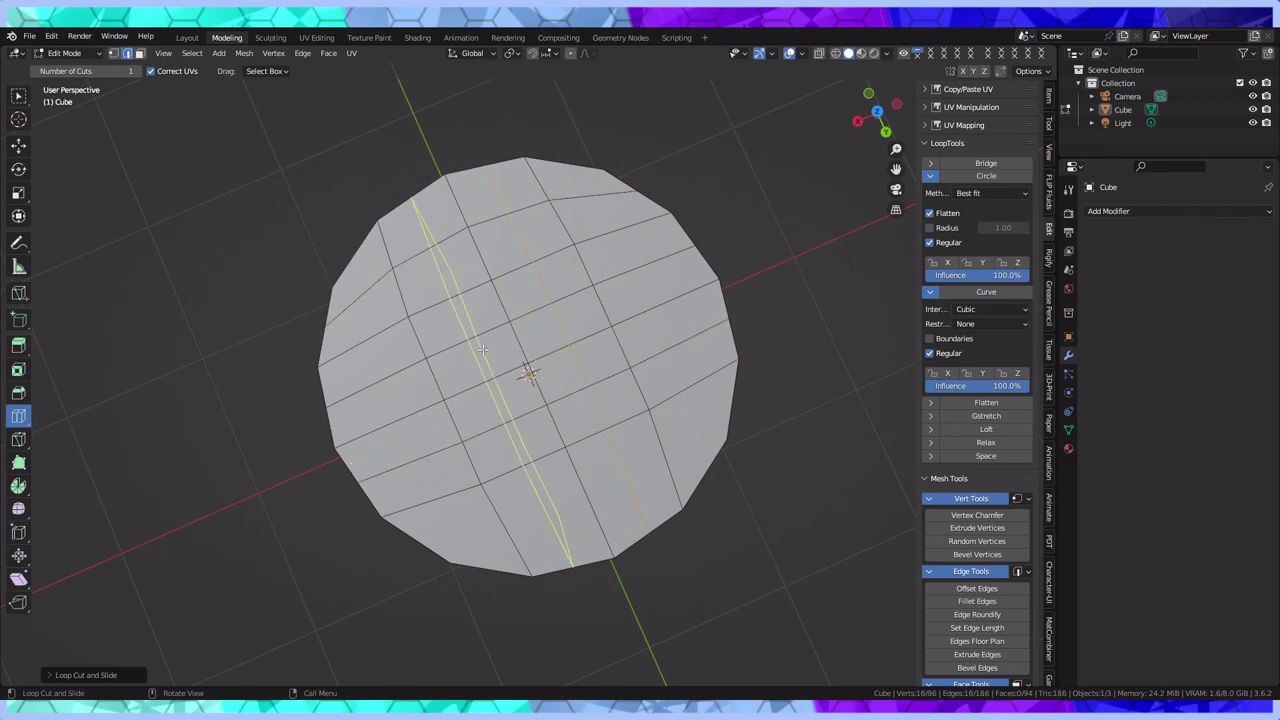
pyautogui.click(488, 375)
pyautogui.click(645, 305)
pyautogui.moveTo(645, 305); pyautogui.dragTo(514, 116, button='middle')
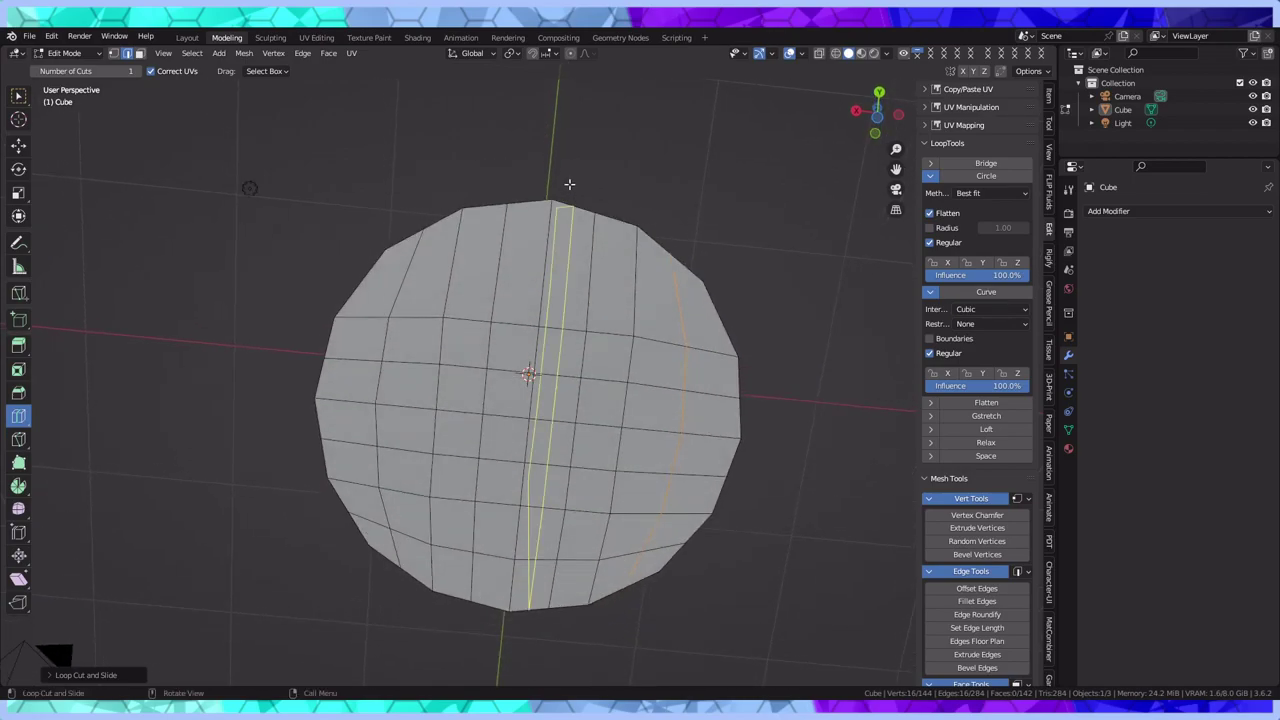
pyautogui.click(495, 450)
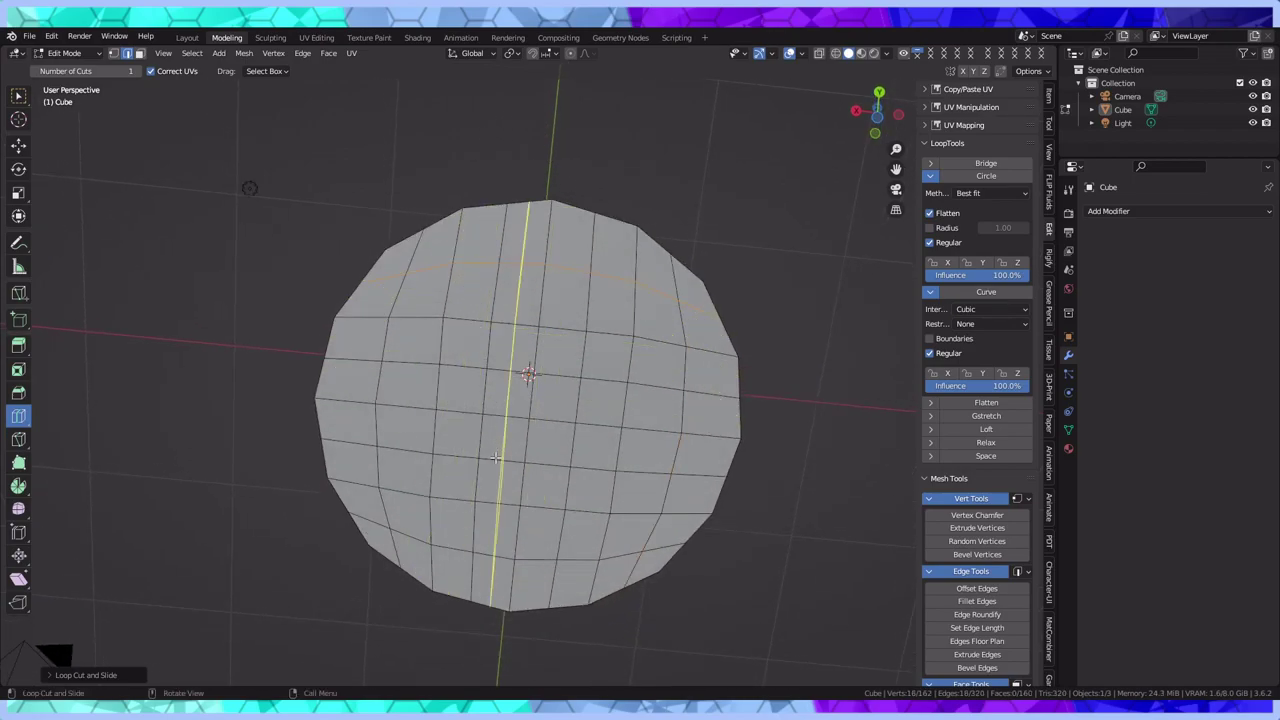
pyautogui.moveTo(480, 340); pyautogui.dragTo(349, 553, button='middle')
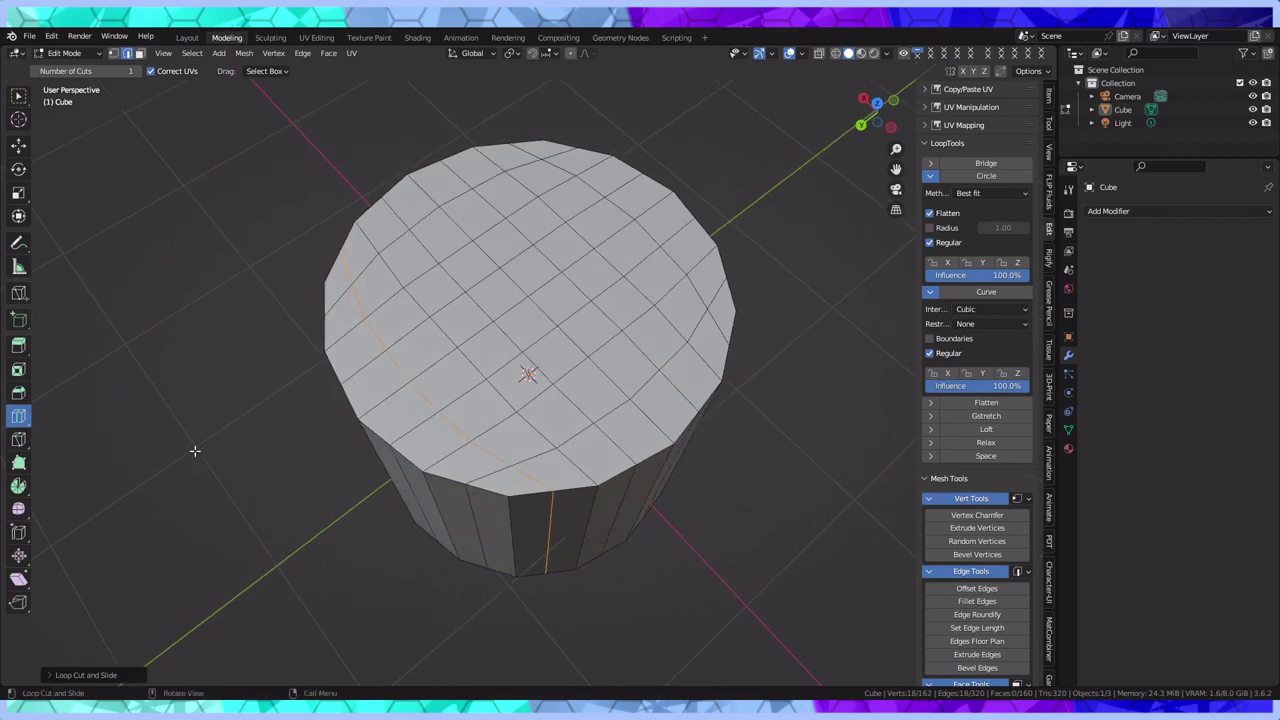
pyautogui.moveTo(195, 451); pyautogui.dragTo(181, 484, button='middle')
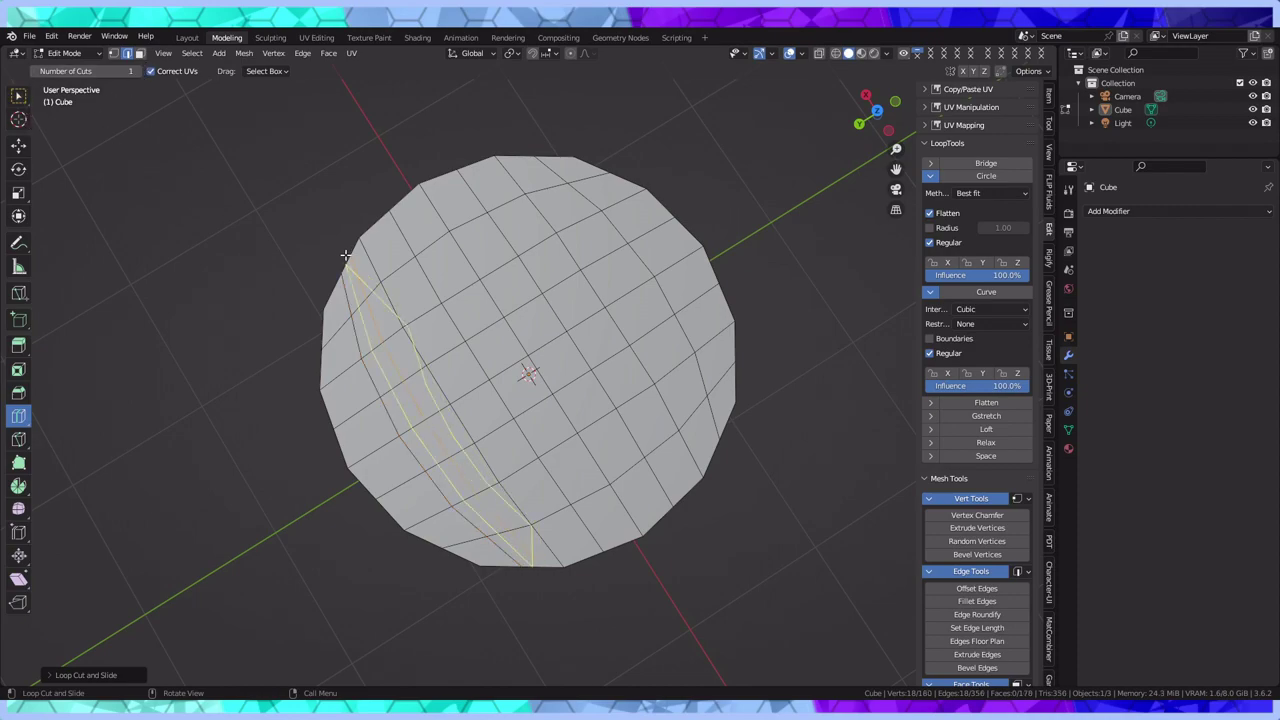
pyautogui.hotkey('ctrl', 'z')
# Select consecutive edges along part of the cylinder's top rim and extend the selection with Select Loops, Edge Loops
pyautogui.click(17, 97)
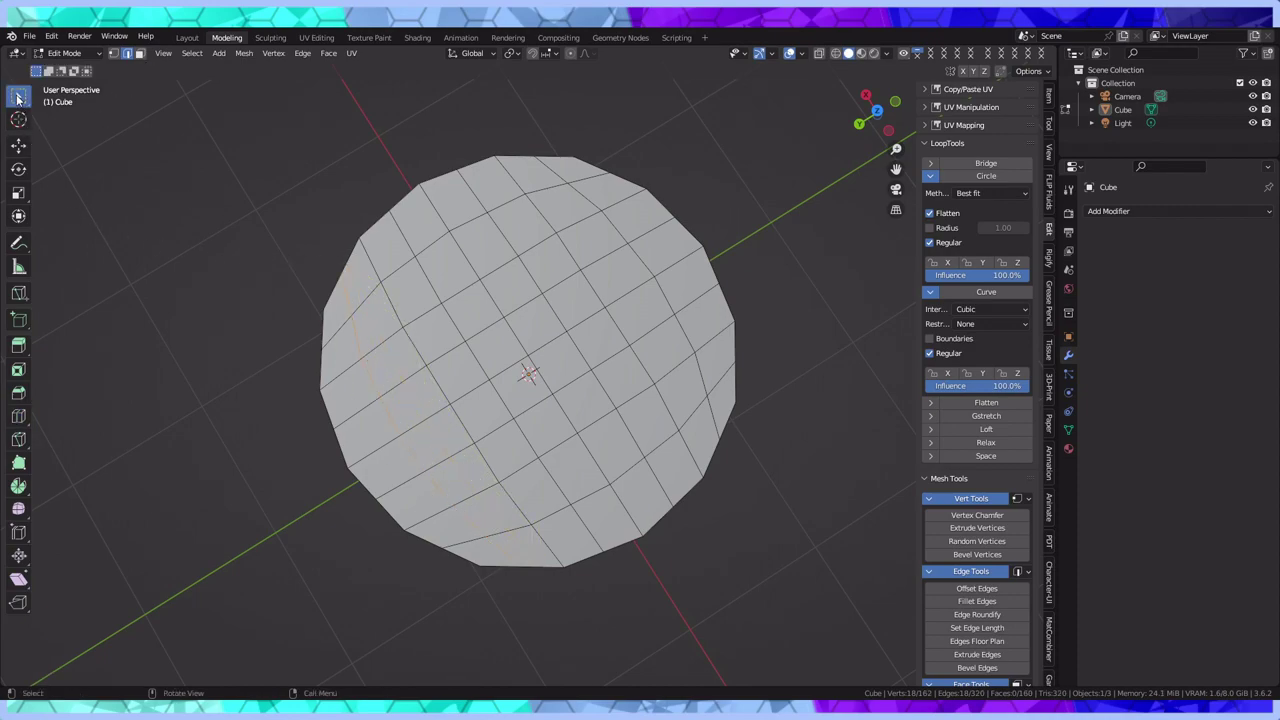
pyautogui.click(351, 265)
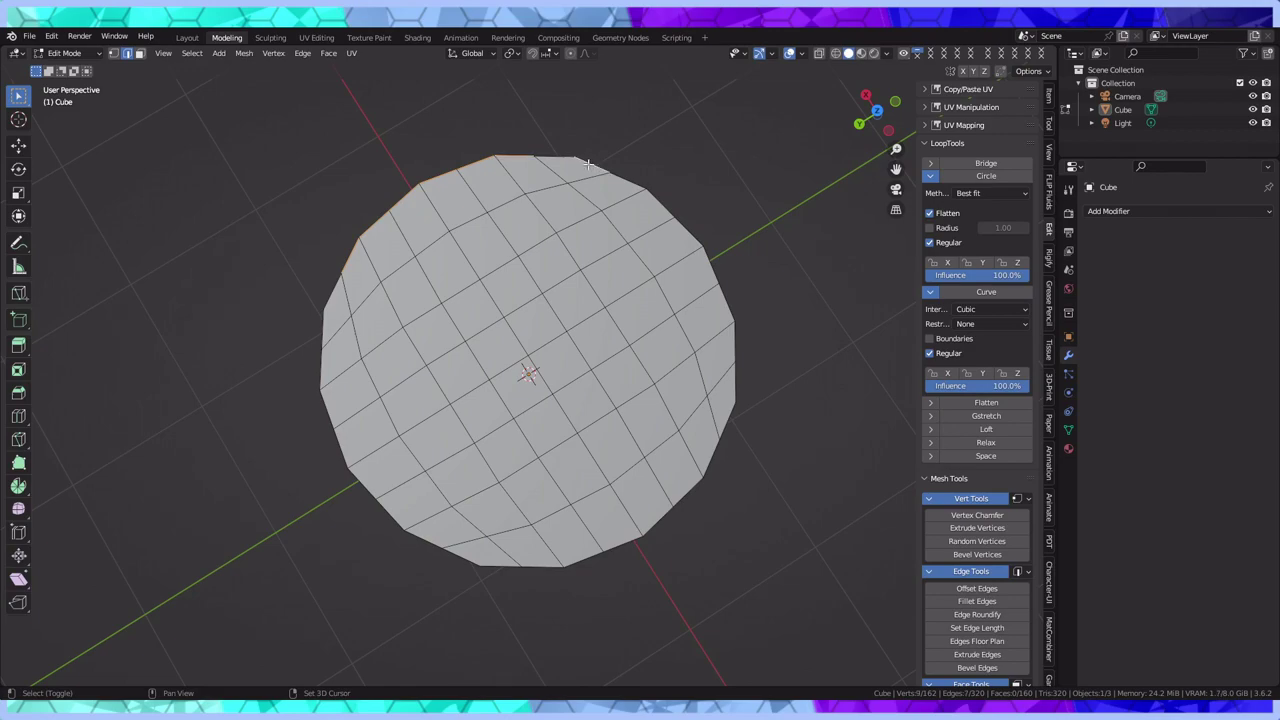
pyautogui.keyDown('shift'); pyautogui.click(644, 192); pyautogui.keyUp('shift')
pyautogui.keyDown('shift'); pyautogui.click(635, 184); pyautogui.keyUp('shift')
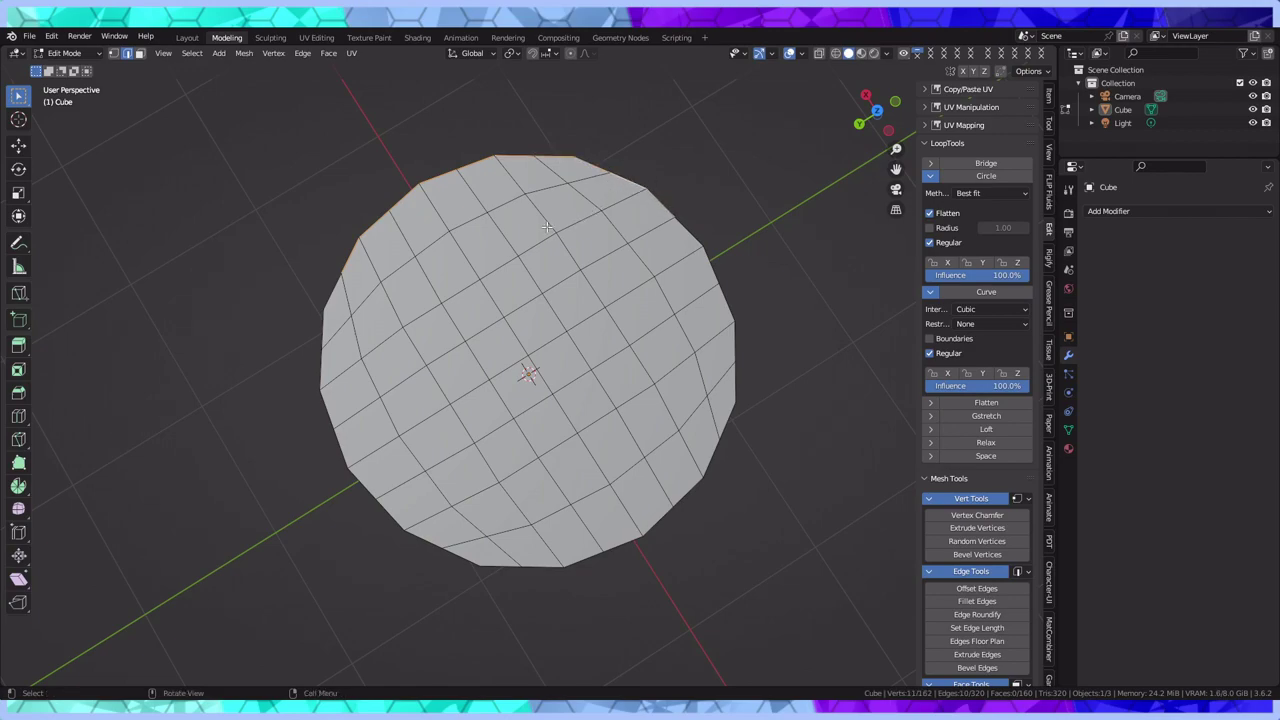
pyautogui.click(192, 53)
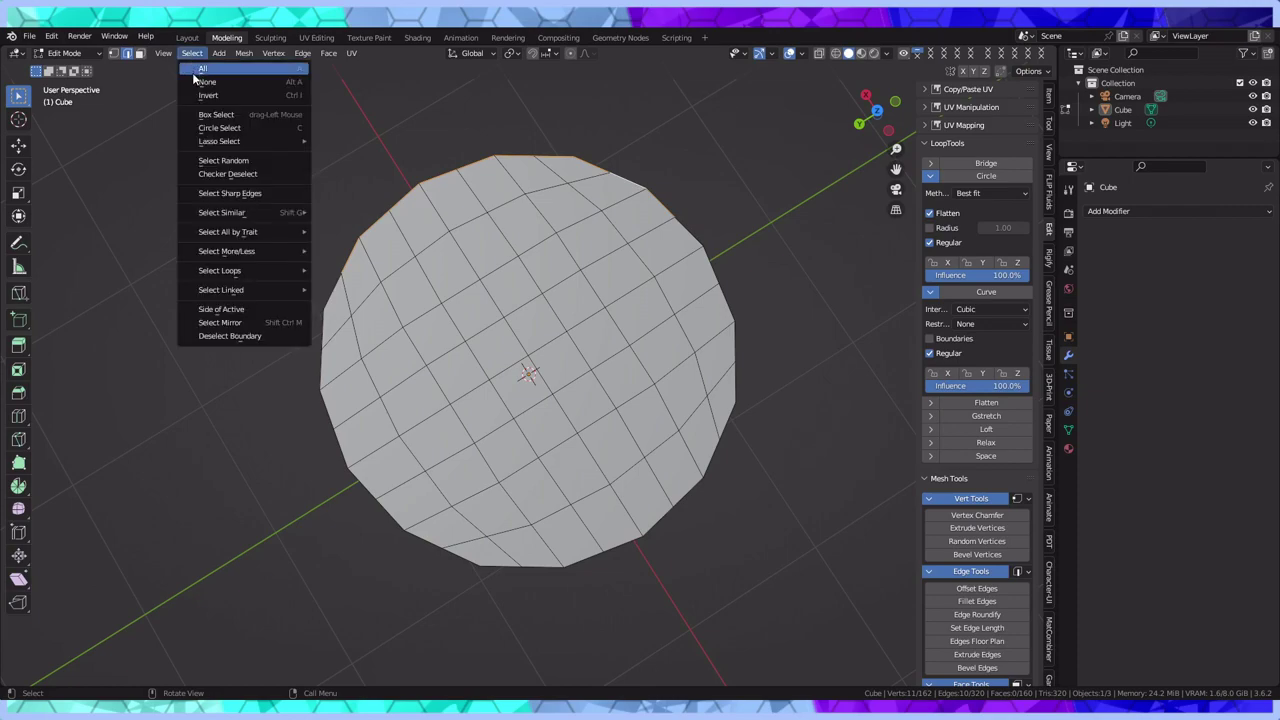
pyautogui.moveTo(215, 207)
pyautogui.moveTo(245, 274)
pyautogui.click(370, 270)
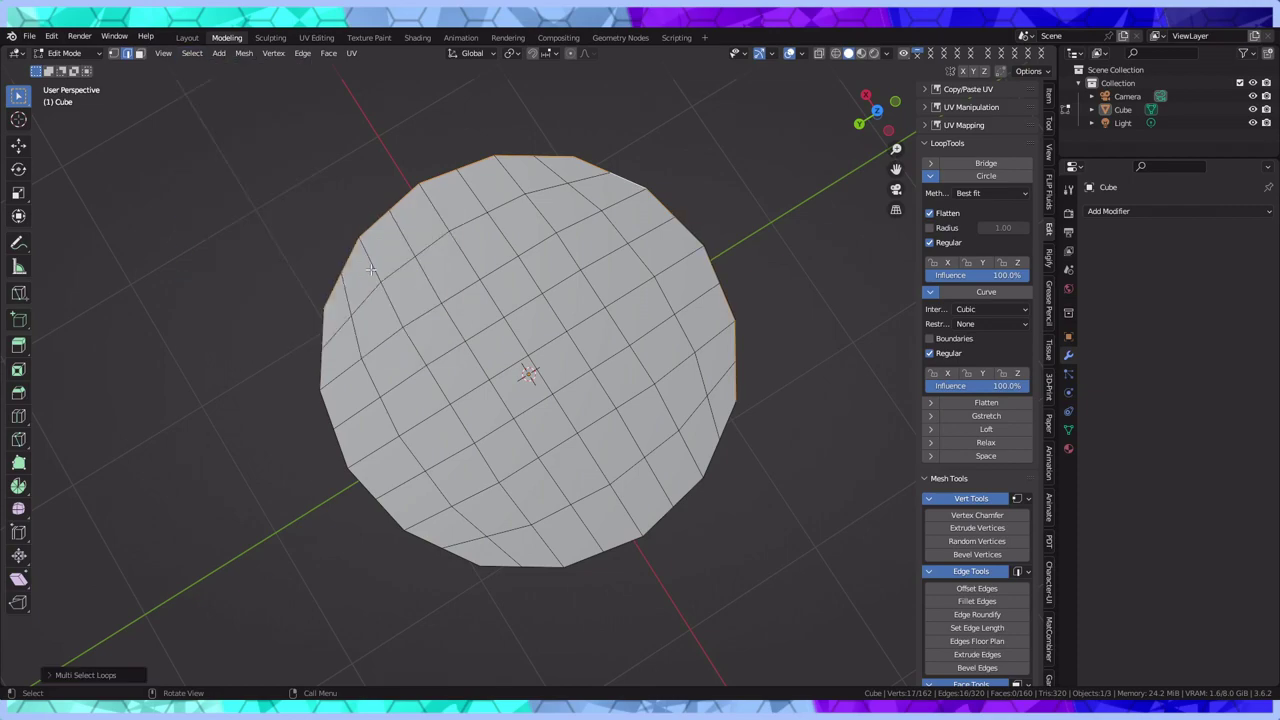
# Add the remaining top rim edges to the selection and shape the whole rim into a circle with LoopTools Circle
pyautogui.moveTo(557, 356); pyautogui.dragTo(565, 279, button='middle')
pyautogui.moveTo(577, 251); pyautogui.dragTo(668, 290, button='middle')
pyautogui.keyDown('shift'); pyautogui.click(655, 295); pyautogui.keyUp('shift')
pyautogui.keyDown('shift'); pyautogui.click(612, 303); pyautogui.keyUp('shift')
pyautogui.keyDown('shift'); pyautogui.click(566, 308); pyautogui.keyUp('shift')
pyautogui.keyDown('shift'); pyautogui.click(518, 311); pyautogui.keyUp('shift')
pyautogui.keyDown('shift'); pyautogui.click(476, 309); pyautogui.keyUp('shift')
pyautogui.keyDown('shift'); pyautogui.click(436, 306); pyautogui.keyUp('shift')
pyautogui.keyDown('shift'); pyautogui.click(399, 299); pyautogui.keyUp('shift')
pyautogui.keyDown('shift'); pyautogui.click(368, 289); pyautogui.keyUp('shift')
pyautogui.moveTo(368, 289); pyautogui.dragTo(574, 321, button='middle')
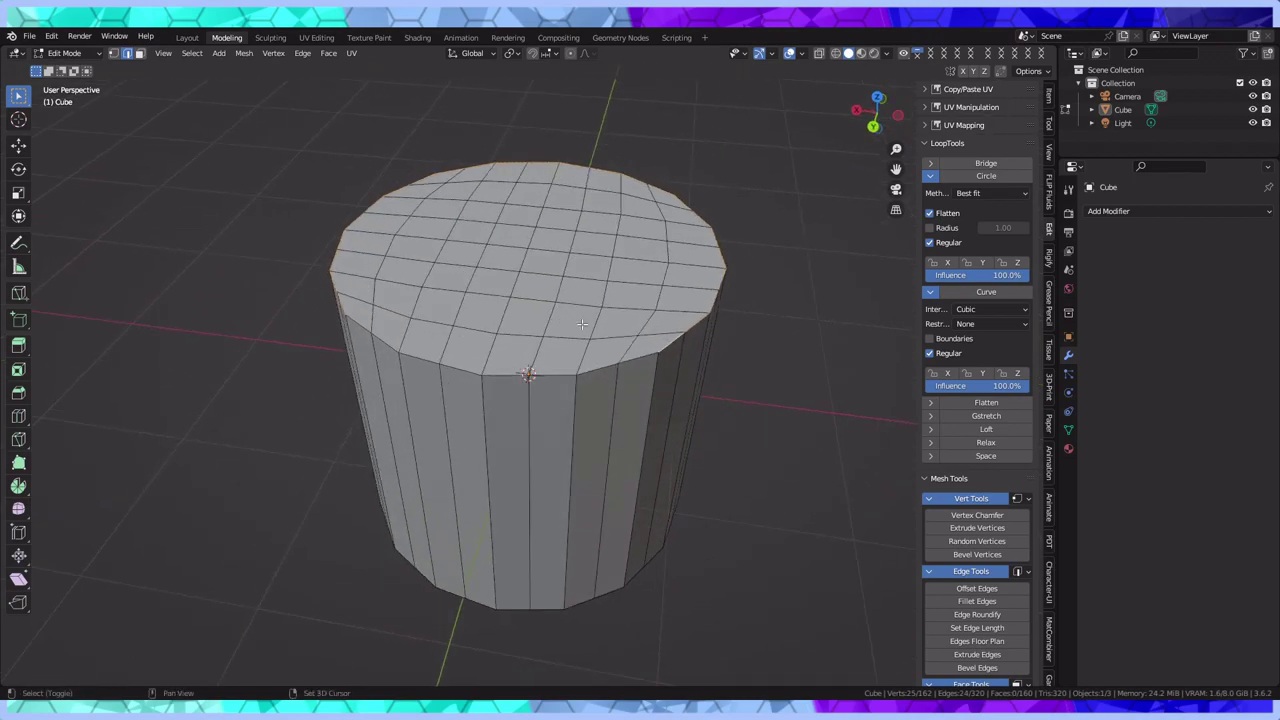
pyautogui.keyDown('shift'); pyautogui.click(659, 351); pyautogui.keyUp('shift')
pyautogui.keyDown('shift'); pyautogui.click(619, 362); pyautogui.keyUp('shift')
pyautogui.keyDown('shift'); pyautogui.click(528, 375); pyautogui.keyUp('shift')
pyautogui.keyDown('shift'); pyautogui.click(482, 374); pyautogui.keyUp('shift')
pyautogui.keyDown('shift'); pyautogui.click(440, 364); pyautogui.keyUp('shift')
pyautogui.keyDown('shift'); pyautogui.click(399, 352); pyautogui.keyUp('shift')
pyautogui.keyDown('shift'); pyautogui.click(378, 339); pyautogui.keyUp('shift')
pyautogui.keyDown('shift'); pyautogui.click(344, 323); pyautogui.keyUp('shift')
pyautogui.moveTo(344, 339); pyautogui.dragTo(460, 338, button='middle')
pyautogui.keyDown('shift'); pyautogui.click(497, 382); pyautogui.keyUp('shift')
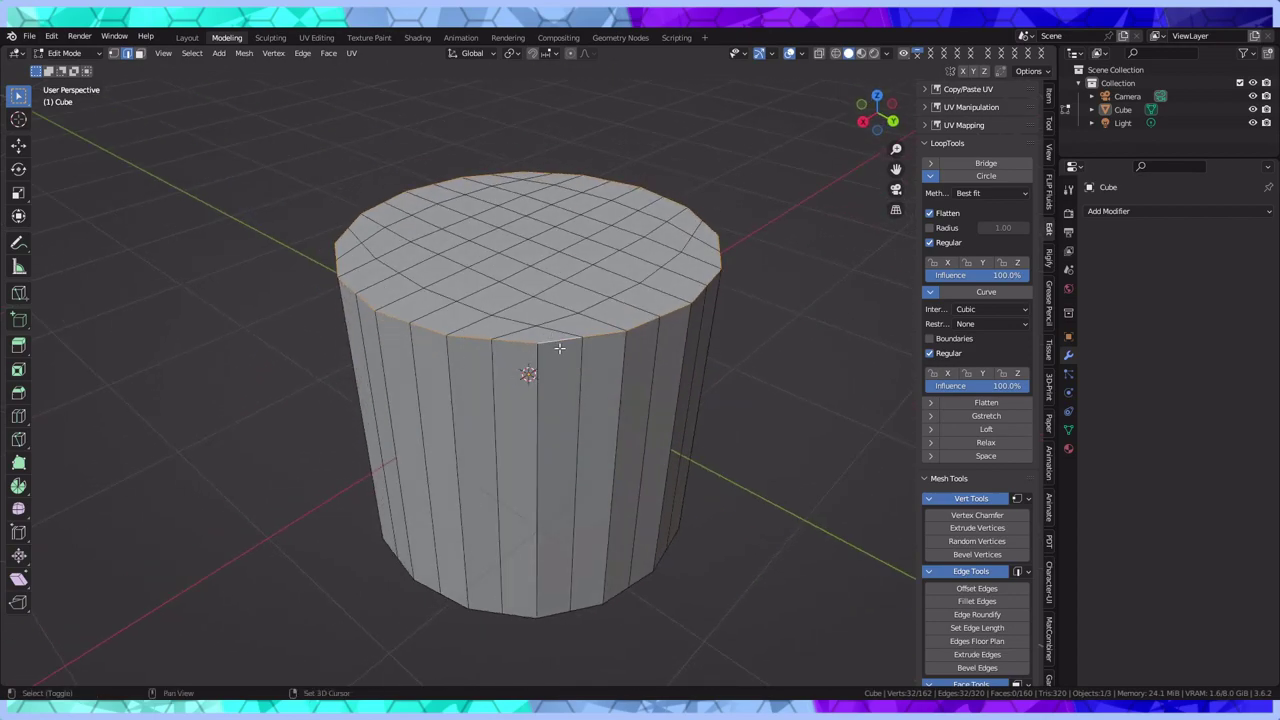
pyautogui.moveTo(558, 348); pyautogui.dragTo(700, 382, button='middle')
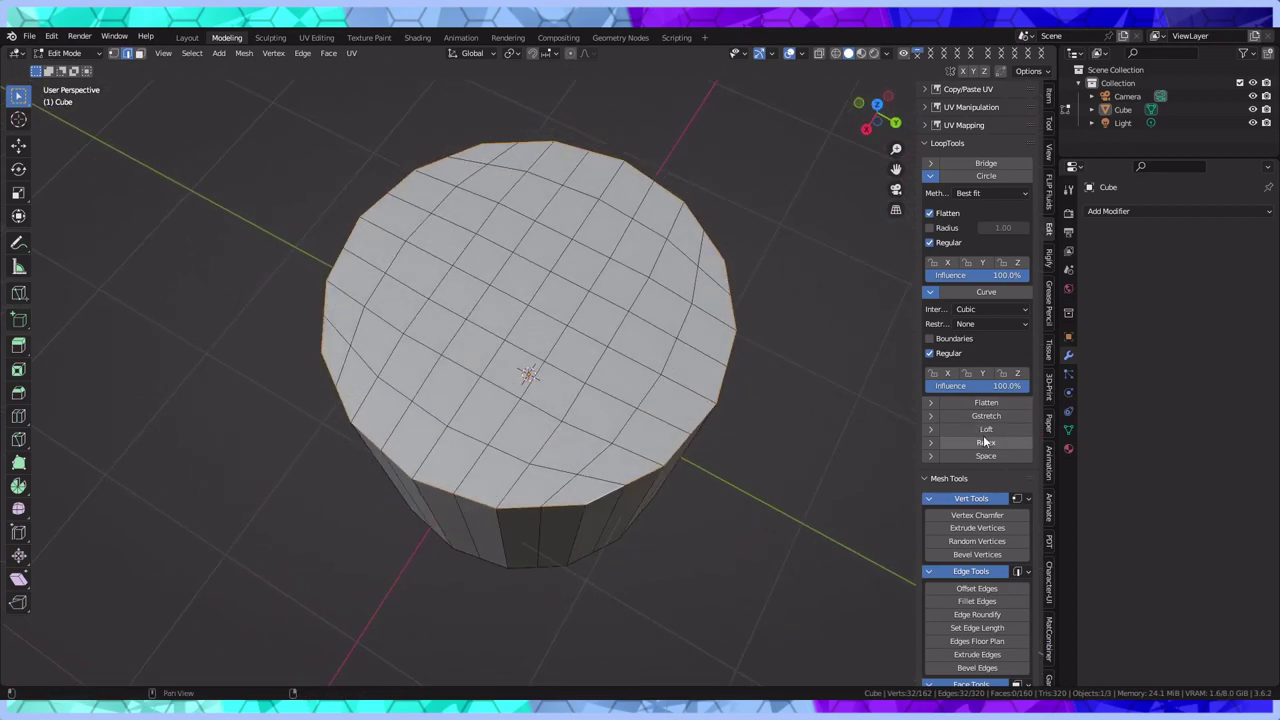
pyautogui.click(1000, 176)
# Select all 32 outer edges of the cylinder's bottom face and apply LoopTools Curve to them
pyautogui.moveTo(733, 389); pyautogui.dragTo(575, 228, button='middle')
pyautogui.click(498, 191)
pyautogui.keyDown('shift'); pyautogui.click(472, 192); pyautogui.keyUp('shift')
pyautogui.keyDown('shift'); pyautogui.click(421, 208); pyautogui.keyUp('shift')
pyautogui.keyDown('shift'); pyautogui.click(388, 237); pyautogui.keyUp('shift')
pyautogui.keyDown('shift'); pyautogui.click(363, 268); pyautogui.keyUp('shift')
pyautogui.keyDown('shift'); pyautogui.click(343, 292); pyautogui.keyUp('shift')
pyautogui.keyDown('shift'); pyautogui.click(320, 349); pyautogui.keyUp('shift')
pyautogui.keyDown('shift'); pyautogui.click(315, 391); pyautogui.keyUp('shift')
pyautogui.keyDown('shift'); pyautogui.click(322, 437); pyautogui.keyUp('shift')
pyautogui.keyDown('shift'); pyautogui.click(331, 465); pyautogui.keyUp('shift')
pyautogui.keyDown('shift'); pyautogui.click(348, 510); pyautogui.keyUp('shift')
pyautogui.keyDown('shift'); pyautogui.click(372, 537); pyautogui.keyUp('shift')
pyautogui.keyDown('shift'); pyautogui.click(407, 560); pyautogui.keyUp('shift')
pyautogui.keyDown('shift'); pyautogui.click(442, 586); pyautogui.keyUp('shift')
pyautogui.keyDown('shift'); pyautogui.click(480, 598); pyautogui.keyUp('shift')
pyautogui.keyDown('shift'); pyautogui.click(521, 602); pyautogui.keyUp('shift')
pyautogui.keyDown('shift'); pyautogui.click(577, 595); pyautogui.keyUp('shift')
pyautogui.keyDown('shift'); pyautogui.click(640, 577); pyautogui.keyUp('shift')
pyautogui.keyDown('shift'); pyautogui.click(670, 552); pyautogui.keyUp('shift')
pyautogui.keyDown('shift'); pyautogui.click(700, 525); pyautogui.keyUp('shift')
pyautogui.keyDown('shift'); pyautogui.click(716, 492); pyautogui.keyUp('shift')
pyautogui.keyDown('shift'); pyautogui.click(737, 452); pyautogui.keyUp('shift')
pyautogui.keyDown('shift'); pyautogui.click(741, 415); pyautogui.keyUp('shift')
pyautogui.keyDown('shift'); pyautogui.click(736, 365); pyautogui.keyUp('shift')
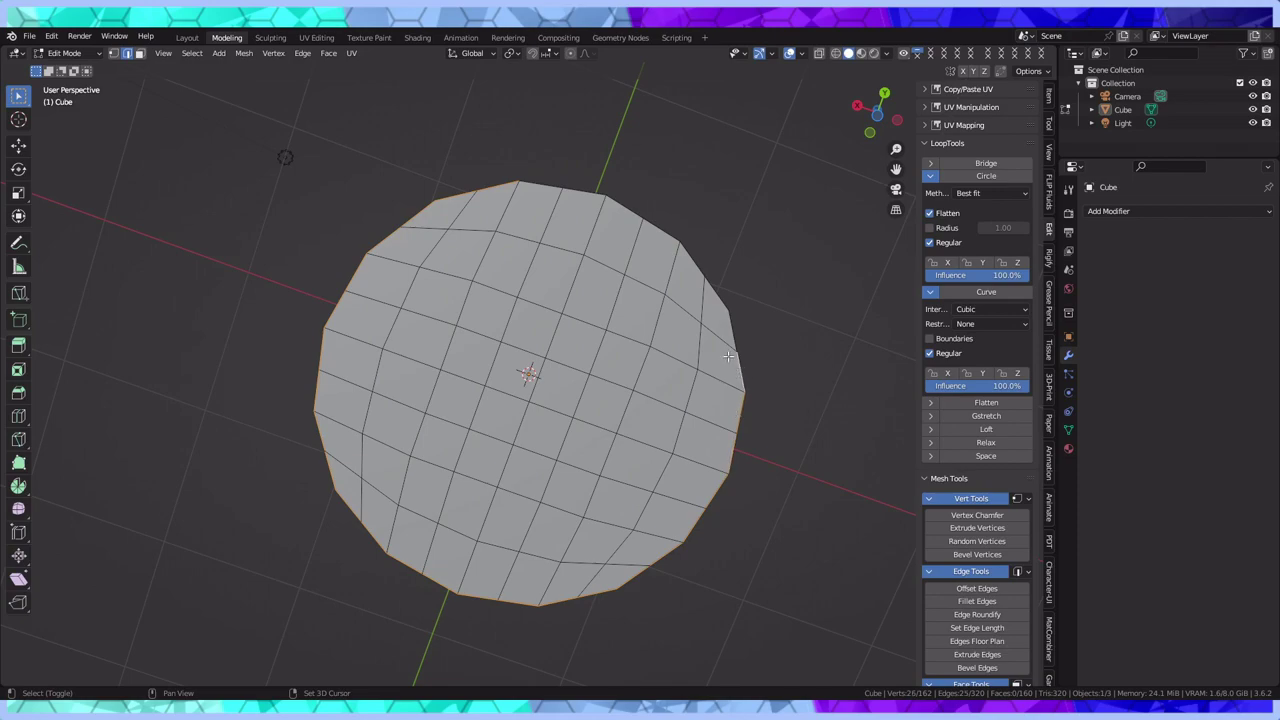
pyautogui.keyDown('shift'); pyautogui.click(720, 300); pyautogui.keyUp('shift')
pyautogui.keyDown('shift'); pyautogui.click(720, 296); pyautogui.keyUp('shift')
pyautogui.keyDown('shift'); pyautogui.click(725, 326); pyautogui.keyUp('shift')
pyautogui.keyDown('shift'); pyautogui.click(721, 302); pyautogui.keyUp('shift')
pyautogui.keyDown('shift'); pyautogui.click(692, 259); pyautogui.keyUp('shift')
pyautogui.keyDown('shift'); pyautogui.click(662, 228); pyautogui.keyUp('shift')
pyautogui.keyDown('shift'); pyautogui.click(622, 204); pyautogui.keyUp('shift')
pyautogui.keyDown('shift'); pyautogui.click(556, 188); pyautogui.keyUp('shift')
pyautogui.keyDown('shift'); pyautogui.click(541, 189); pyautogui.keyUp('shift')
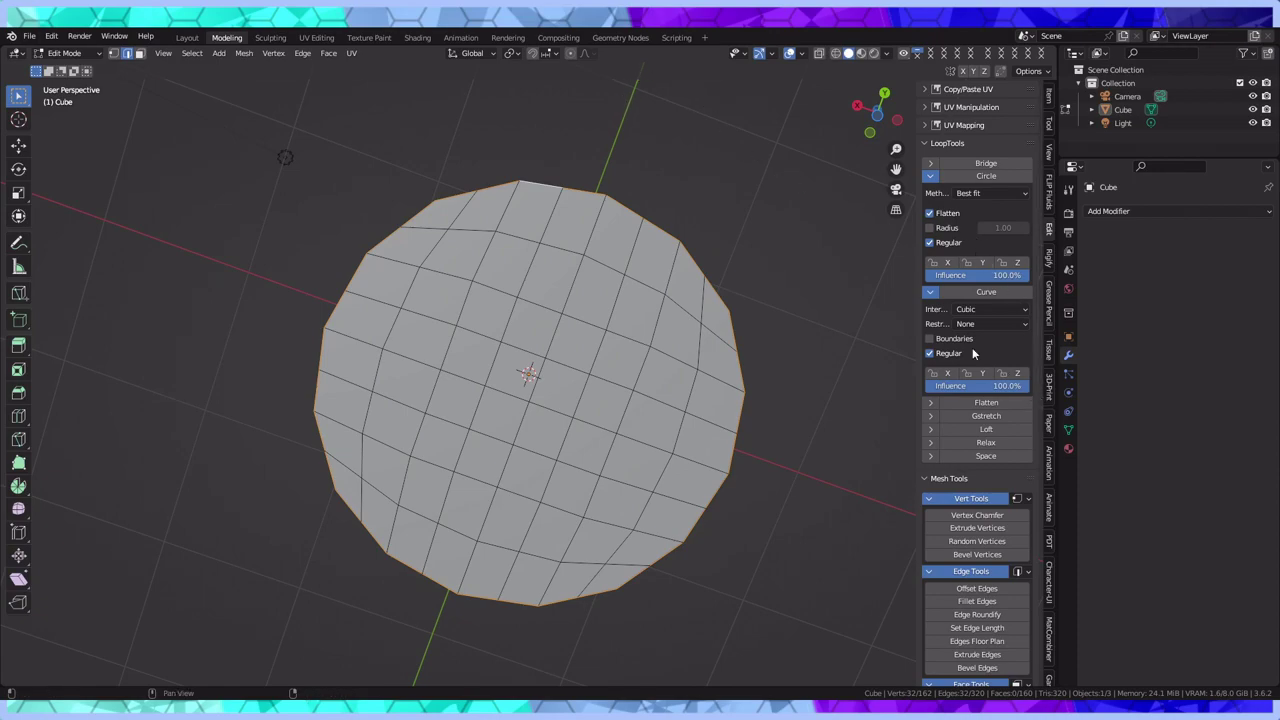
pyautogui.click(979, 292)
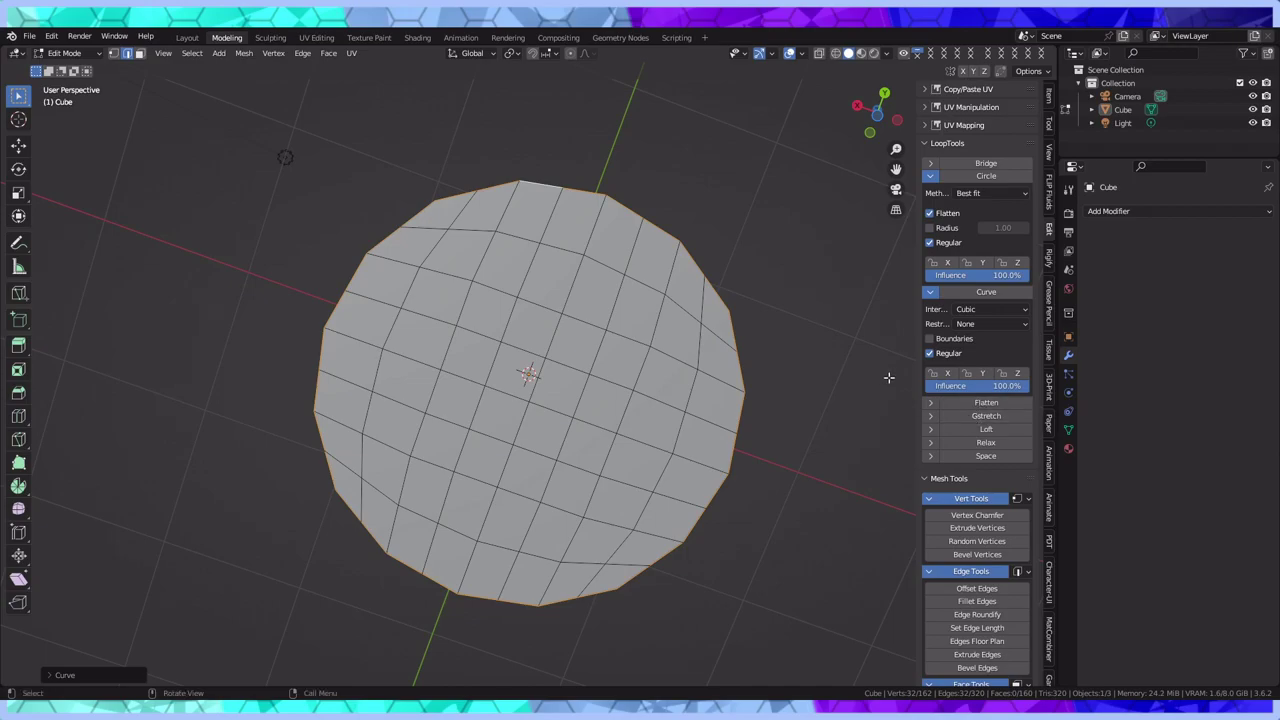
# Shape the selected bottom rim edges into a circle with LoopTools Circle and switch to face selection
pyautogui.moveTo(754, 292); pyautogui.dragTo(817, 292, button='middle')
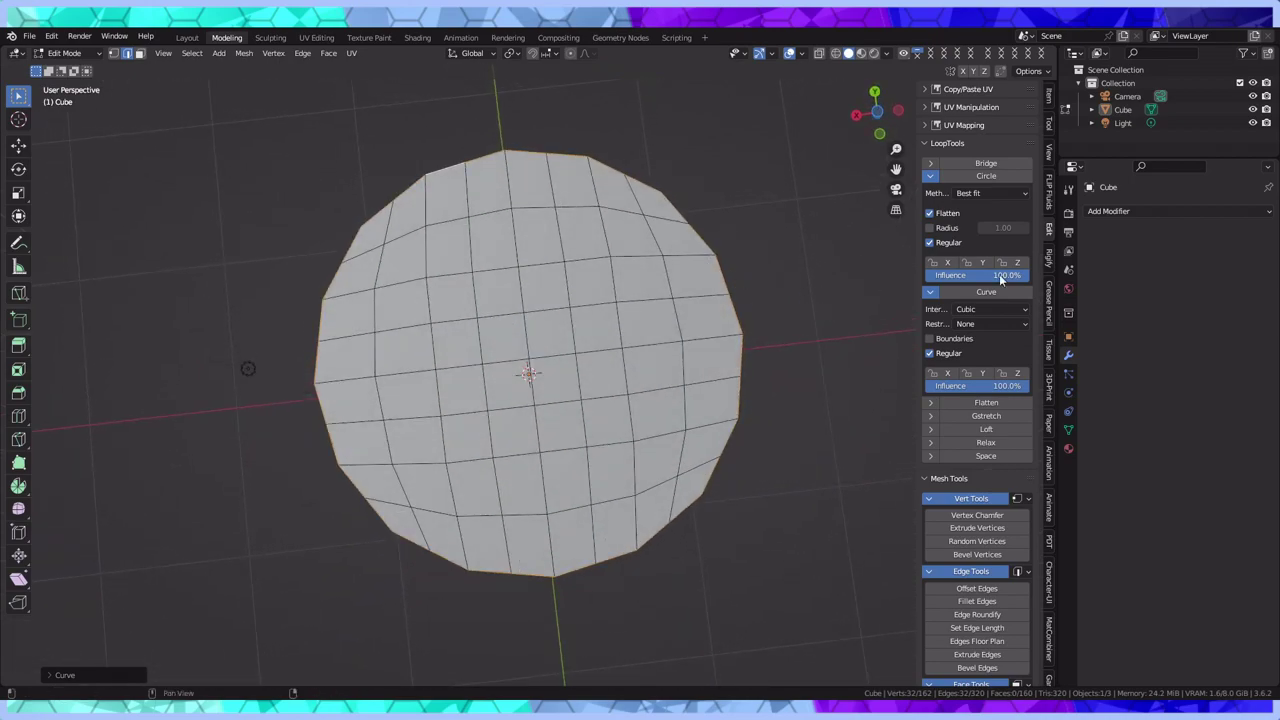
pyautogui.click(995, 167)
pyautogui.click(985, 177)
pyautogui.moveTo(700, 205); pyautogui.dragTo(706, 483, button='middle')
pyautogui.scroll(-3, 708, 437)
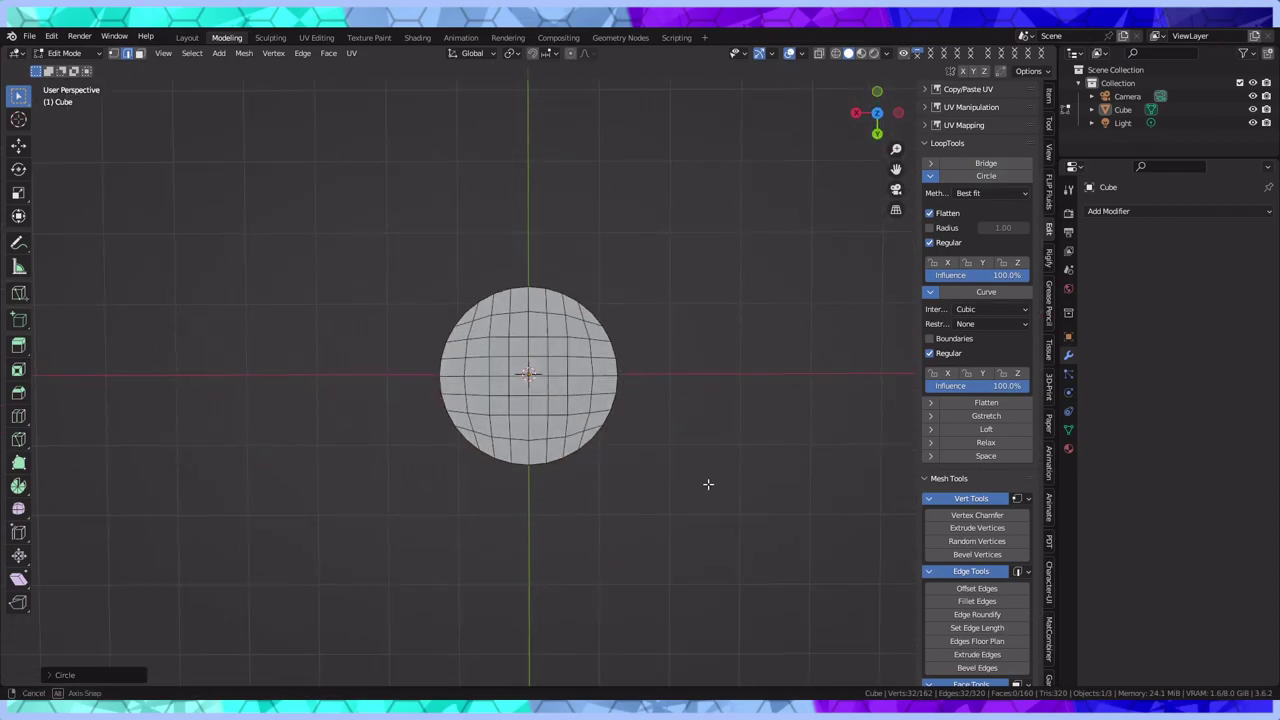
pyautogui.scroll(5, 706, 483)
pyautogui.moveTo(709, 431); pyautogui.dragTo(653, 281, button='middle')
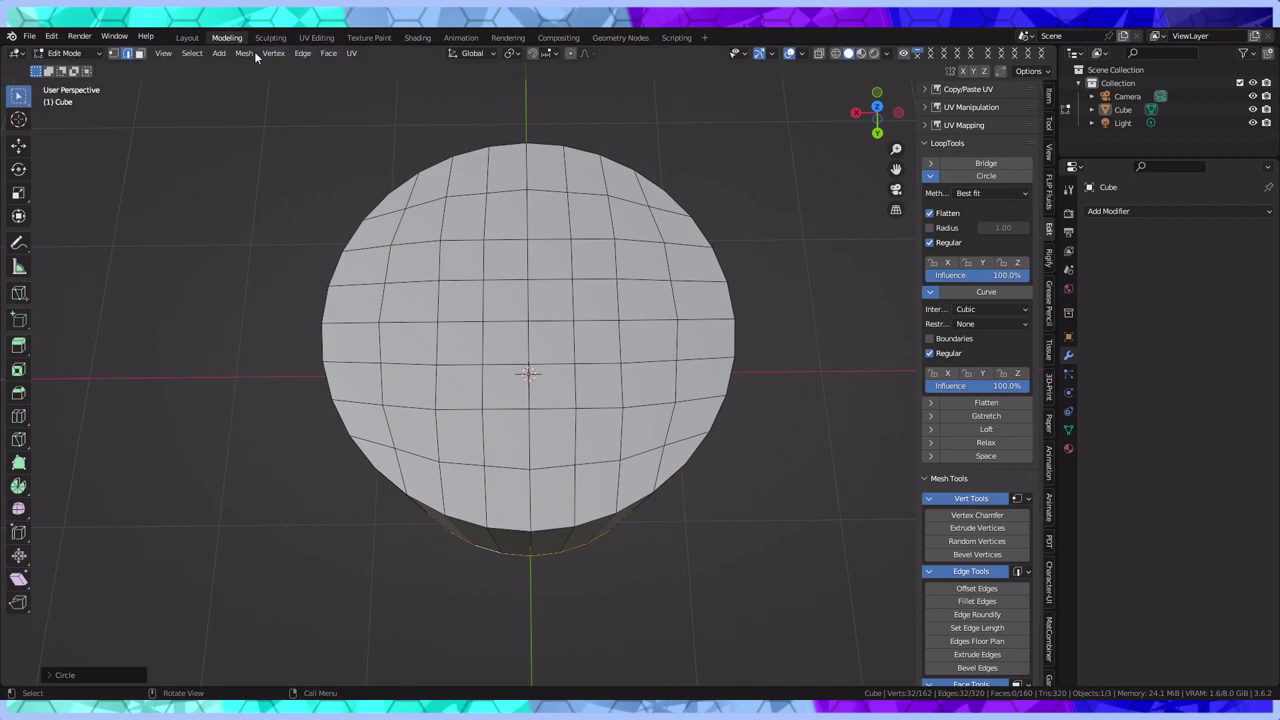
pyautogui.click(141, 55)
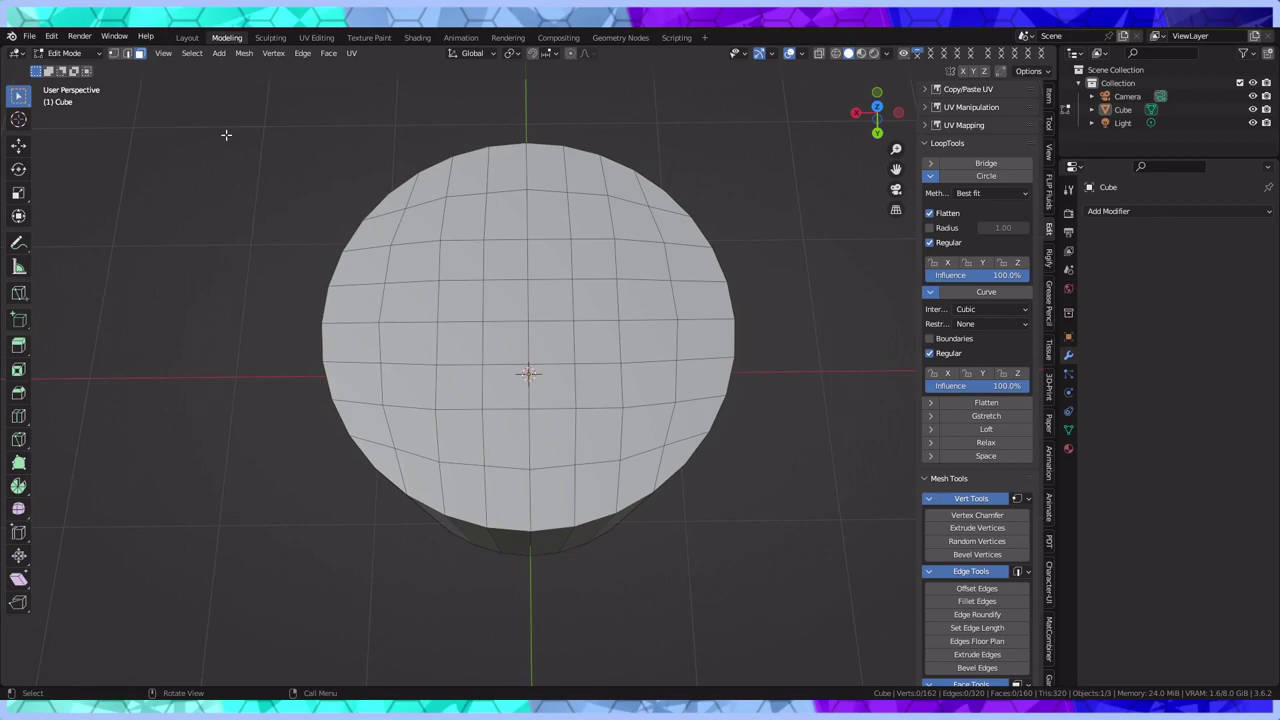
# Select all 64 faces of the cylinder's flat top
pyautogui.click(391, 199)
pyautogui.keyDown('shift'); pyautogui.click(377, 241); pyautogui.keyUp('shift')
pyautogui.keyDown('shift'); pyautogui.click(369, 275); pyautogui.keyUp('shift')
pyautogui.keyDown('shift'); pyautogui.click(361, 312); pyautogui.keyUp('shift')
pyautogui.keyDown('shift'); pyautogui.click(355, 342); pyautogui.keyUp('shift')
pyautogui.keyDown('shift'); pyautogui.click(378, 428); pyautogui.keyUp('shift')
pyautogui.keyDown('shift'); pyautogui.click(356, 385); pyautogui.keyUp('shift')
pyautogui.keyDown('shift'); pyautogui.click(376, 464); pyautogui.keyUp('shift')
pyautogui.keyDown('shift'); pyautogui.click(418, 478); pyautogui.keyUp('shift')
pyautogui.keyDown('shift'); pyautogui.moveTo(525, 470); pyautogui.dragTo(509, 475); pyautogui.keyUp('shift')
pyautogui.keyDown('shift'); pyautogui.click(463, 480); pyautogui.keyUp('shift')
pyautogui.keyDown('shift'); pyautogui.moveTo(600, 479); pyautogui.dragTo(623, 474); pyautogui.keyUp('shift')
pyautogui.keyDown('shift'); pyautogui.click(547, 475); pyautogui.keyUp('shift')
pyautogui.keyDown('shift'); pyautogui.click(676, 433); pyautogui.keyUp('shift')
pyautogui.keyDown('shift'); pyautogui.click(680, 465); pyautogui.keyUp('shift')
pyautogui.keyDown('shift'); pyautogui.click(646, 430); pyautogui.keyUp('shift')
pyautogui.keyDown('shift'); pyautogui.click(598, 435); pyautogui.keyUp('shift')
pyautogui.keyDown('shift'); pyautogui.click(493, 421); pyautogui.keyUp('shift')
pyautogui.keyDown('shift'); pyautogui.moveTo(412, 178); pyautogui.dragTo(723, 425); pyautogui.keyUp('shift')
pyautogui.moveTo(723, 425); pyautogui.dragTo(594, 407, button='middle')
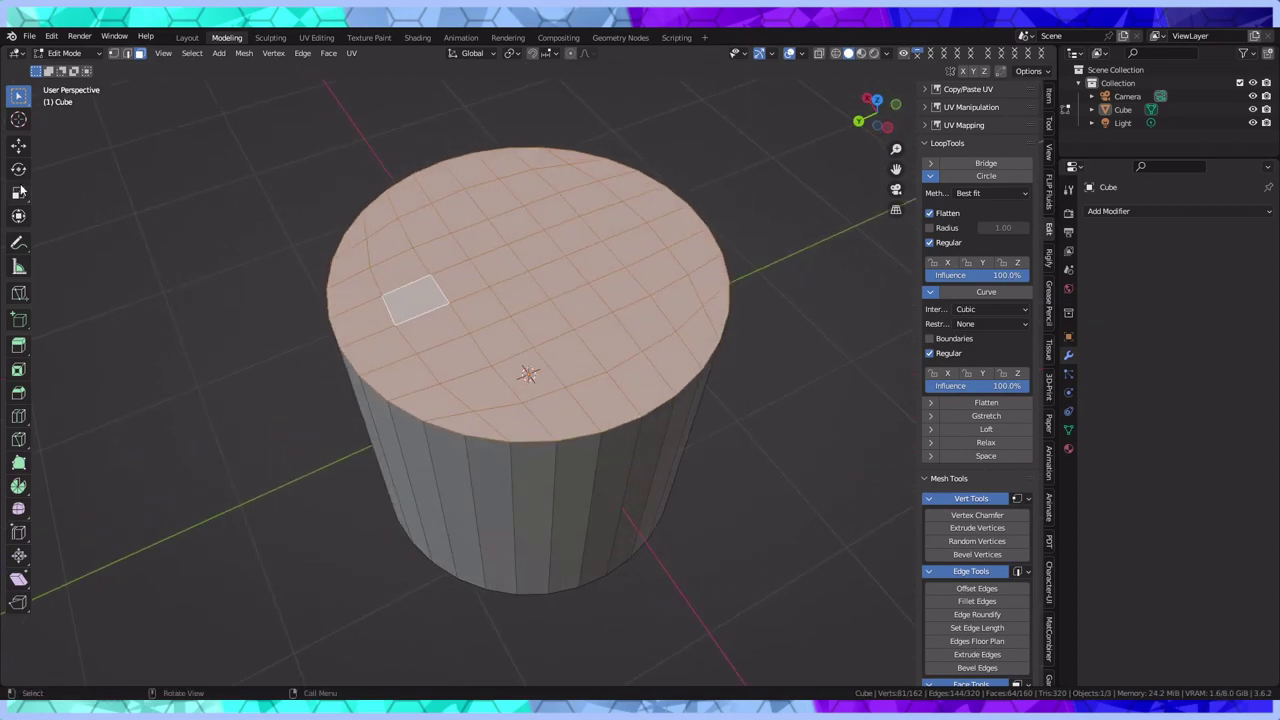
# Inset the top faces to leave a thin rim, and extrude the inner region down into the cylinder to hollow it out
pyautogui.click(18, 370)
pyautogui.moveTo(480, 268); pyautogui.dragTo(510, 262)
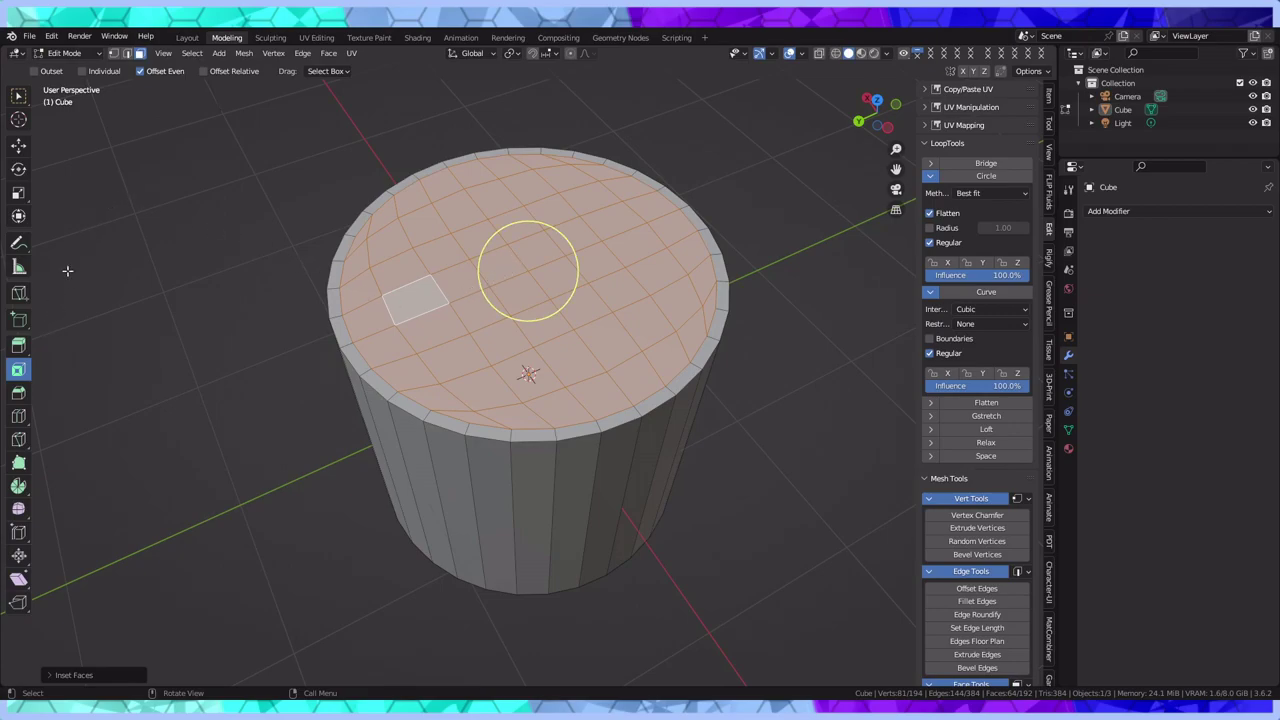
pyautogui.click(21, 346)
pyautogui.click(21, 346)
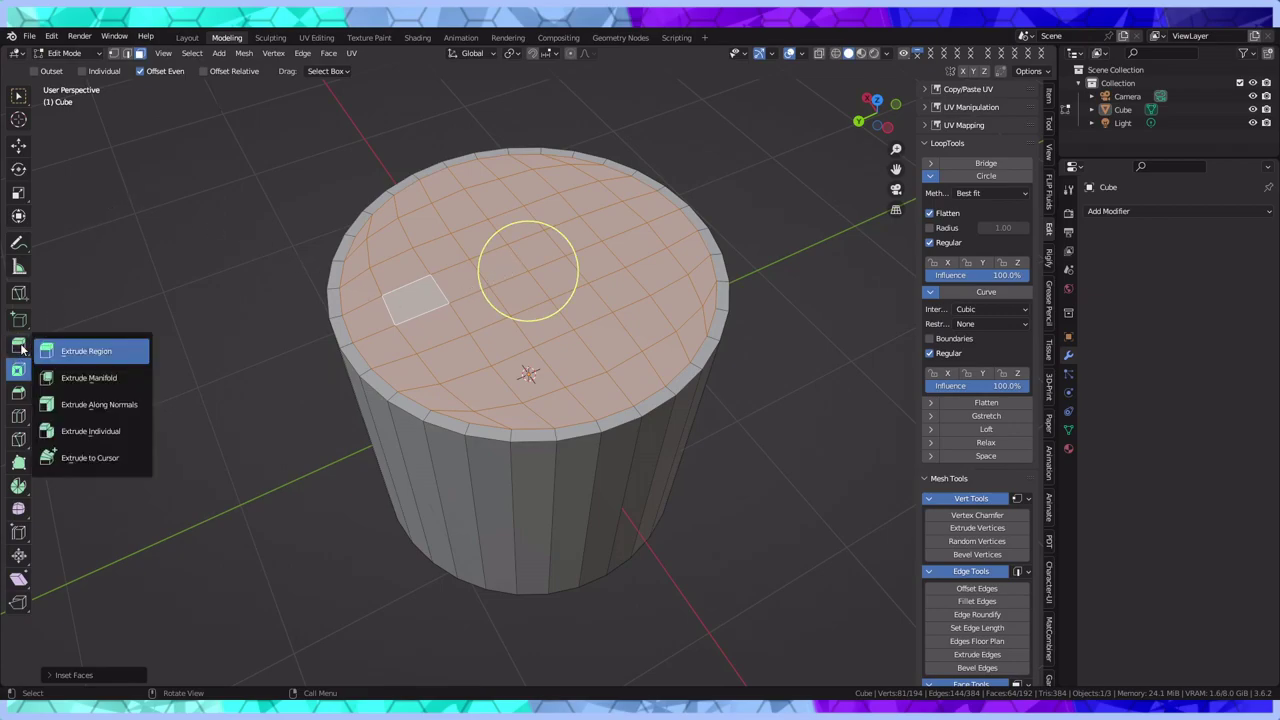
pyautogui.click(91, 352)
pyautogui.moveTo(510, 284)
pyautogui.mouseDown(button='middle')
pyautogui.moveTo(510, 260)
pyautogui.moveTo(510, 284)
pyautogui.mouseUp(button='middle')
pyautogui.moveTo(527, 278); pyautogui.dragTo(497, 512)
pyautogui.moveTo(528, 514); pyautogui.dragTo(778, 74, button='middle')
pyautogui.scroll(3, 549, 352)
pyautogui.scroll(-4, 778, 74)
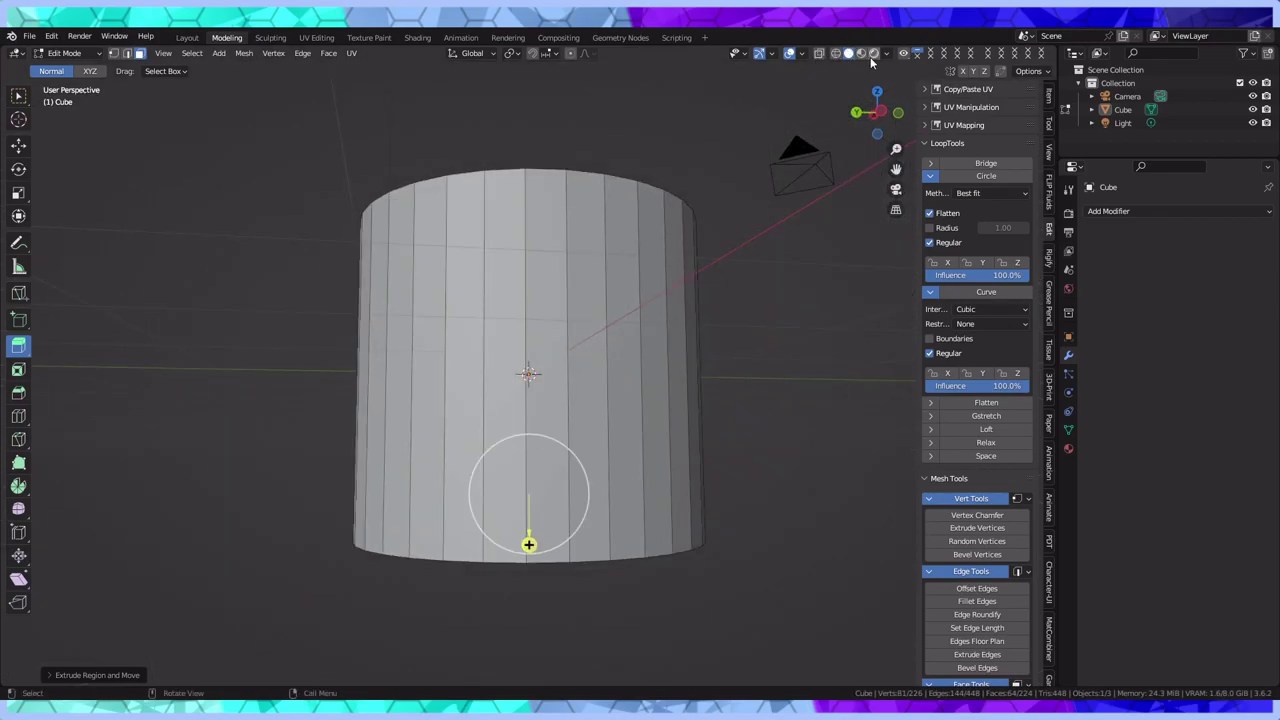
# With X-ray temporarily on, move the inner floor faces further down along Z, closer to the cylinder's base, and deselect them
pyautogui.click(821, 54)
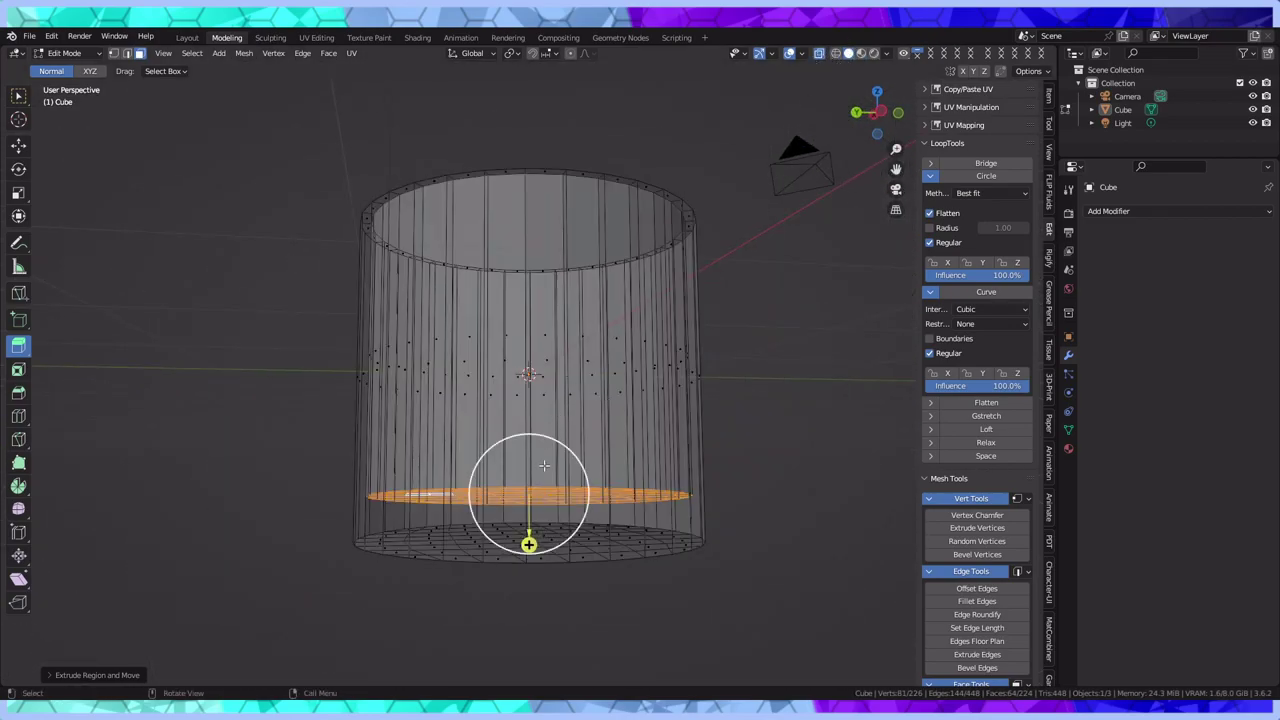
pyautogui.click(20, 147)
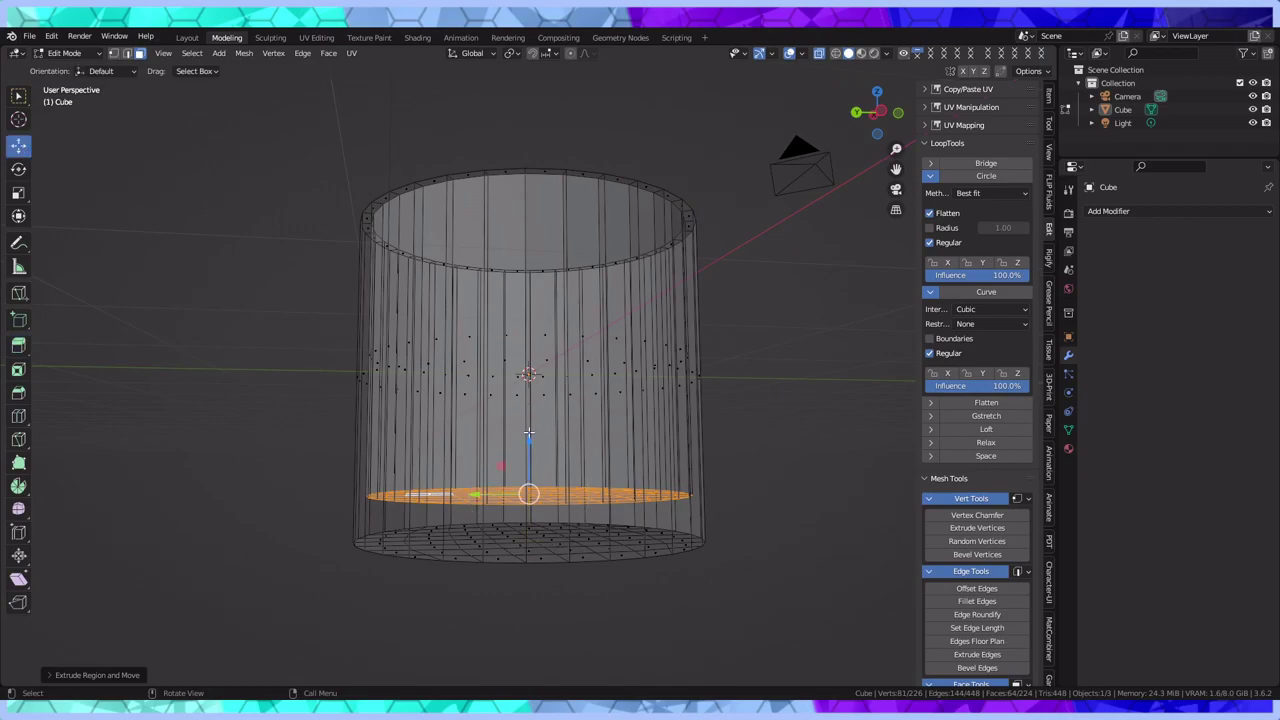
pyautogui.moveTo(528, 442); pyautogui.dragTo(522, 473)
pyautogui.moveTo(522, 473); pyautogui.dragTo(775, 148, button='middle')
pyautogui.click(202, 272)
pyautogui.click(820, 55)
# Examine the hollowed mug body's rim, inner walls, floor and outer side
pyautogui.moveTo(808, 90); pyautogui.dragTo(486, 469, button='middle')
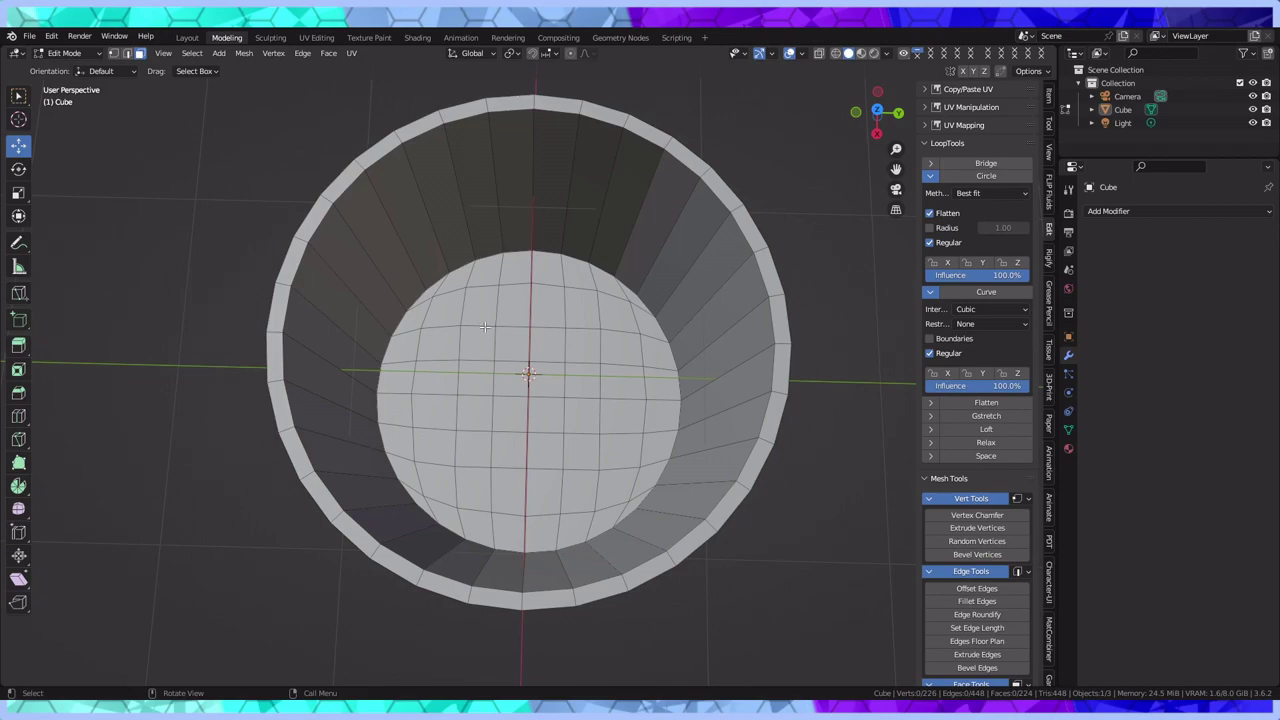
pyautogui.scroll(-3, 483, 324)
pyautogui.moveTo(483, 324); pyautogui.dragTo(479, 404, button='middle')
pyautogui.scroll(2, 592, 317)
pyautogui.moveTo(535, 430); pyautogui.dragTo(576, 341, button='middle')
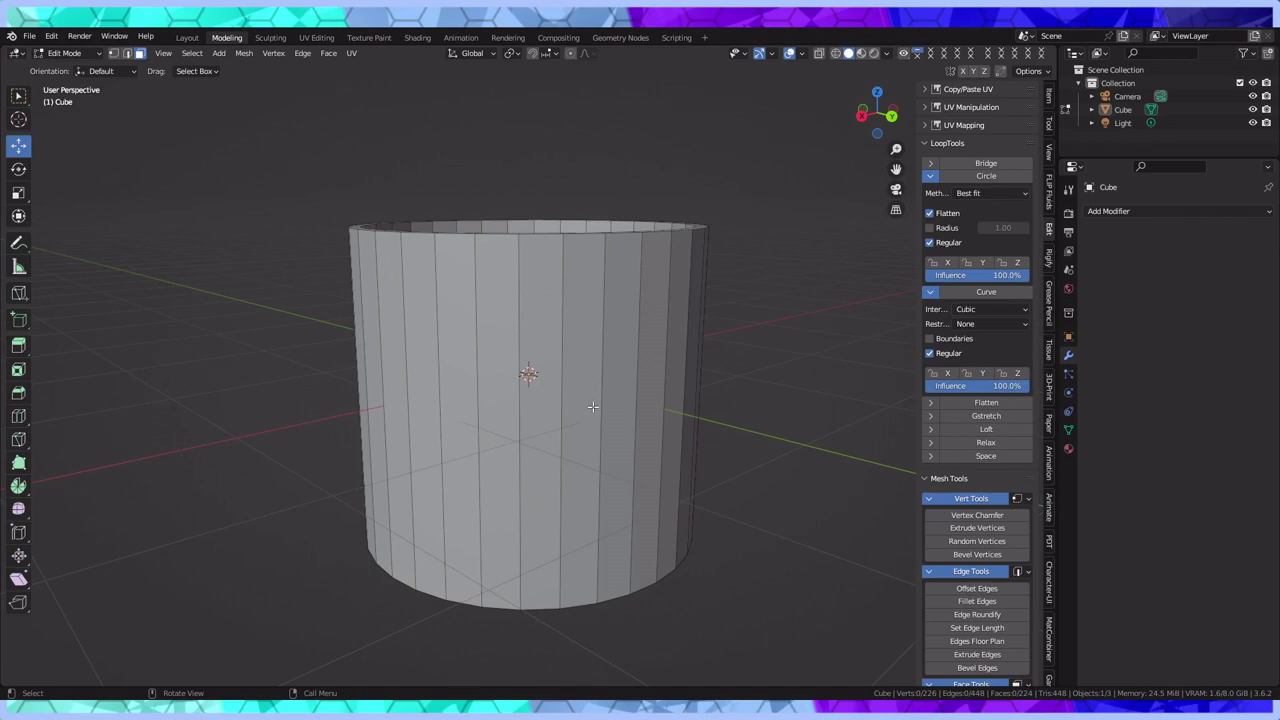
pyautogui.moveTo(347, 346); pyautogui.dragTo(441, 390, button='middle')
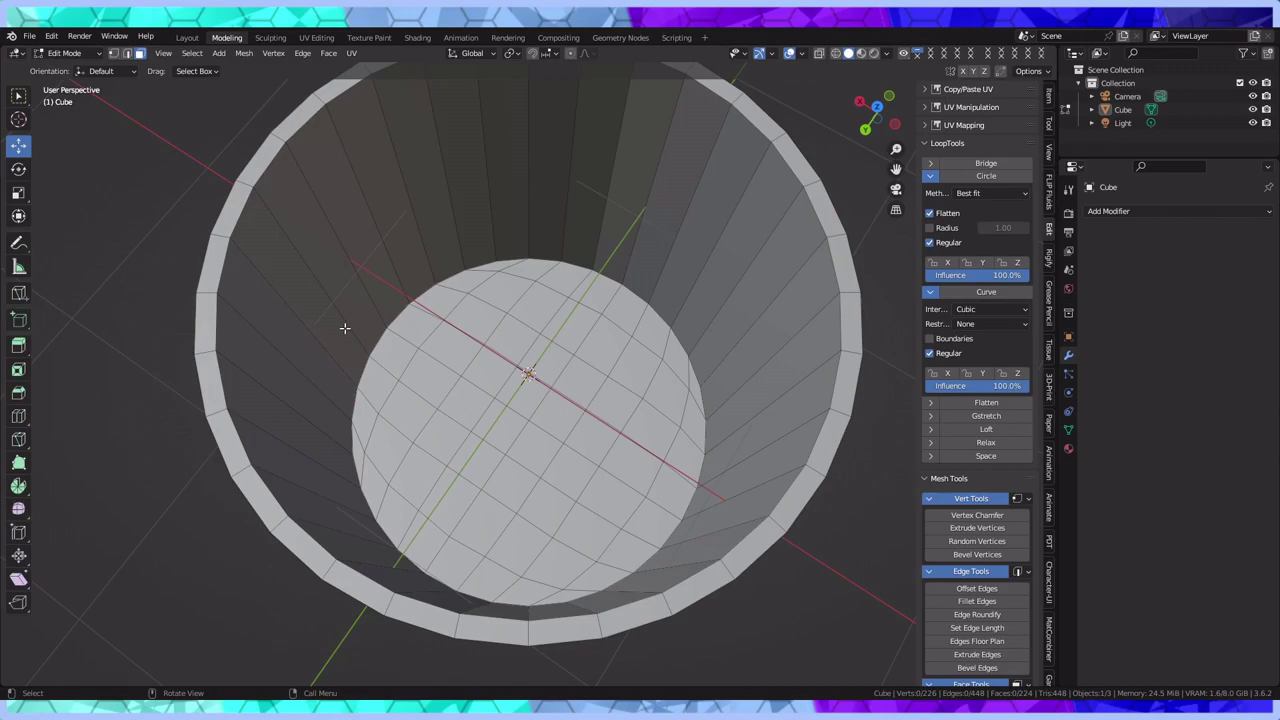
pyautogui.scroll(-6, 344, 328)
pyautogui.moveTo(423, 411); pyautogui.dragTo(528, 450, button='middle')
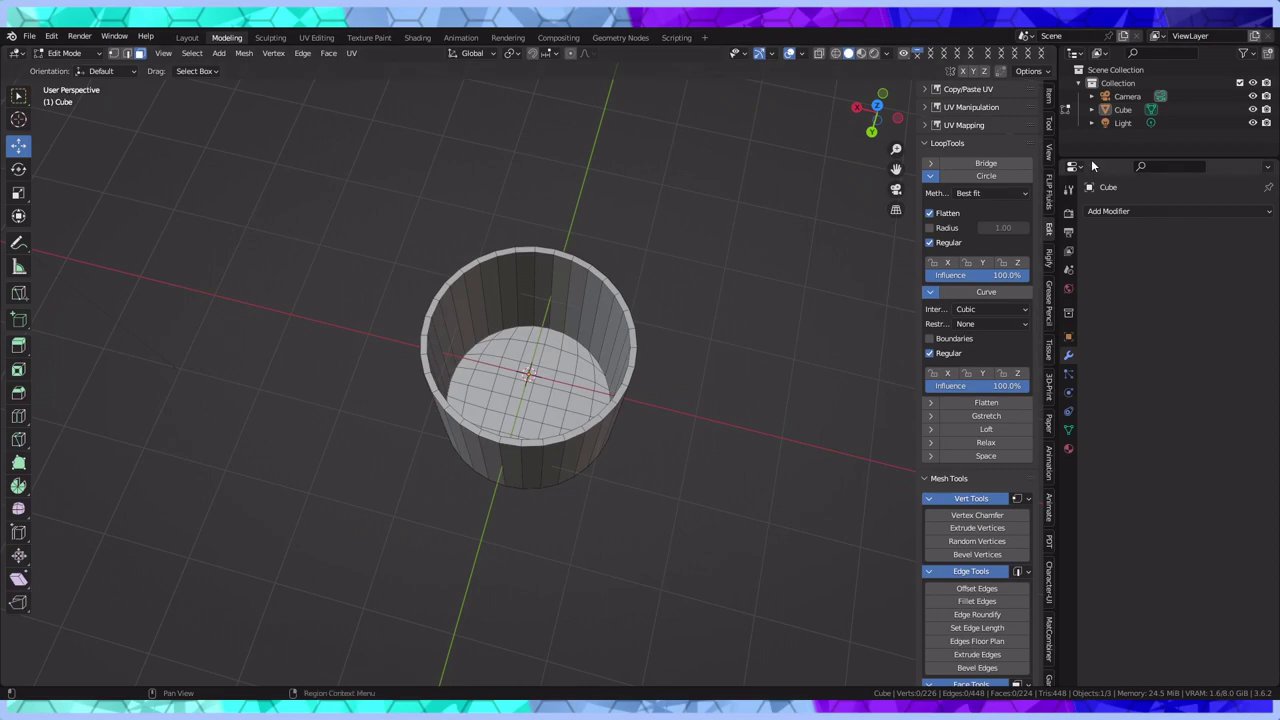
# Switch to Object Mode, duplicate the mug body and place the copy beside the original
pyautogui.rightClick(1113, 118)
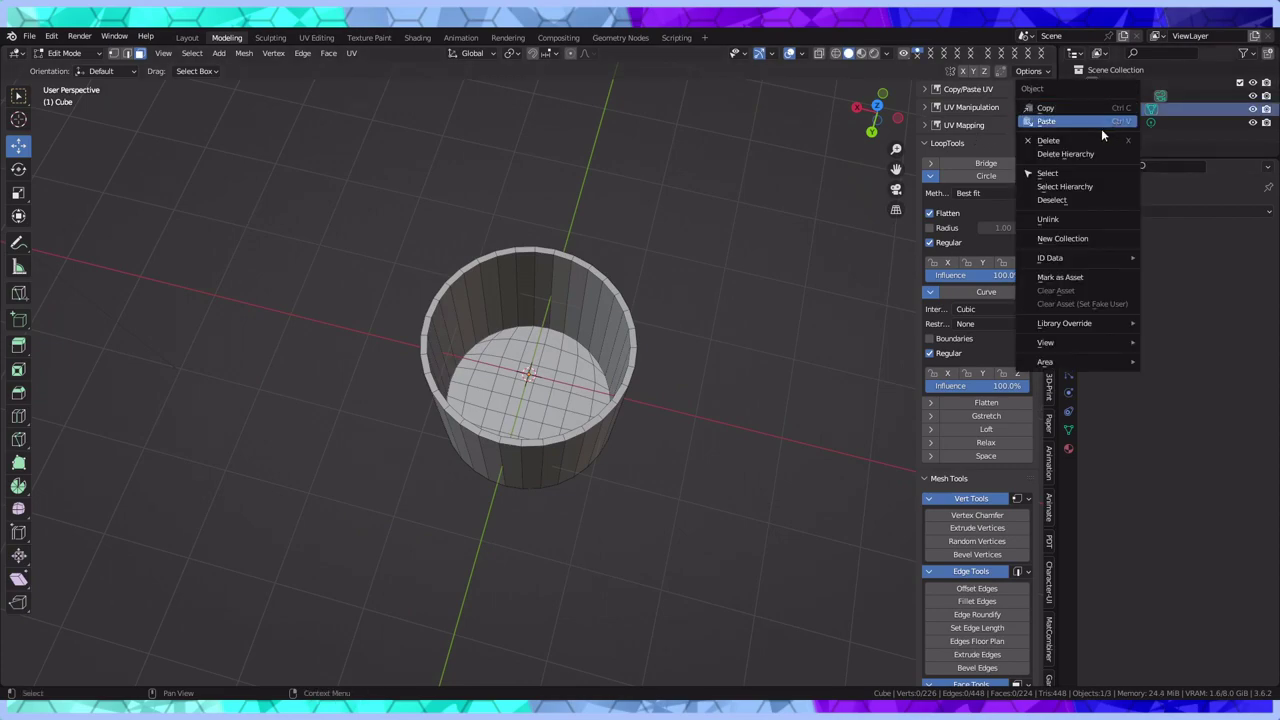
pyautogui.click(1047, 239)
pyautogui.click(65, 53)
pyautogui.click(65, 69)
pyautogui.rightClick(590, 330)
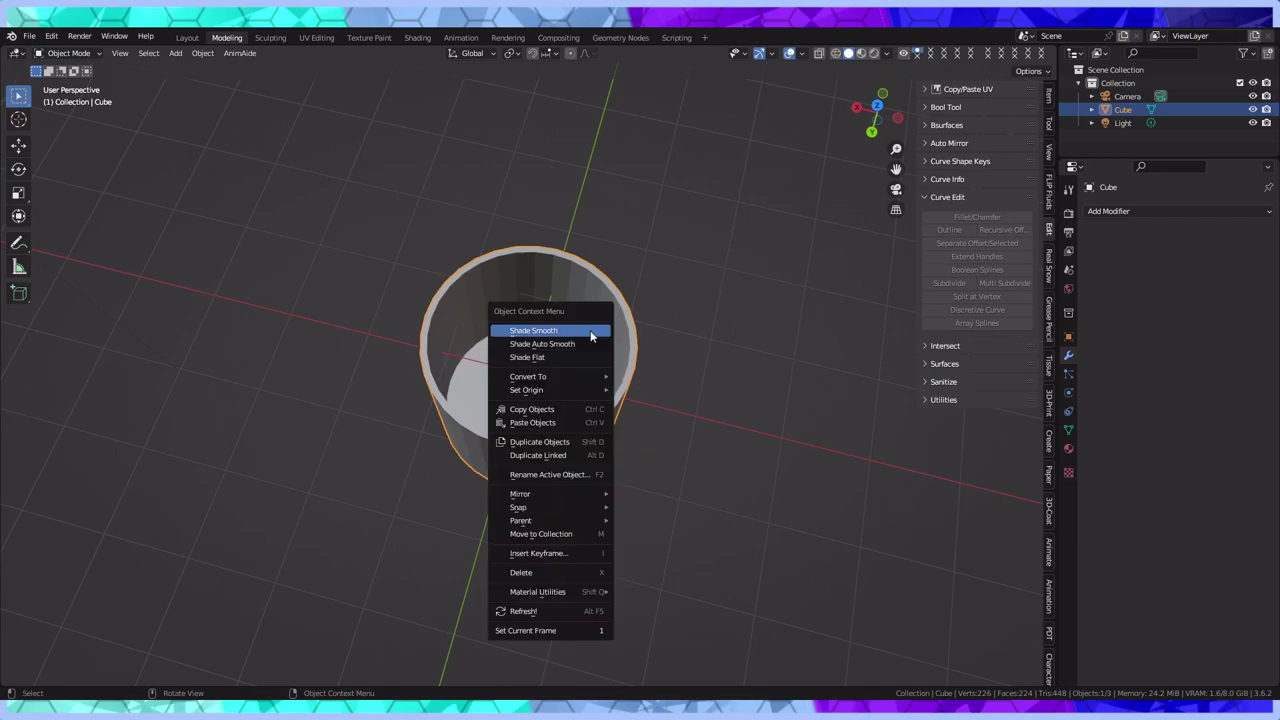
pyautogui.click(535, 442)
pyautogui.click(754, 318)
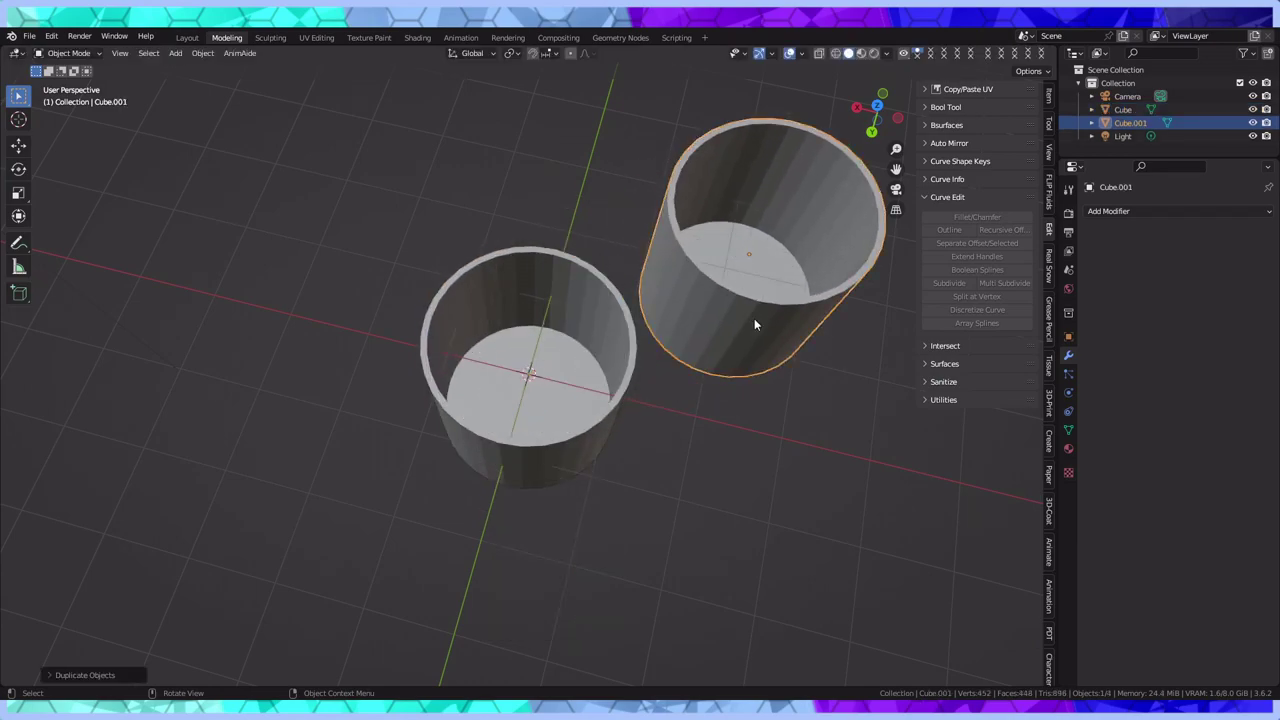
# Snap the duplicated mug body back to the 3D cursor with Selection to Cursor
pyautogui.click(657, 206)
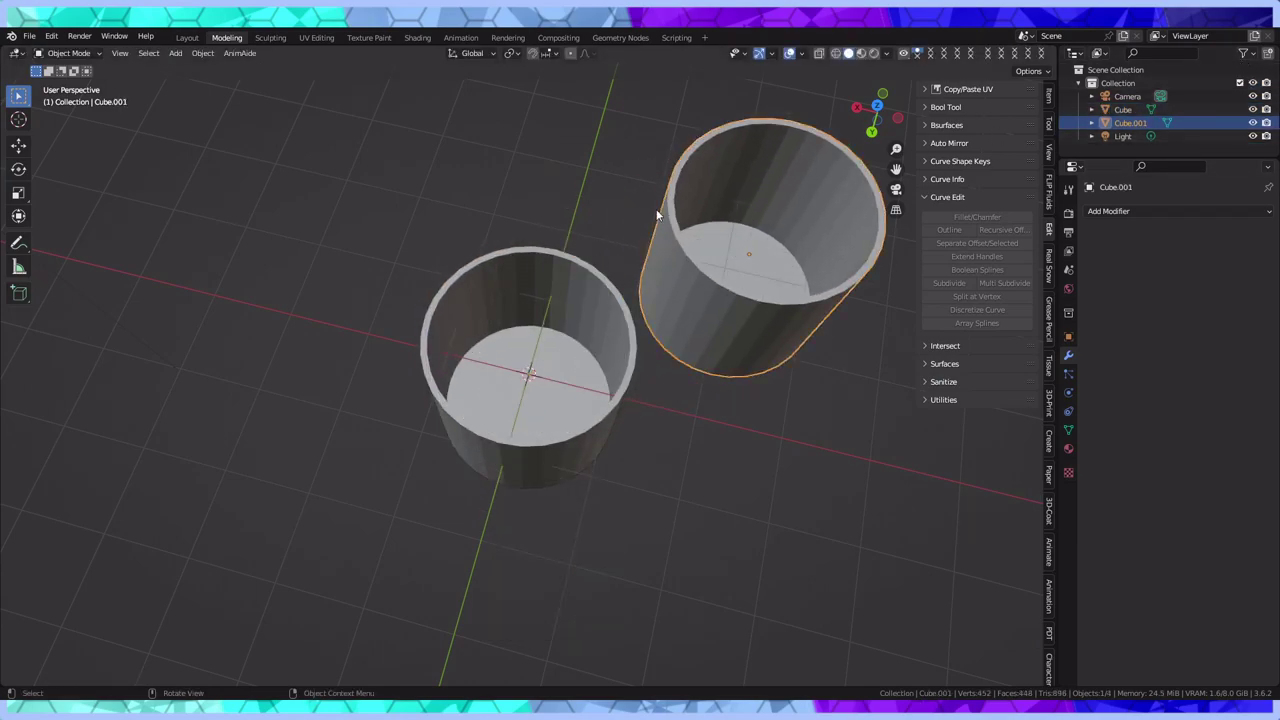
pyautogui.click(203, 53)
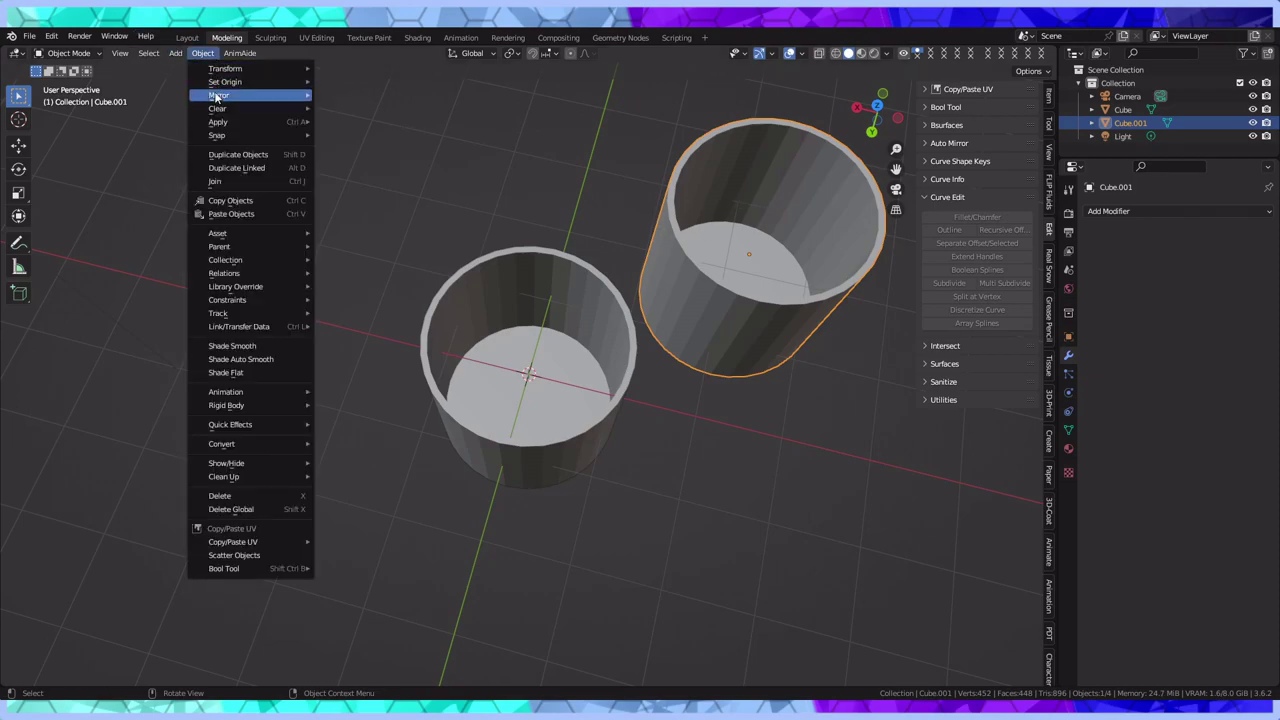
pyautogui.moveTo(222, 122)
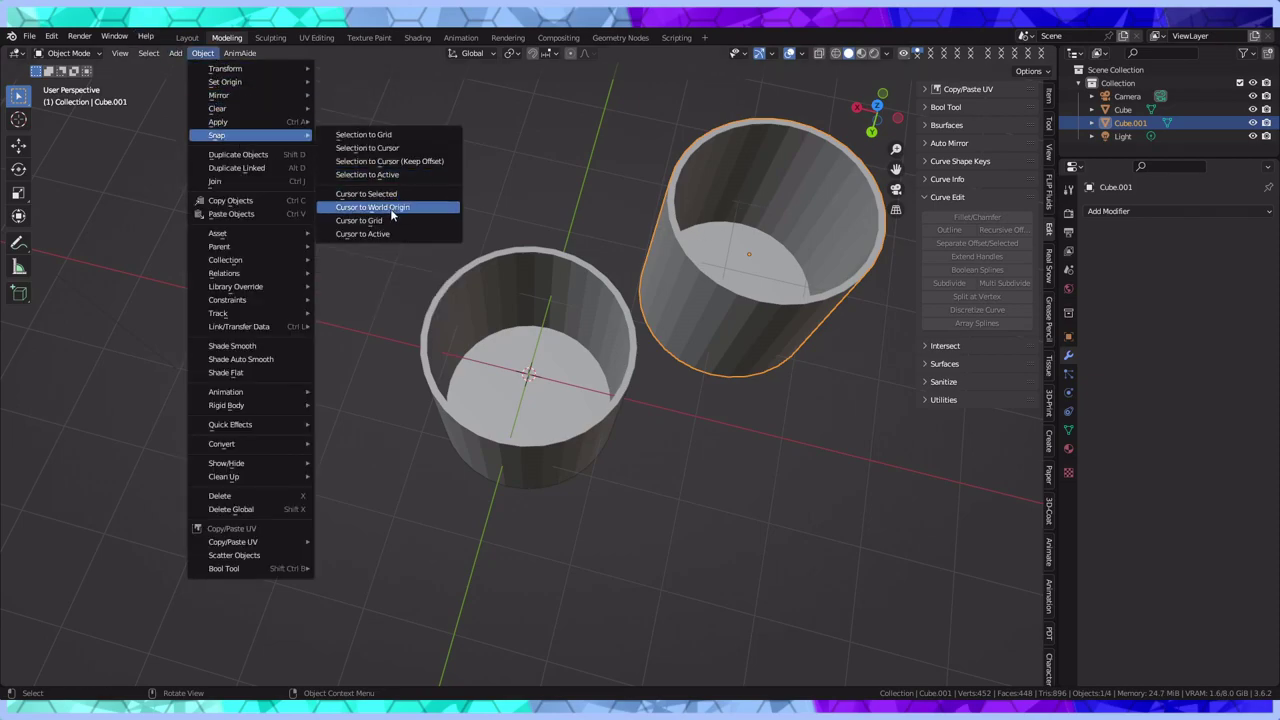
pyautogui.click(366, 147)
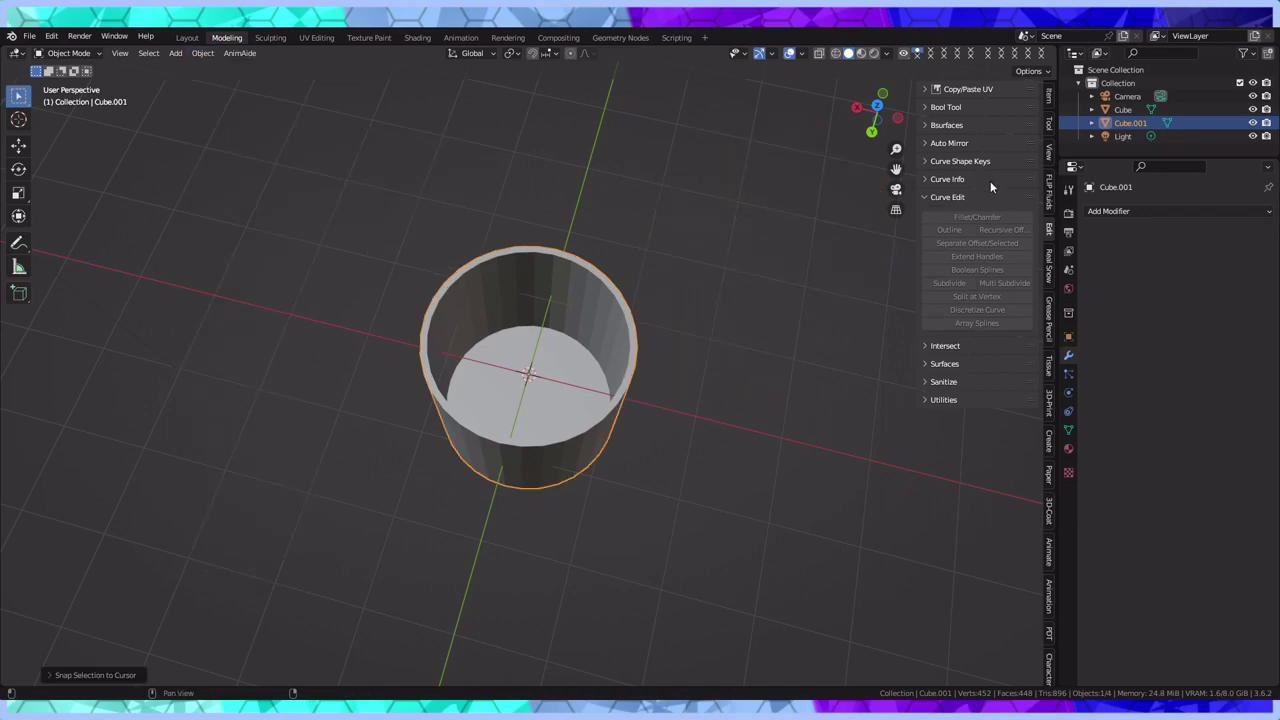
# Create a new collection and rename it Backup
pyautogui.click(1244, 52)
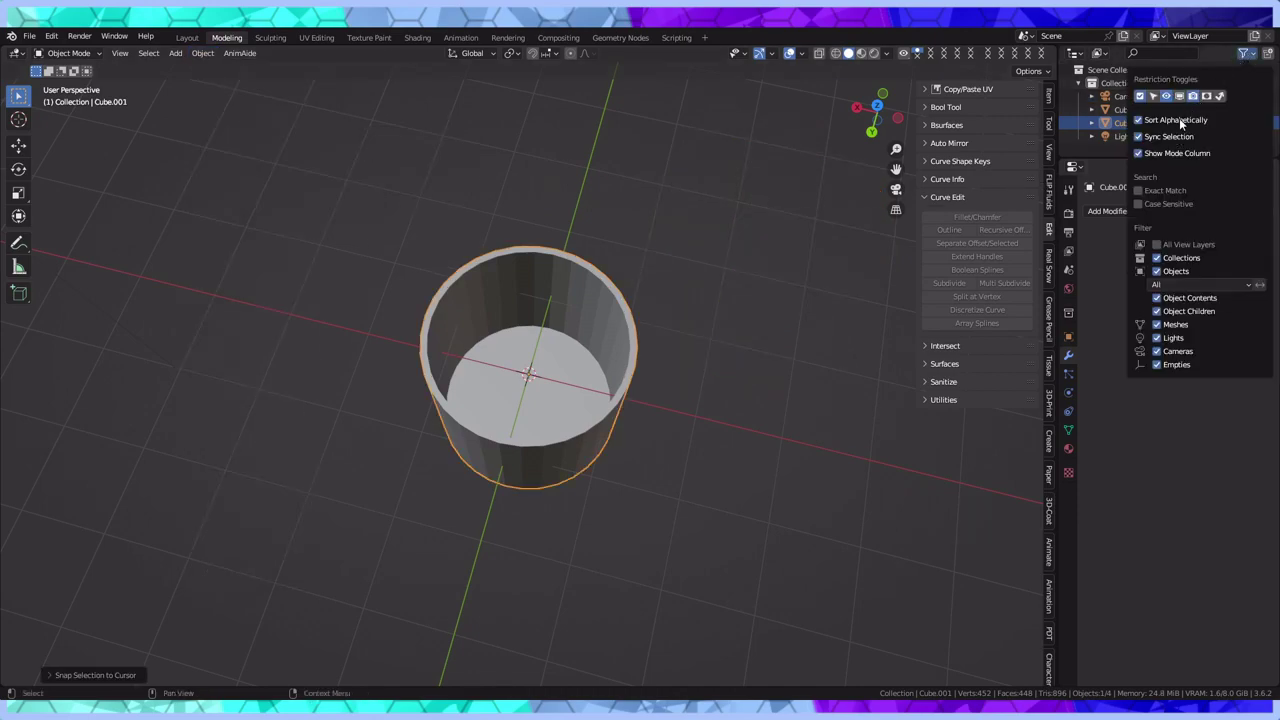
pyautogui.click(1268, 55)
pyautogui.click(1268, 55)
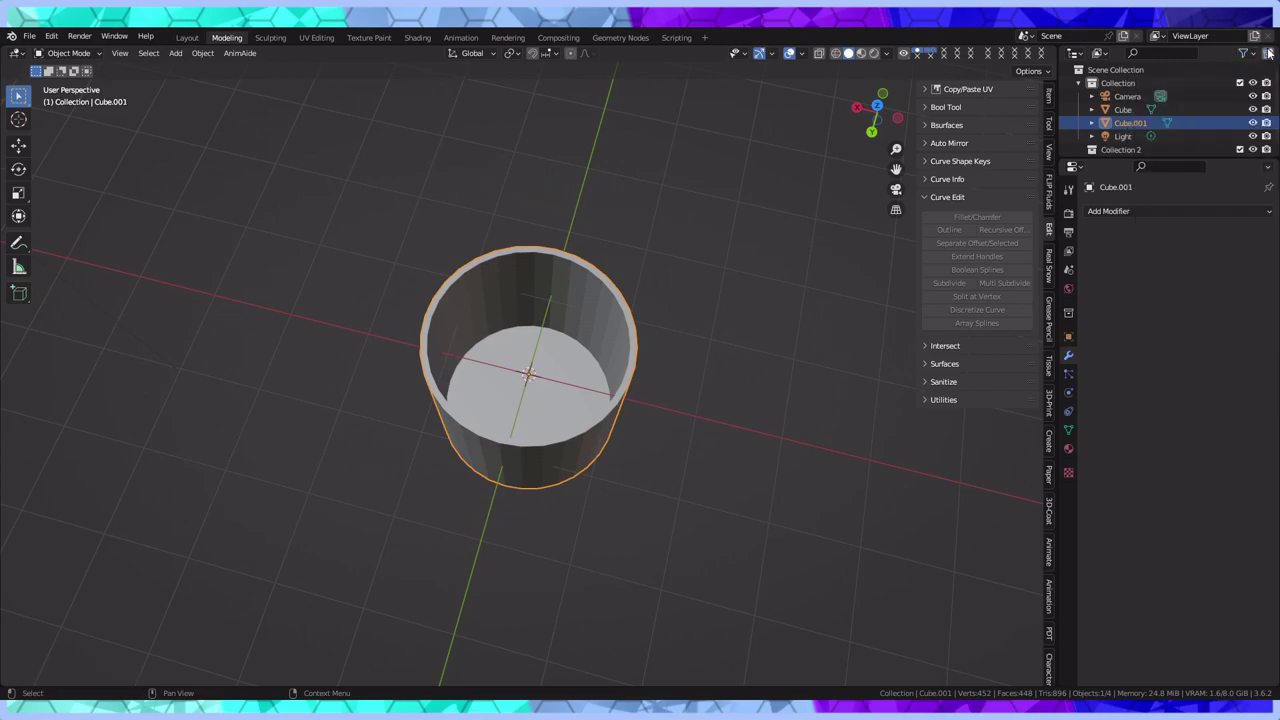
pyautogui.scroll(-1, 1206, 91)
pyautogui.doubleClick(1150, 144)
pyautogui.write('Backu')
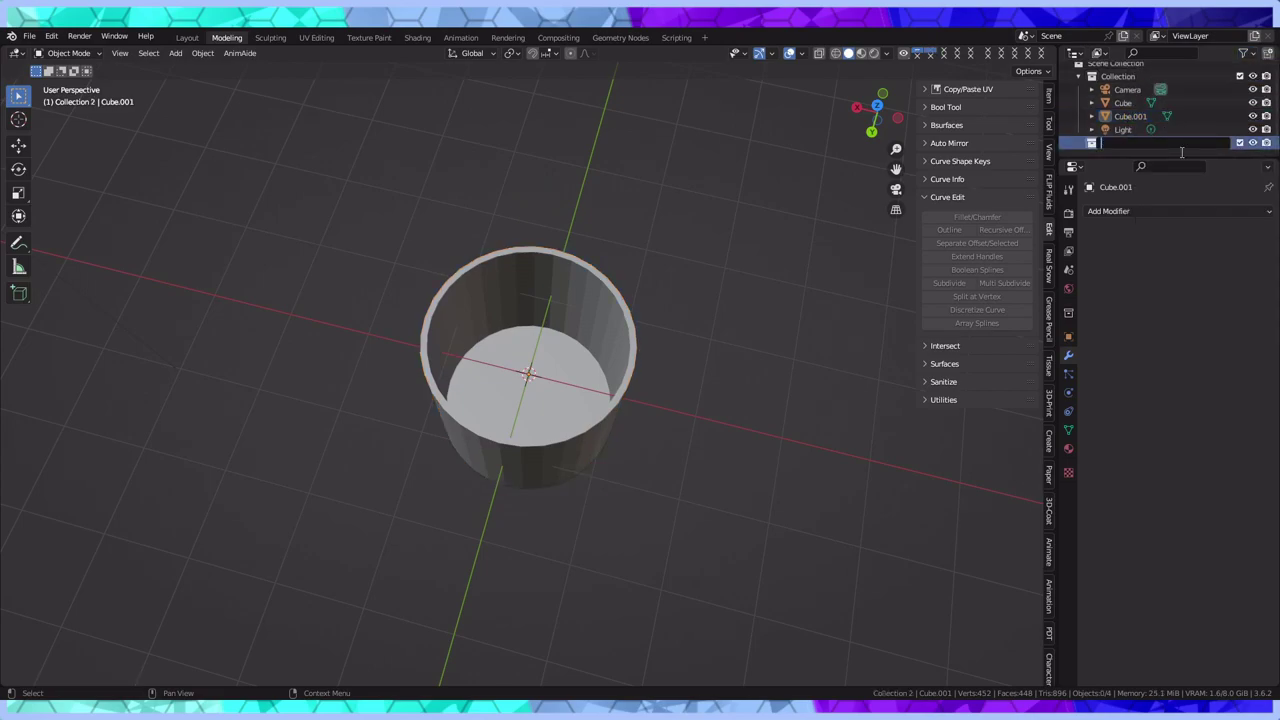
pyautogui.write('p')
pyautogui.press('Return')
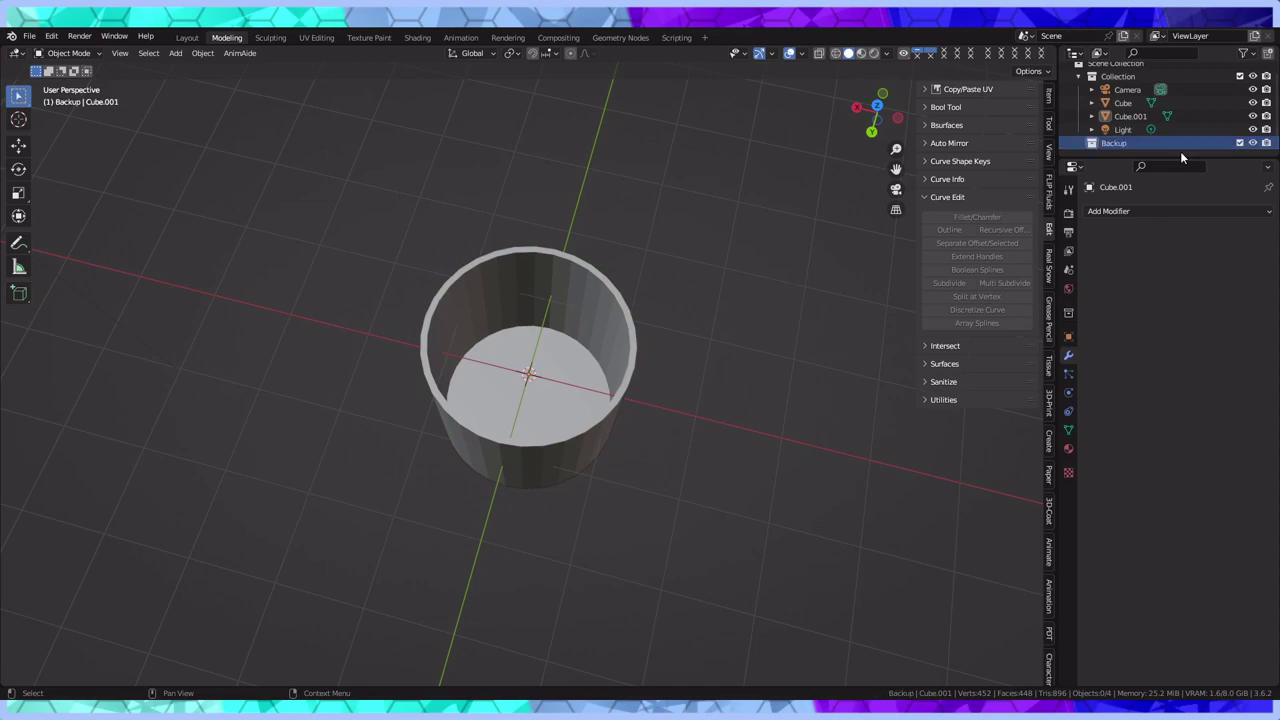
# Put Cube.001 in the Backup collection and exclude that collection from the view layer
pyautogui.moveTo(1135, 125); pyautogui.dragTo(1125, 147)
pyautogui.click(1240, 130)
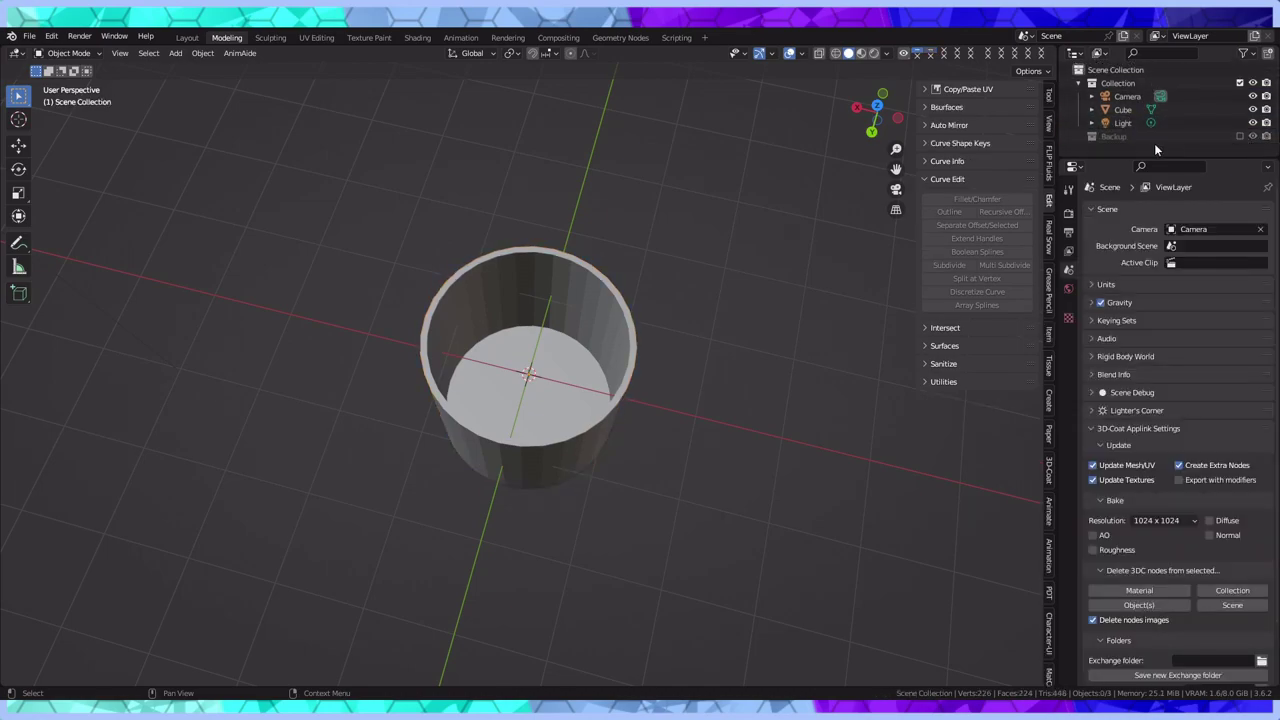
# Save the file
pyautogui.click(30, 36)
pyautogui.hotkey('ctrl', 's')
pyautogui.moveTo(710, 527); pyautogui.dragTo(709, 469, button='middle')
pyautogui.scroll(3, 697, 368)
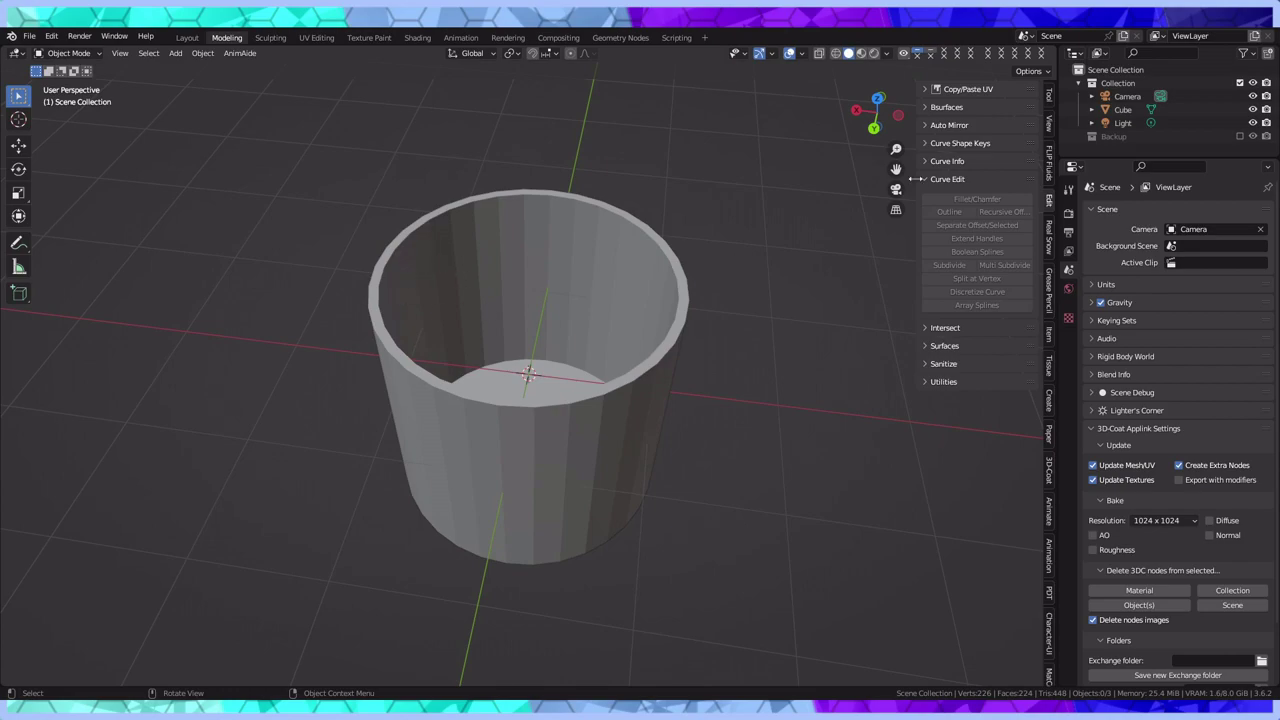
# Hide the mug body and add a new cube mesh to the scene for the handle
pyautogui.click(1253, 109)
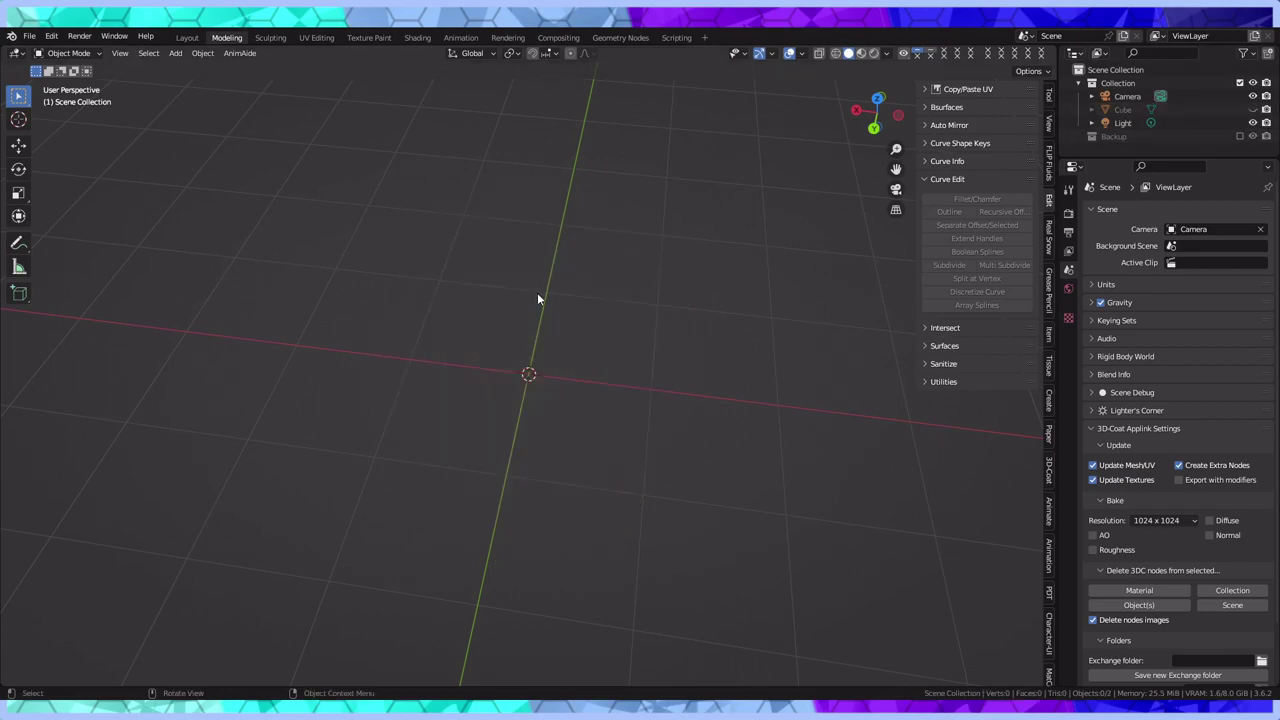
pyautogui.click(175, 53)
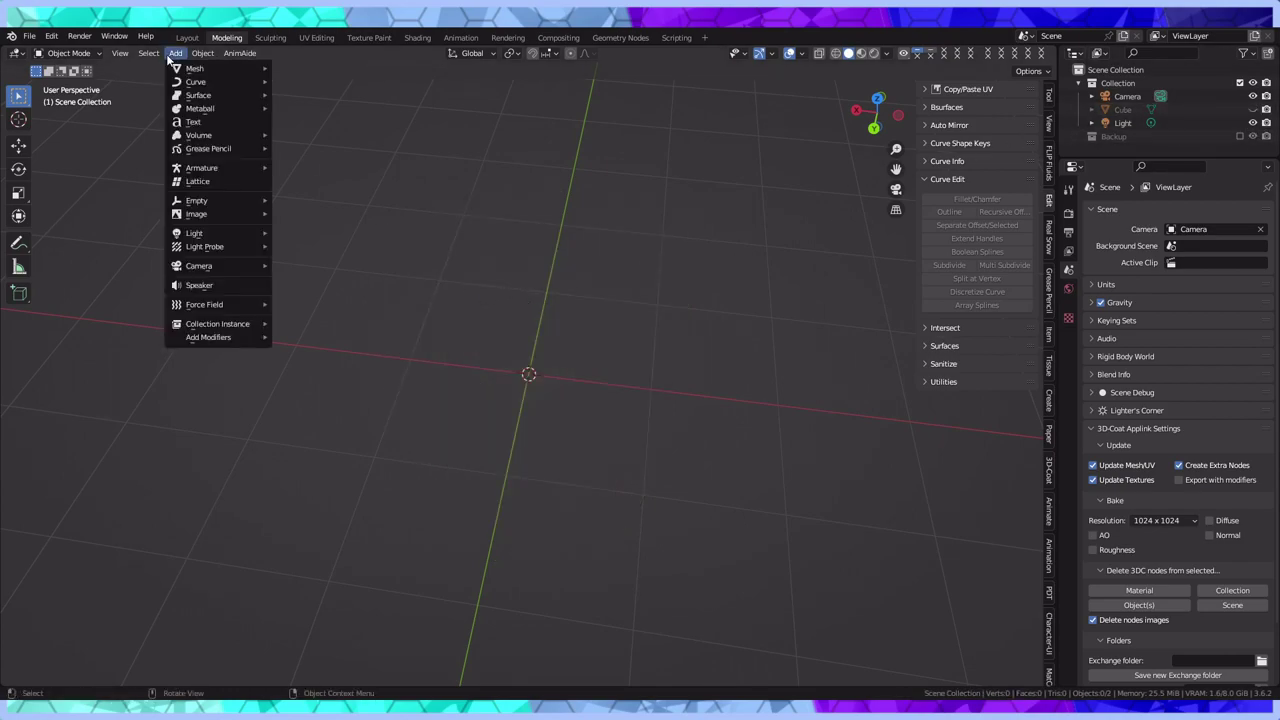
pyautogui.moveTo(194, 80)
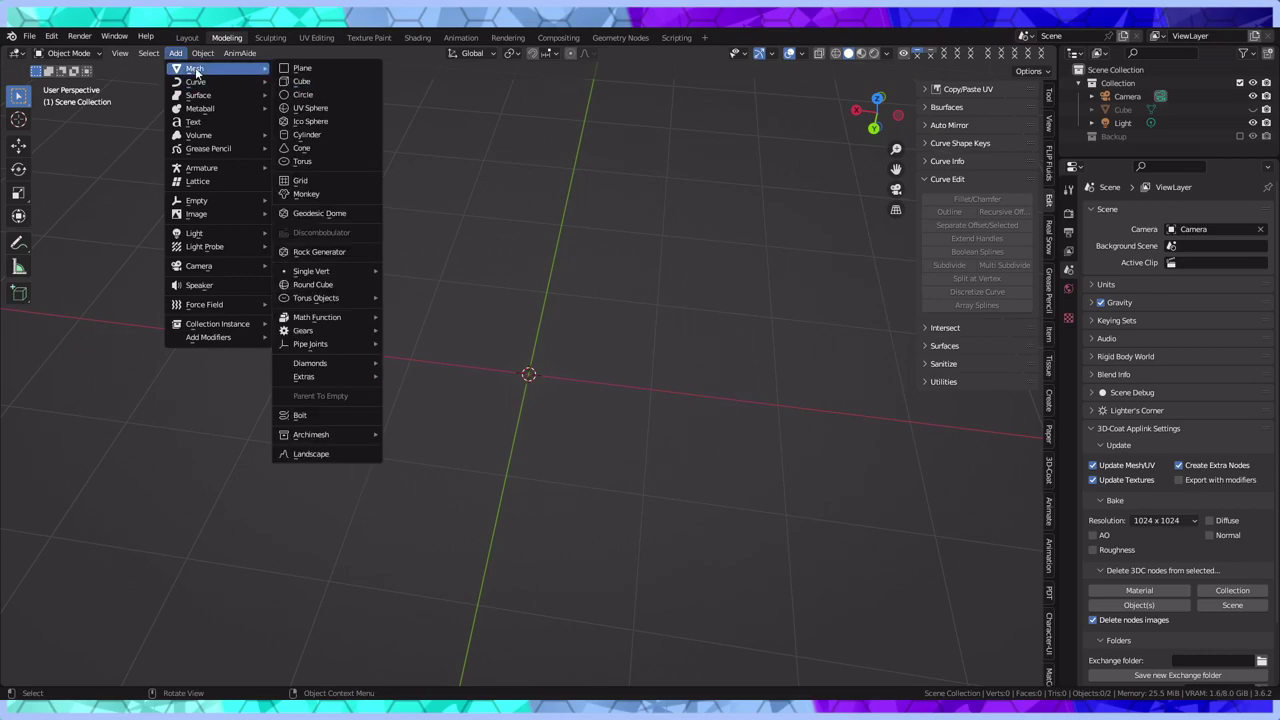
pyautogui.click(280, 88)
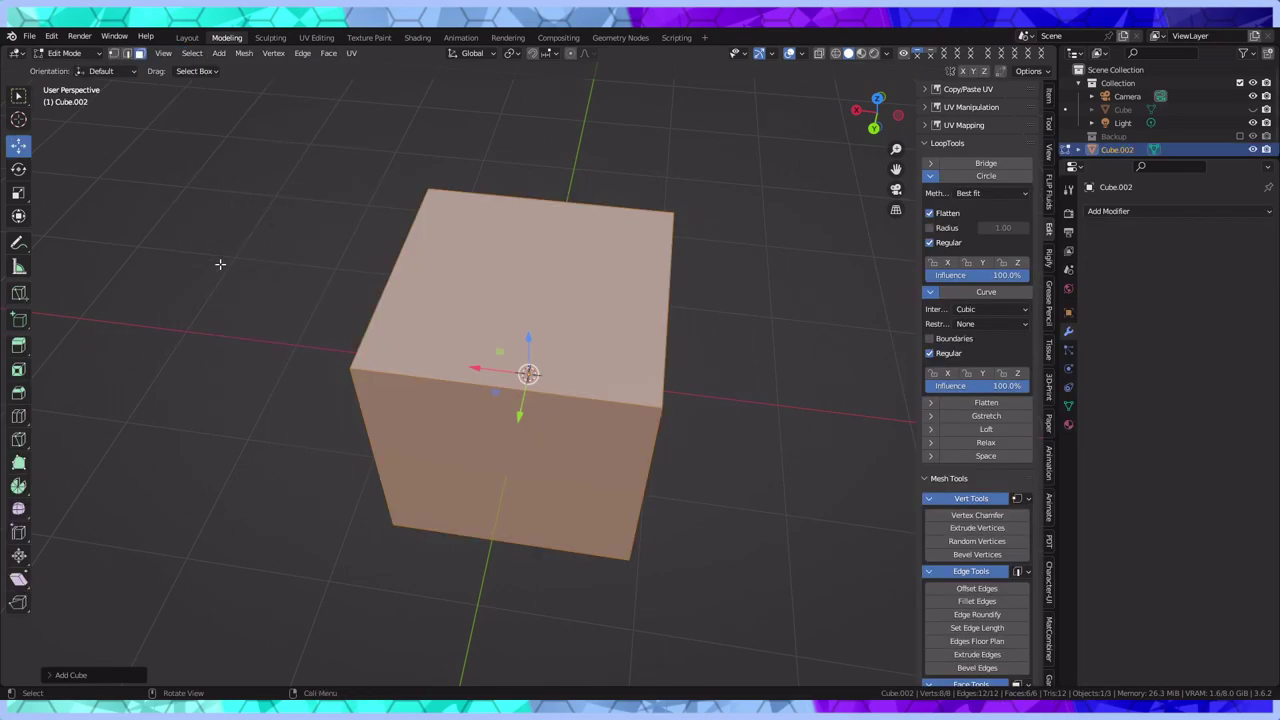
# Scale the new cube down uniformly to less than half its original size
pyautogui.click(18, 193)
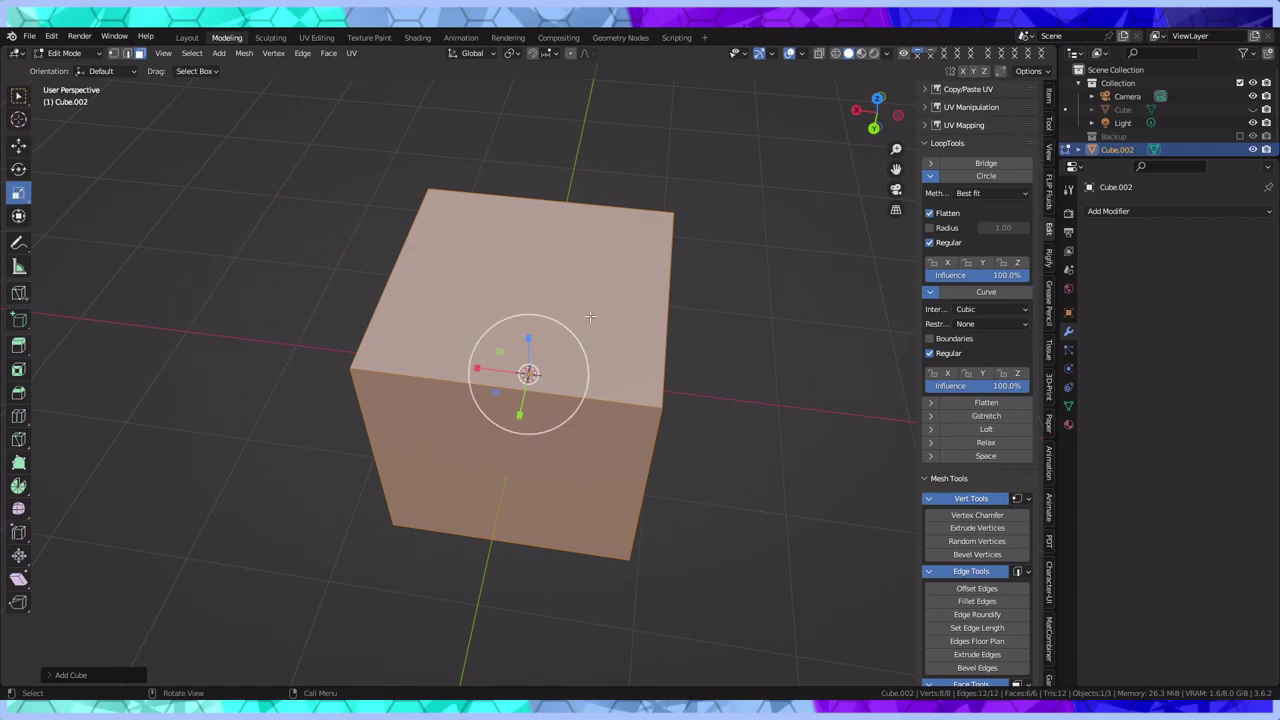
pyautogui.moveTo(499, 350)
pyautogui.mouseDown()
pyautogui.moveTo(520, 367)
pyautogui.moveTo(510, 361)
pyautogui.mouseUp()
pyautogui.moveTo(510, 361); pyautogui.dragTo(507, 280, button='middle')
pyautogui.moveTo(486, 336); pyautogui.dragTo(520, 297)
pyautogui.moveTo(520, 297); pyautogui.dragTo(614, 335, button='middle')
pyautogui.hotkey('ctrl', 'z')
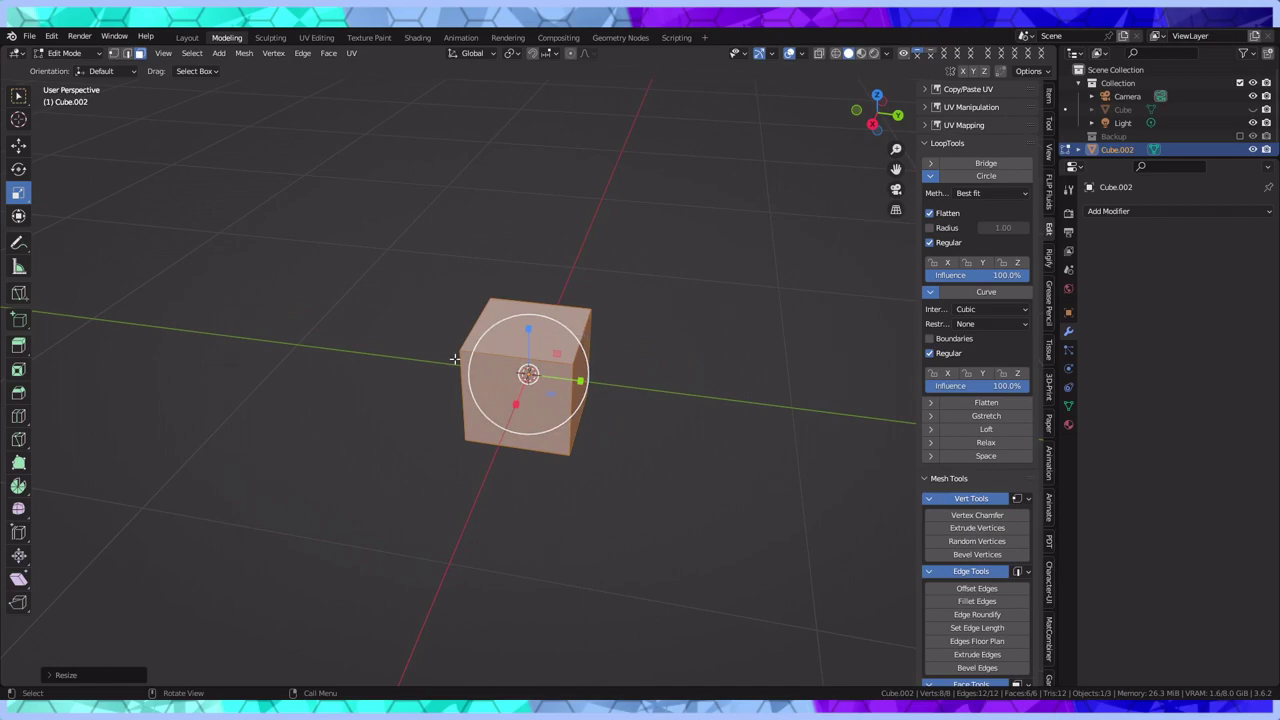
# Scale the cube inward along X and Y into a narrow upright block
pyautogui.moveTo(484, 349); pyautogui.dragTo(565, 405, button='middle')
pyautogui.moveTo(565, 405)
pyautogui.mouseDown()
pyautogui.moveTo(545, 381)
pyautogui.moveTo(552, 397)
pyautogui.mouseUp()
pyautogui.moveTo(552, 397); pyautogui.dragTo(571, 363, button='middle')
pyautogui.moveTo(571, 363); pyautogui.dragTo(616, 379)
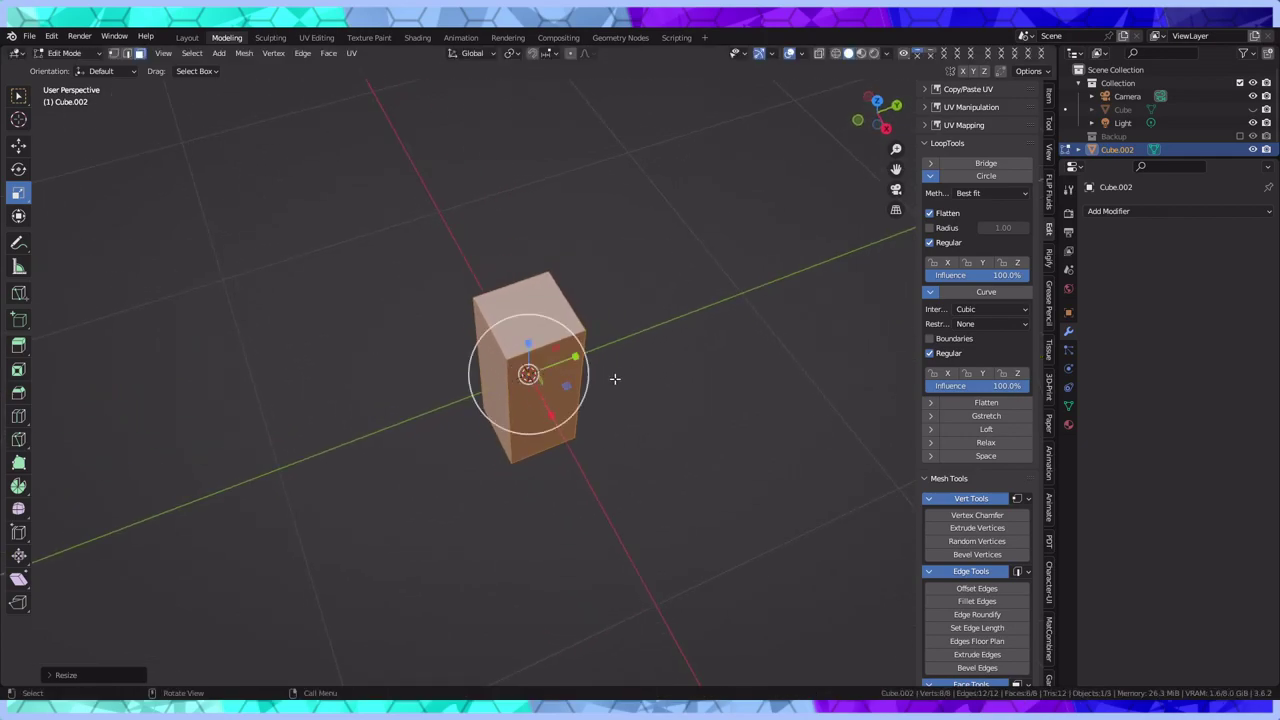
pyautogui.hotkey('ctrl', 'z')
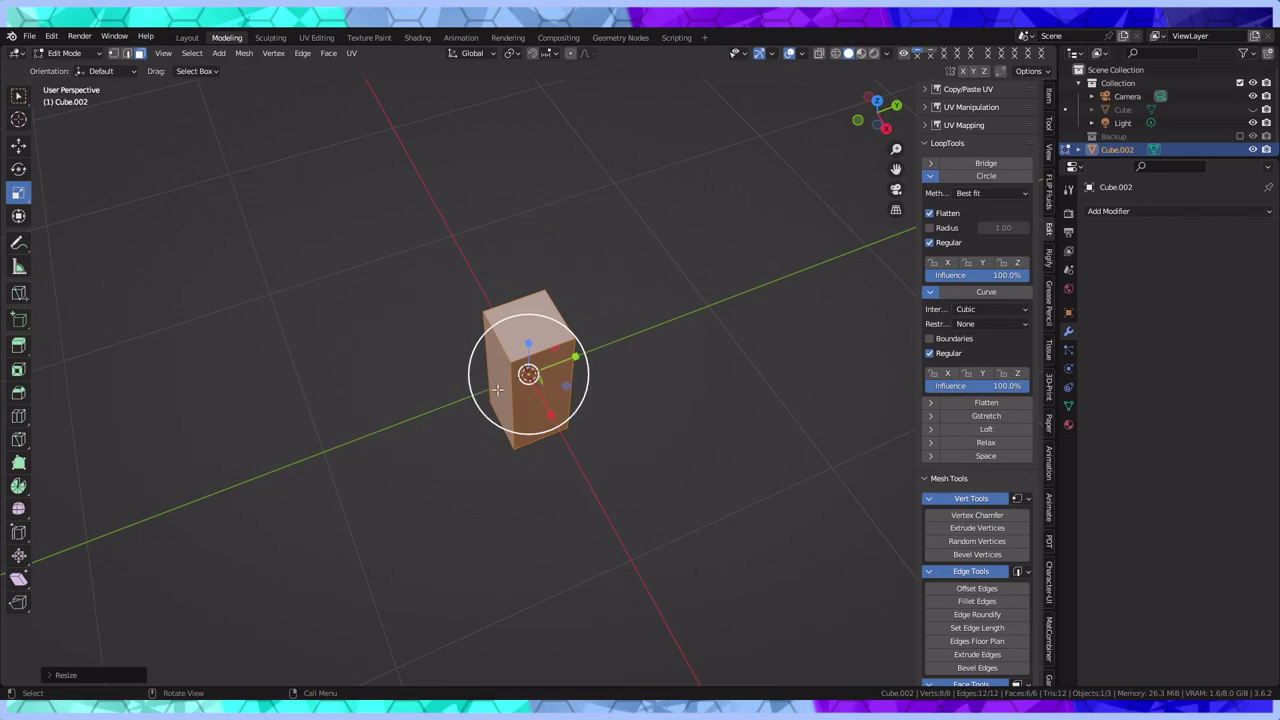
# Extrude the narrow block's top face upward by a short segment with Extrude Region
pyautogui.moveTo(457, 334); pyautogui.dragTo(462, 294, button='middle')
pyautogui.click(462, 294)
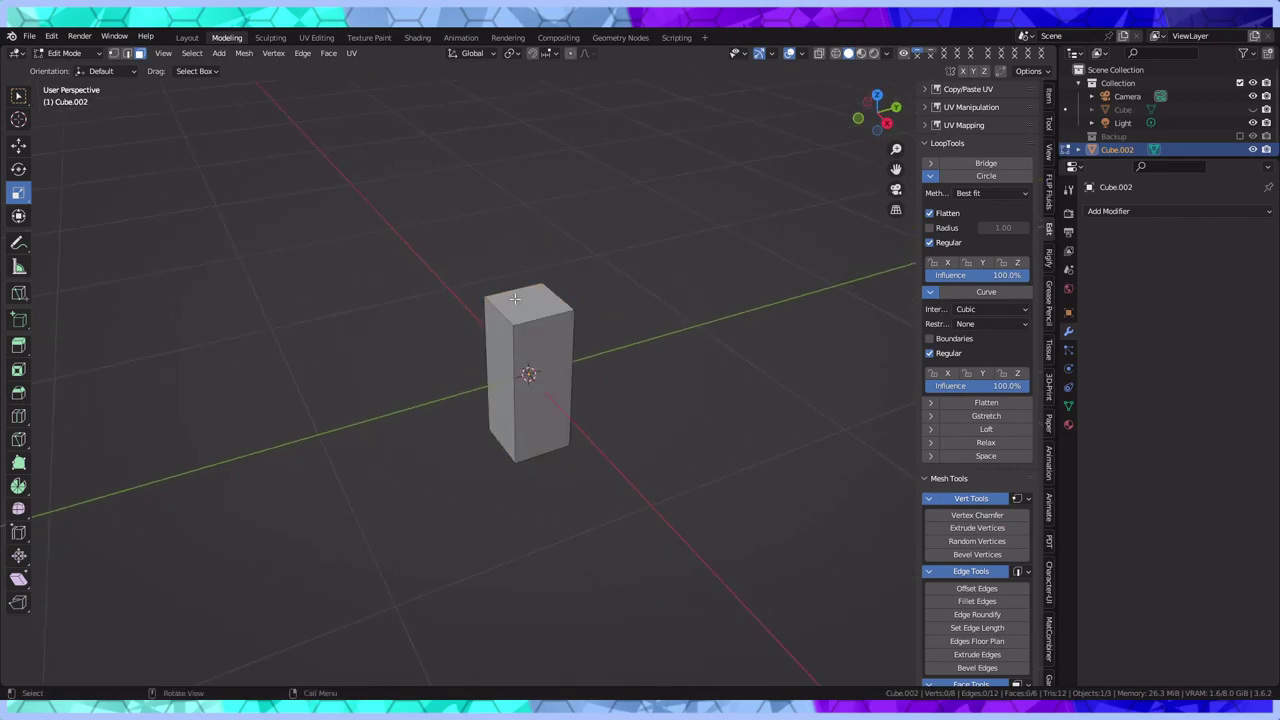
pyautogui.click(514, 298)
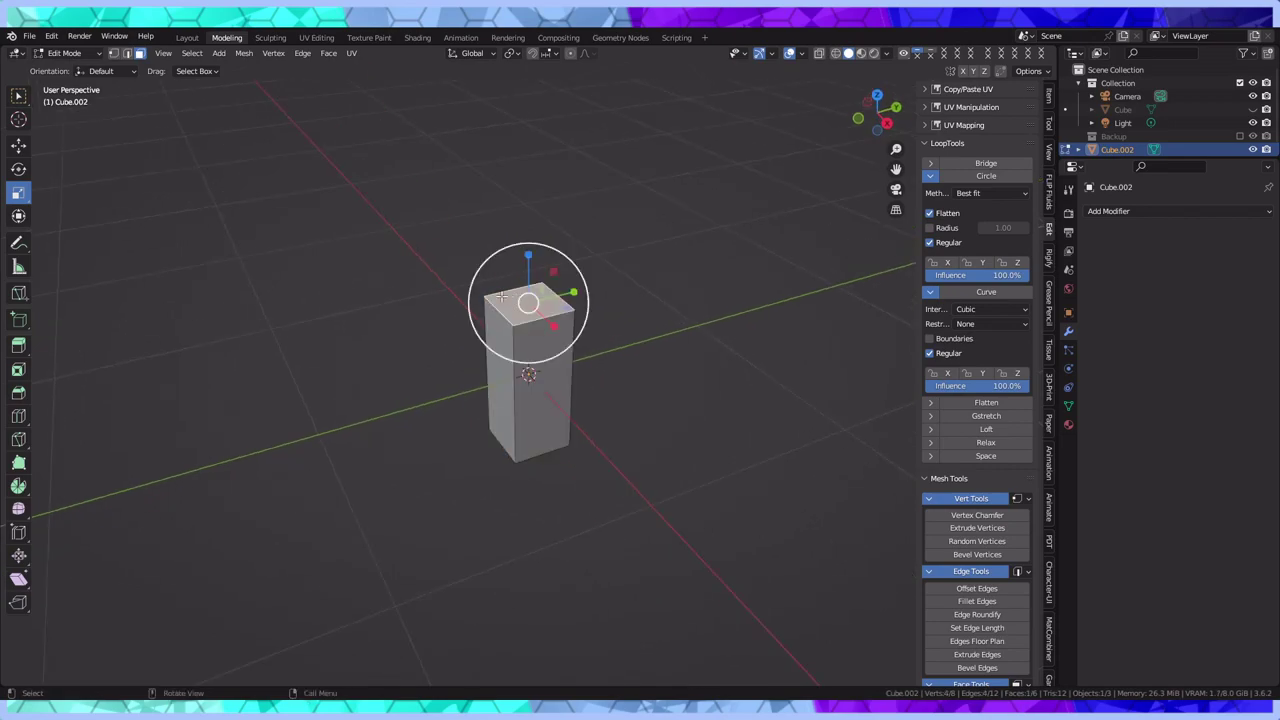
pyautogui.click(12, 368)
pyautogui.click(18, 345)
pyautogui.moveTo(528, 257); pyautogui.dragTo(538, 200)
# Extrude the block's bottom face downward by a short segment matching the one at the top
pyautogui.moveTo(583, 397); pyautogui.dragTo(534, 448, button='middle')
pyautogui.click(534, 448)
pyautogui.moveTo(528, 490); pyautogui.dragTo(543, 591)
# Extrude the side face of the block's uppermost segment outward along X into a long horizontal arm
pyautogui.moveTo(582, 308); pyautogui.dragTo(548, 254, button='middle')
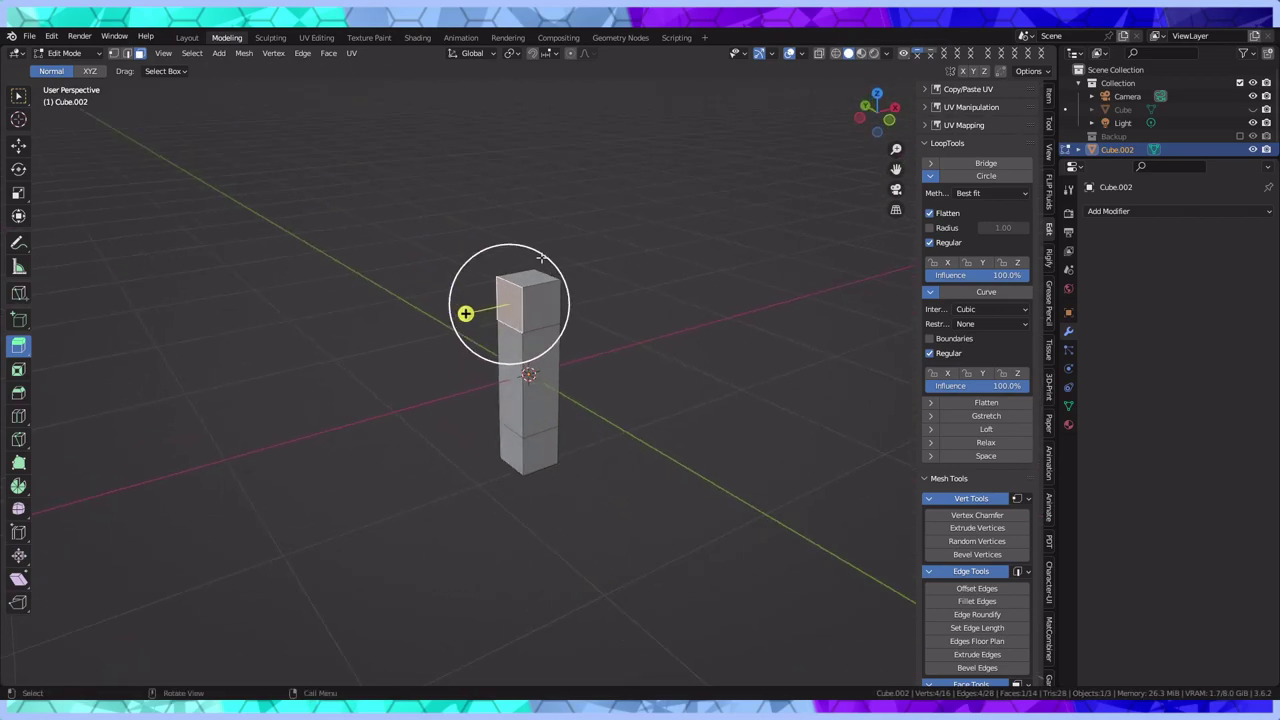
pyautogui.moveTo(474, 307); pyautogui.dragTo(350, 338)
pyautogui.hotkey('ctrl', 's')
pyautogui.press('Escape')
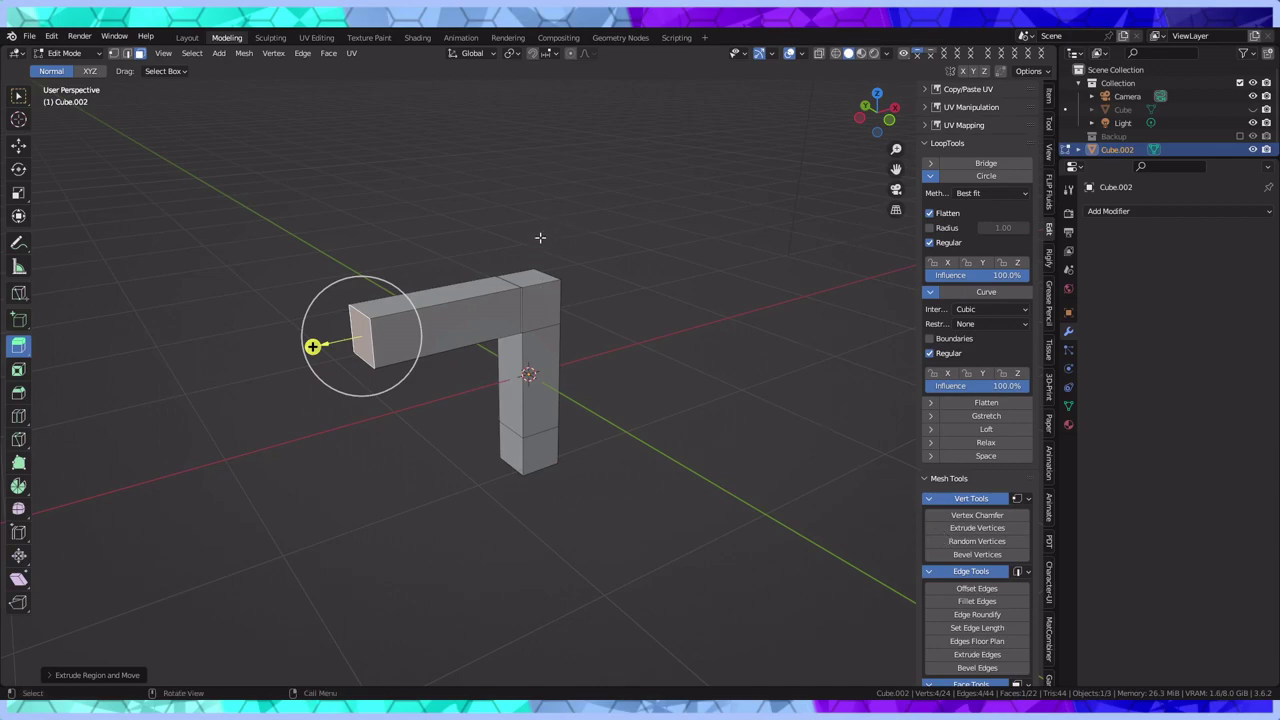
# Undo the extrusion of the block's long horizontal arm
pyautogui.hotkey('ctrl', 'z')
pyautogui.keyDown('shift'); pyautogui.click(505, 452); pyautogui.keyUp('shift')
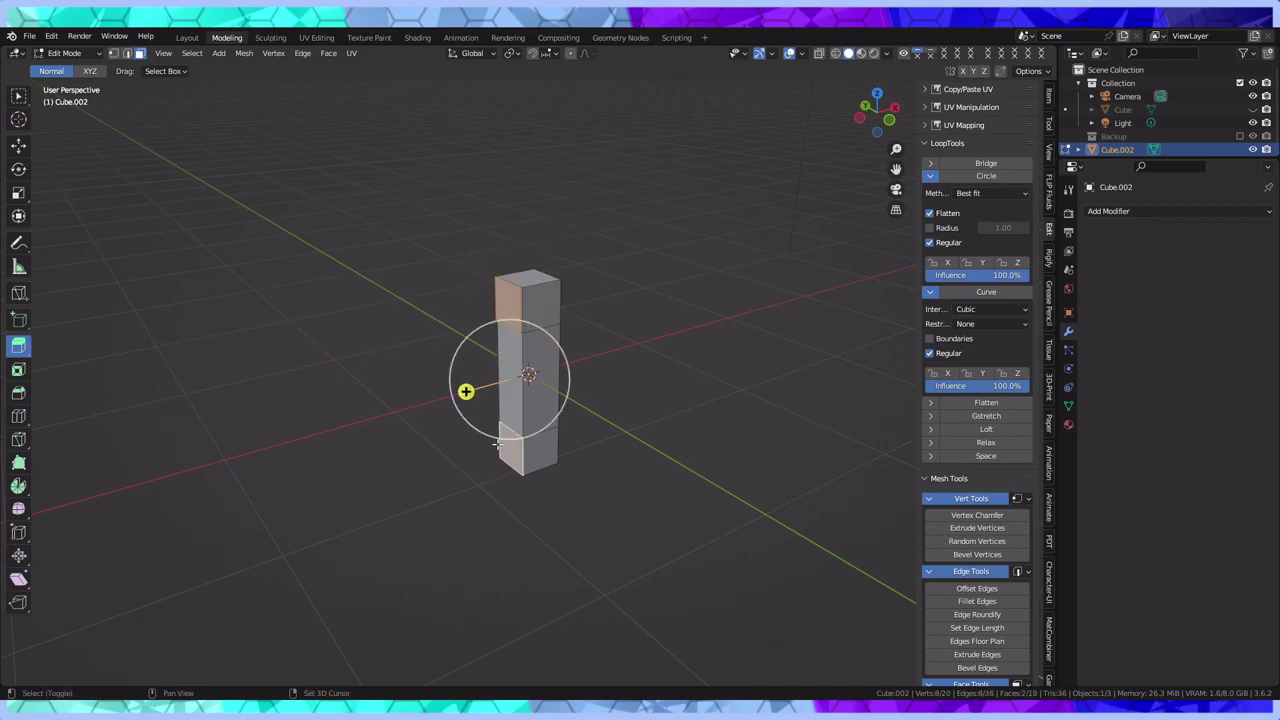
pyautogui.keyDown('ctrl'); pyautogui.moveTo(466, 391); pyautogui.dragTo(687, 344); pyautogui.keyUp('ctrl')
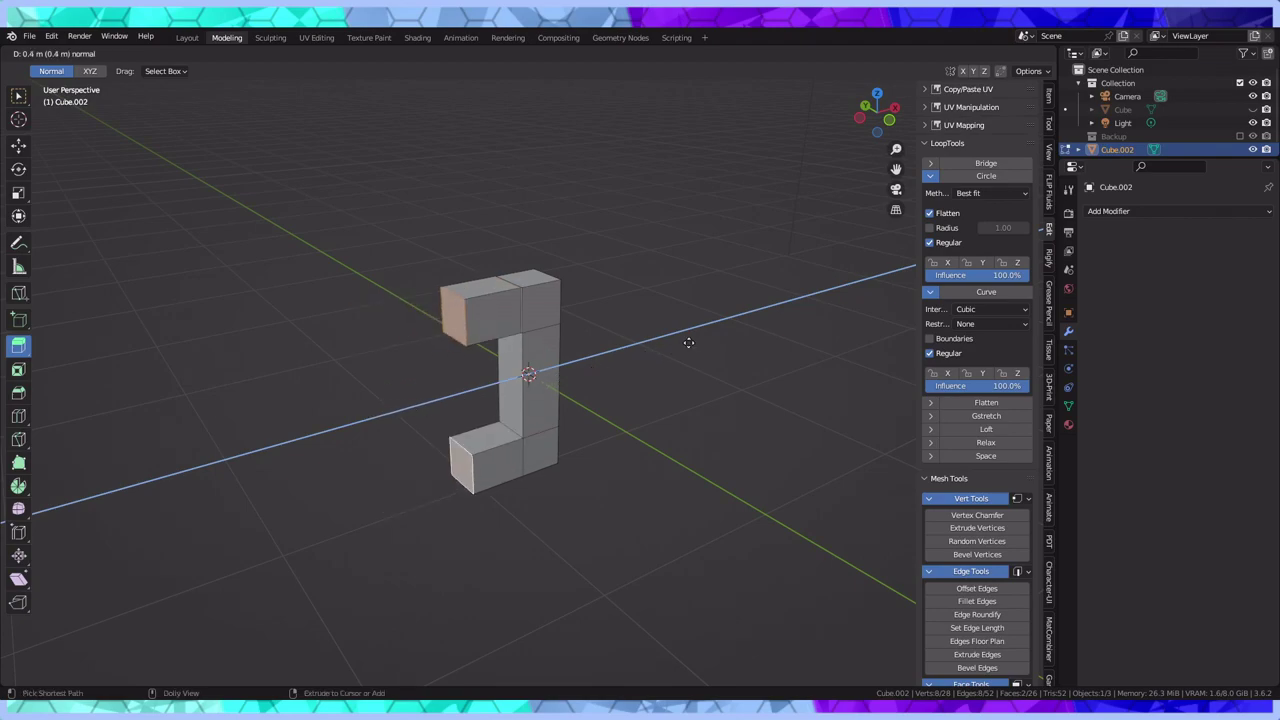
pyautogui.rightClick(687, 343)
pyautogui.hotkey('ctrl', 'z')
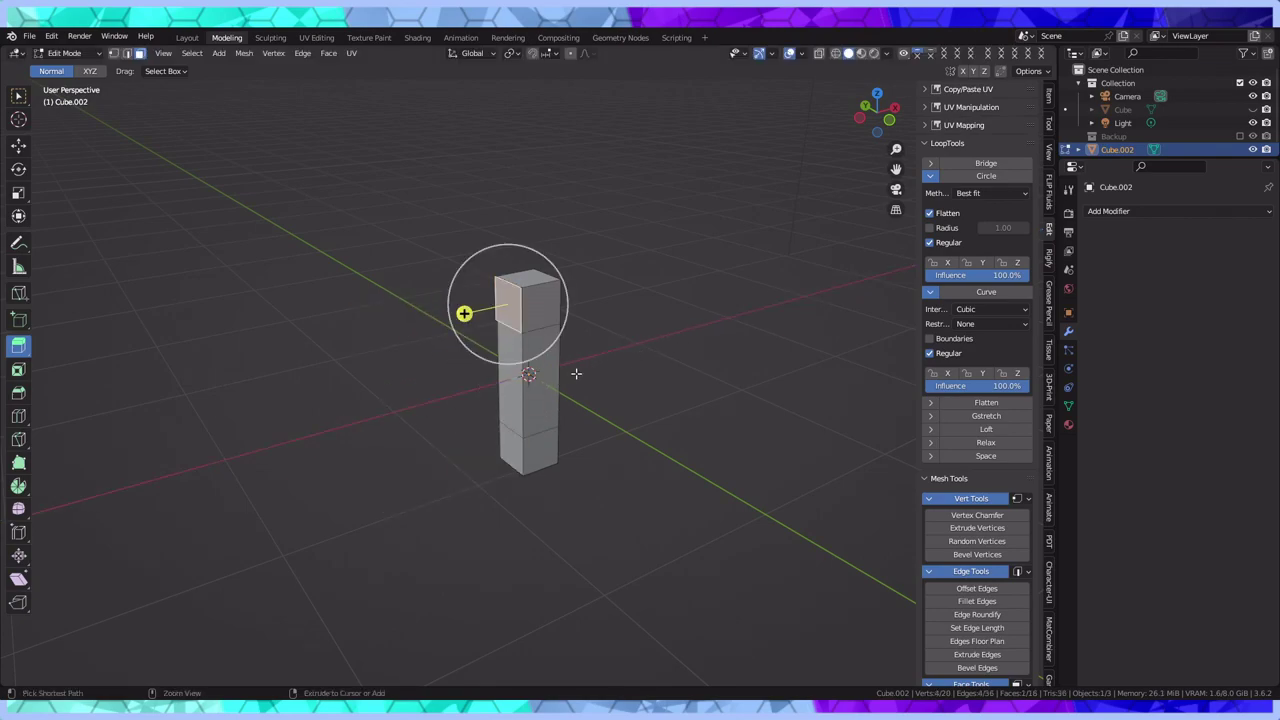
# Extrude the same-side faces of the block's top and bottom segments outward together along X into two short, equal arms
pyautogui.keyDown('shift'); pyautogui.click(507, 404); pyautogui.keyUp('shift')
pyautogui.click(508, 450)
pyautogui.keyDown('shift'); pyautogui.click(508, 308); pyautogui.keyUp('shift')
pyautogui.scroll(5, 490, 366)
pyautogui.click(471, 543)
pyautogui.click(478, 182)
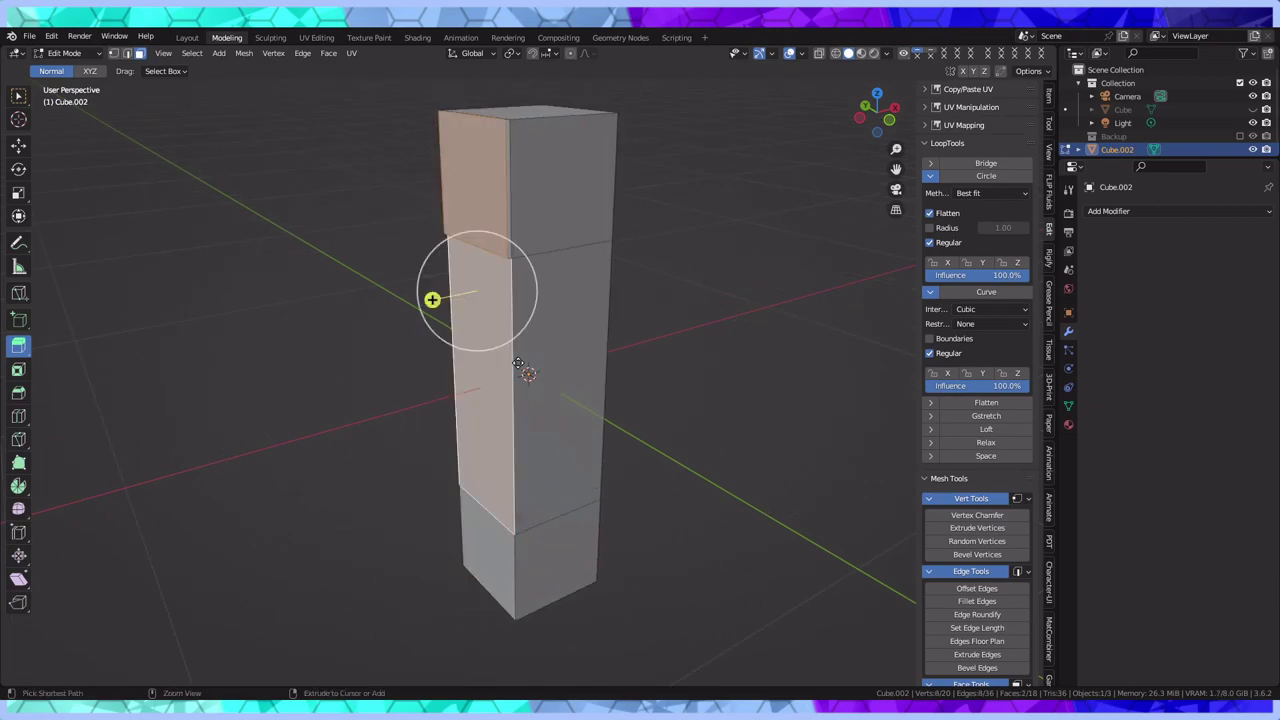
pyautogui.click(477, 534)
pyautogui.keyDown('shift'); pyautogui.click(501, 219); pyautogui.keyUp('shift')
pyautogui.moveTo(438, 399); pyautogui.dragTo(35, 457)
pyautogui.scroll(-3, 310, 355)
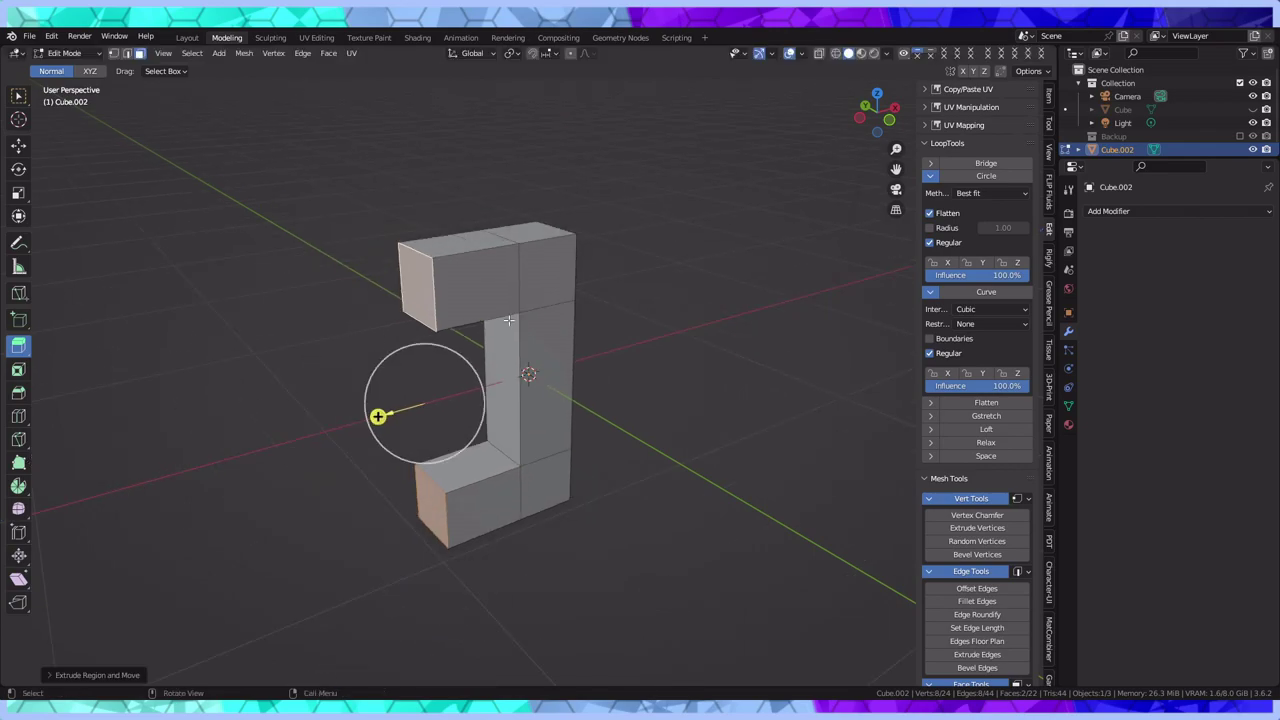
# Unhide the mug body, switch to object mode, and move the handle along X until its arms meet the body's outer wall
pyautogui.click(1253, 109)
pyautogui.moveTo(600, 380); pyautogui.dragTo(99, 349, button='middle')
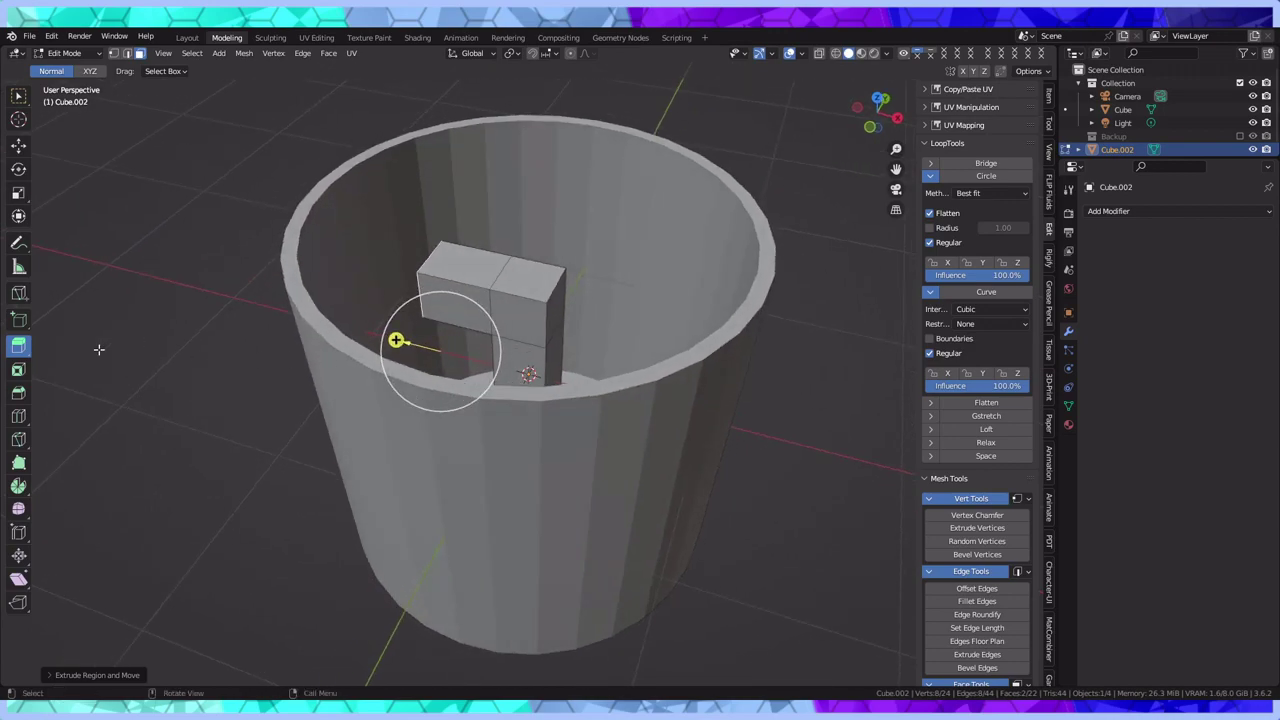
pyautogui.click(78, 57)
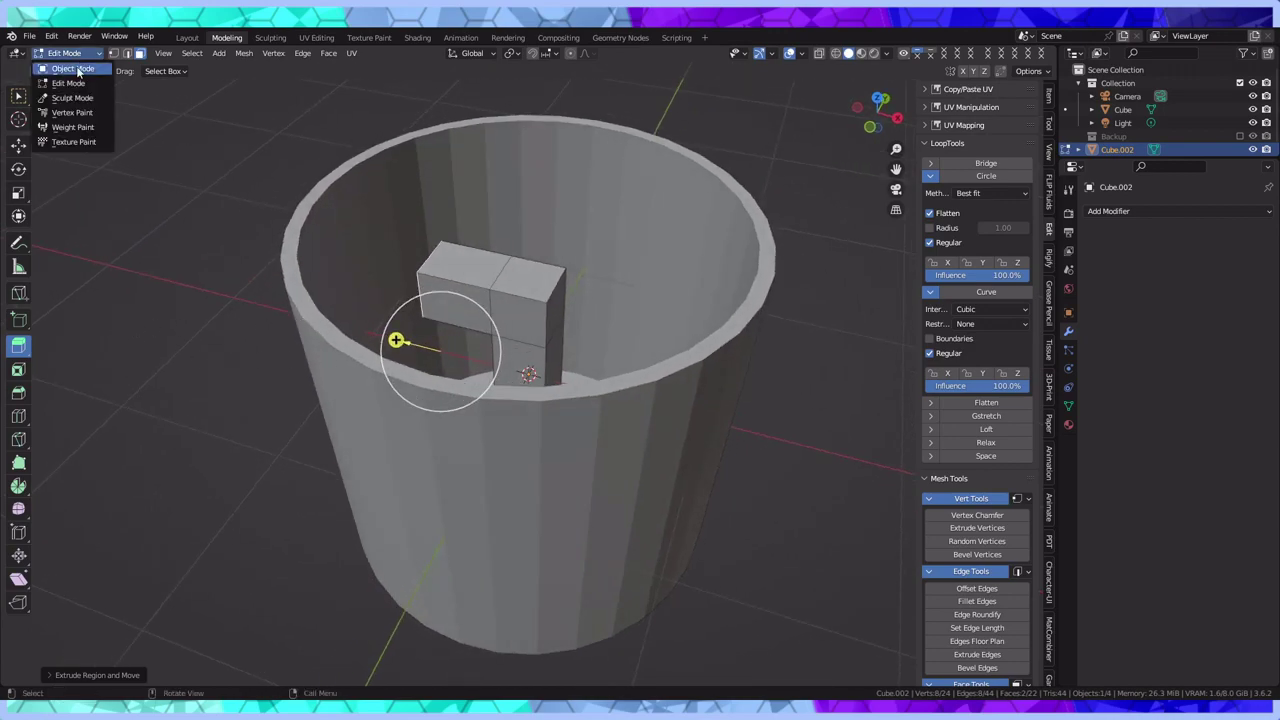
pyautogui.click(70, 55)
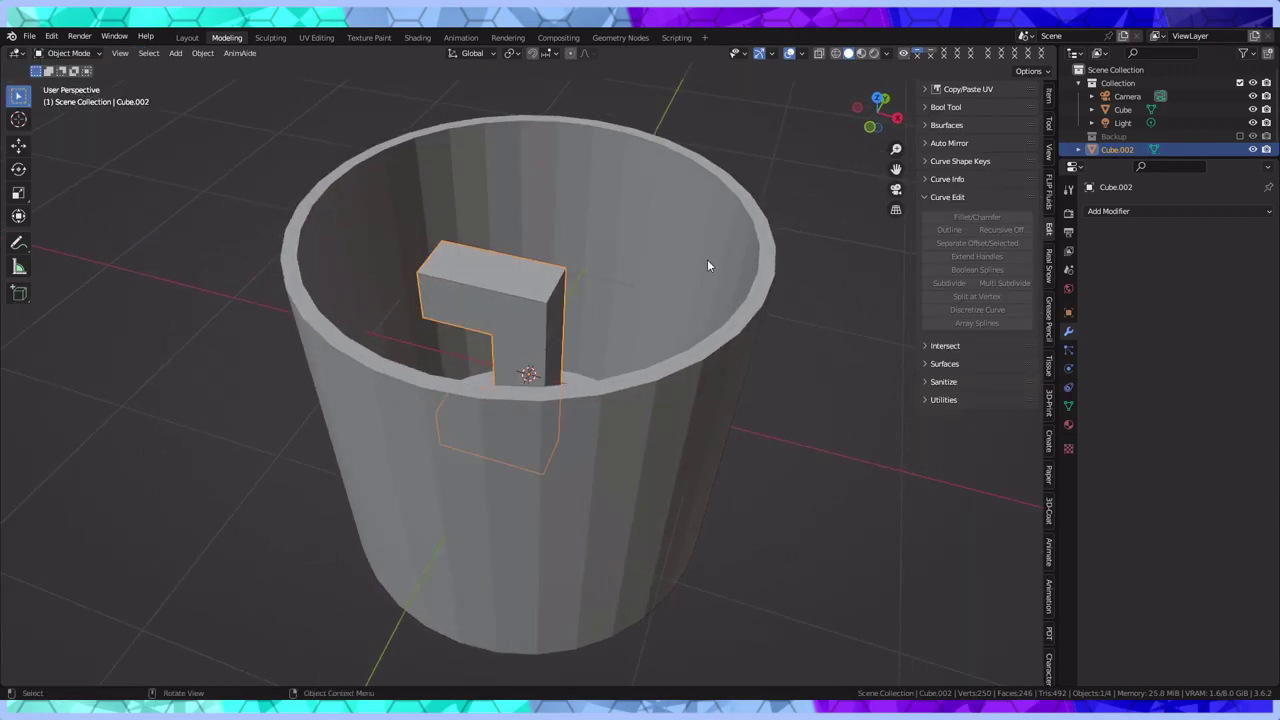
pyautogui.click(18, 147)
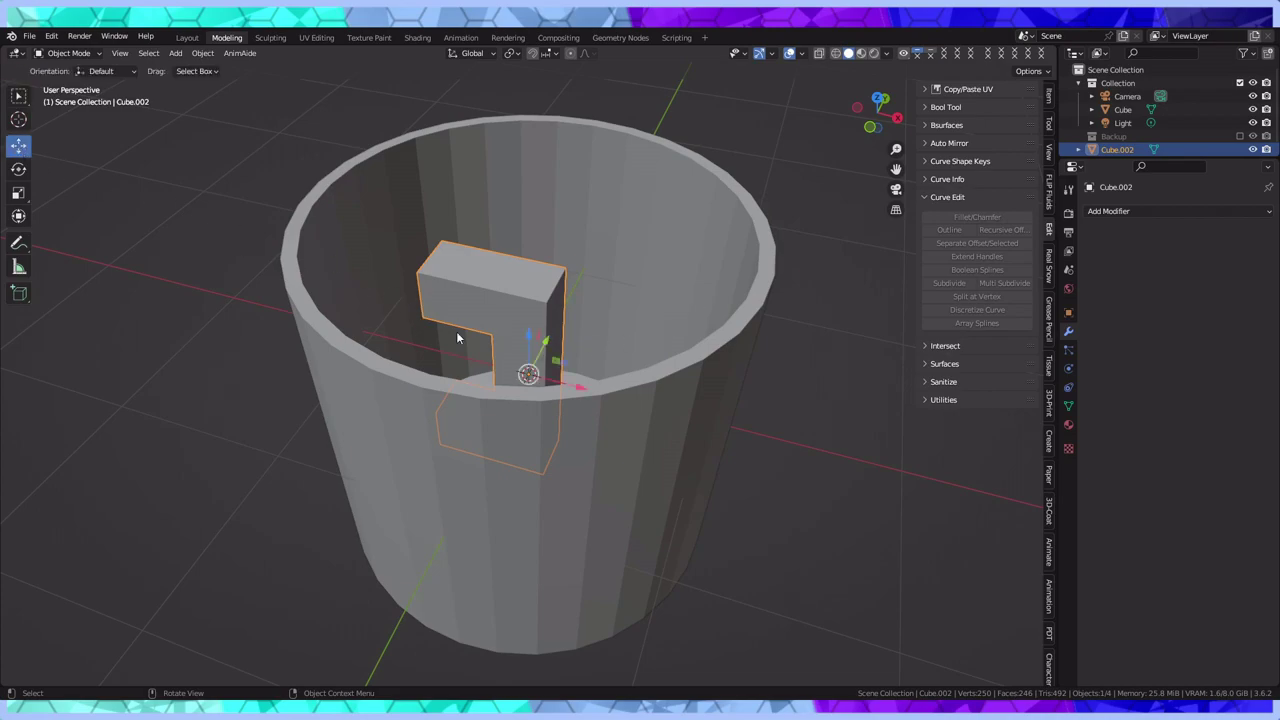
pyautogui.moveTo(573, 387); pyautogui.dragTo(860, 450)
pyautogui.moveTo(860, 450); pyautogui.dragTo(700, 452, button='middle')
pyautogui.moveTo(762, 388); pyautogui.dragTo(773, 391)
# Select the mug body and open its mesh in edit mode, with the inner floor in view
pyautogui.click(459, 335)
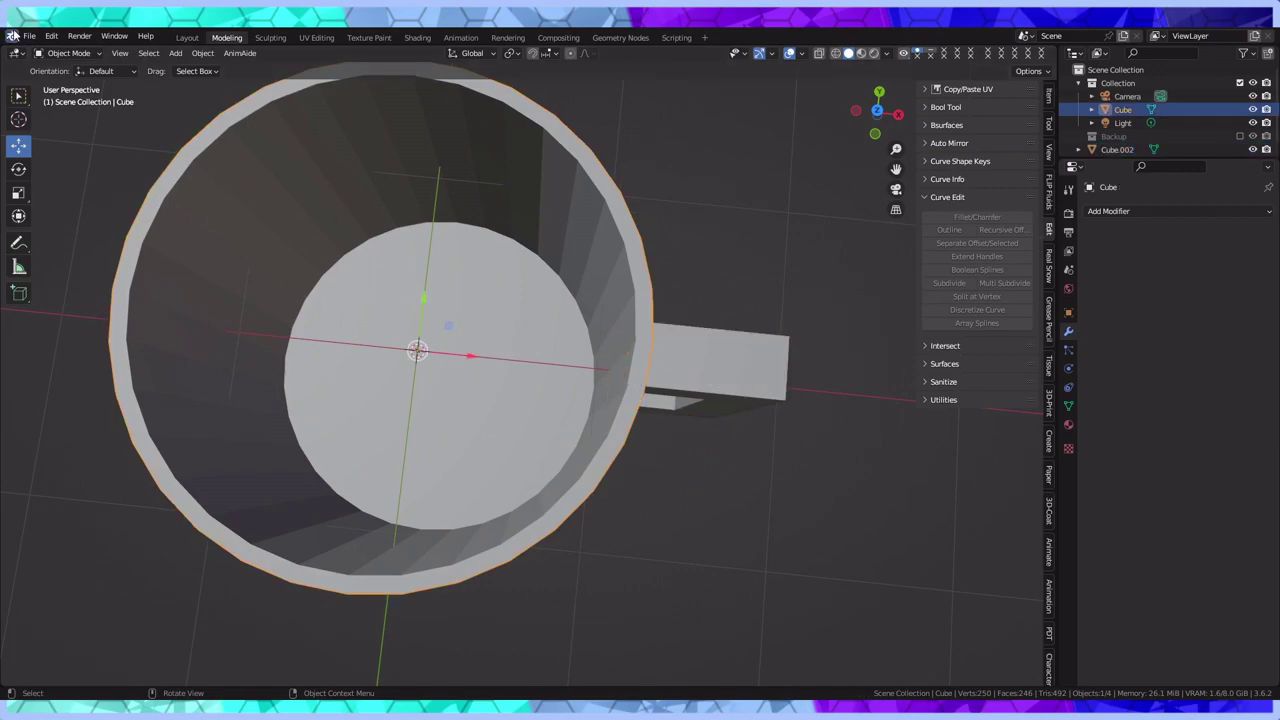
pyautogui.click(68, 53)
pyautogui.click(68, 83)
pyautogui.moveTo(420, 330); pyautogui.dragTo(412, 265, button='middle')
# Select the four central faces of the mug's inner floor and expand the selection once with Select More
pyautogui.click(261, 239)
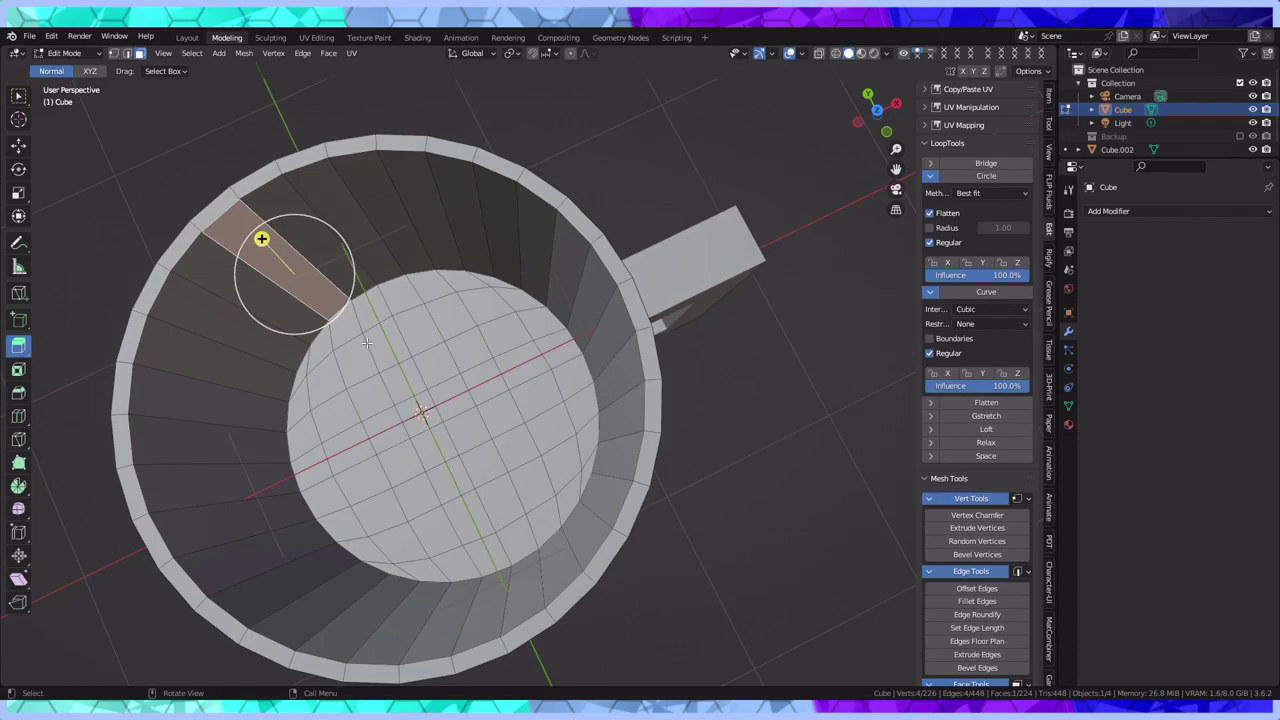
pyautogui.click(422, 402)
pyautogui.keyDown('shift'); pyautogui.click(451, 402); pyautogui.keyUp('shift')
pyautogui.keyDown('shift'); pyautogui.click(457, 427); pyautogui.keyUp('shift')
pyautogui.keyDown('shift'); pyautogui.click(433, 442); pyautogui.keyUp('shift')
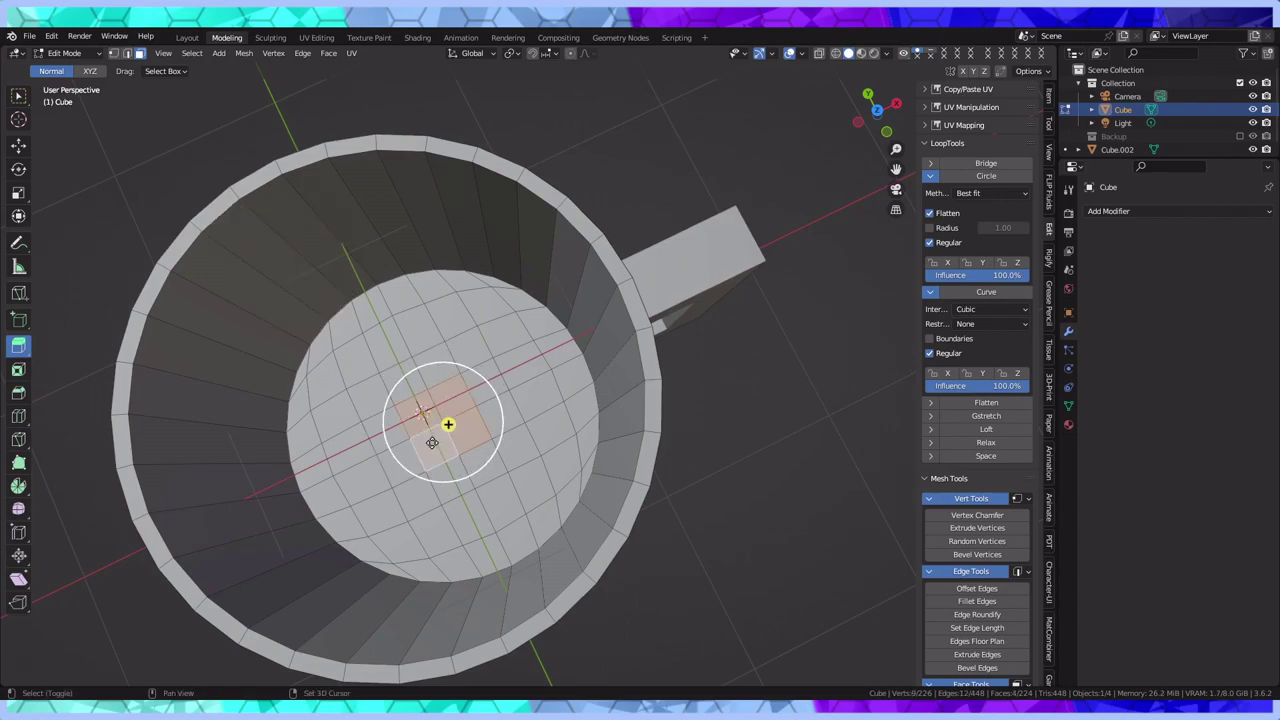
pyautogui.moveTo(416, 429); pyautogui.dragTo(501, 393, button='middle')
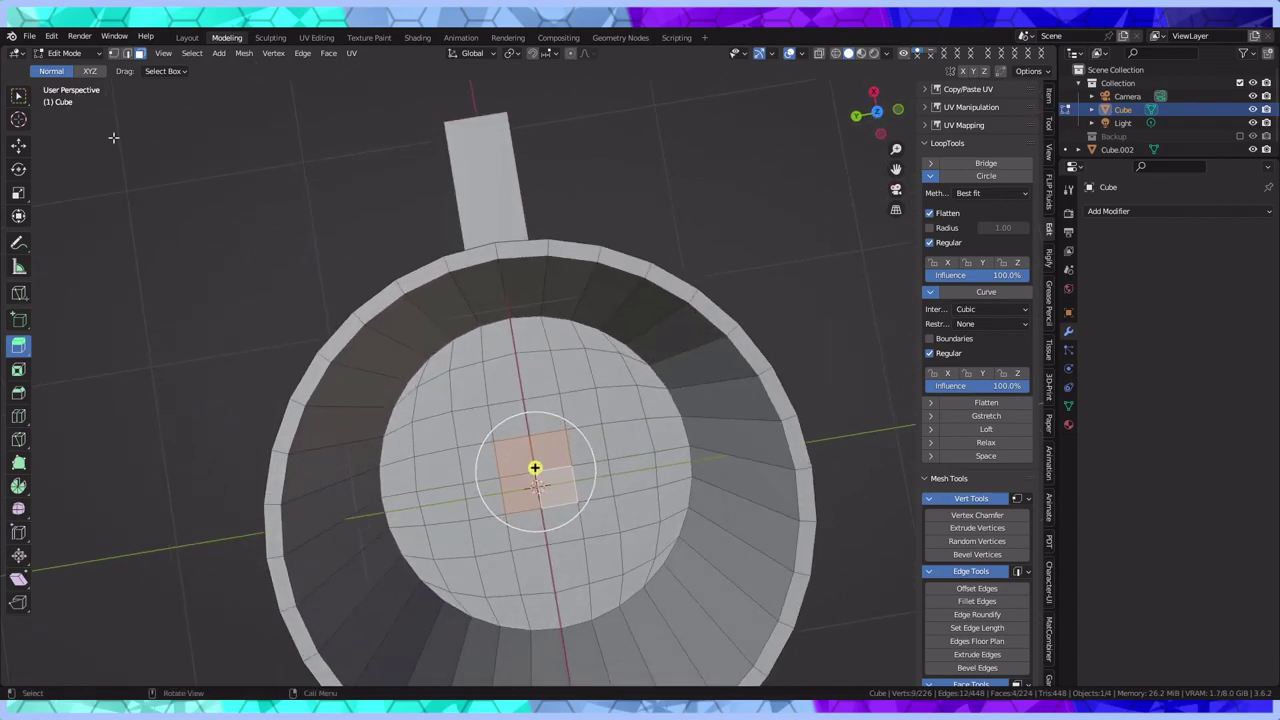
pyautogui.click(186, 53)
pyautogui.moveTo(290, 251)
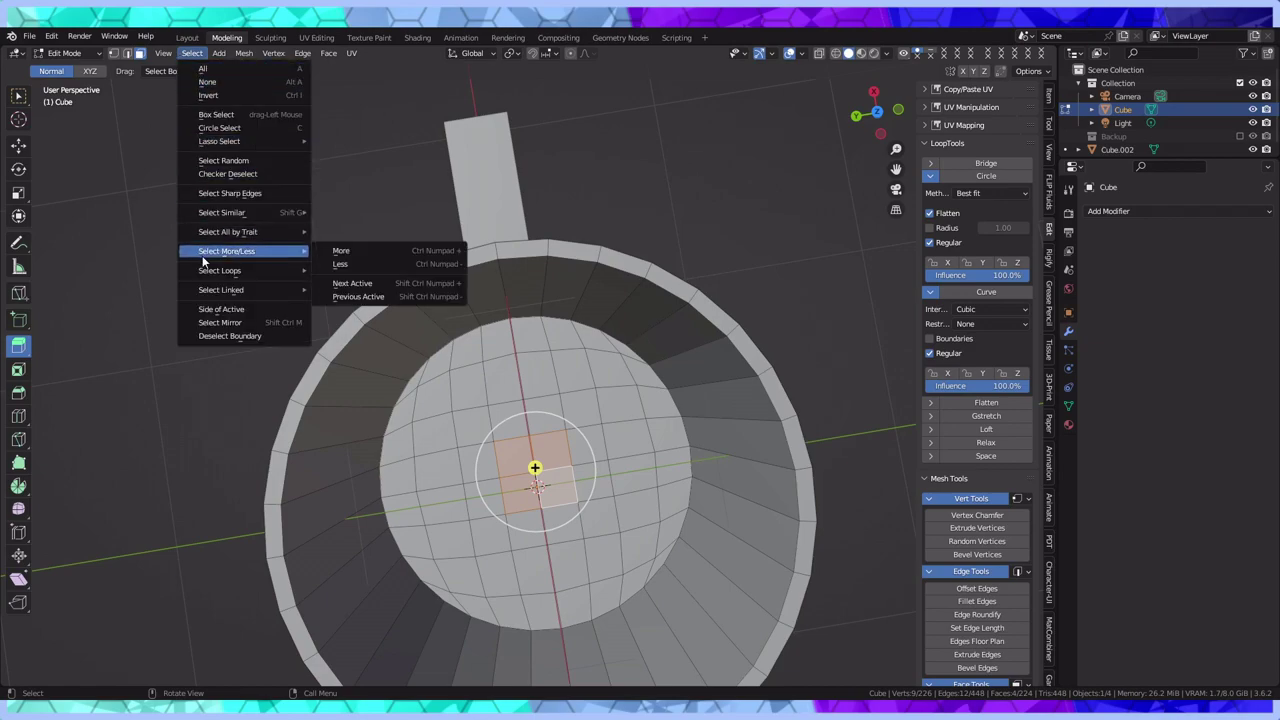
pyautogui.click(383, 251)
pyautogui.click(191, 53)
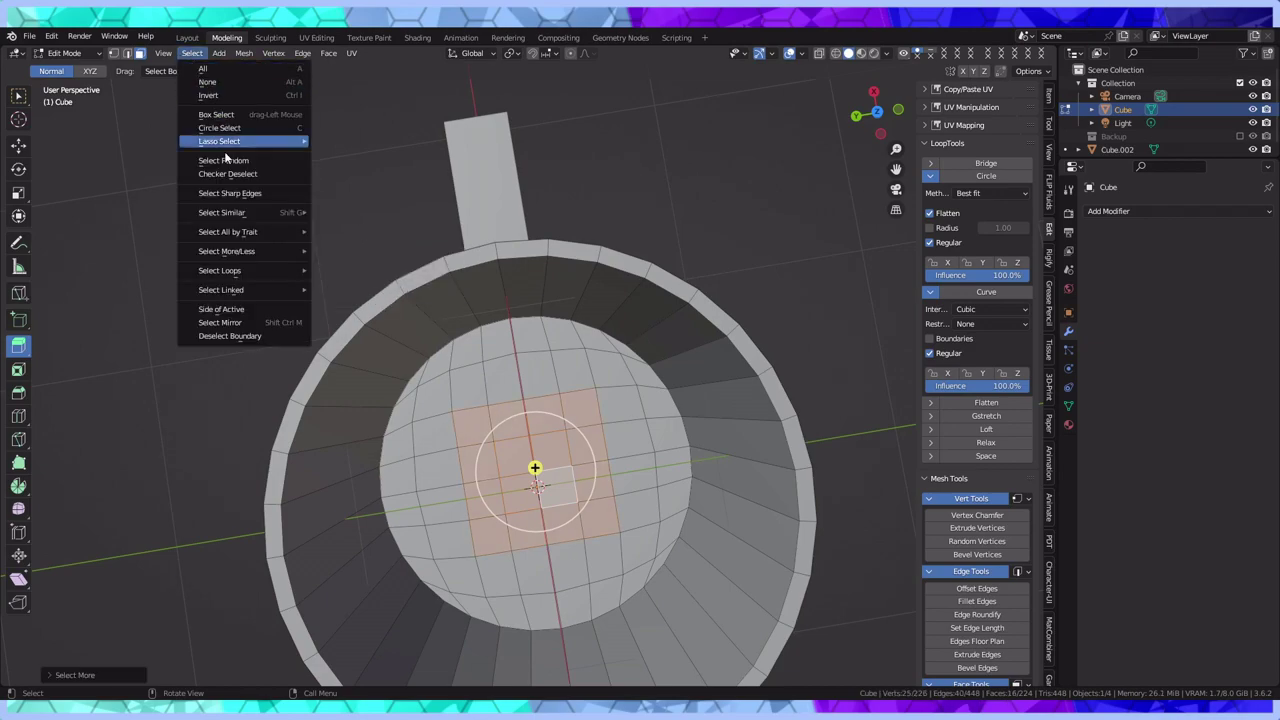
pyautogui.click(505, 187)
pyautogui.press('c')
pyautogui.click(533, 452)
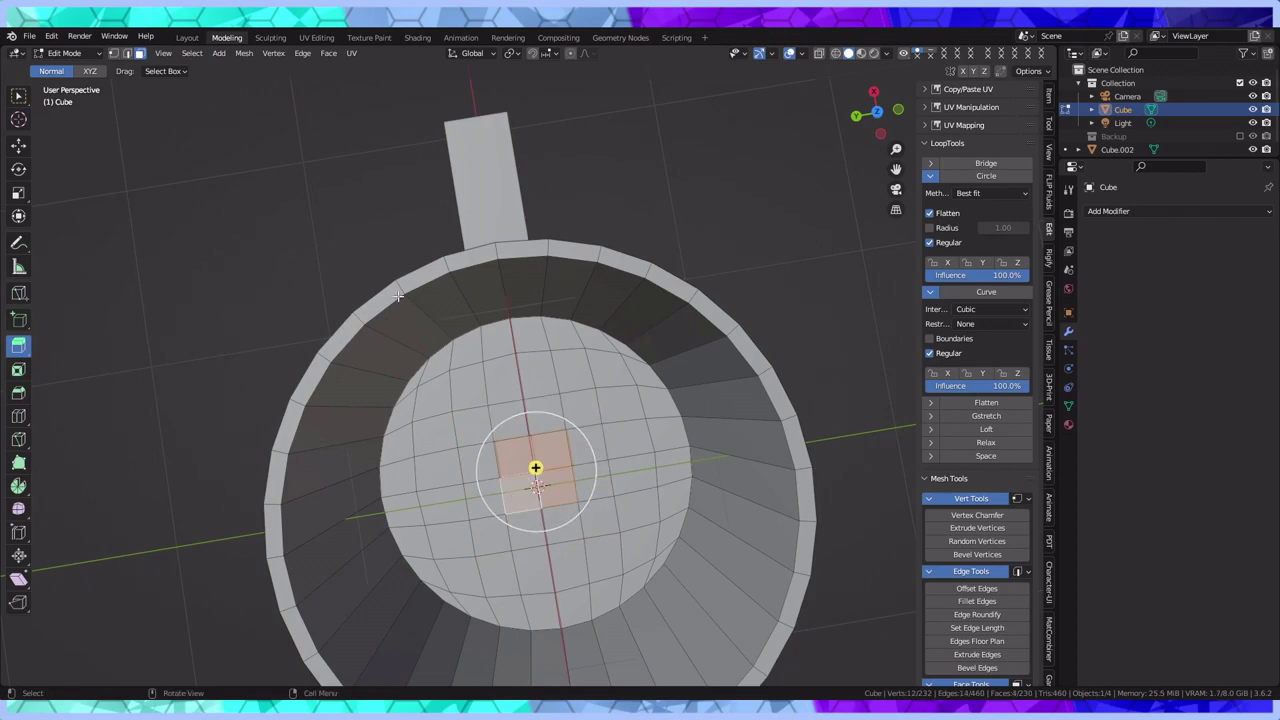
pyautogui.hotkey('ctrl', 'z')
pyautogui.hotkey('ctrl', 'z')
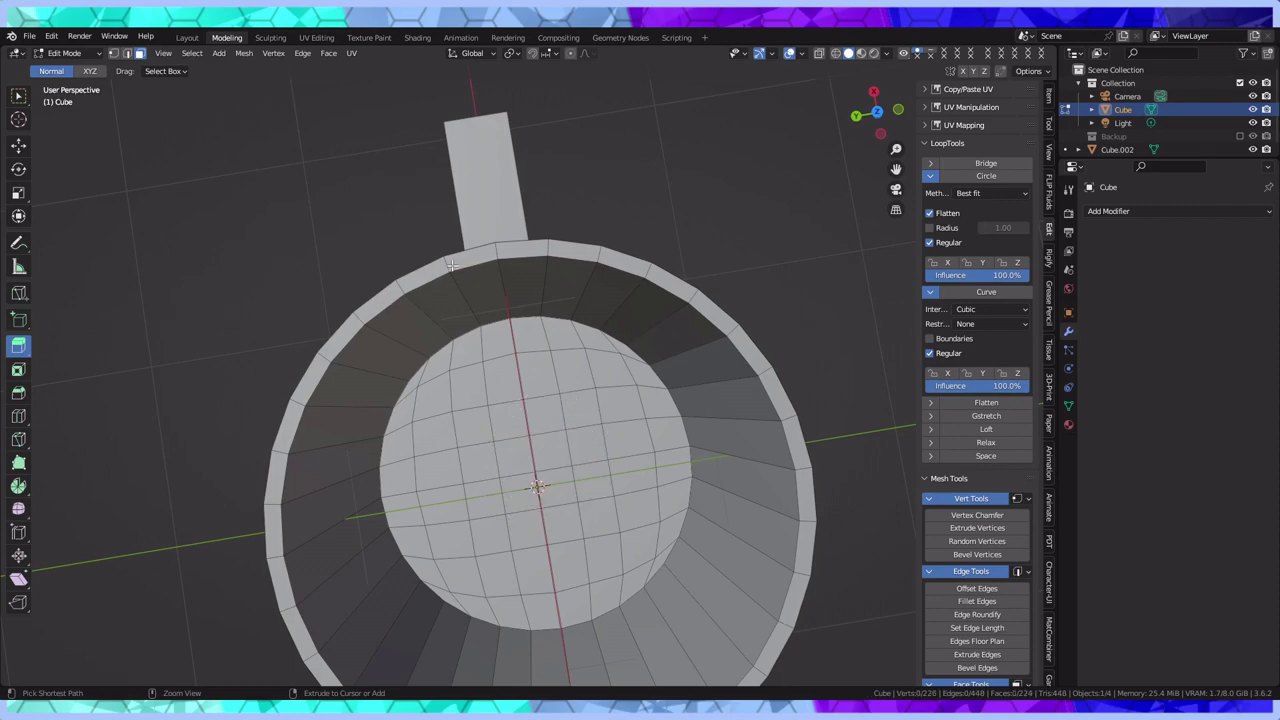
# Select the four central faces of the mug's inner floor and grow the selection to cover the floor and all inner walls
pyautogui.click(22, 95)
pyautogui.click(514, 453)
pyautogui.keyDown('shift'); pyautogui.click(556, 450); pyautogui.keyUp('shift')
pyautogui.keyDown('shift'); pyautogui.click(556, 490); pyautogui.keyUp('shift')
pyautogui.keyDown('shift'); pyautogui.click(536, 486); pyautogui.keyUp('shift')
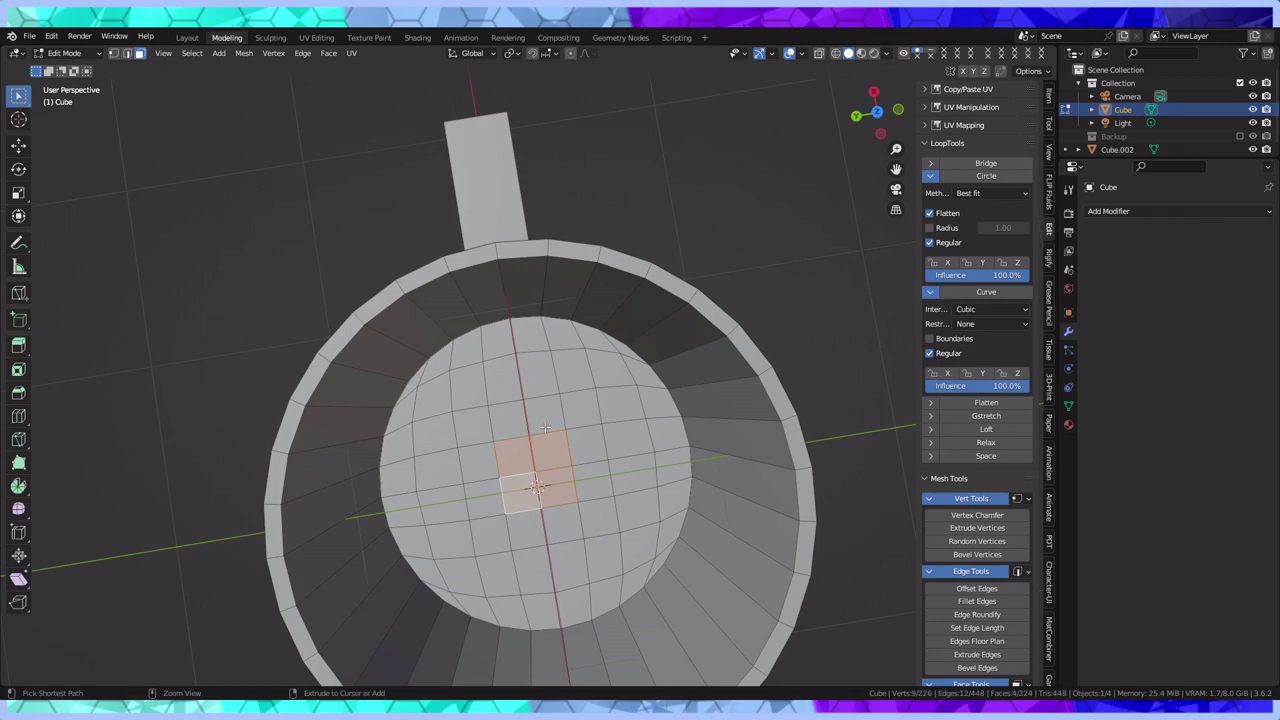
pyautogui.press('ctrl+KP_Add')
pyautogui.press('ctrl+KP_Add')
pyautogui.press('ctrl+KP_Add')
pyautogui.press('ctrl+KP_Add')
pyautogui.press('ctrl+KP_Add')
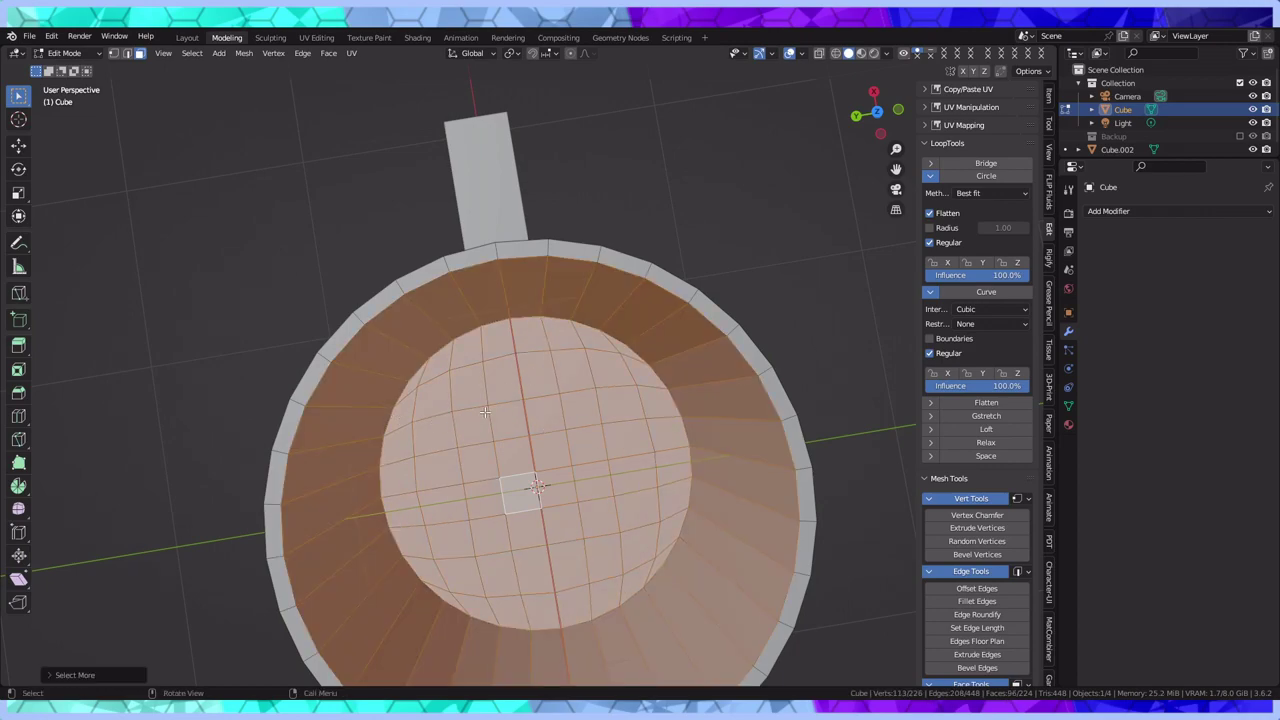
# Scale the selected inner faces slightly inward in X and Y to thicken the mug's wall, and deselect them
pyautogui.click(17, 191)
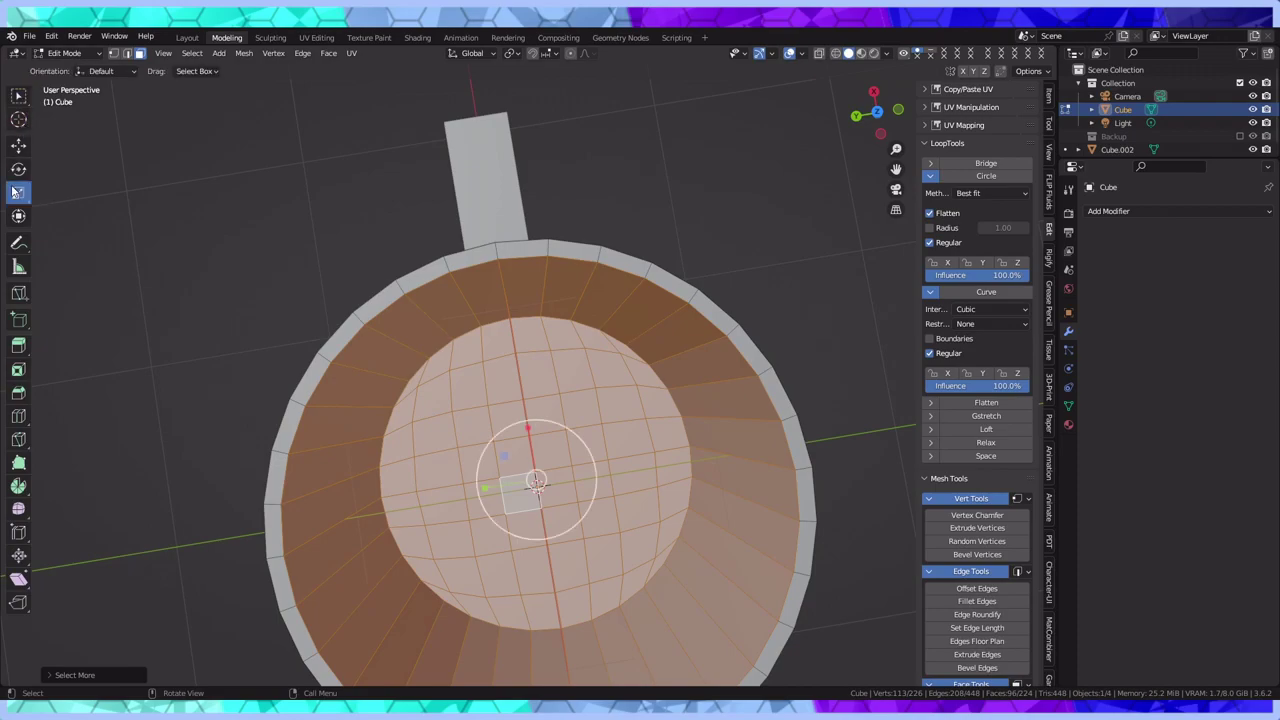
pyautogui.moveTo(504, 454); pyautogui.dragTo(510, 460)
pyautogui.click(694, 263)
pyautogui.moveTo(588, 458); pyautogui.dragTo(606, 212, button='middle')
pyautogui.scroll(-3, 571, 445)
pyautogui.moveTo(624, 324)
pyautogui.mouseDown(button='middle')
pyautogui.moveTo(557, 277)
pyautogui.moveTo(620, 203)
pyautogui.moveTo(636, 337)
pyautogui.mouseUp(button='middle')
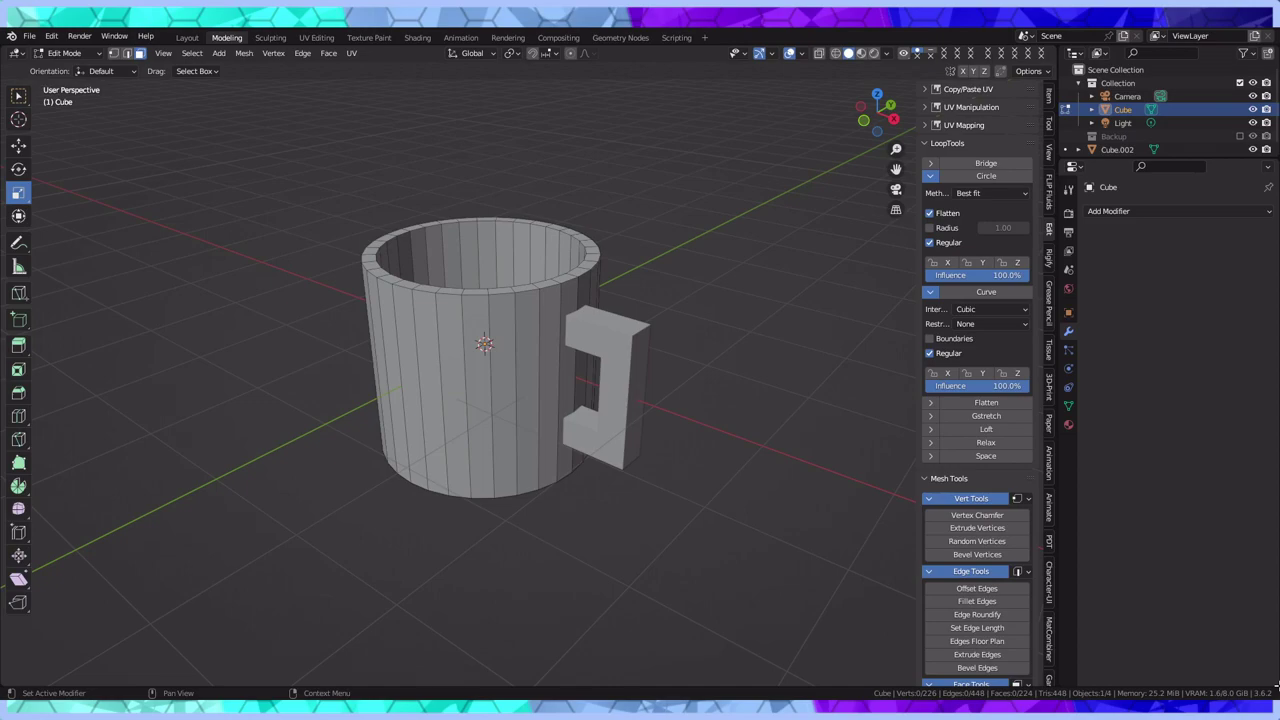
# Return to object mode and select the handle
pyautogui.scroll(5, 634, 394)
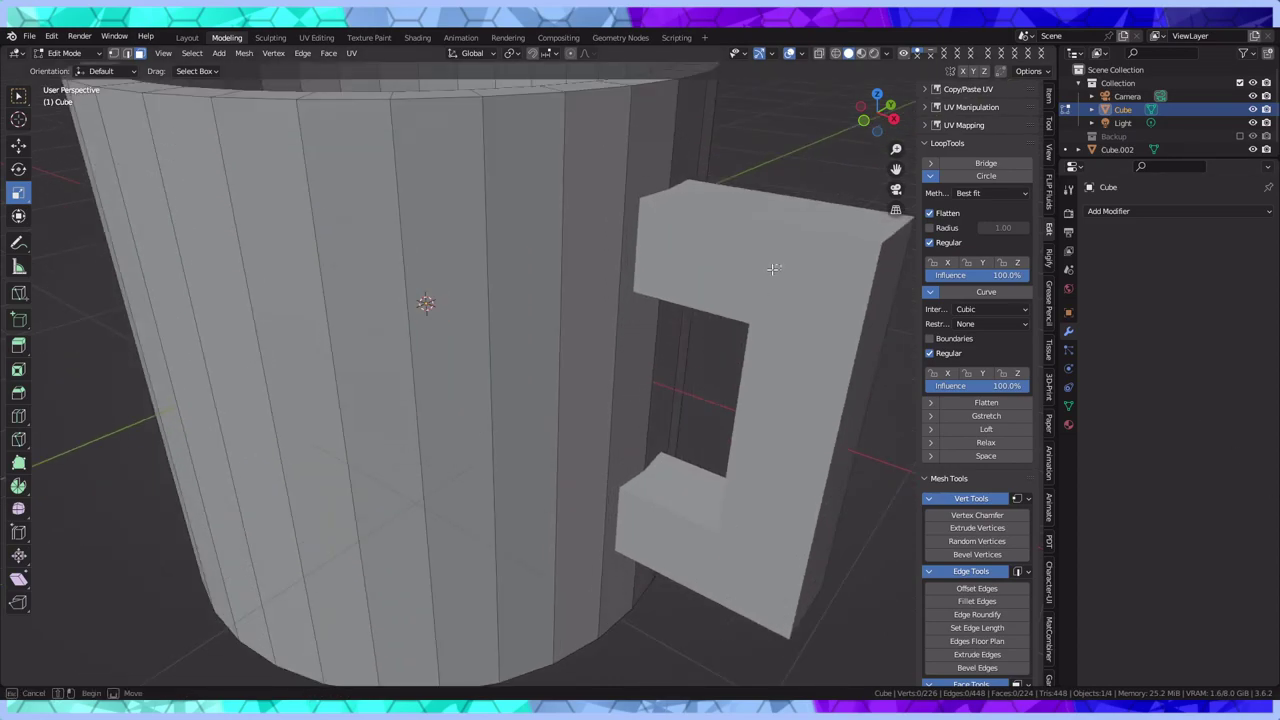
pyautogui.click(18, 95)
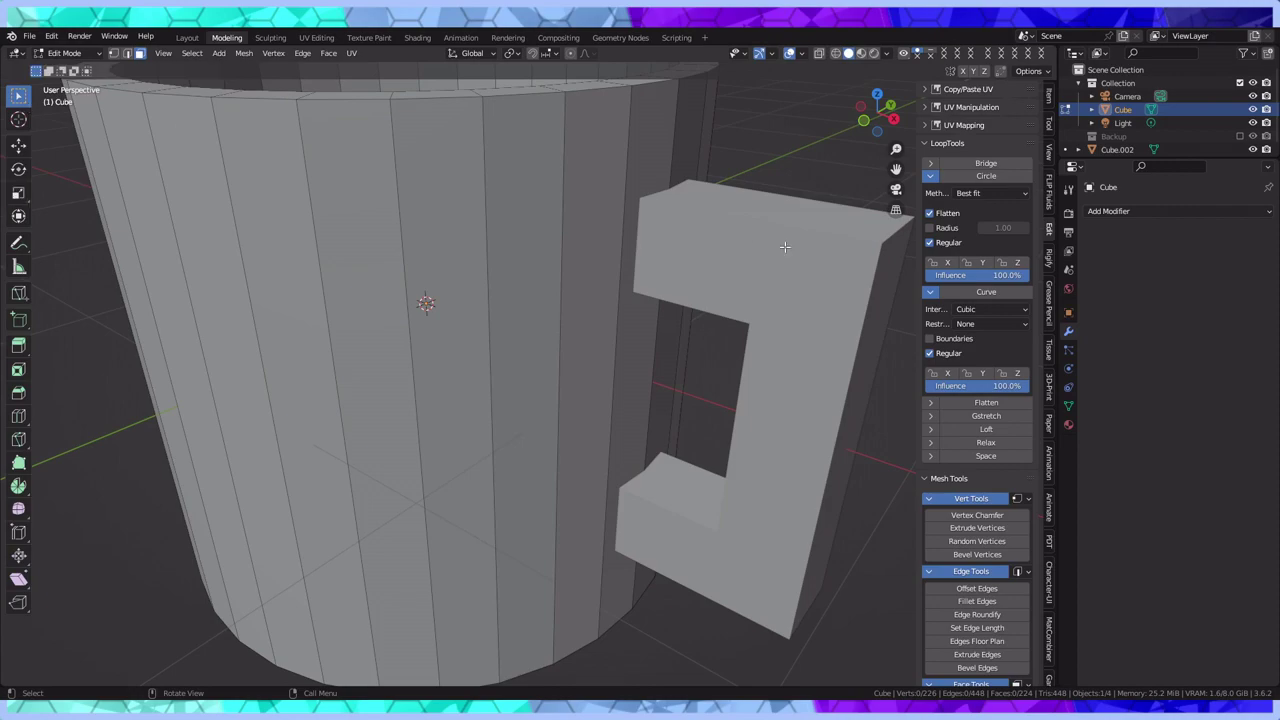
pyautogui.click(66, 53)
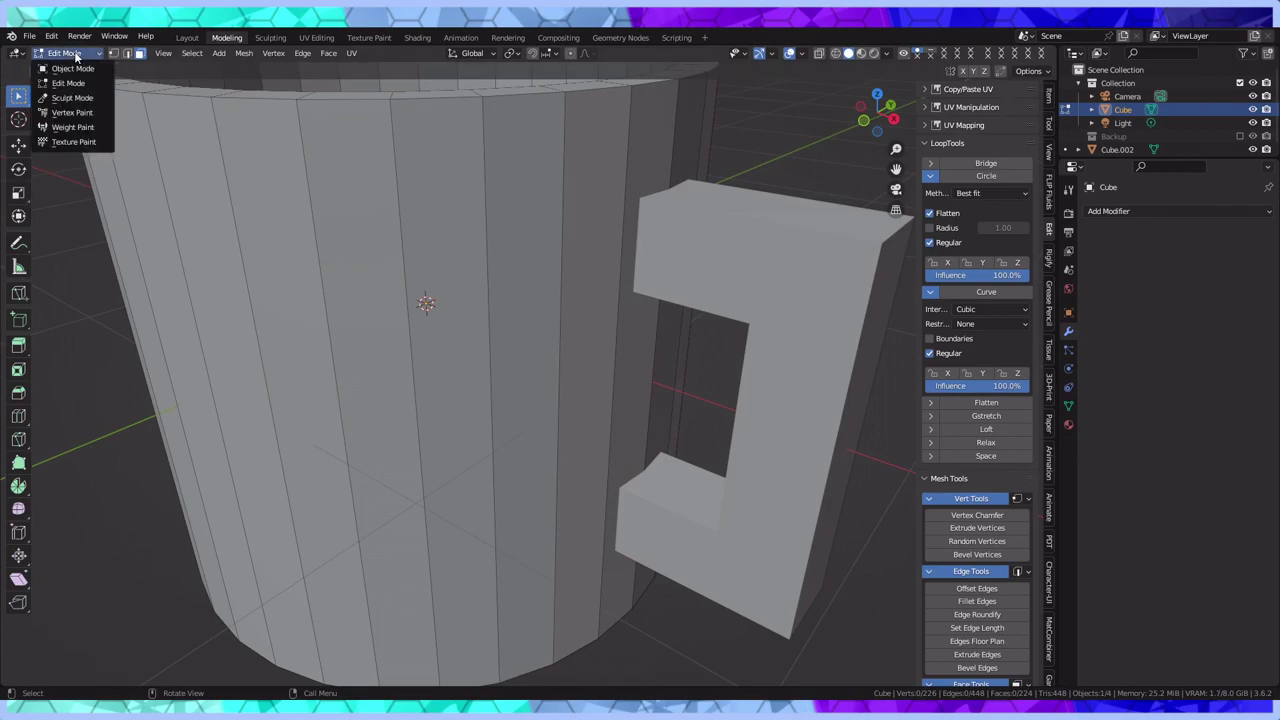
pyautogui.click(74, 68)
pyautogui.click(748, 253)
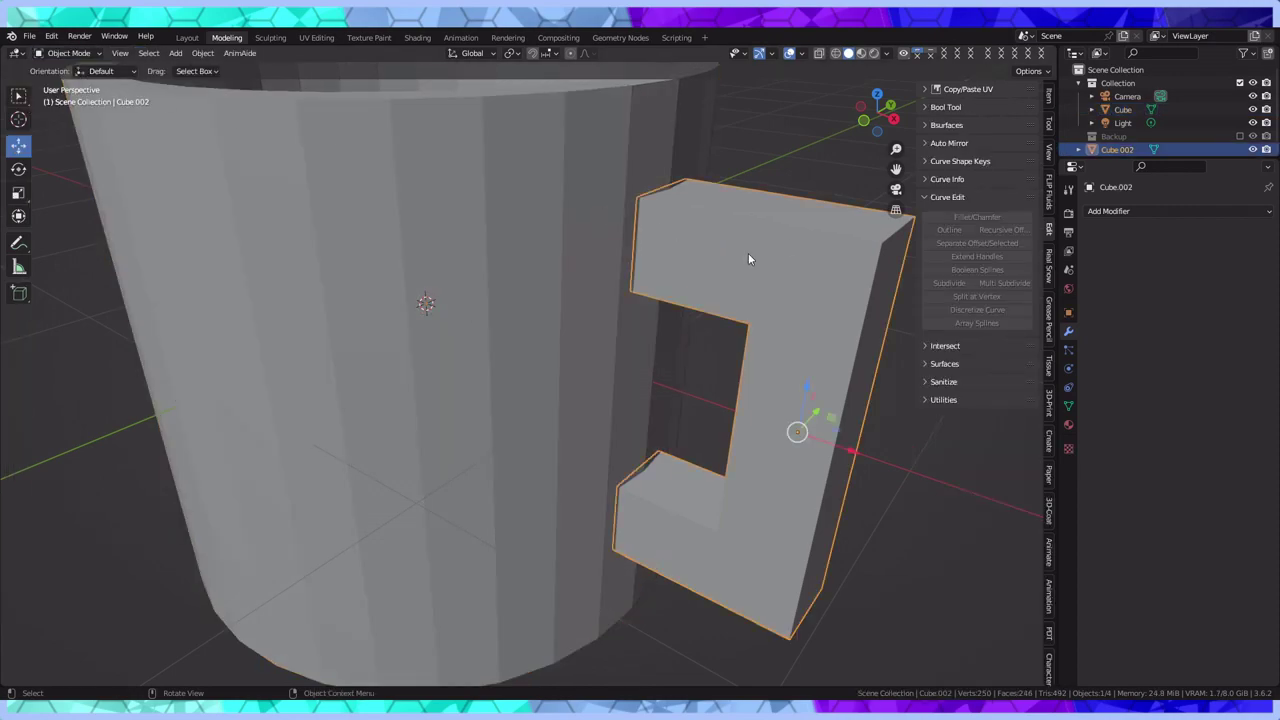
pyautogui.click(1148, 213)
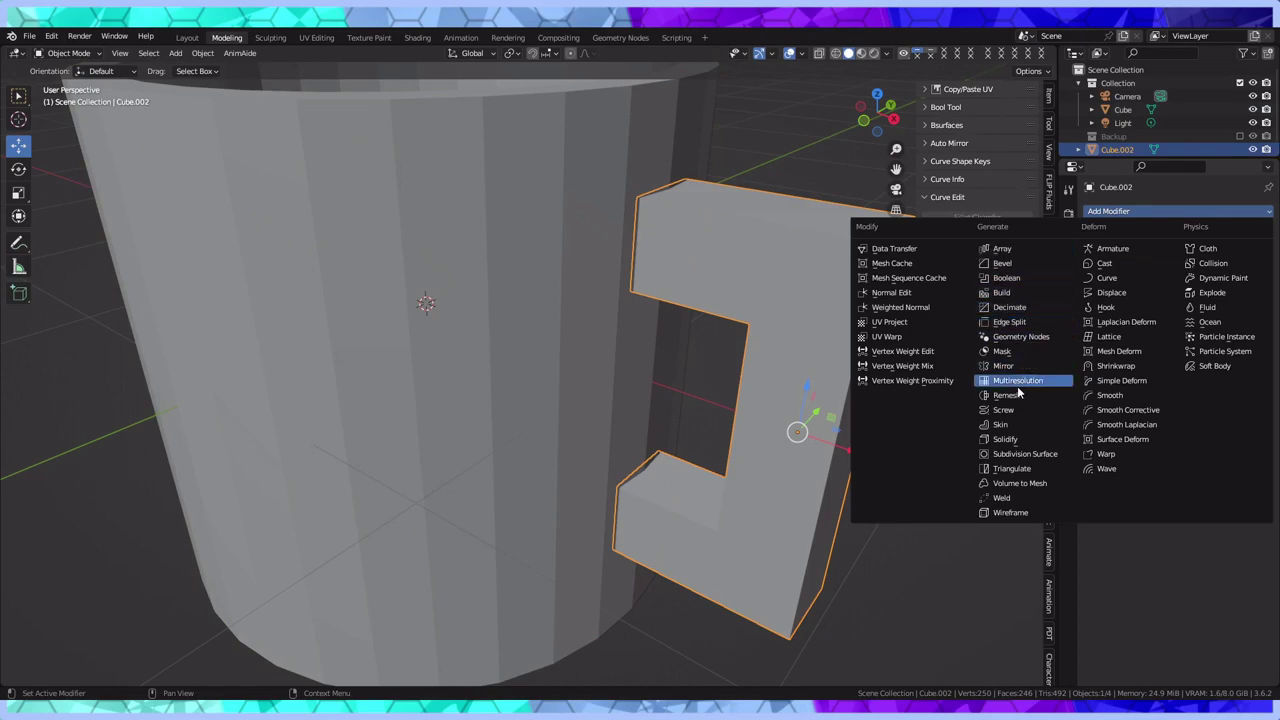
pyautogui.click(1004, 439)
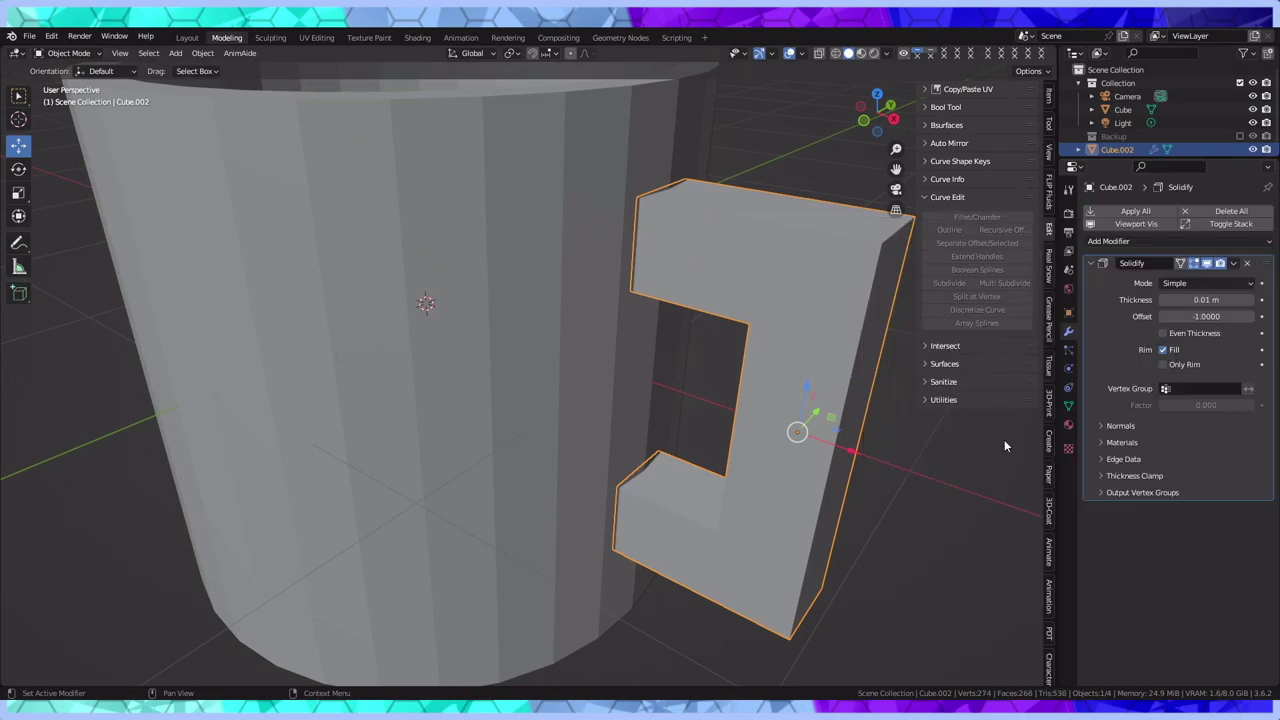
pyautogui.click(1248, 263)
# Add a Subdivision Surface modifier to the handle and set its viewport levels to 2
pyautogui.click(1180, 213)
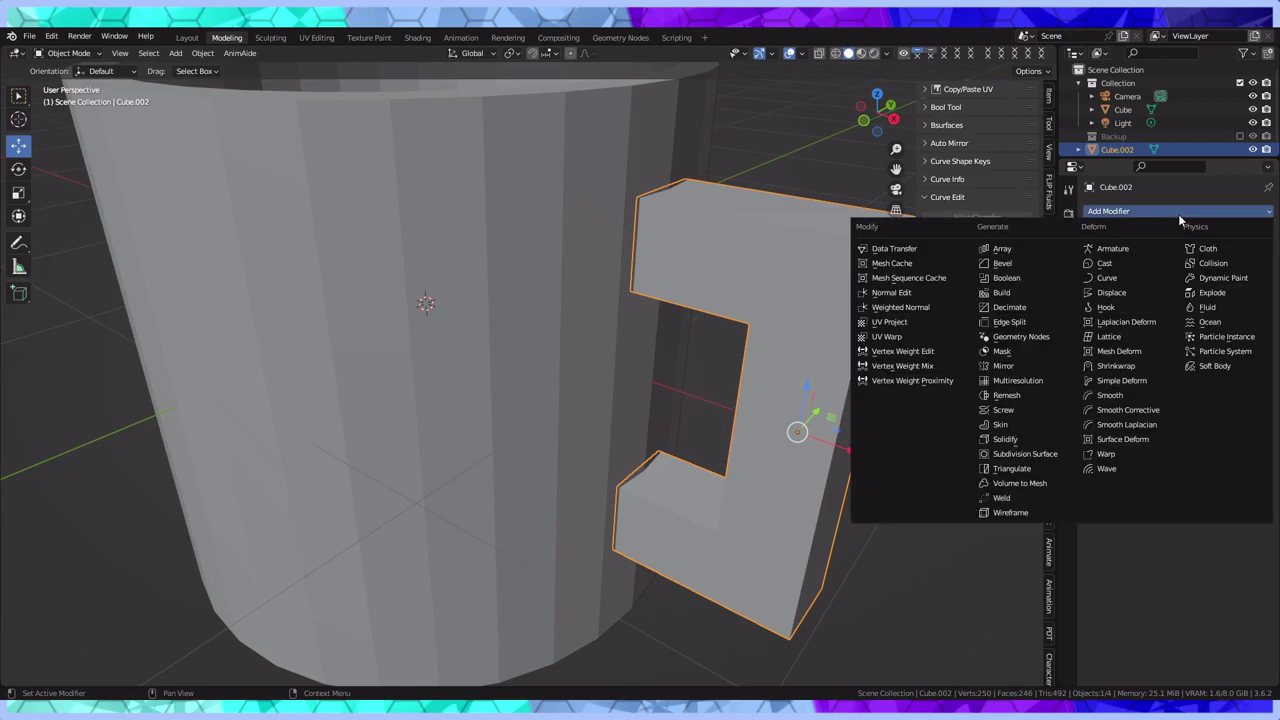
pyautogui.click(1025, 454)
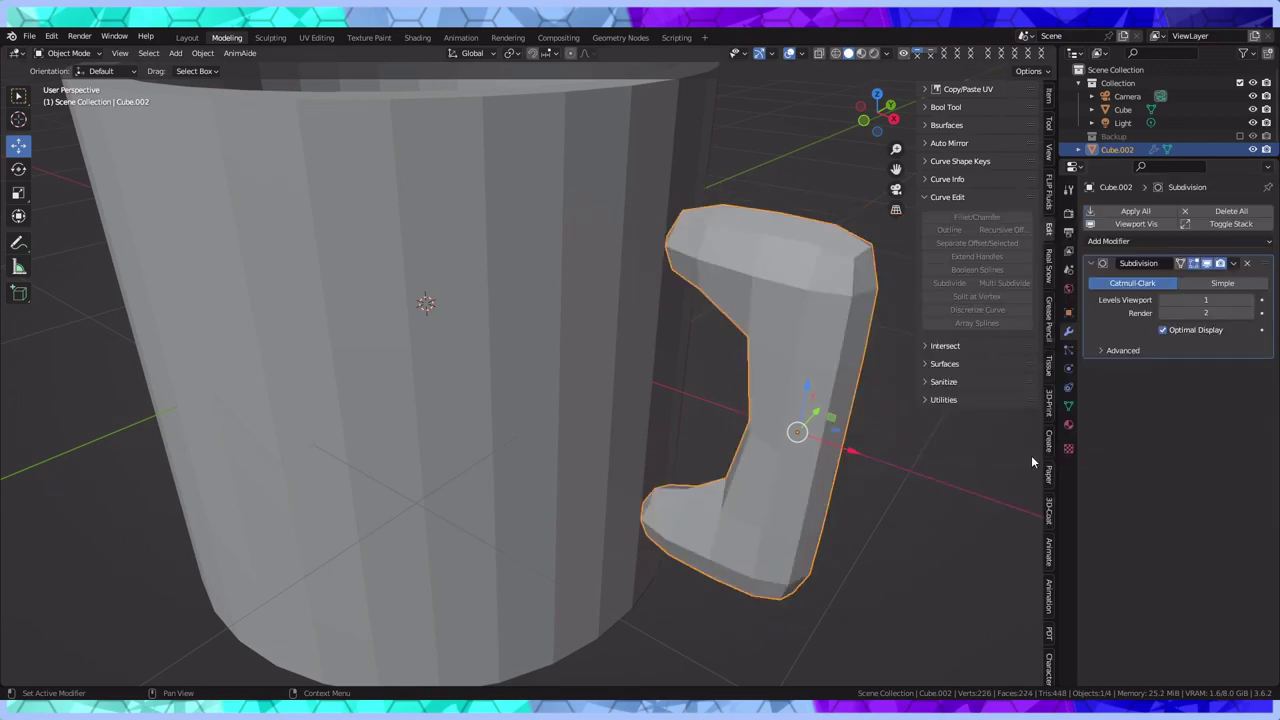
pyautogui.moveTo(856, 369); pyautogui.dragTo(700, 352, button='middle')
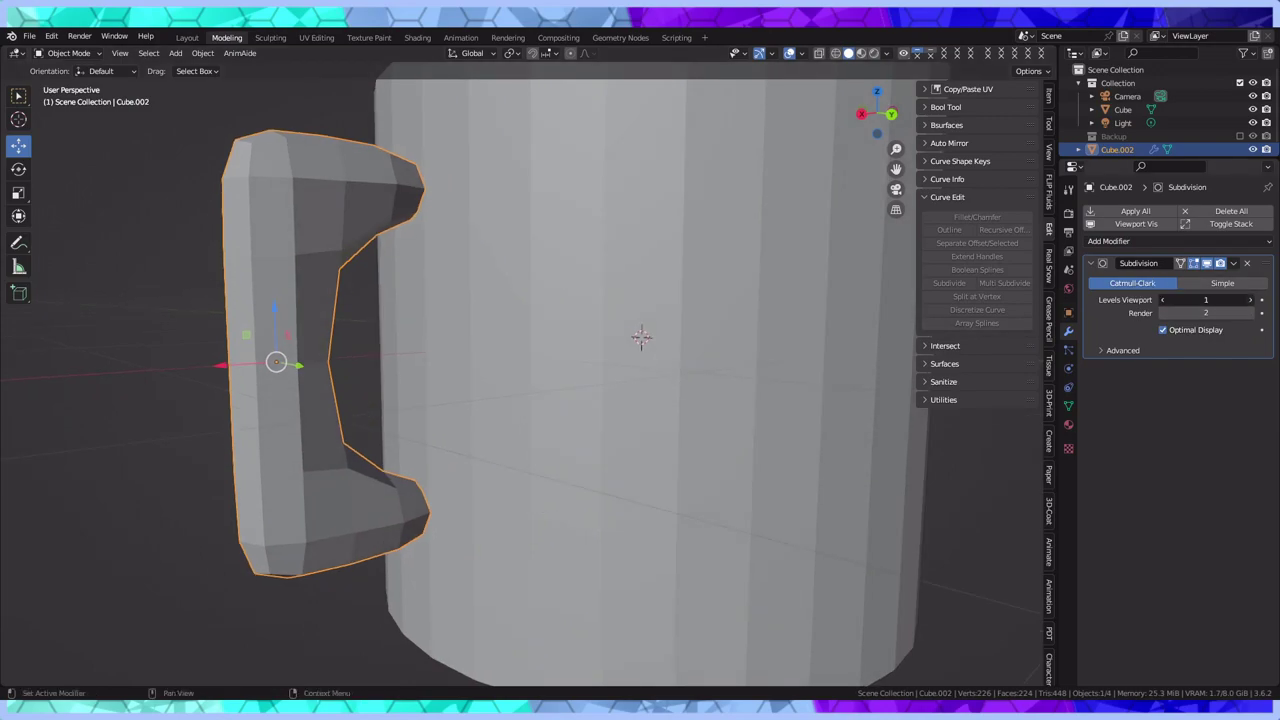
pyautogui.click(1251, 300)
pyautogui.moveTo(430, 270); pyautogui.dragTo(487, 321, button='middle')
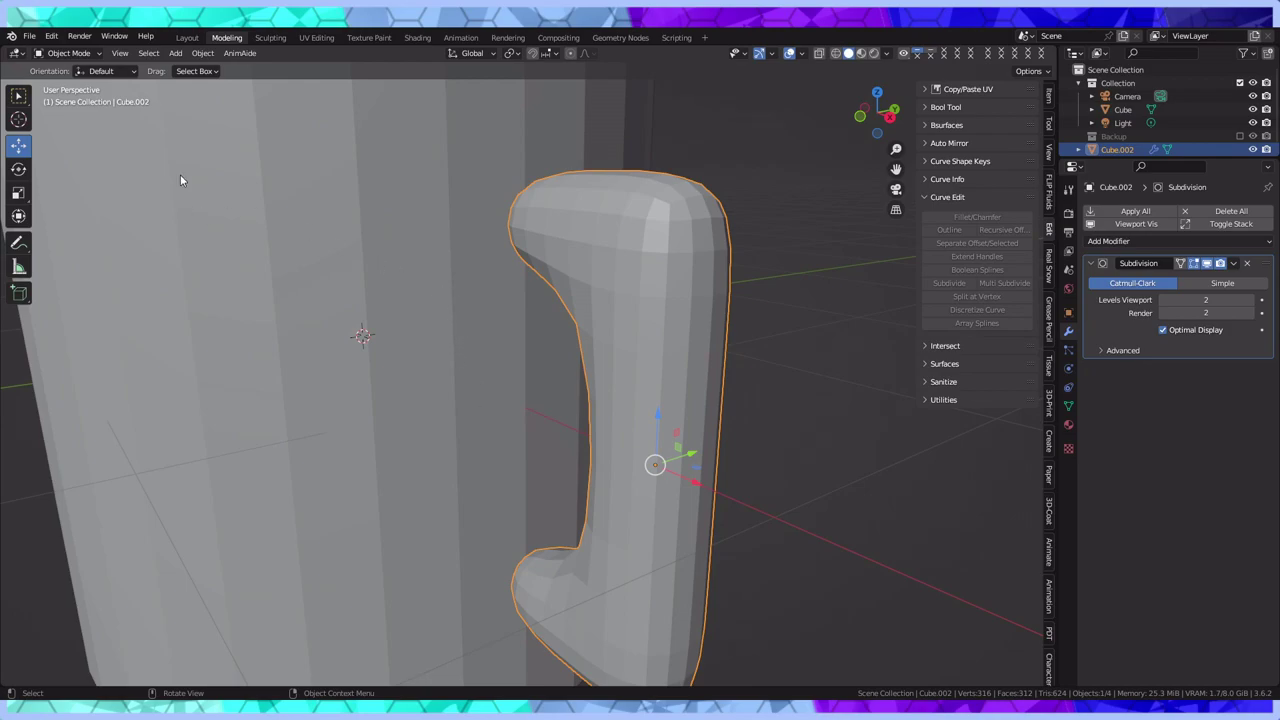
# Enter edit mode on the handle and add a single loop cut around the middle of its upper arm
pyautogui.click(87, 56)
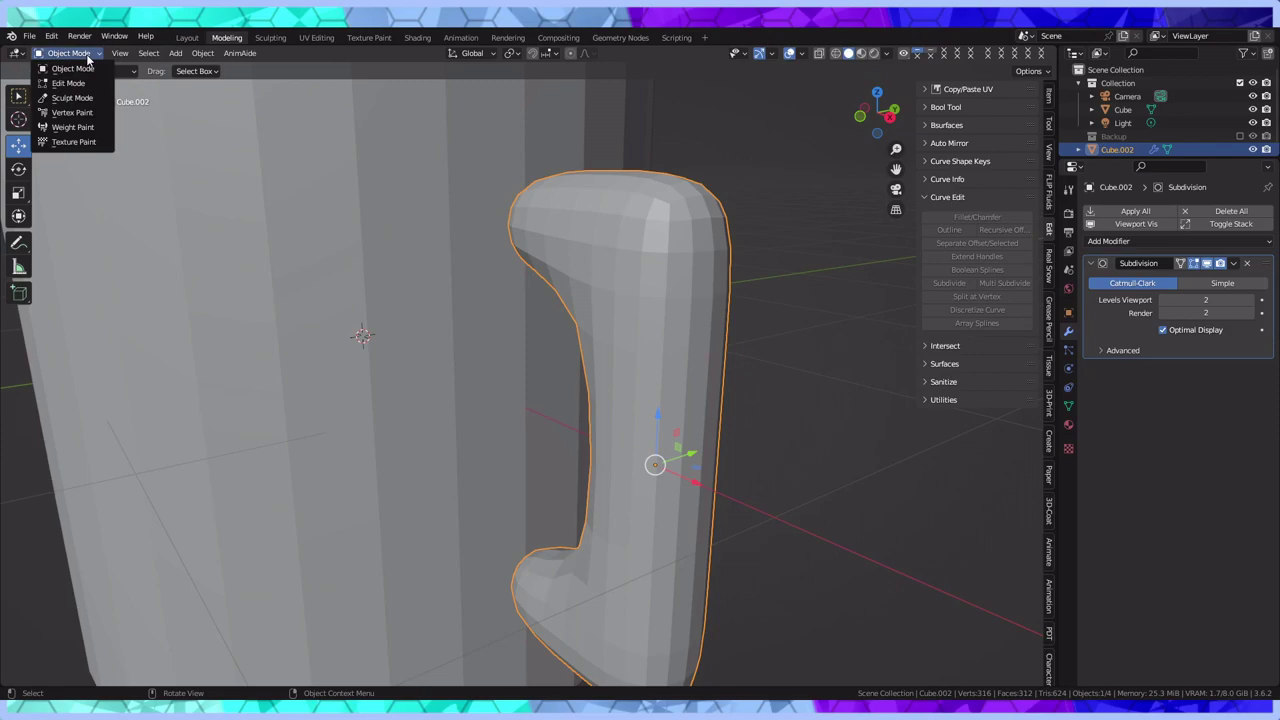
pyautogui.click(68, 83)
pyautogui.moveTo(384, 197); pyautogui.dragTo(429, 206, button='middle')
pyautogui.scroll(3, 503, 274)
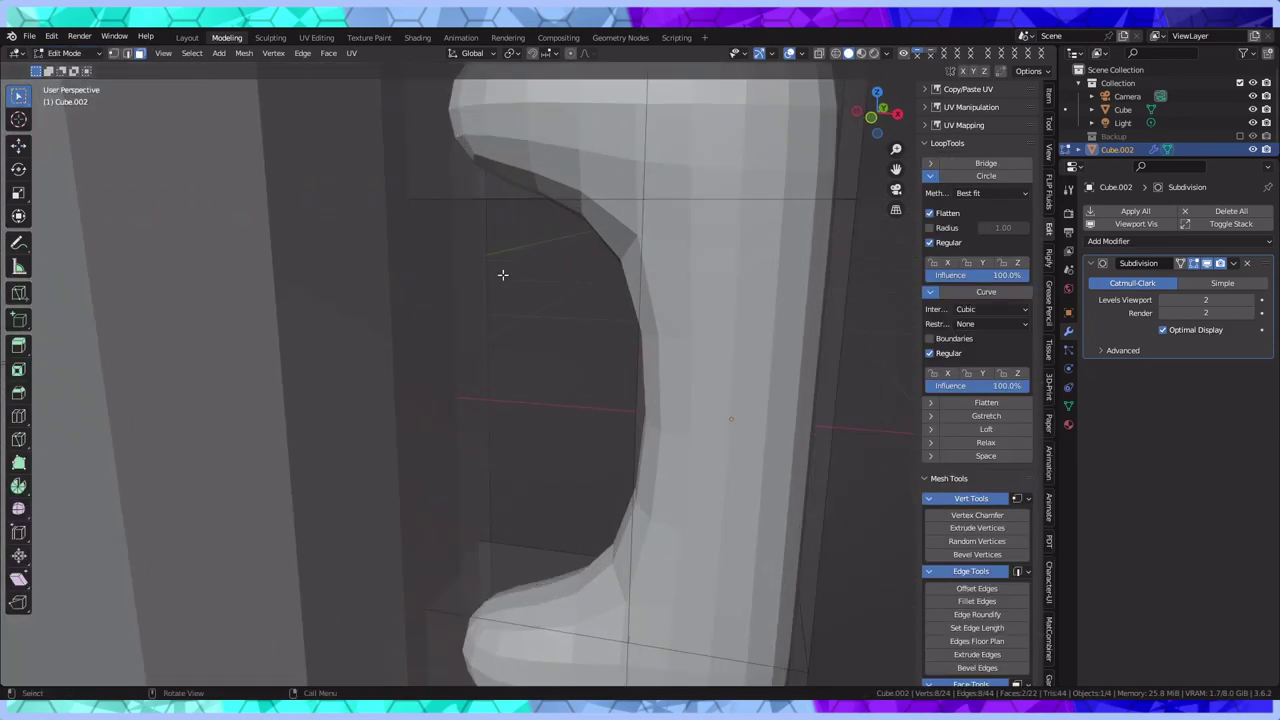
pyautogui.click(17, 415)
pyautogui.moveTo(400, 330); pyautogui.dragTo(610, 212, button='middle')
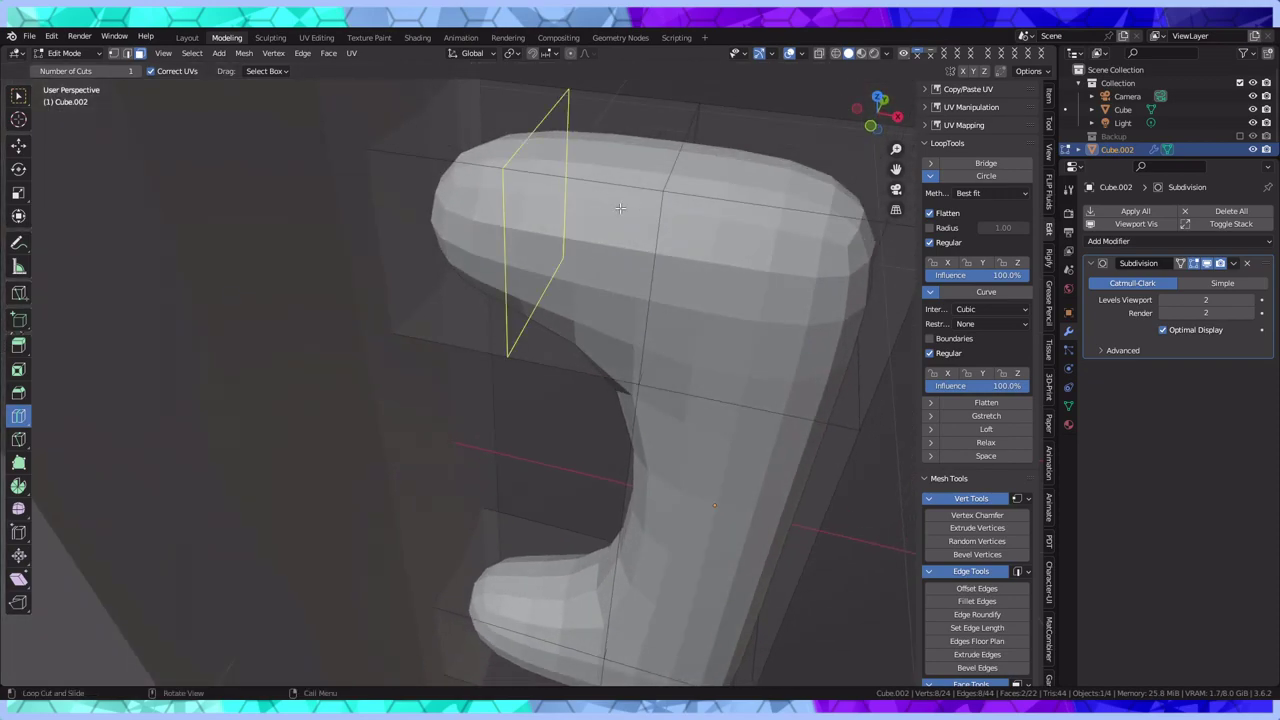
pyautogui.click(620, 208)
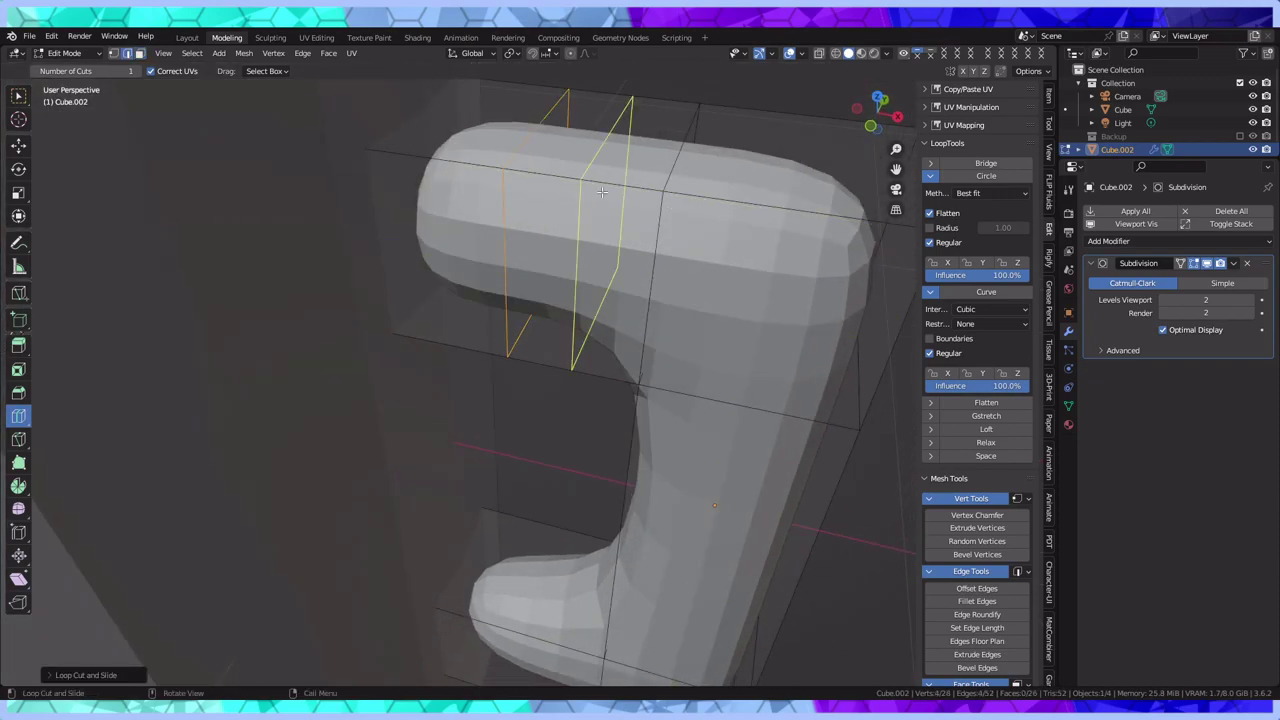
# Add a second loop cut across the handle's upper arm and move it along X to the upper corner
pyautogui.click(585, 230)
pyautogui.click(18, 169)
pyautogui.click(18, 145)
pyautogui.moveTo(655, 240); pyautogui.dragTo(711, 250)
pyautogui.moveTo(711, 250); pyautogui.dragTo(602, 394, button='middle')
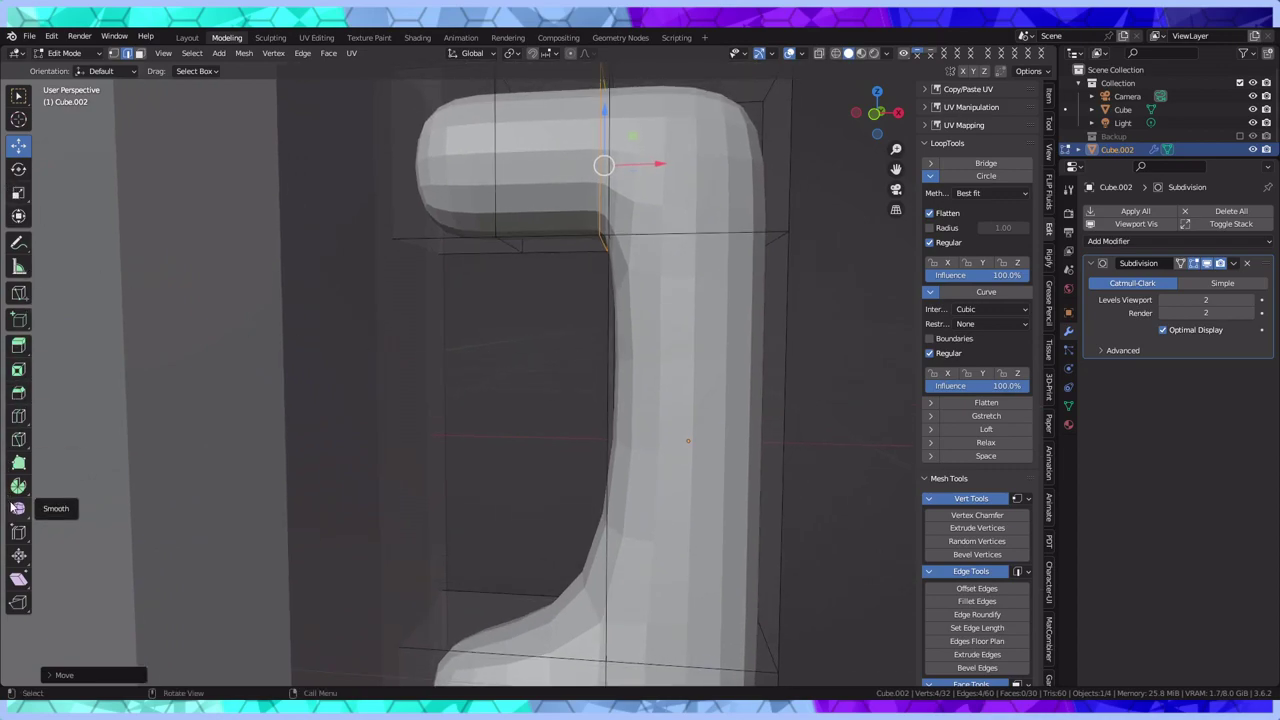
# Add a loop cut across the handle's vertical bar and move it up to just below the upper arm
pyautogui.click(18, 416)
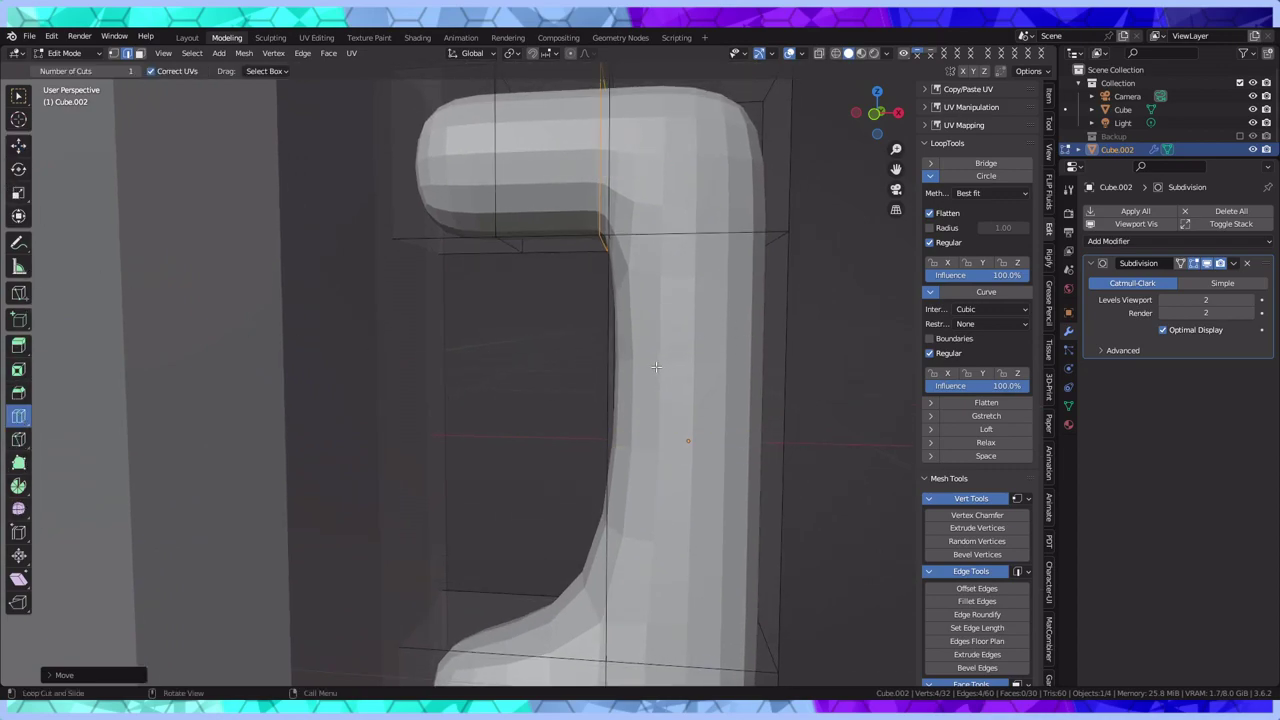
pyautogui.click(610, 392)
pyautogui.click(24, 150)
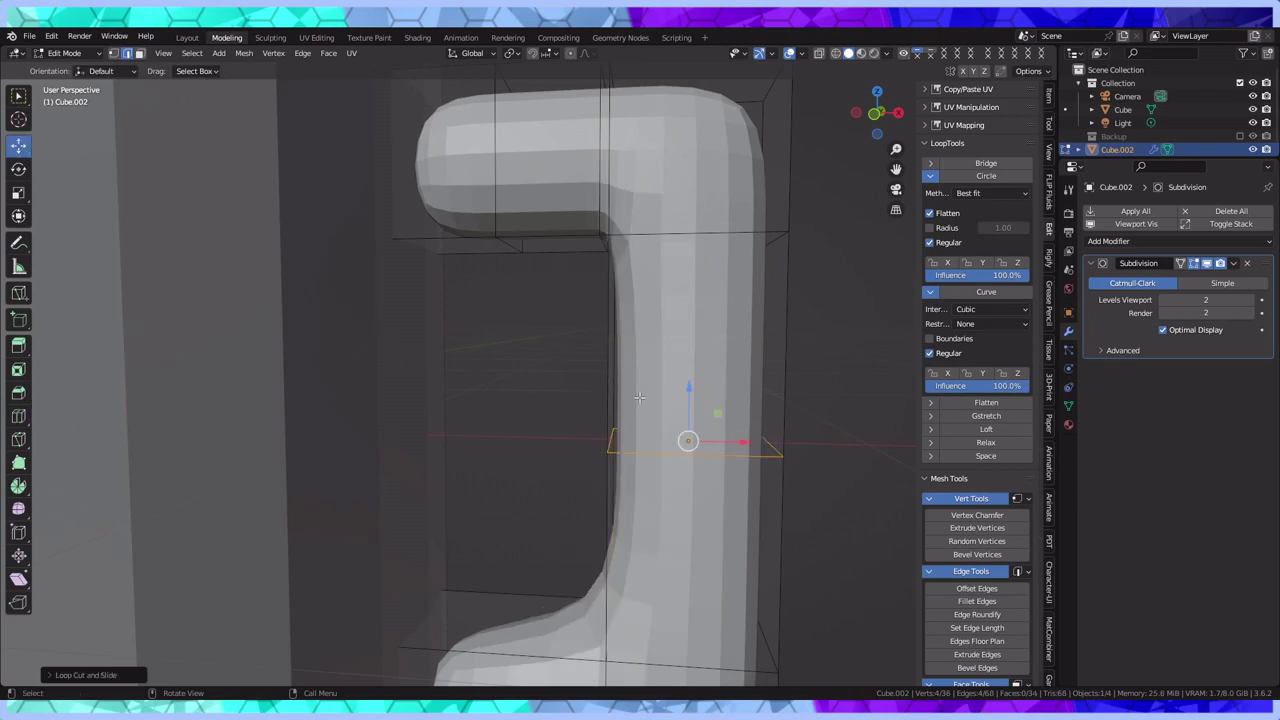
pyautogui.moveTo(689, 395); pyautogui.dragTo(705, 188)
# Add another loop cut across the handle's vertical bar and move it down to just above the lower arm
pyautogui.click(18, 370)
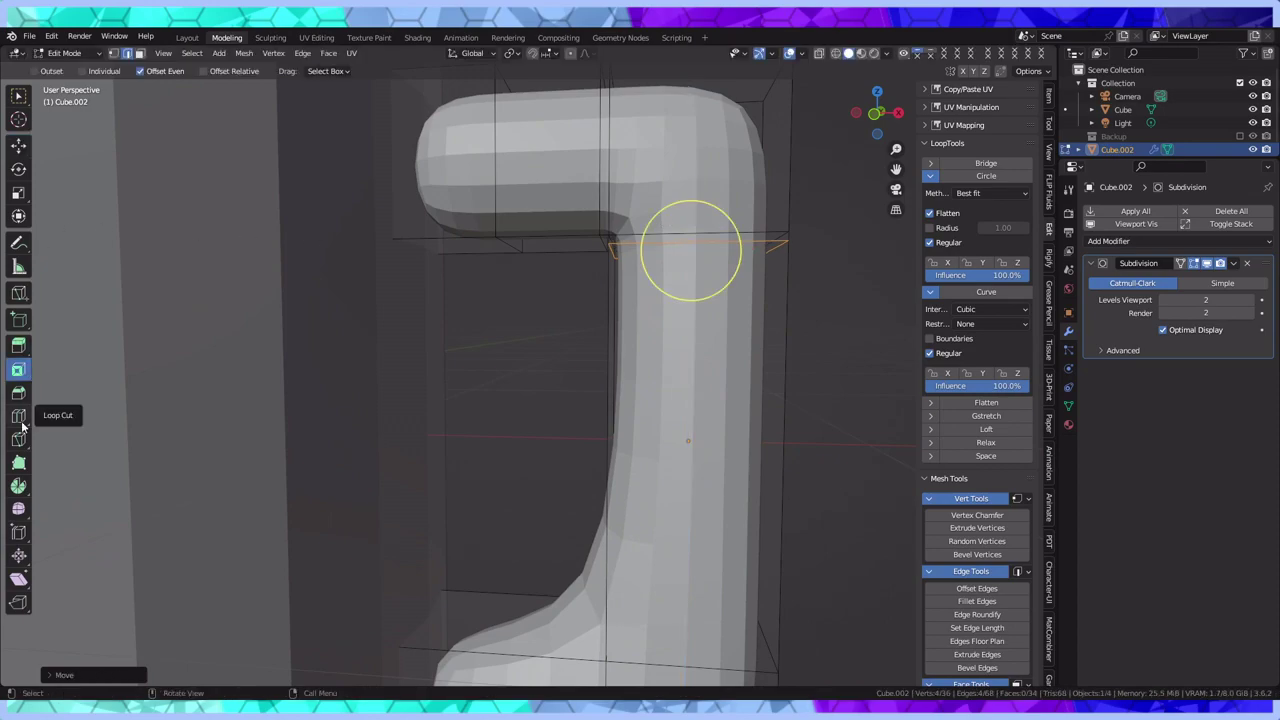
pyautogui.click(19, 417)
pyautogui.click(762, 458)
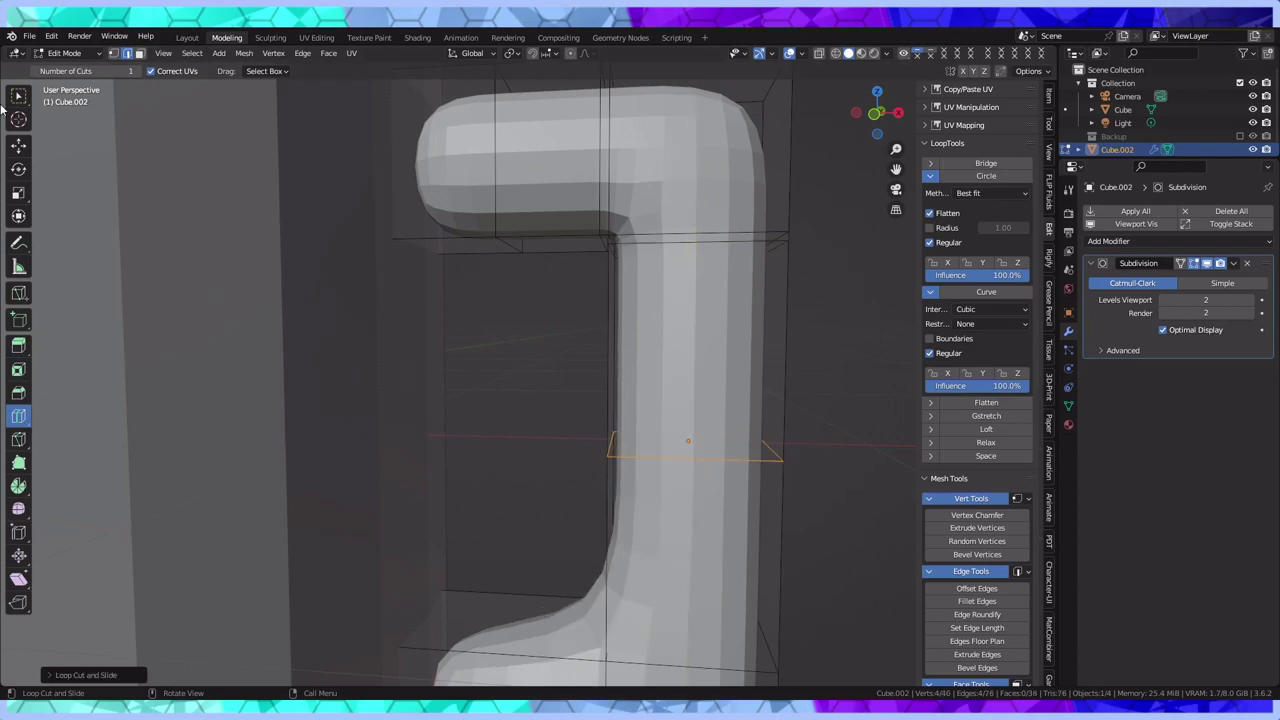
pyautogui.click(18, 145)
pyautogui.moveTo(693, 396); pyautogui.dragTo(678, 576)
pyautogui.keyDown('shift'); pyautogui.moveTo(678, 576); pyautogui.dragTo(673, 394, button='middle'); pyautogui.keyUp('shift')
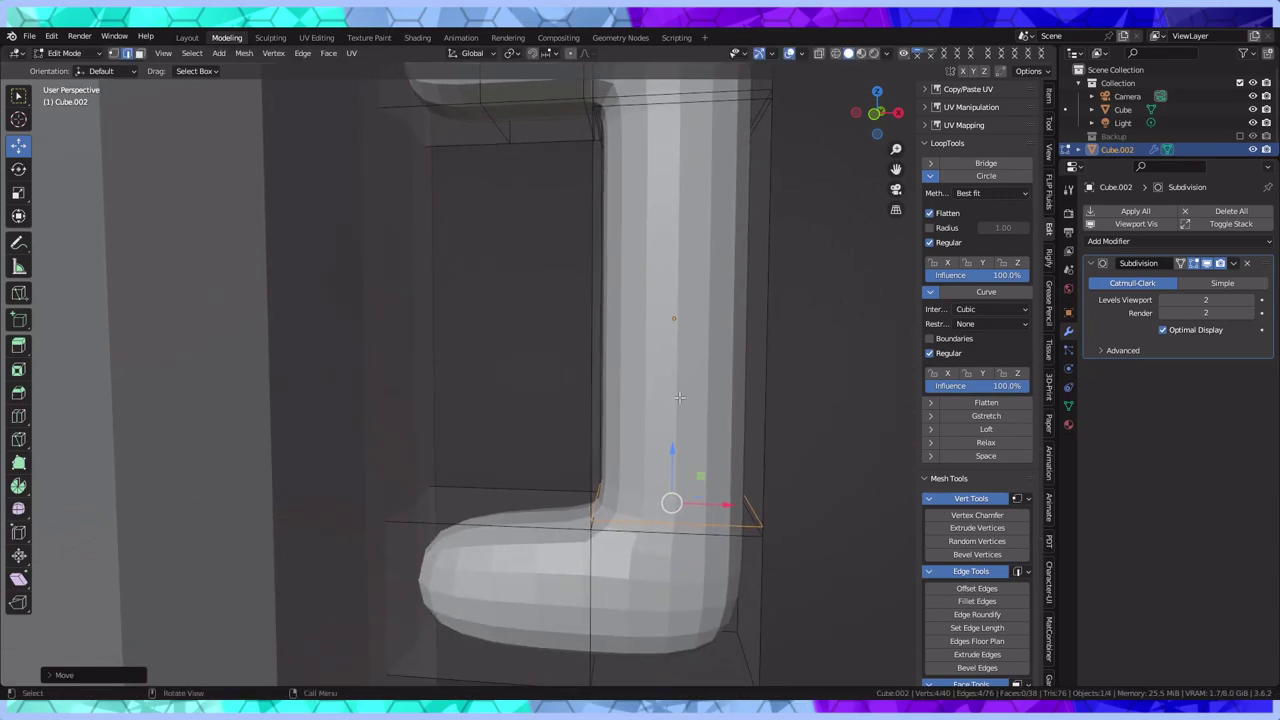
pyautogui.moveTo(674, 448); pyautogui.dragTo(674, 449)
# Add two loop cuts across the handle's lower arm and move the second along X to the lower corner
pyautogui.click(18, 416)
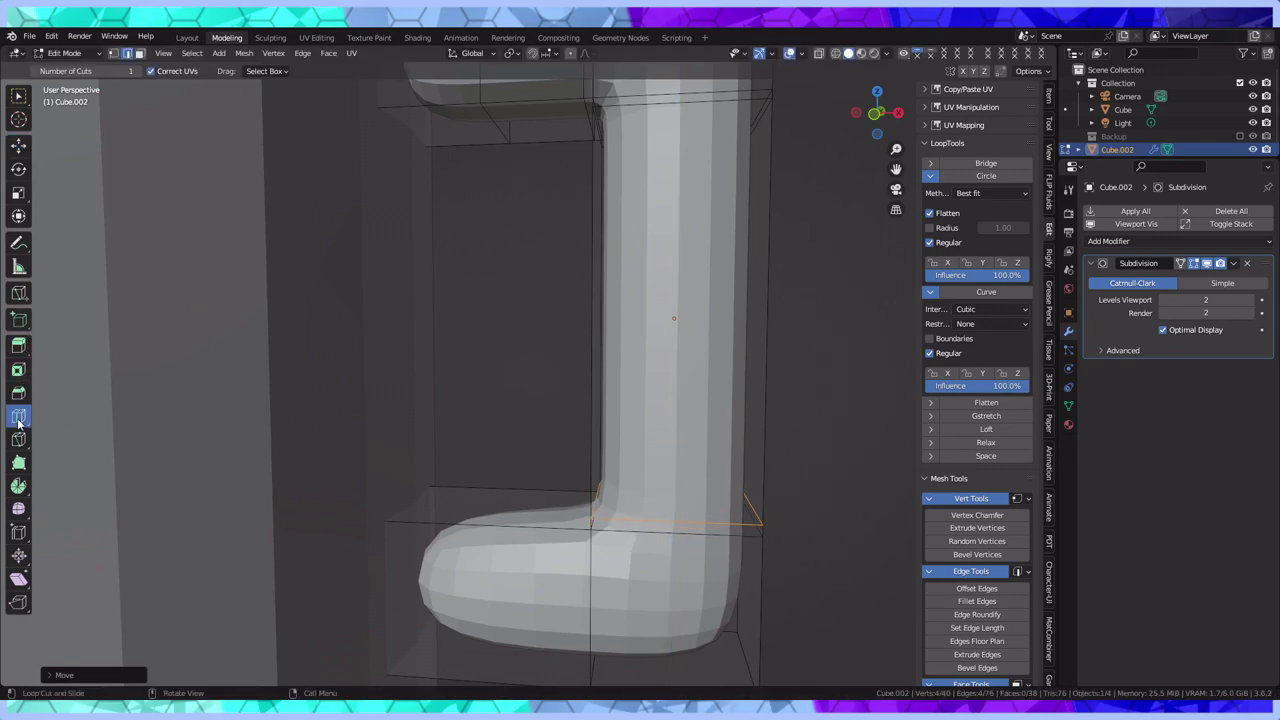
pyautogui.click(505, 493)
pyautogui.click(565, 509)
pyautogui.click(18, 145)
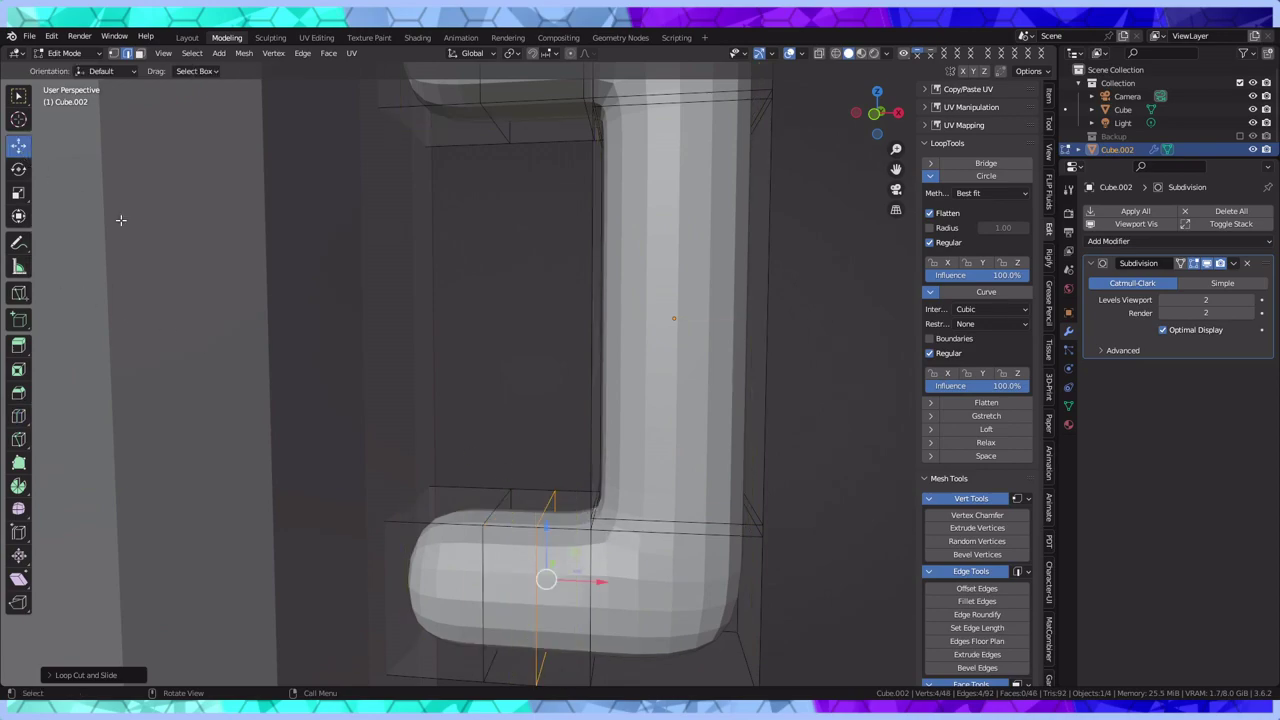
pyautogui.moveTo(598, 586); pyautogui.dragTo(638, 583)
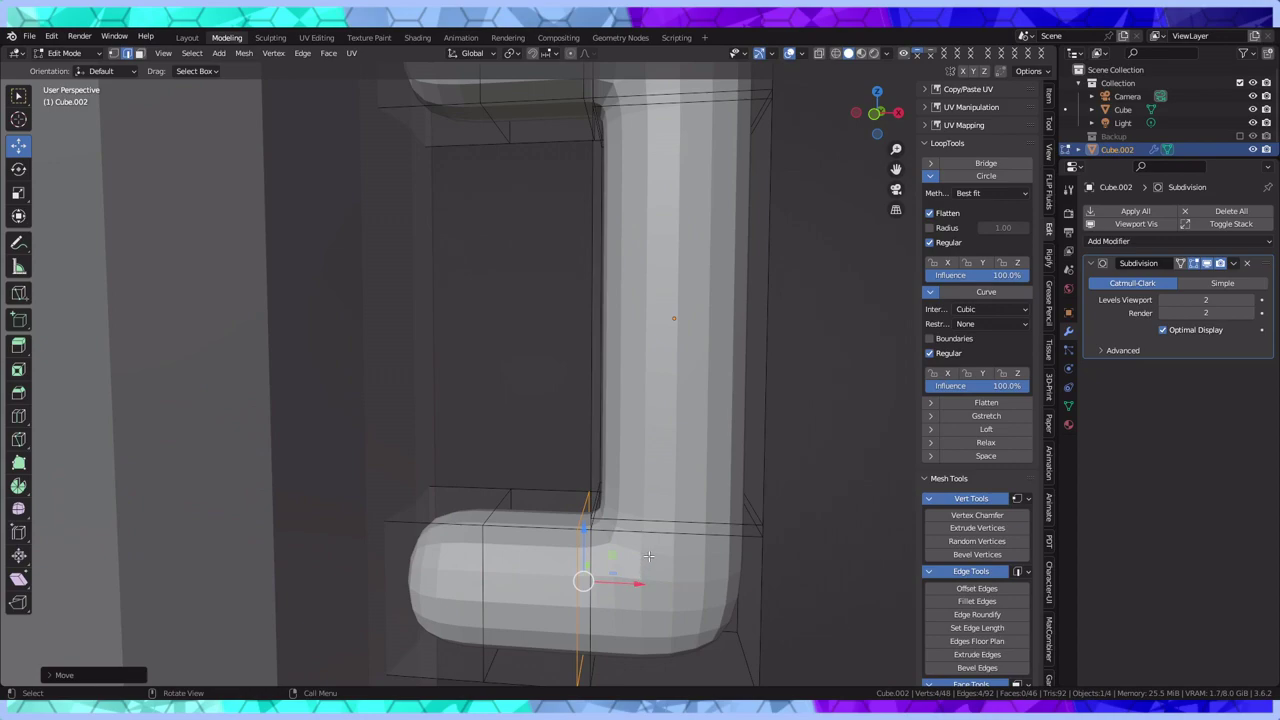
pyautogui.moveTo(695, 537); pyautogui.dragTo(648, 538, button='middle')
pyautogui.moveTo(644, 538); pyautogui.dragTo(653, 537)
pyautogui.moveTo(754, 363); pyautogui.dragTo(736, 421, button='middle')
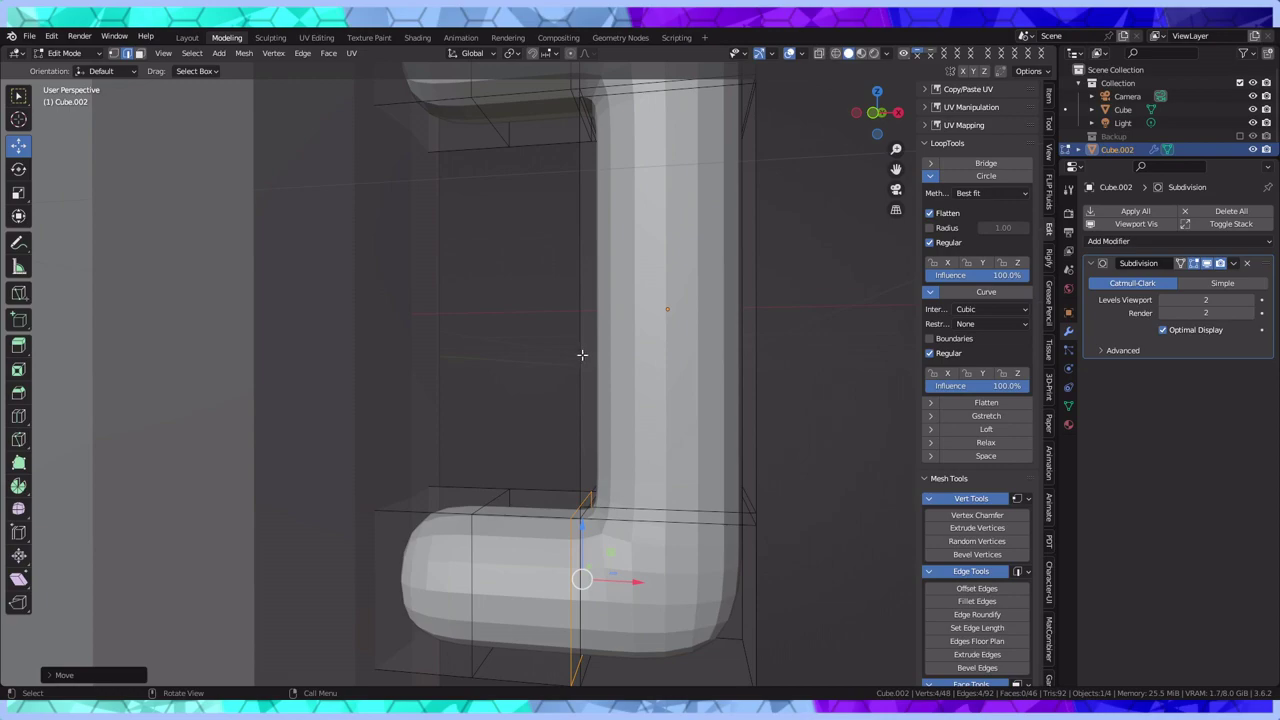
# Select the mug-side end face of the handle's upper arm in face selection mode
pyautogui.scroll(-4, 582, 355)
pyautogui.moveTo(582, 355); pyautogui.dragTo(619, 407, button='middle')
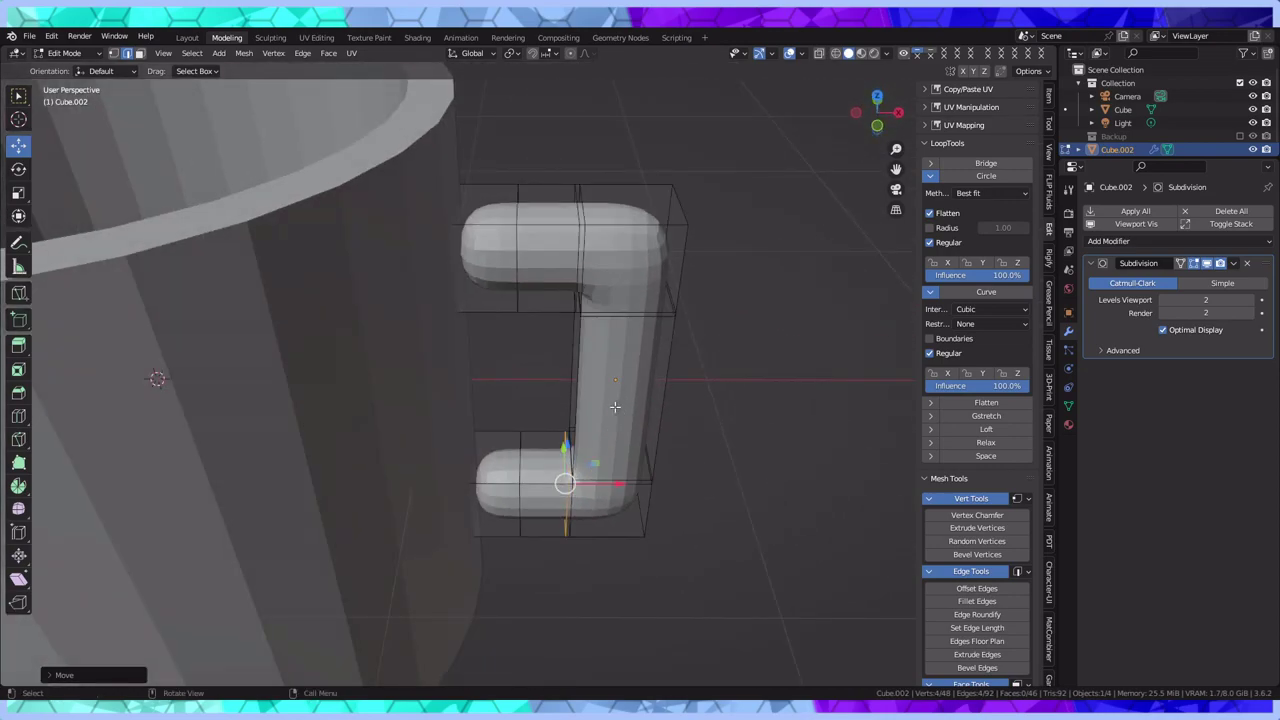
pyautogui.moveTo(394, 287); pyautogui.dragTo(481, 192, button='middle')
pyautogui.scroll(-5, 505, 185)
pyautogui.moveTo(514, 252); pyautogui.dragTo(498, 392, button='middle')
pyautogui.scroll(4, 555, 327)
pyautogui.click(451, 233)
pyautogui.click(139, 54)
pyautogui.click(498, 392)
pyautogui.moveTo(572, 452); pyautogui.dragTo(534, 559)
pyautogui.moveTo(534, 559); pyautogui.dragTo(423, 444, button='middle')
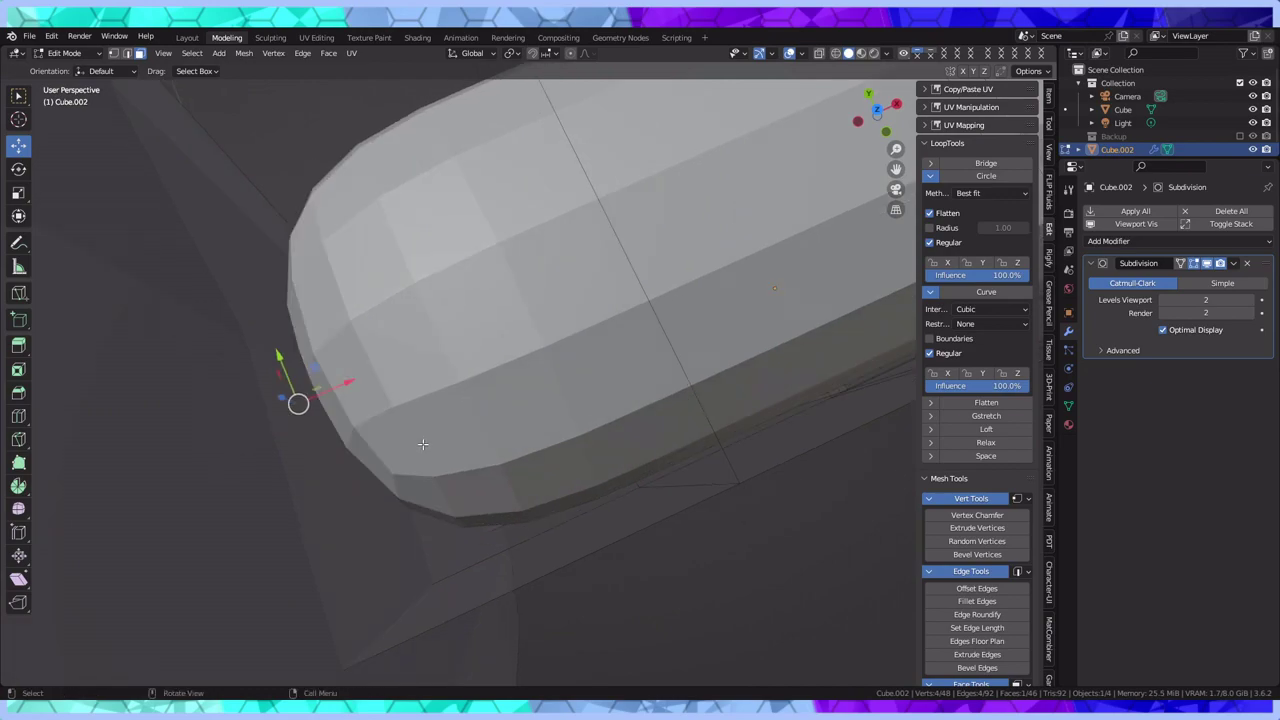
# Add a loop cut near the mug-side end of the upper arm and move it along X close to the end
pyautogui.click(17, 419)
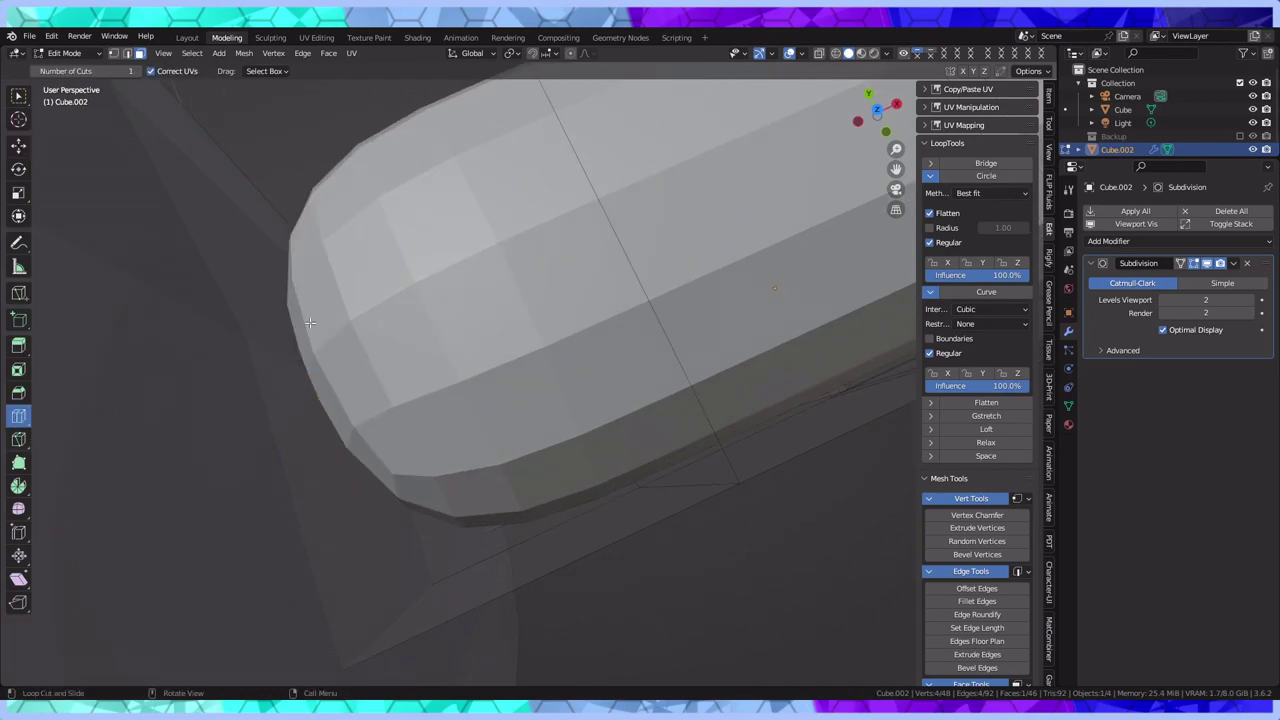
pyautogui.scroll(-4, 301, 305)
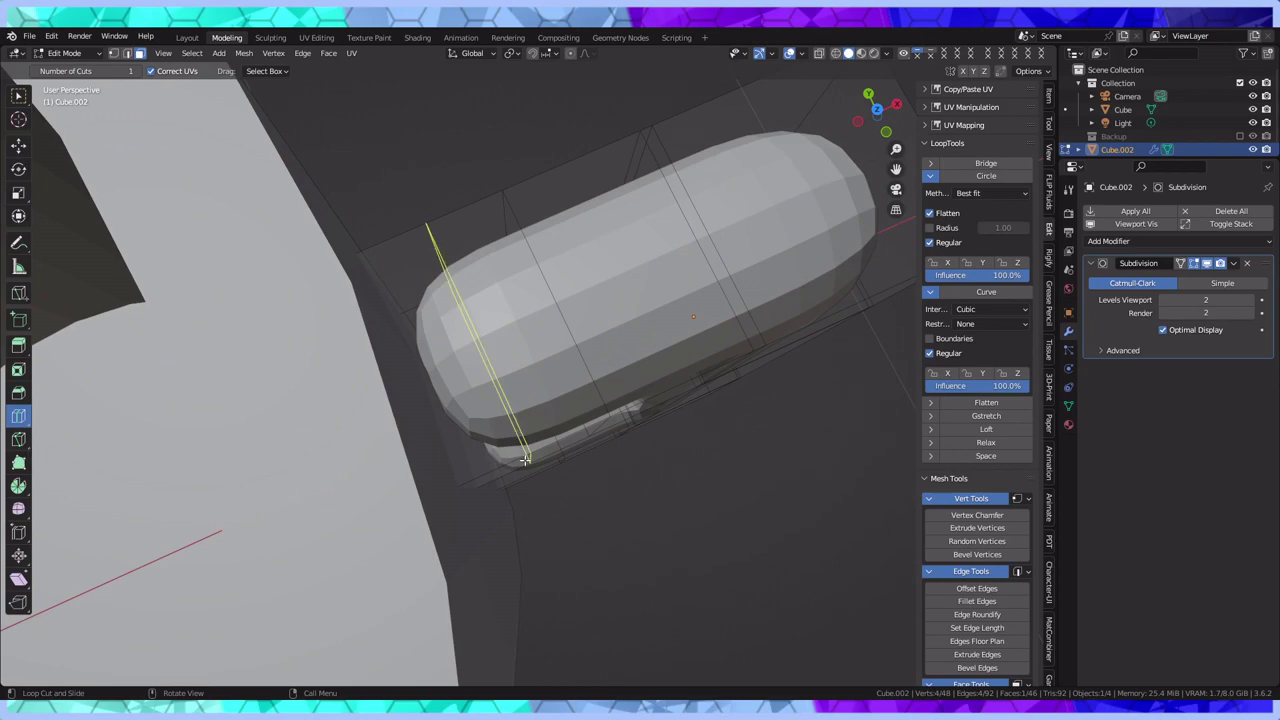
pyautogui.click(522, 416)
pyautogui.click(19, 146)
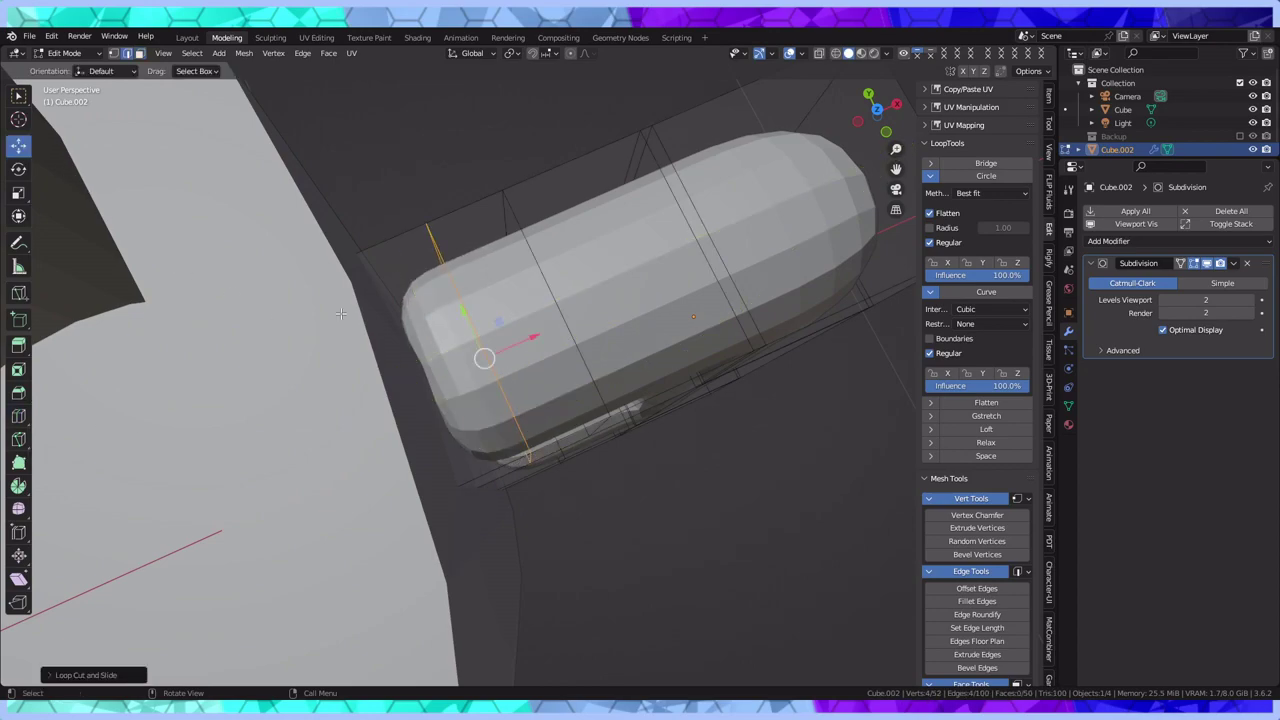
pyautogui.moveTo(521, 343); pyautogui.dragTo(490, 354)
# Add a loop cut near the lower arm's mug-side end and move it along X close to the end face
pyautogui.moveTo(490, 354); pyautogui.dragTo(500, 303, button='middle')
pyautogui.keyDown('shift'); pyautogui.moveTo(500, 380); pyautogui.dragTo(520, 303, button='middle'); pyautogui.keyUp('shift')
pyautogui.scroll(4, 515, 303)
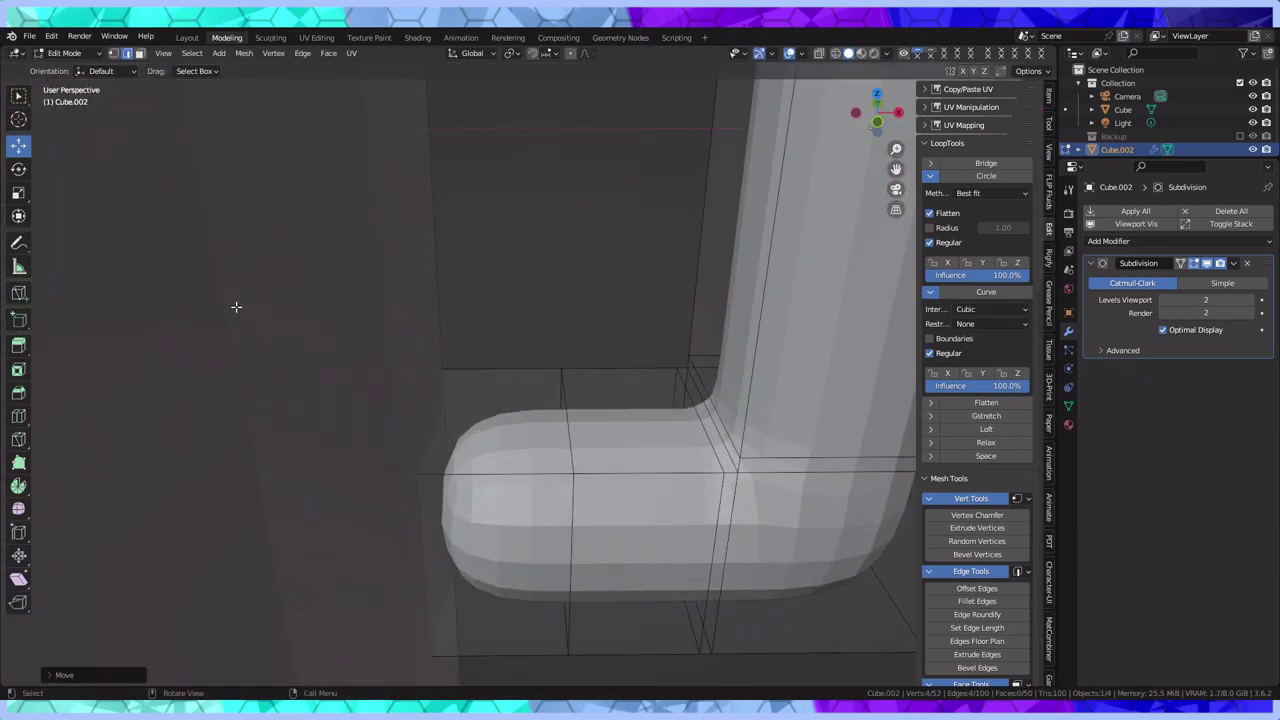
pyautogui.click(22, 417)
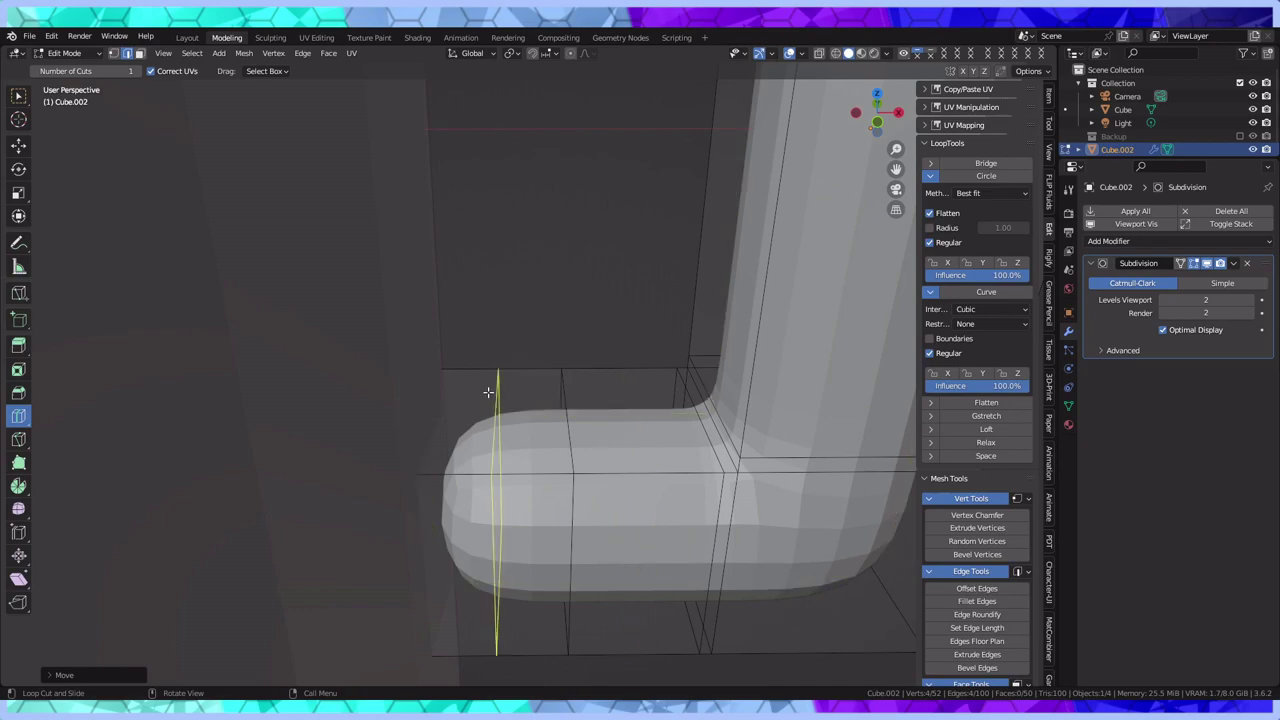
pyautogui.click(489, 371)
pyautogui.click(17, 150)
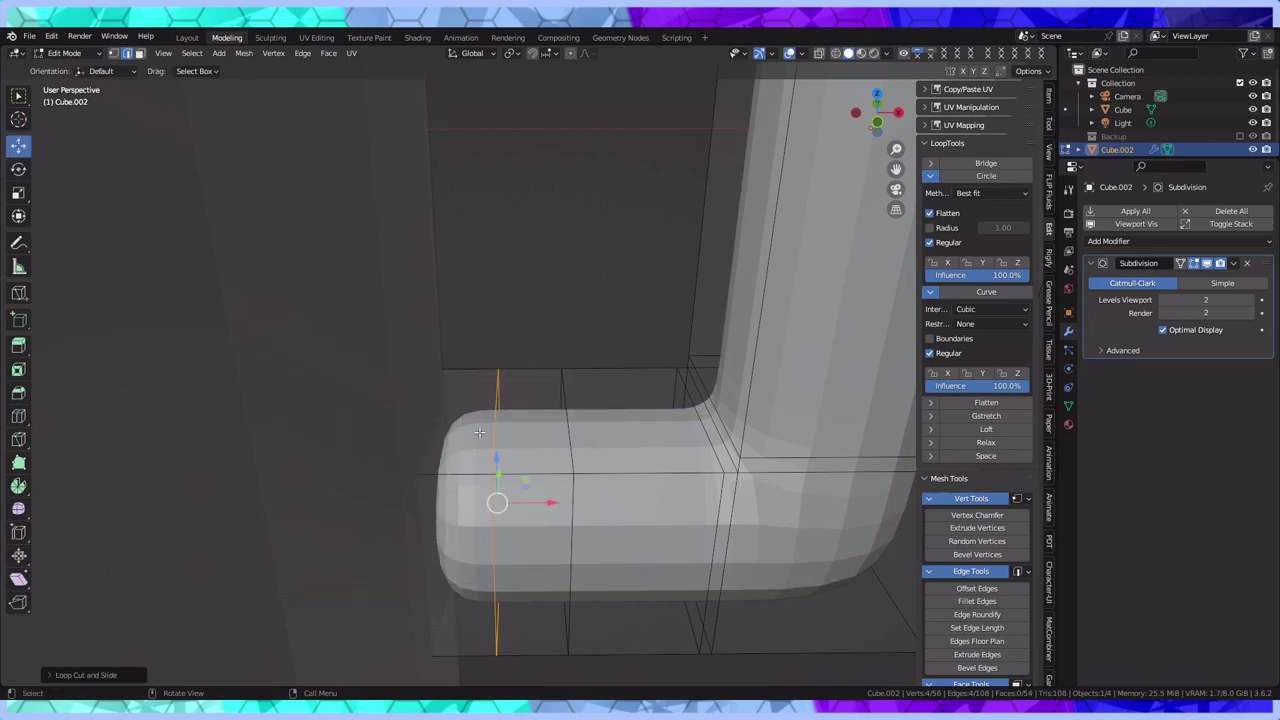
pyautogui.moveTo(552, 504); pyautogui.dragTo(493, 499)
# Switch to face selection and select the lower arm's mug-side end face together with its adjoining narrow side faces
pyautogui.moveTo(534, 485); pyautogui.dragTo(464, 524, button='middle')
pyautogui.keyDown('shift'); pyautogui.moveTo(332, 514); pyautogui.dragTo(517, 458, button='middle'); pyautogui.keyUp('shift')
pyautogui.scroll(2, 526, 454)
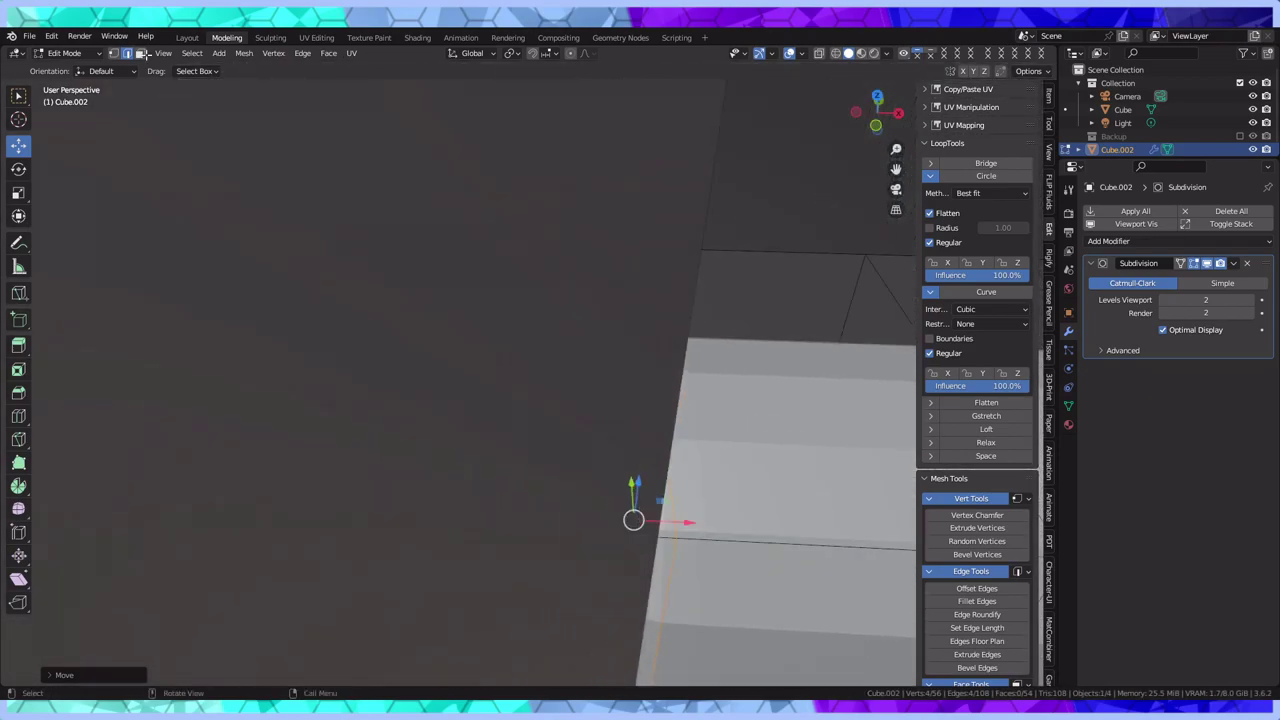
pyautogui.click(141, 54)
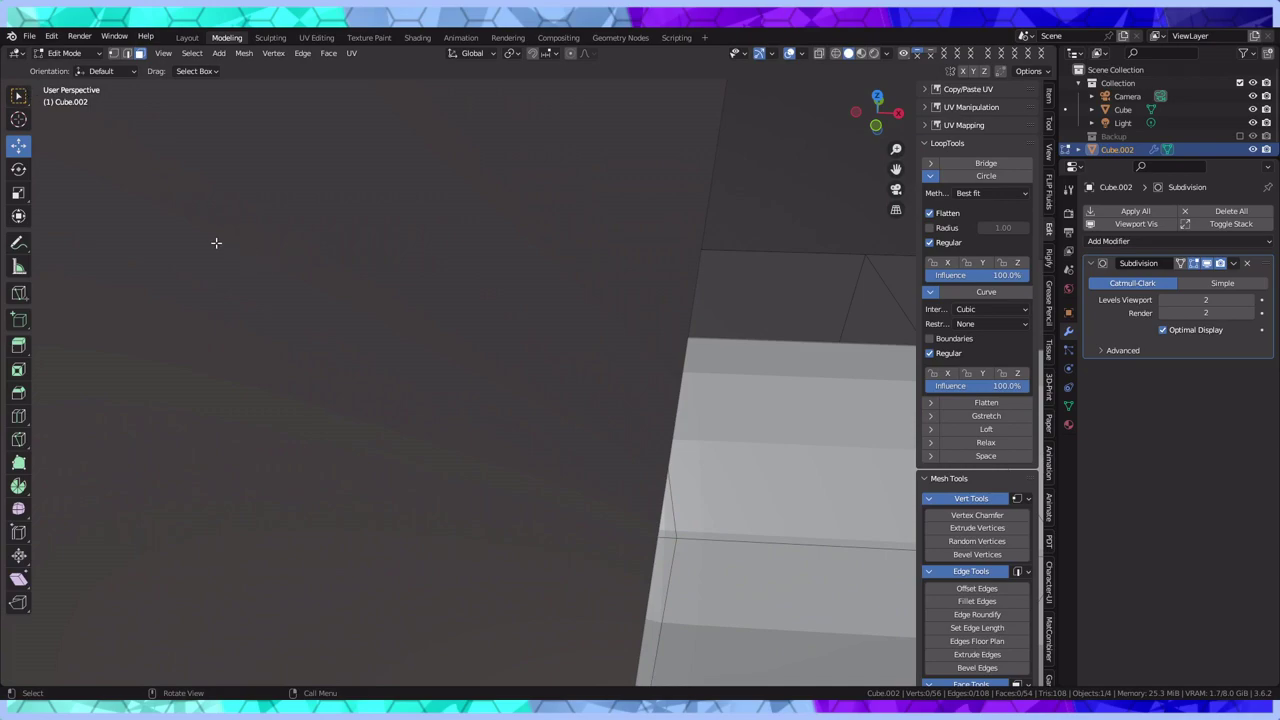
pyautogui.click(18, 95)
pyautogui.moveTo(330, 260); pyautogui.dragTo(560, 340, button='middle')
pyautogui.click(636, 377)
pyautogui.keyDown('shift'); pyautogui.click(589, 439); pyautogui.keyUp('shift')
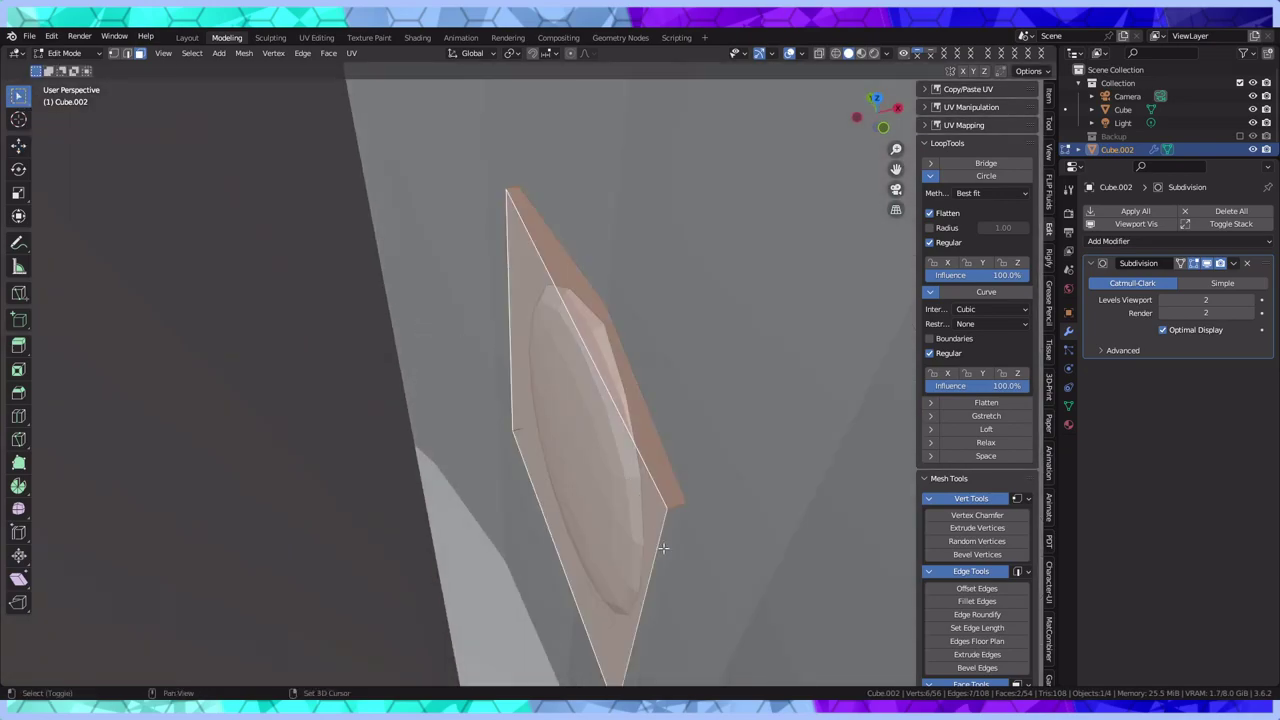
pyautogui.moveTo(663, 548); pyautogui.dragTo(663, 356, button='middle')
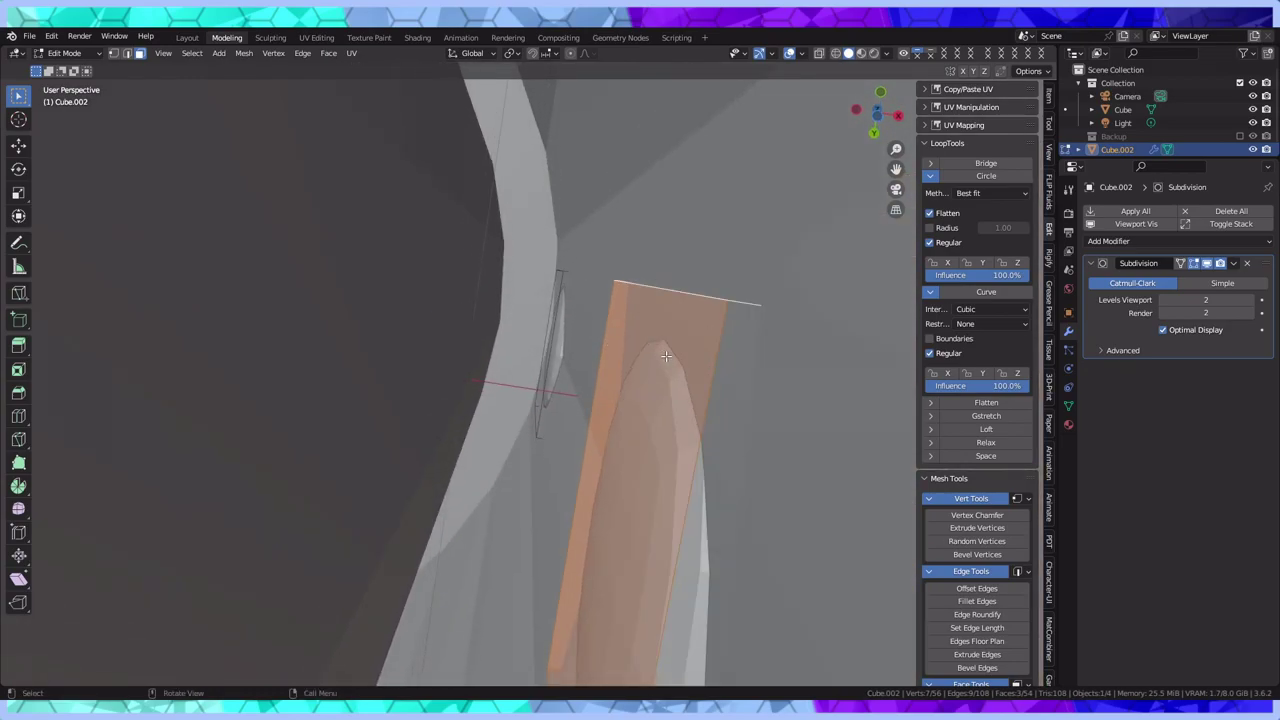
pyautogui.keyDown('shift'); pyautogui.click(737, 329); pyautogui.keyUp('shift')
# Extend the selection to the remaining narrow end faces and the mug-side end faces of the upper arm
pyautogui.moveTo(737, 329); pyautogui.dragTo(658, 280, button='middle')
pyautogui.keyDown('shift'); pyautogui.click(440, 386); pyautogui.keyUp('shift')
pyautogui.keyDown('shift'); pyautogui.click(405, 377); pyautogui.keyUp('shift')
pyautogui.keyDown('shift'); pyautogui.click(459, 379); pyautogui.keyUp('shift')
pyautogui.keyDown('shift'); pyautogui.click(492, 333); pyautogui.keyUp('shift')
pyautogui.keyDown('shift'); pyautogui.click(552, 238); pyautogui.keyUp('shift')
pyautogui.moveTo(552, 238); pyautogui.dragTo(556, 162, button='middle')
pyautogui.keyDown('shift'); pyautogui.click(564, 196); pyautogui.keyUp('shift')
pyautogui.moveTo(607, 211); pyautogui.dragTo(451, 323, button='middle')
pyautogui.keyDown('shift'); pyautogui.click(454, 326); pyautogui.keyUp('shift')
pyautogui.keyDown('shift'); pyautogui.click(460, 232); pyautogui.keyUp('shift')
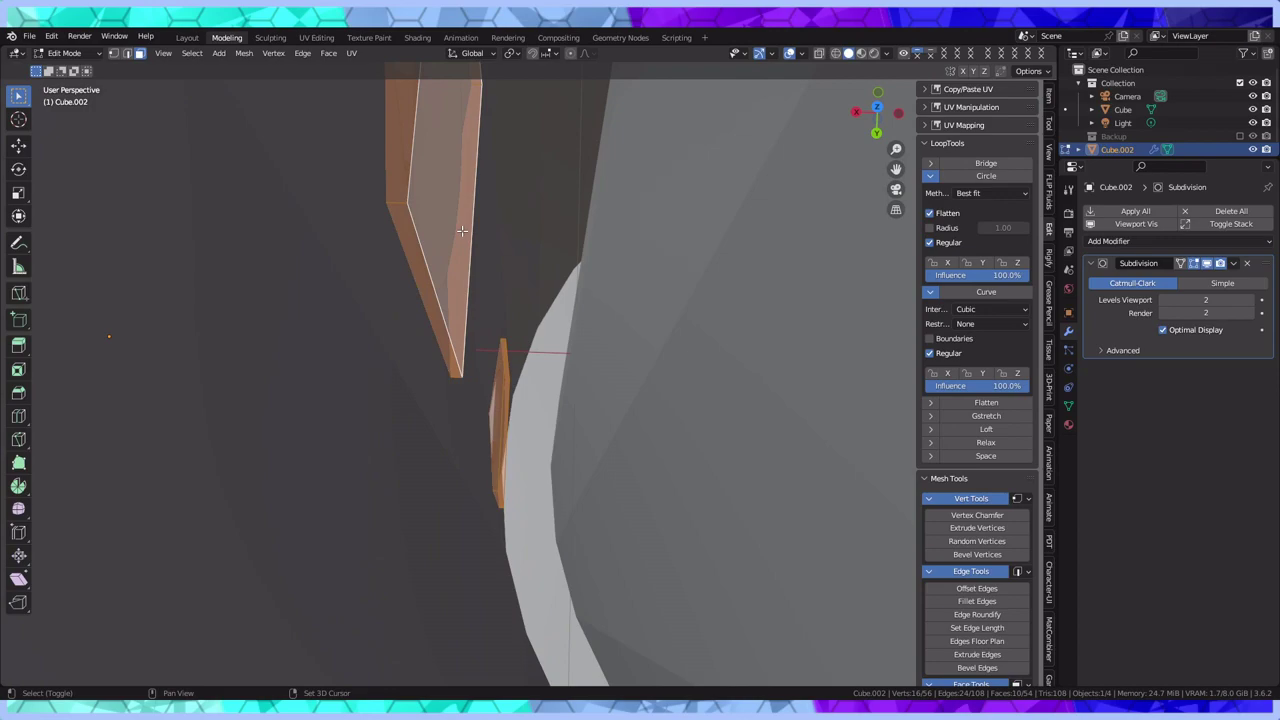
pyautogui.scroll(4, 452, 268)
# Move the selected end faces of both arms slightly along X toward the mug's body
pyautogui.click(18, 145)
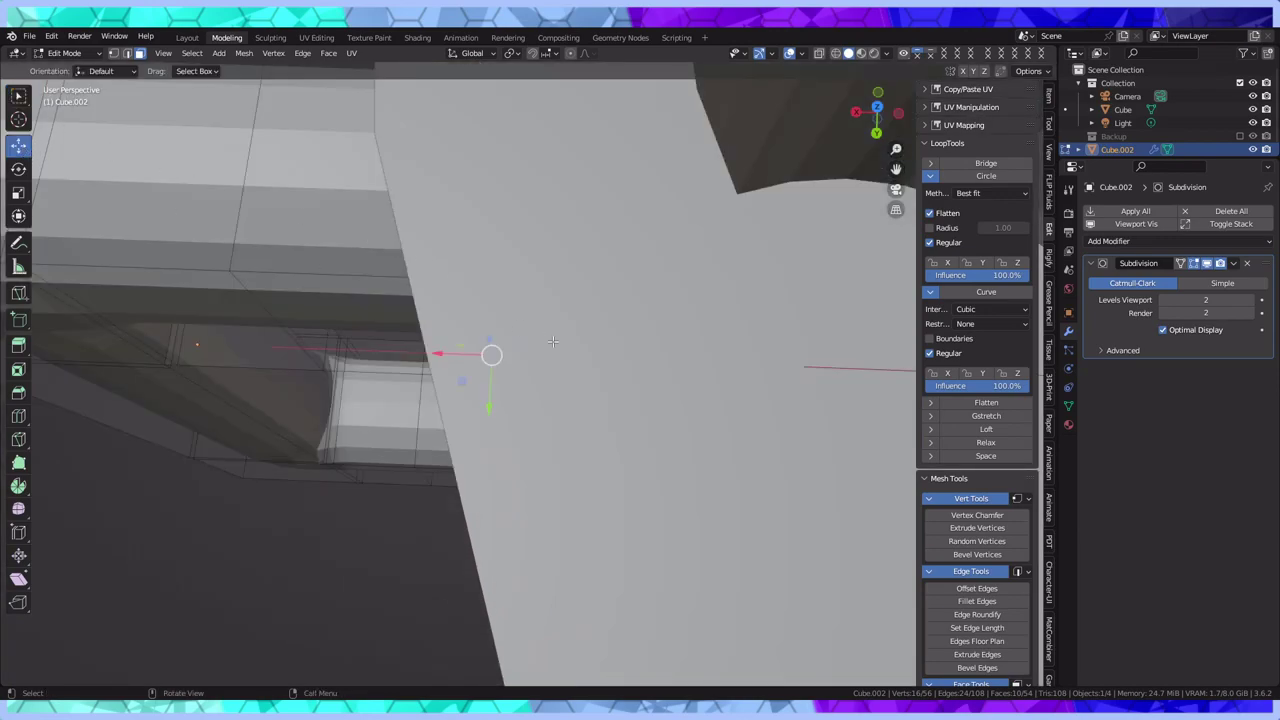
pyautogui.moveTo(450, 354); pyautogui.dragTo(462, 355)
pyautogui.scroll(-5, 462, 355)
pyautogui.scroll(1, 462, 355)
pyautogui.moveTo(462, 354); pyautogui.dragTo(694, 280, button='middle')
pyautogui.scroll(-6, 554, 372)
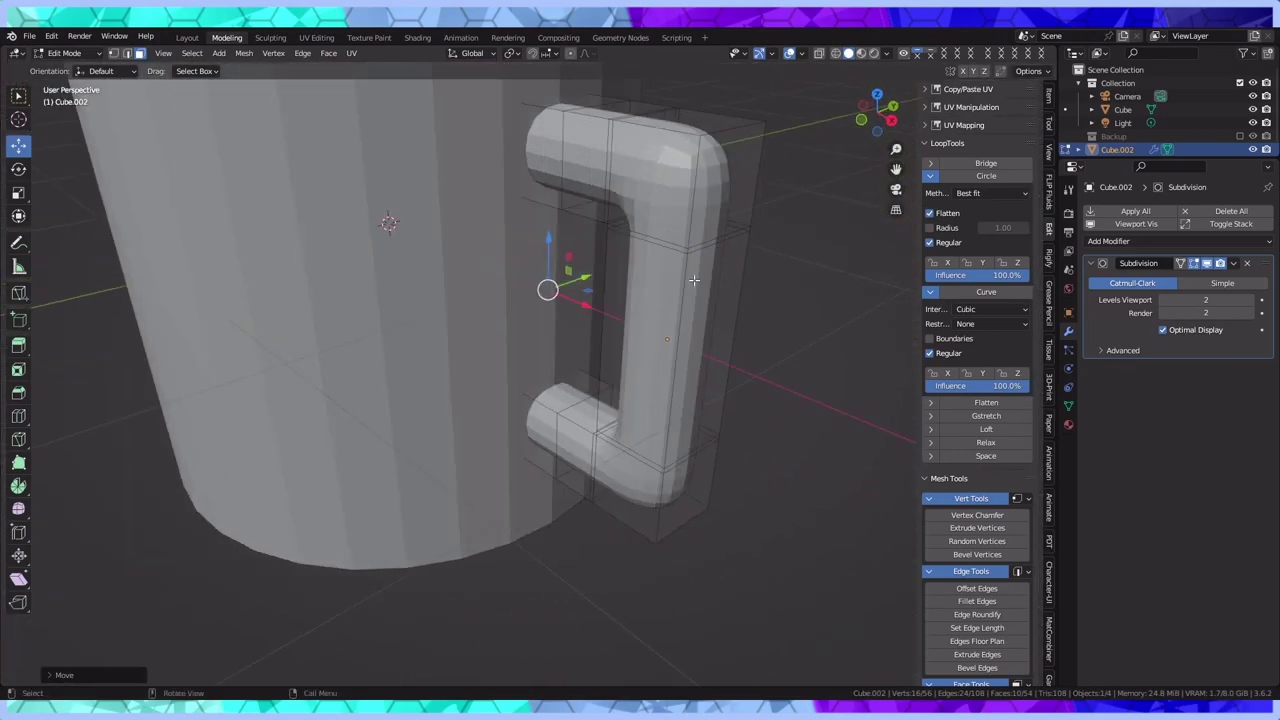
pyautogui.moveTo(394, 351); pyautogui.dragTo(462, 327, button='middle')
pyautogui.scroll(-3, 470, 315)
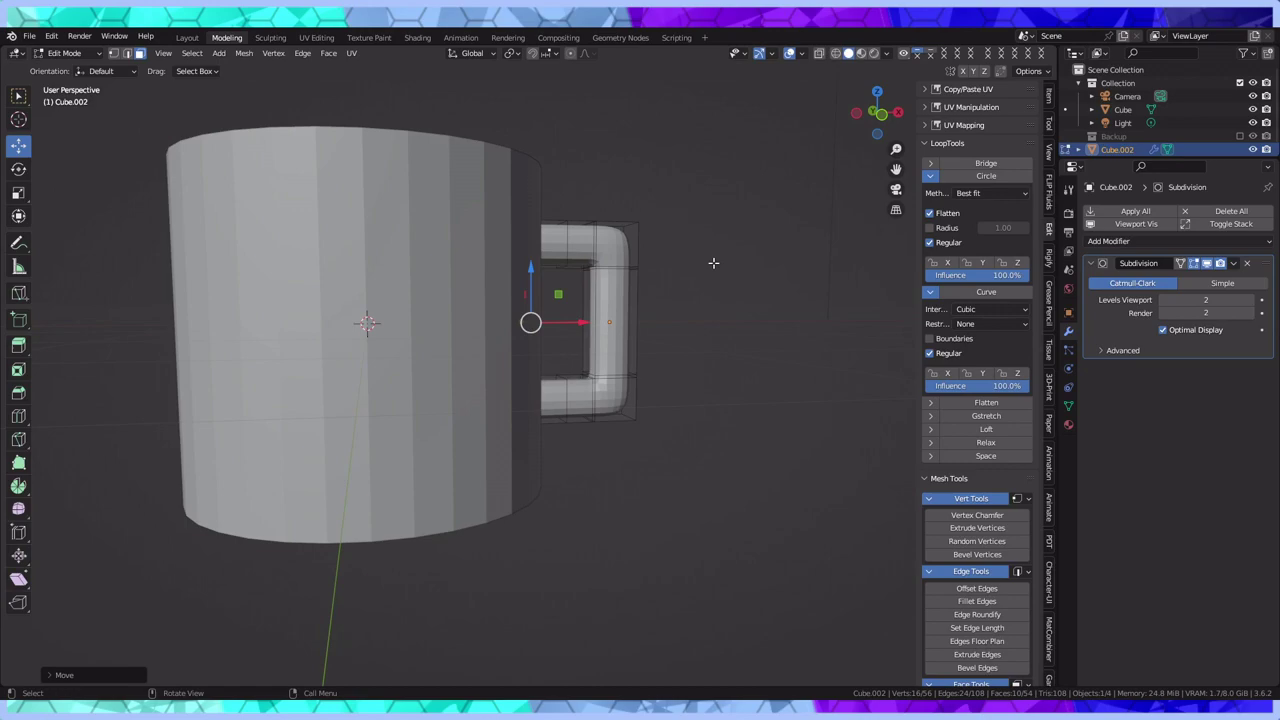
# Return to object mode and inspect the handle from several sides
pyautogui.click(64, 53)
pyautogui.click(70, 64)
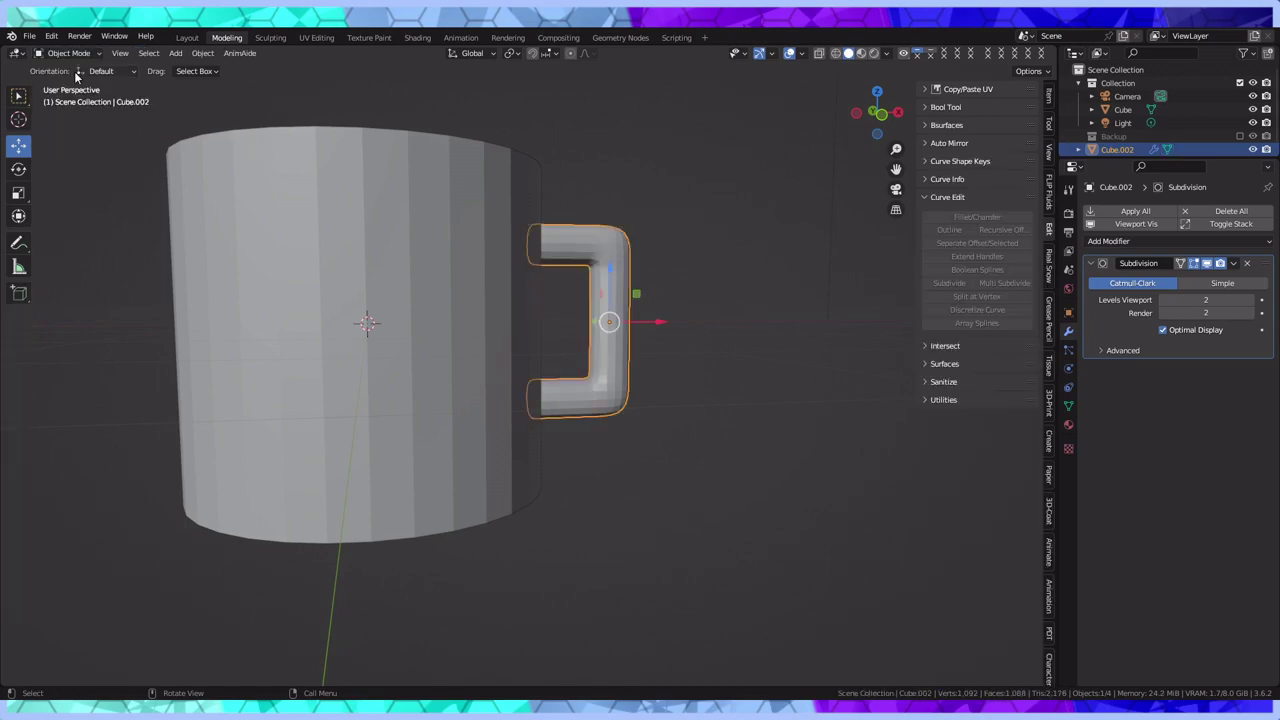
pyautogui.moveTo(678, 247); pyautogui.dragTo(537, 288, button='middle')
pyautogui.scroll(2, 532, 199)
pyautogui.moveTo(532, 199); pyautogui.dragTo(553, 222, button='middle')
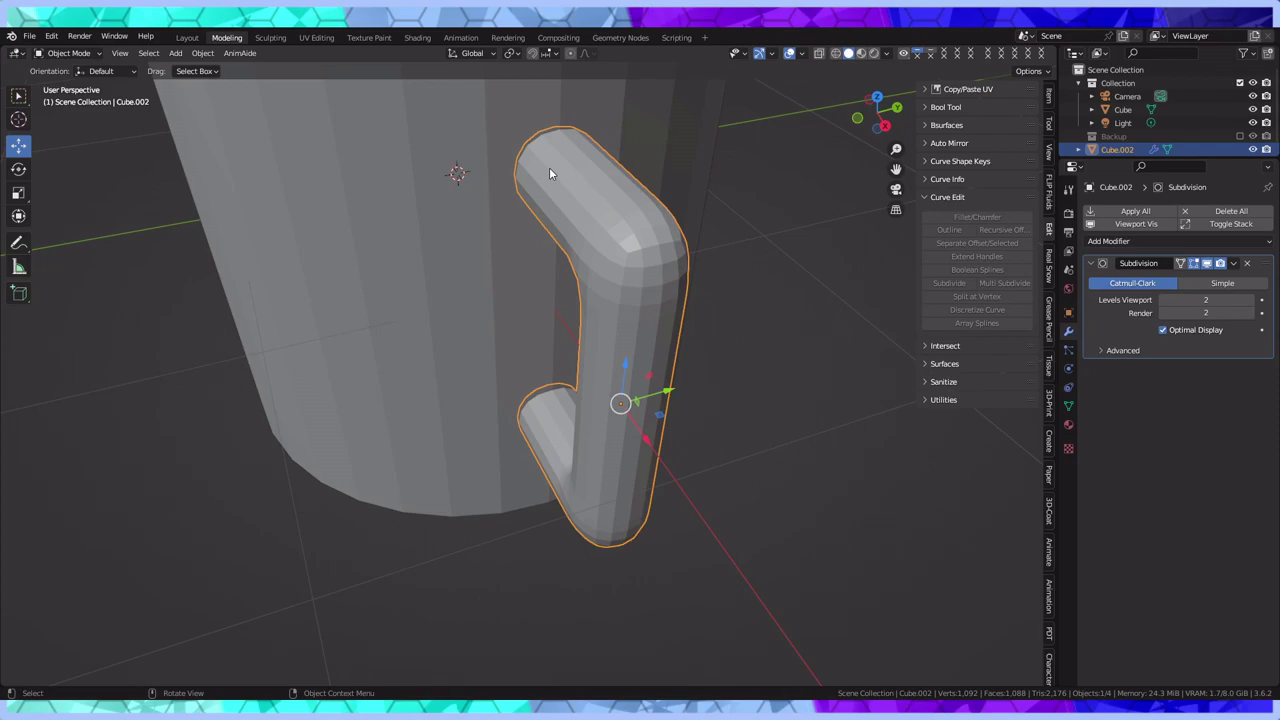
pyautogui.moveTo(317, 340); pyautogui.dragTo(408, 273, button='middle')
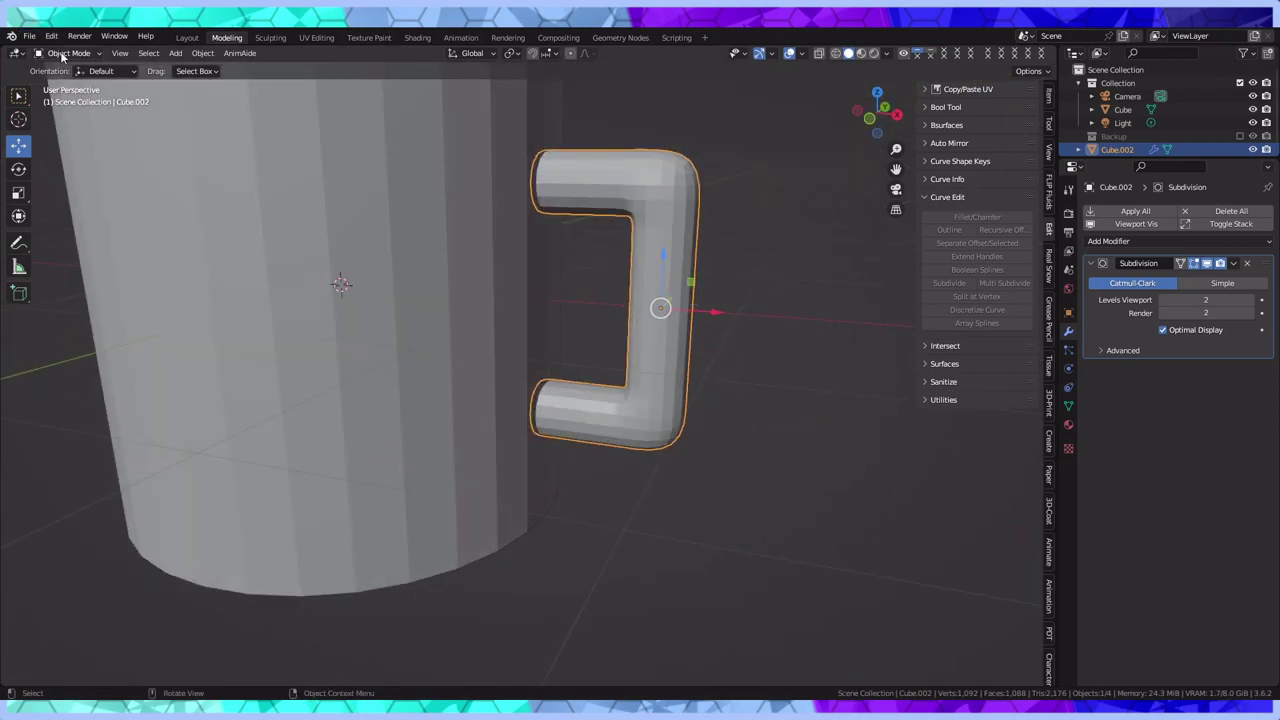
# Move the handle Cube.002 into the Backup collection and enable that collection in the view layer
pyautogui.moveTo(1117, 149); pyautogui.dragTo(1117, 134)
pyautogui.doubleClick(1114, 136)
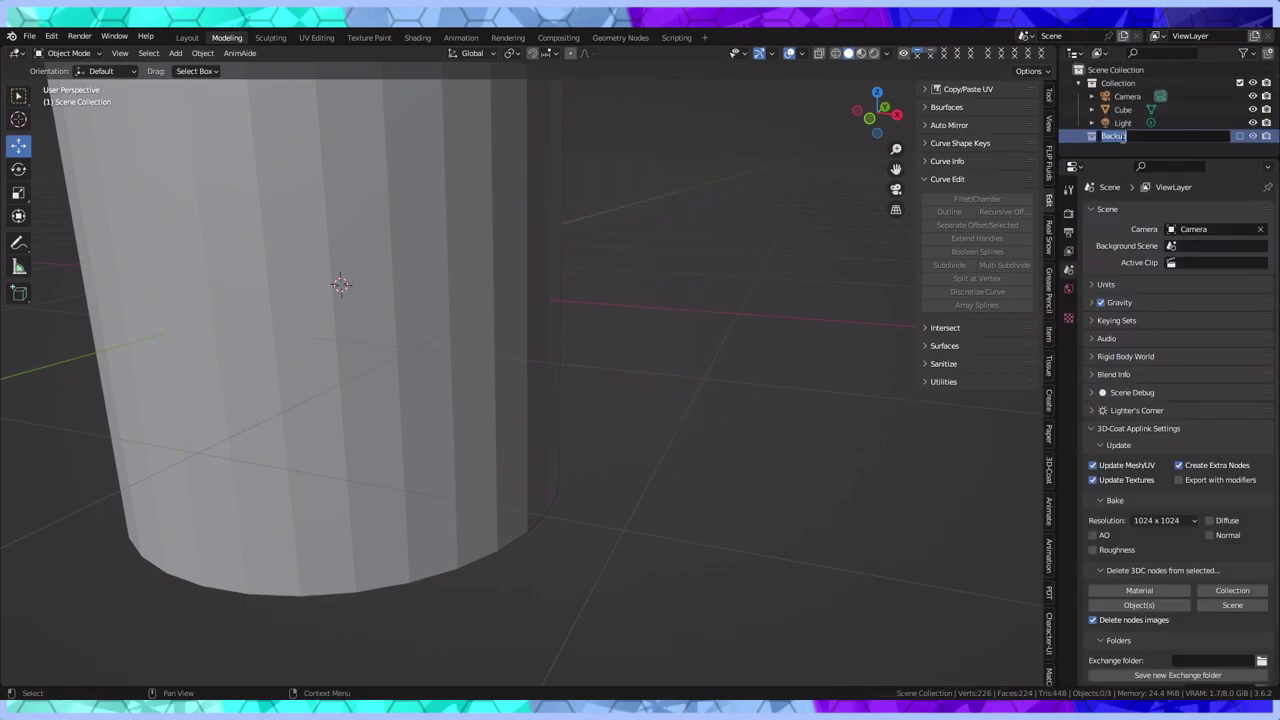
pyautogui.click(1238, 143)
pyautogui.click(1240, 137)
# Try to copy and paste Cube.001 from the Backup collection
pyautogui.click(1130, 151)
pyautogui.rightClick(1127, 151)
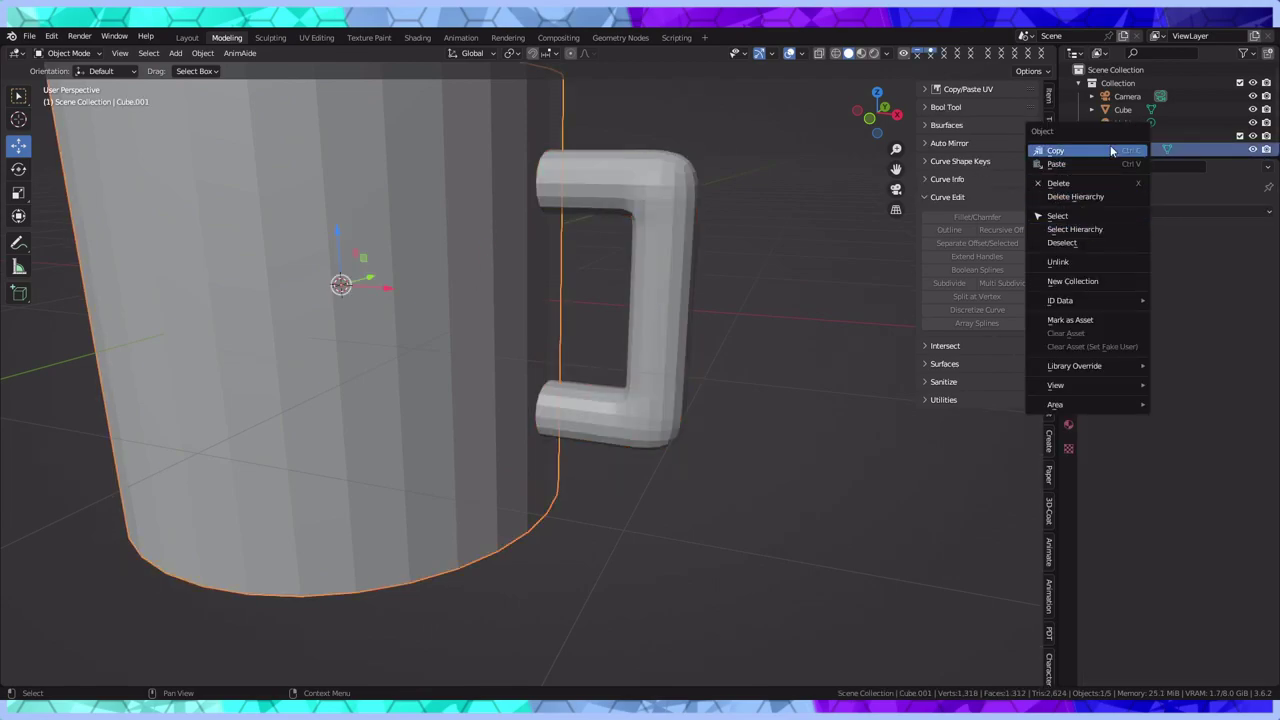
pyautogui.click(1111, 150)
pyautogui.hotkey('ctrl', 'v')
# Duplicate the handle and place the copy beside the original, farther from the mug
pyautogui.rightClick(627, 207)
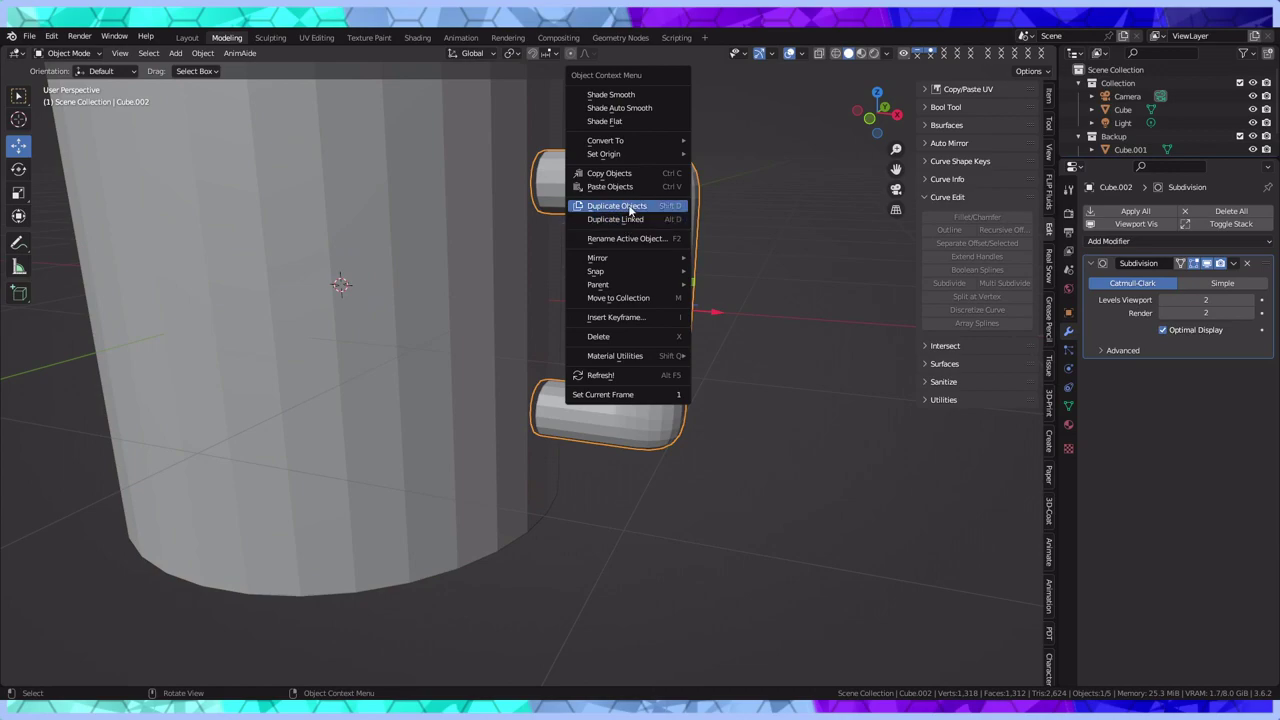
pyautogui.click(627, 207)
pyautogui.click(787, 180)
# Move the original handle Cube.002 back into the main Collection and select the duplicate Cube.003 in Backup
pyautogui.scroll(-2, 1119, 140)
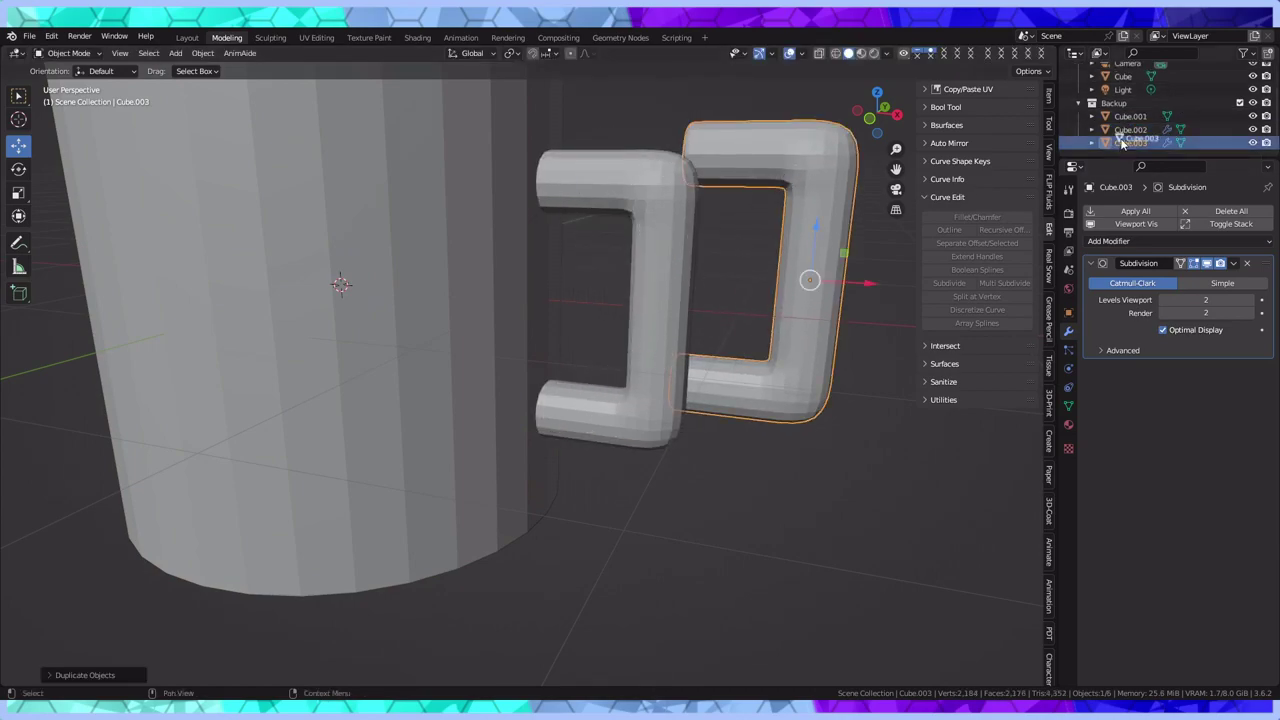
pyautogui.moveTo(1130, 130); pyautogui.dragTo(1124, 83)
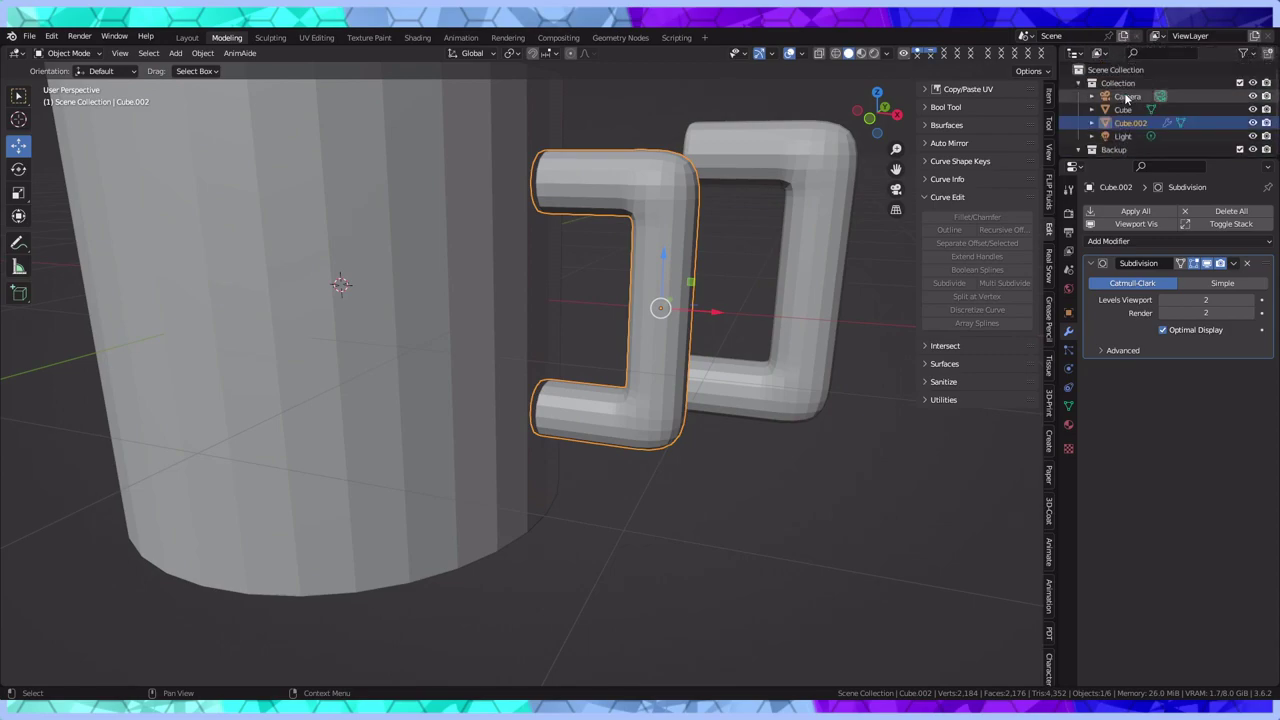
pyautogui.scroll(-2, 1127, 95)
pyautogui.click(1127, 130)
pyautogui.click(1124, 143)
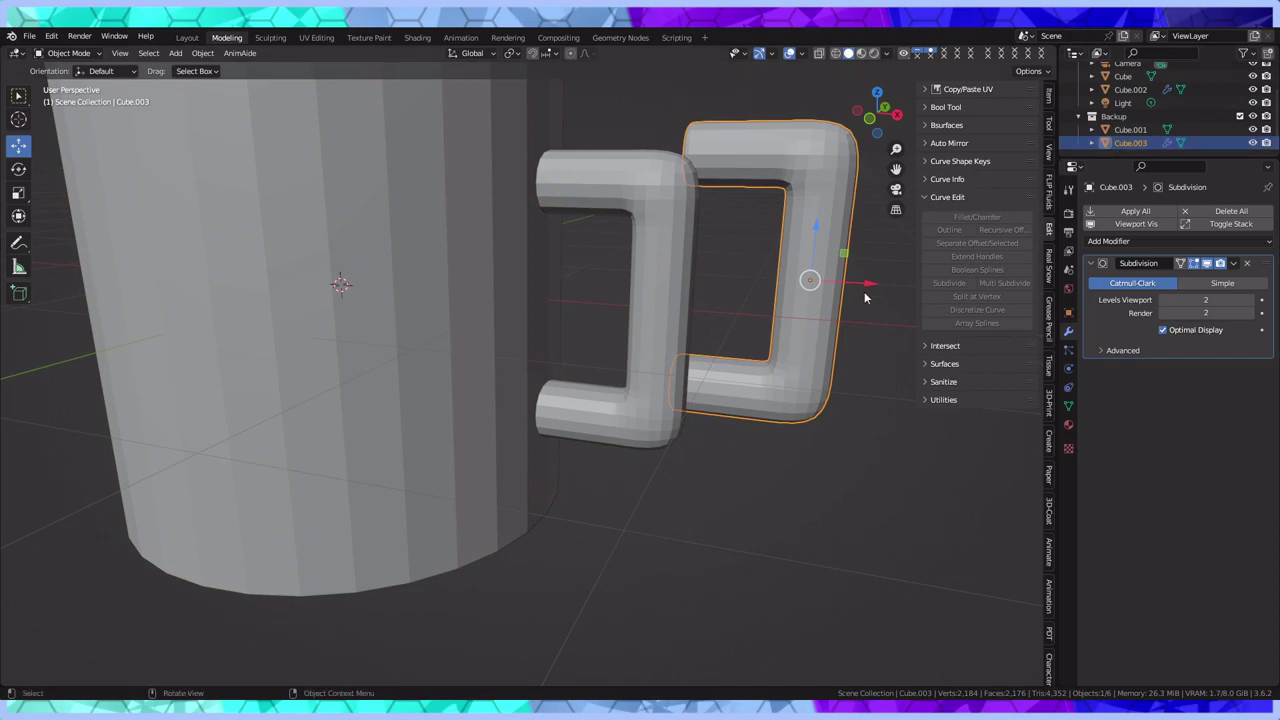
# Try to move the duplicate handle Cube.003 back over the original handle against the mug
pyautogui.moveTo(863, 286); pyautogui.dragTo(697, 286)
pyautogui.moveTo(697, 286); pyautogui.dragTo(665, 327, button='middle')
pyautogui.moveTo(663, 335); pyautogui.dragTo(454, 380)
# Snap Cube.003 to the 3D cursor and move it about 1.647 m along X onto the original handle
pyautogui.click(202, 53)
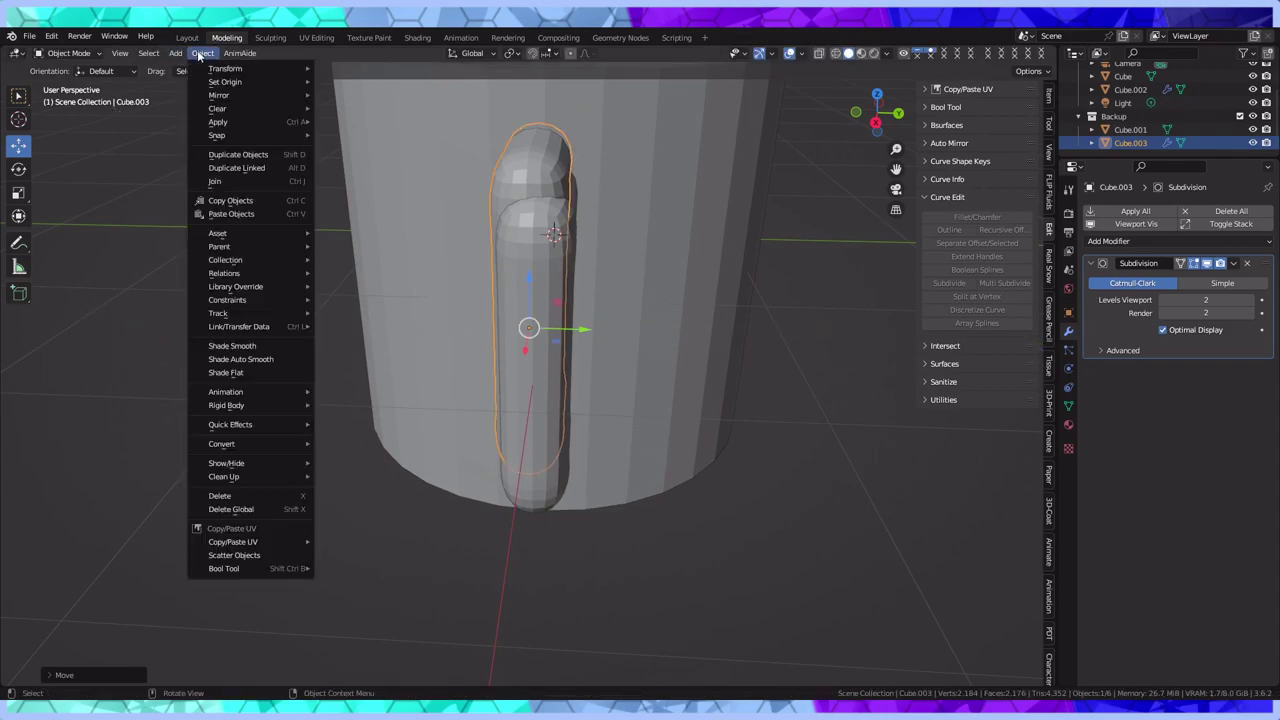
pyautogui.moveTo(223, 135)
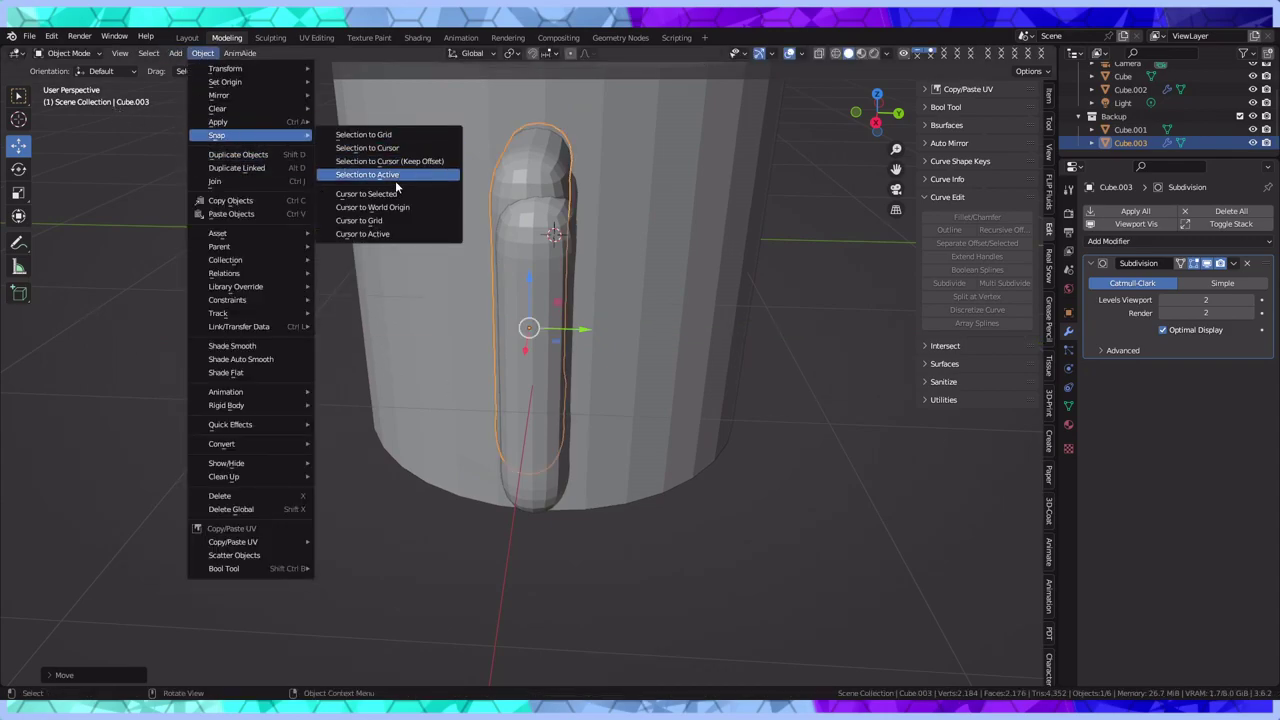
pyautogui.click(390, 148)
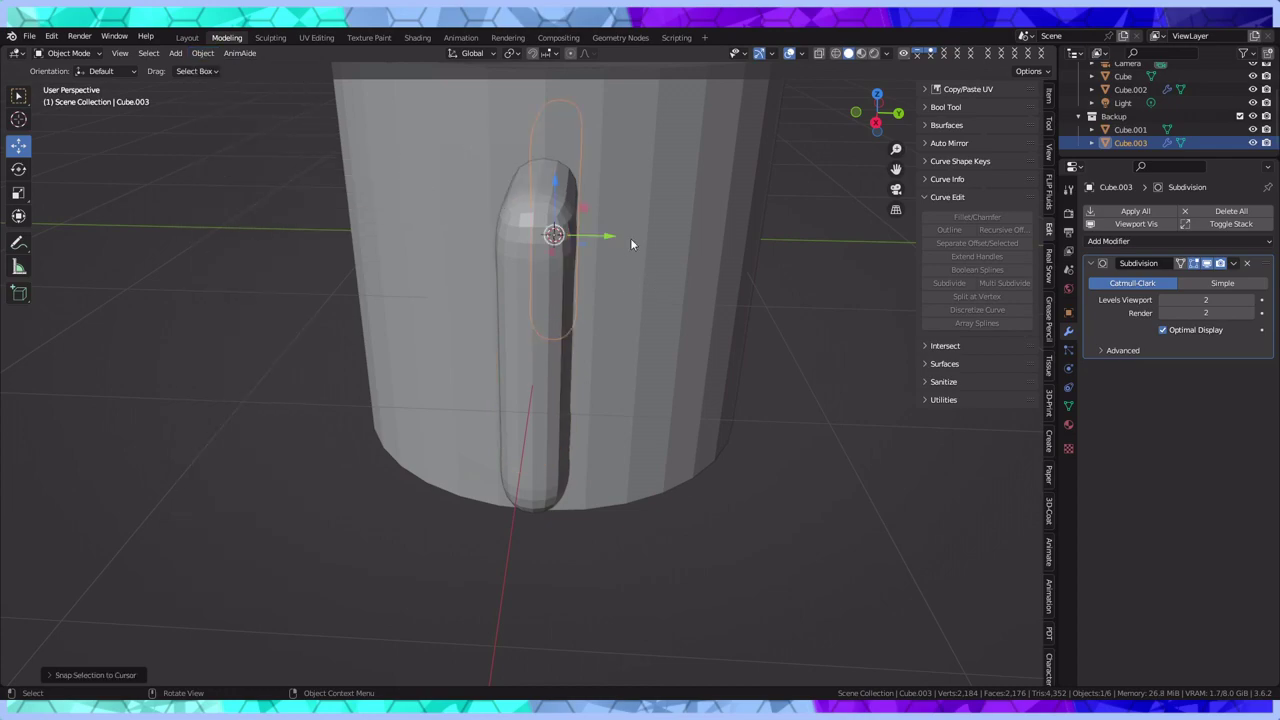
pyautogui.moveTo(629, 240); pyautogui.dragTo(534, 226, button='middle')
pyautogui.press('g')
pyautogui.press('x')
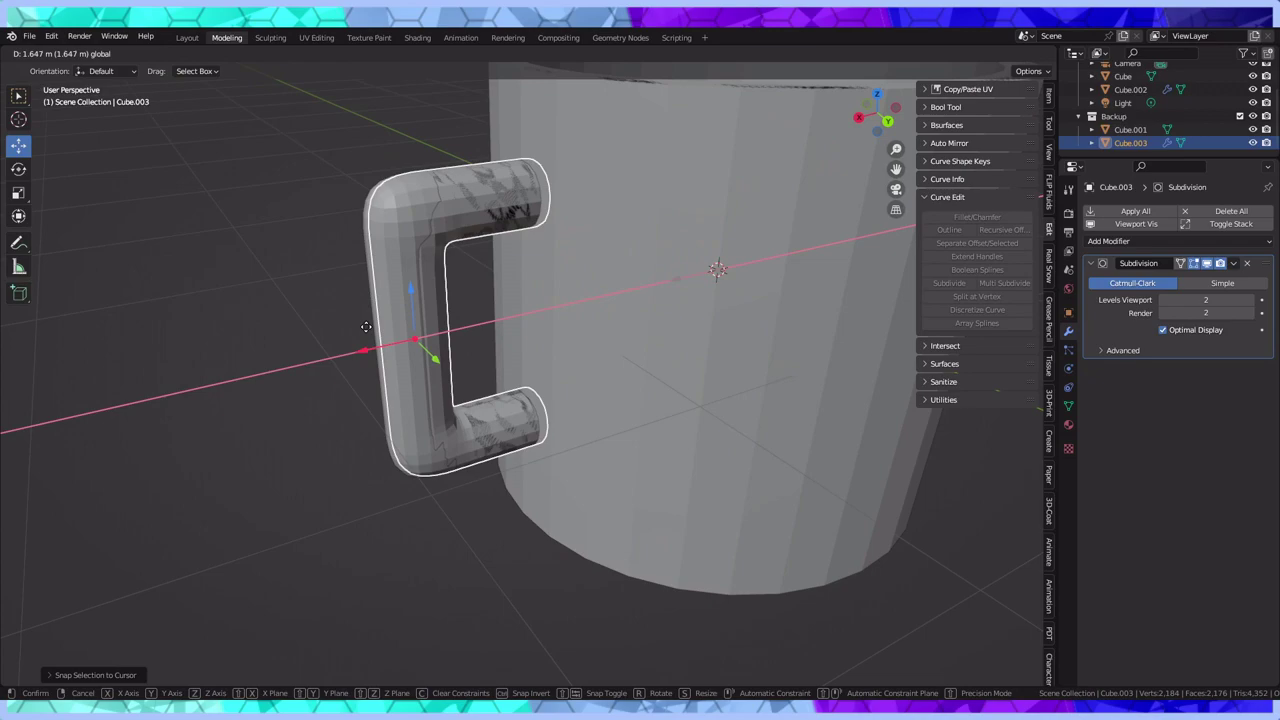
pyautogui.click(547, 323)
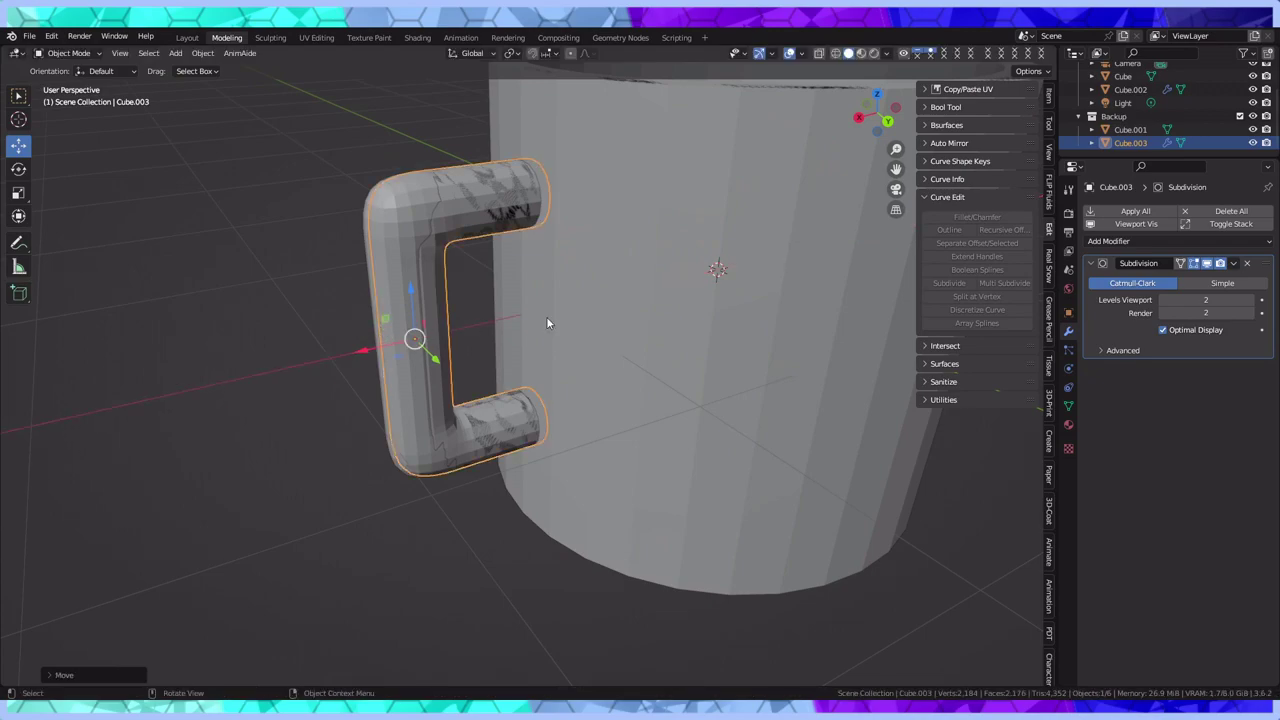
# Exclude the Backup collection from the view layer and save the file
pyautogui.click(1240, 116)
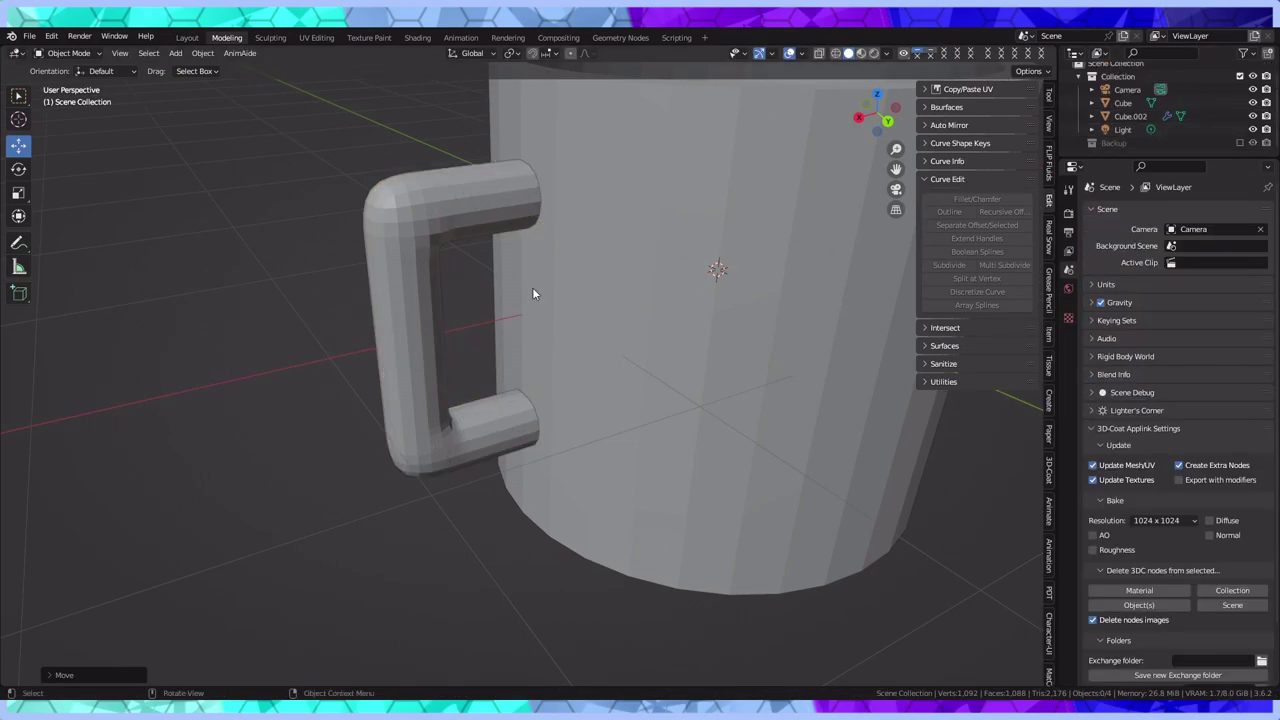
pyautogui.click(29, 35)
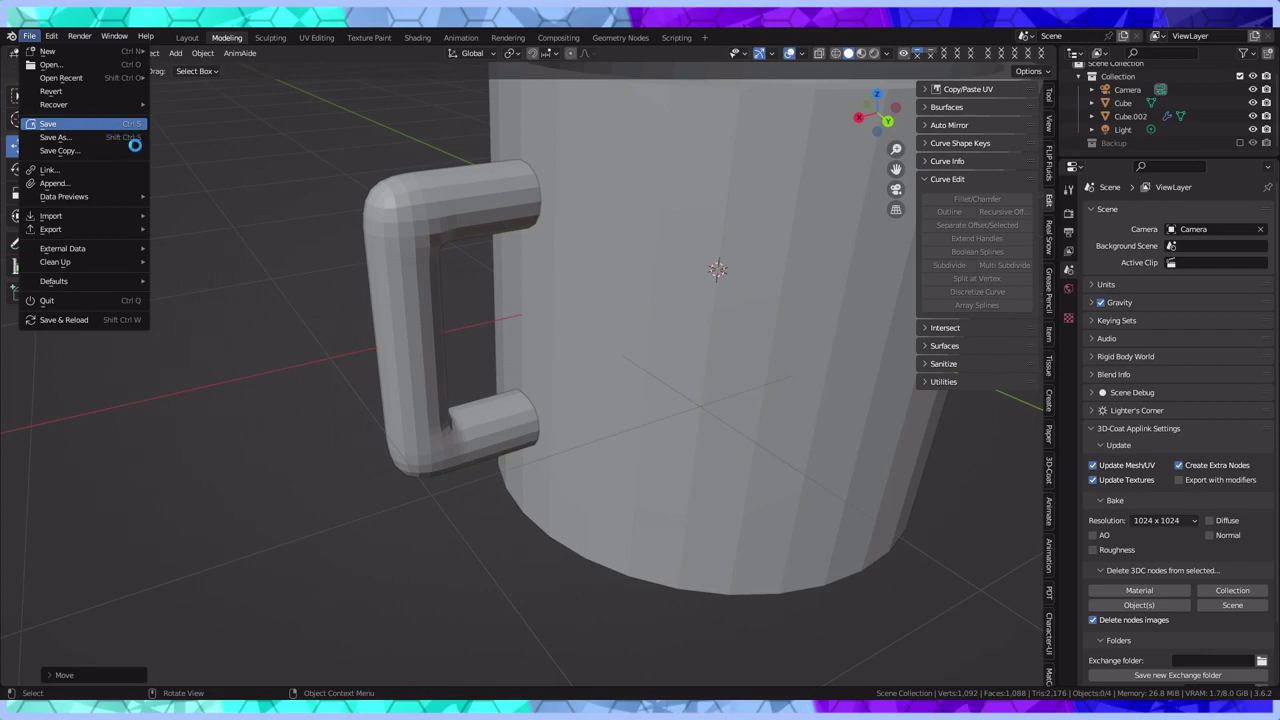
pyautogui.click(136, 124)
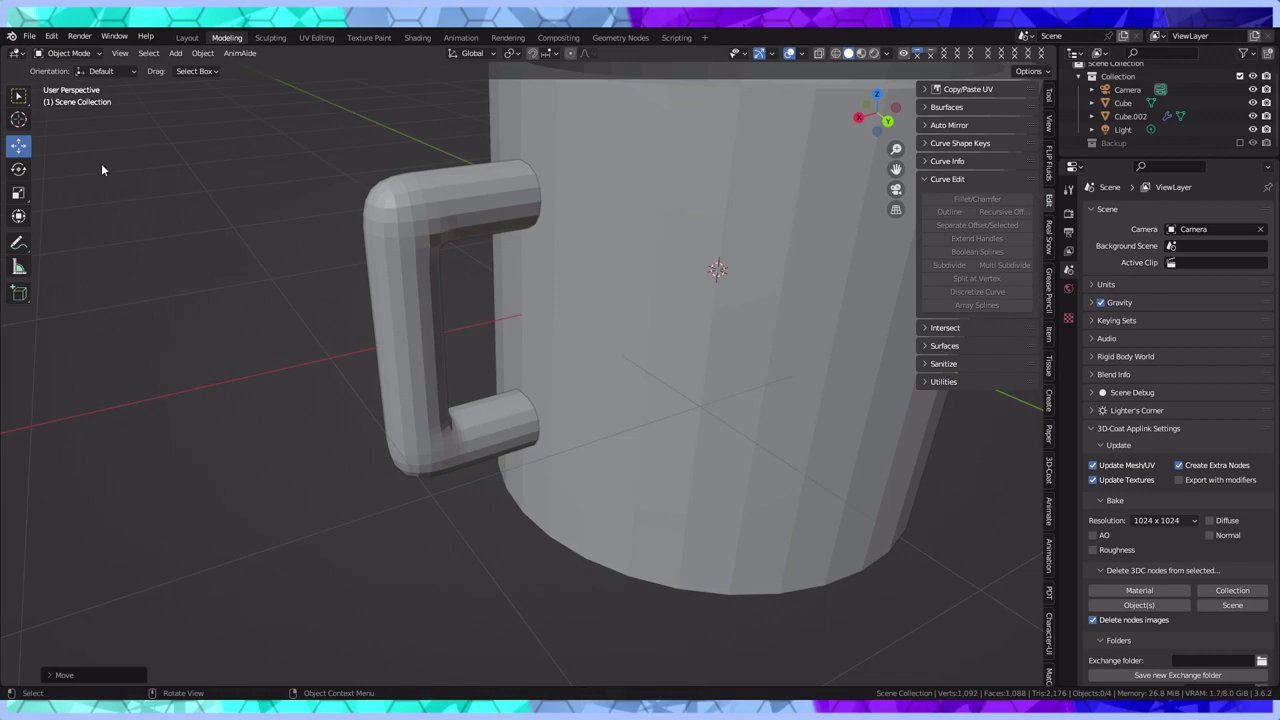
# Apply smooth shading to the mug body Cube
pyautogui.moveTo(139, 120); pyautogui.dragTo(503, 209, button='middle')
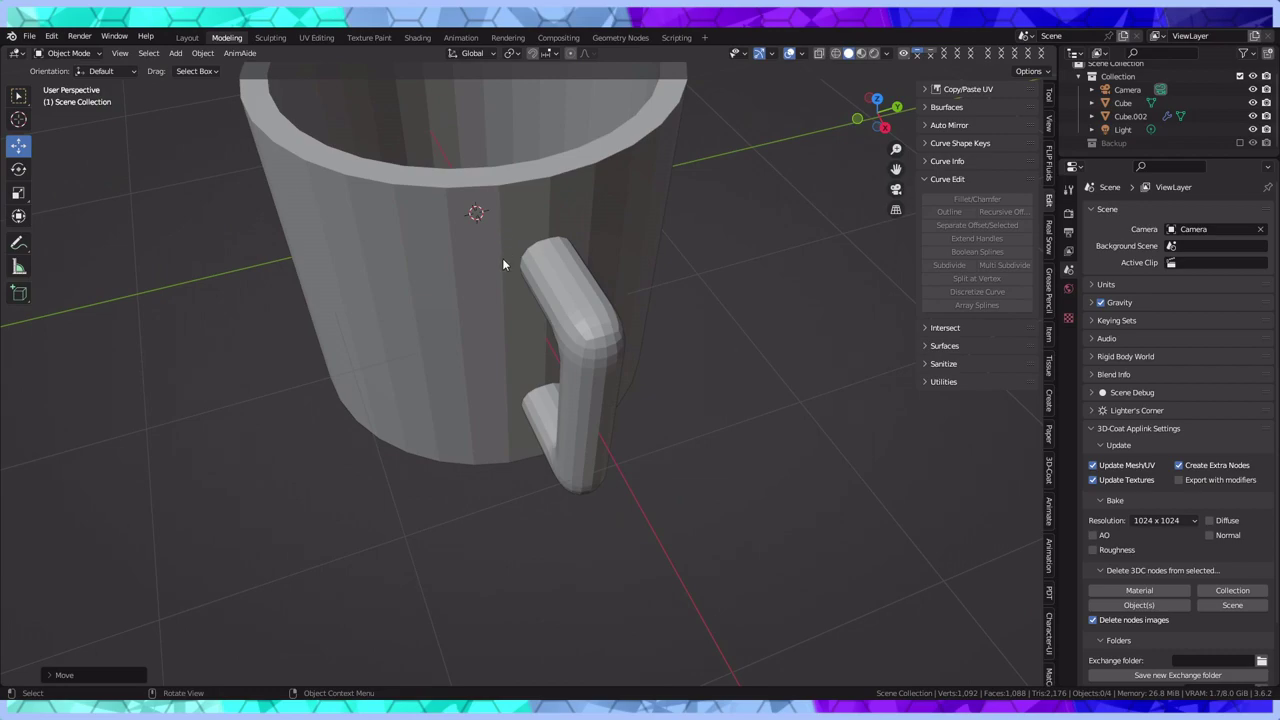
pyautogui.moveTo(512, 264); pyautogui.dragTo(443, 250, button='middle')
pyautogui.click(444, 251)
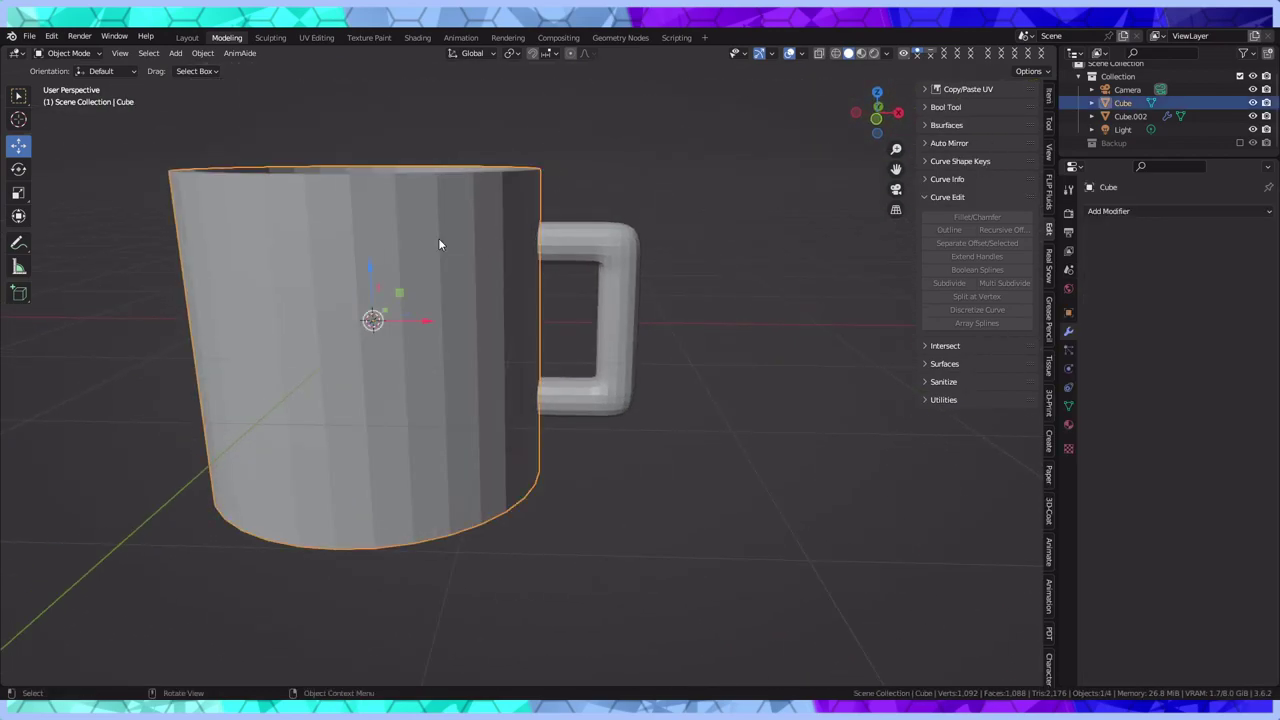
pyautogui.click(203, 53)
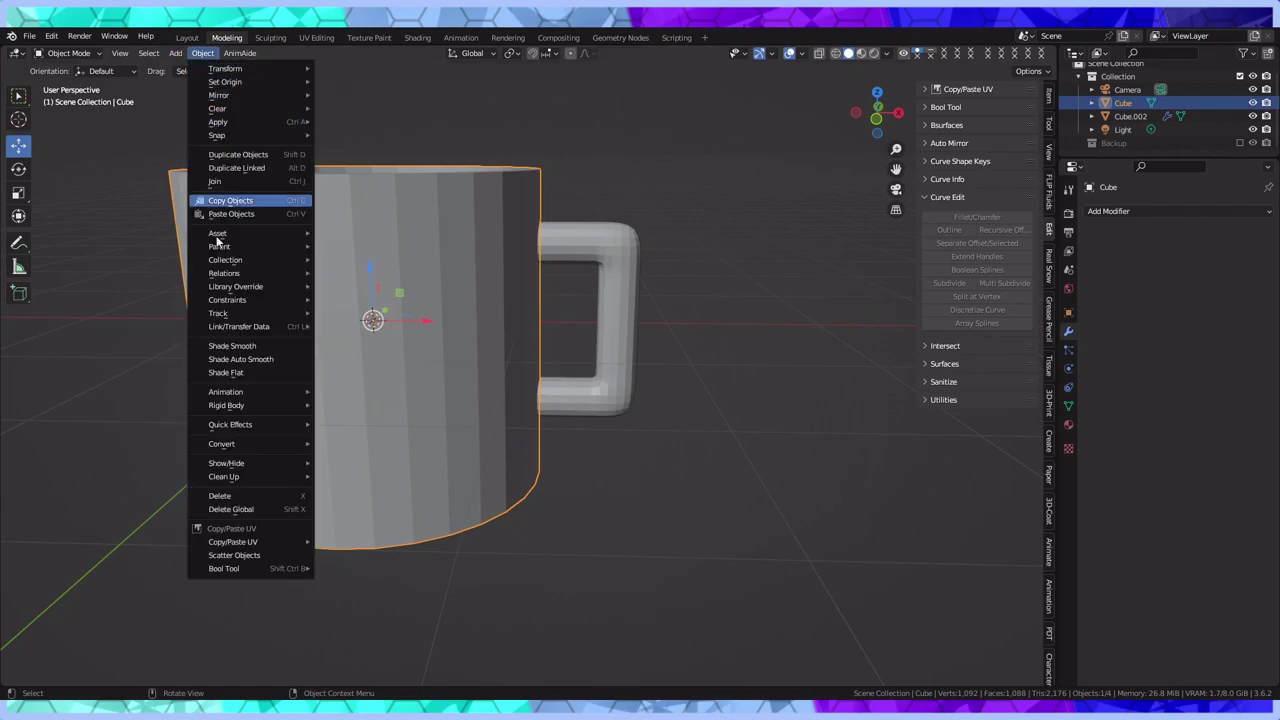
pyautogui.click(250, 346)
# Apply smooth shading to the handle Cube.002
pyautogui.moveTo(259, 347); pyautogui.dragTo(676, 427, button='middle')
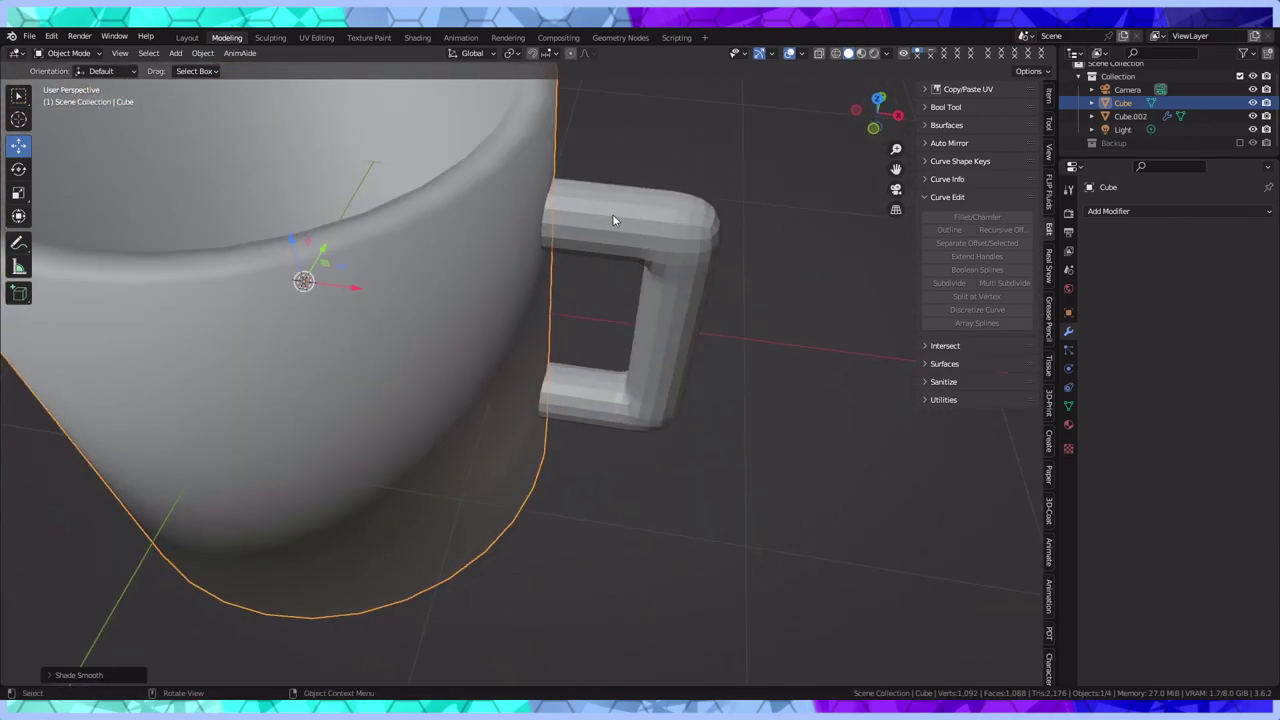
pyautogui.click(613, 220)
pyautogui.click(201, 53)
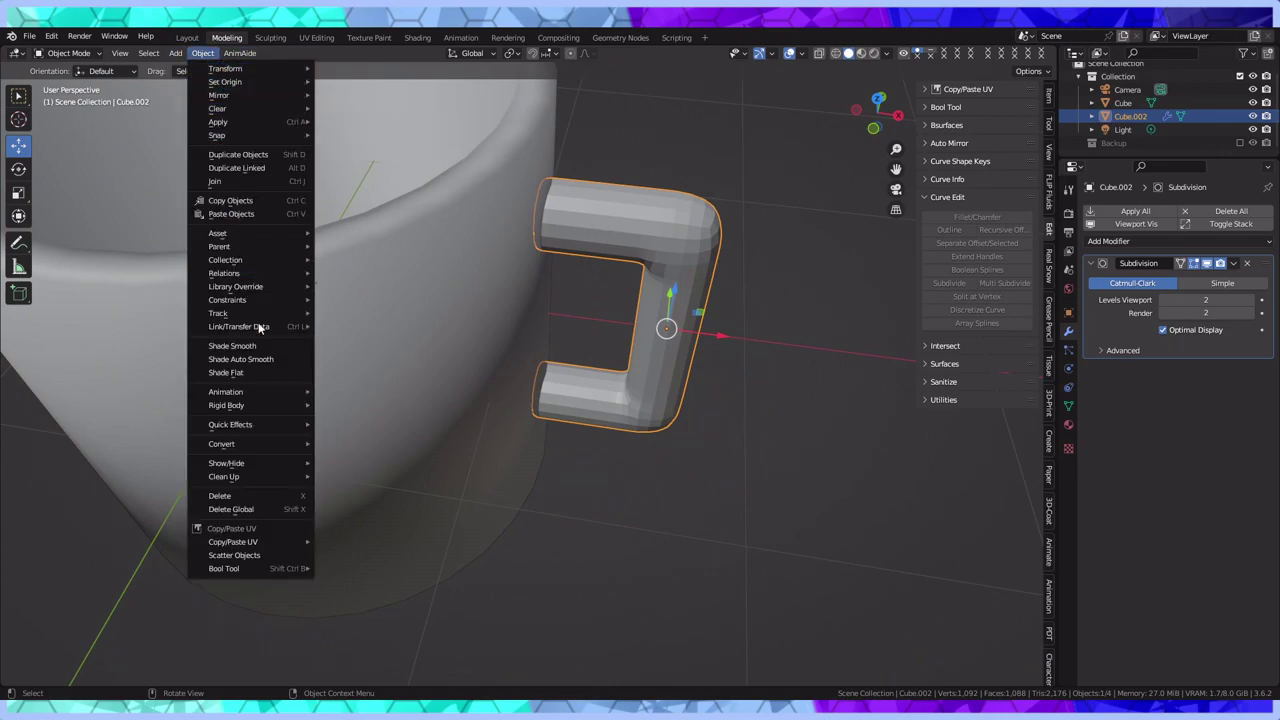
pyautogui.click(243, 346)
# Examine the smooth-shaded mug body and handle from several sides
pyautogui.scroll(-8, 682, 196)
pyautogui.moveTo(682, 196); pyautogui.dragTo(437, 271, button='middle')
pyautogui.scroll(3, 682, 251)
pyautogui.click(683, 258)
pyautogui.scroll(3, 683, 258)
pyautogui.scroll(-3, 560, 225)
pyautogui.moveTo(623, 208); pyautogui.dragTo(658, 229, button='middle')
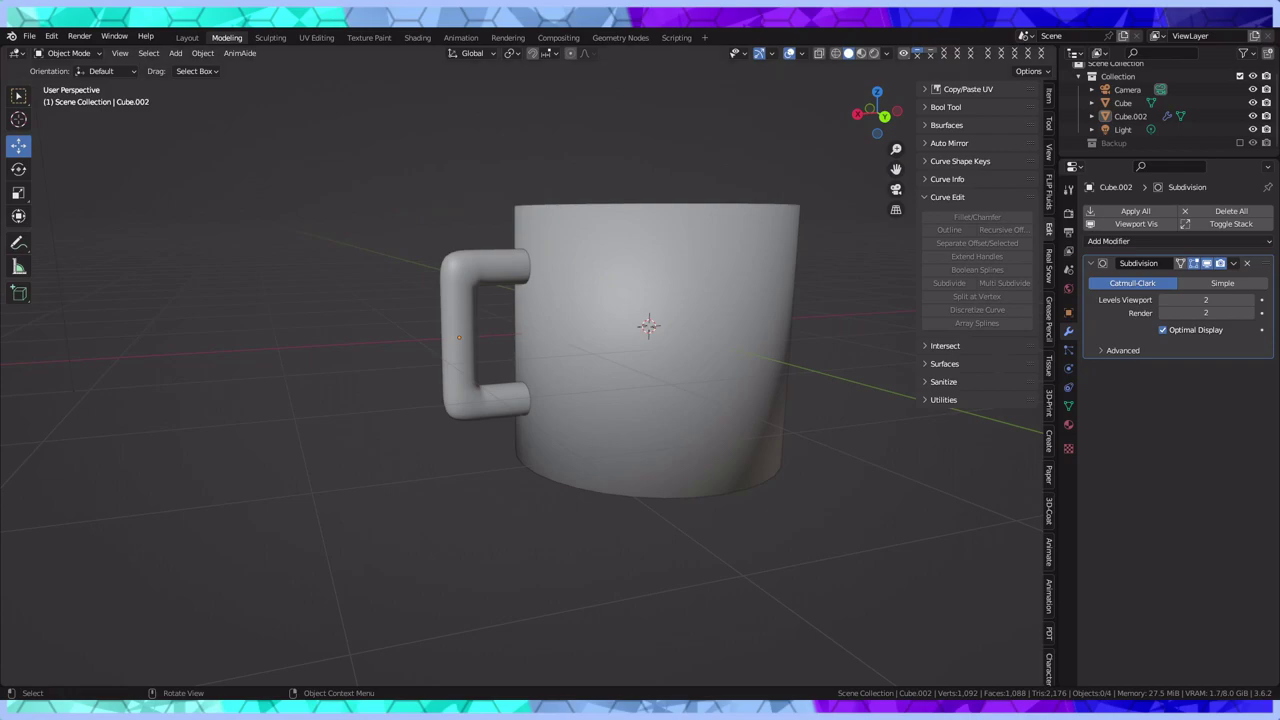
pyautogui.moveTo(754, 400); pyautogui.dragTo(694, 397, button='middle')
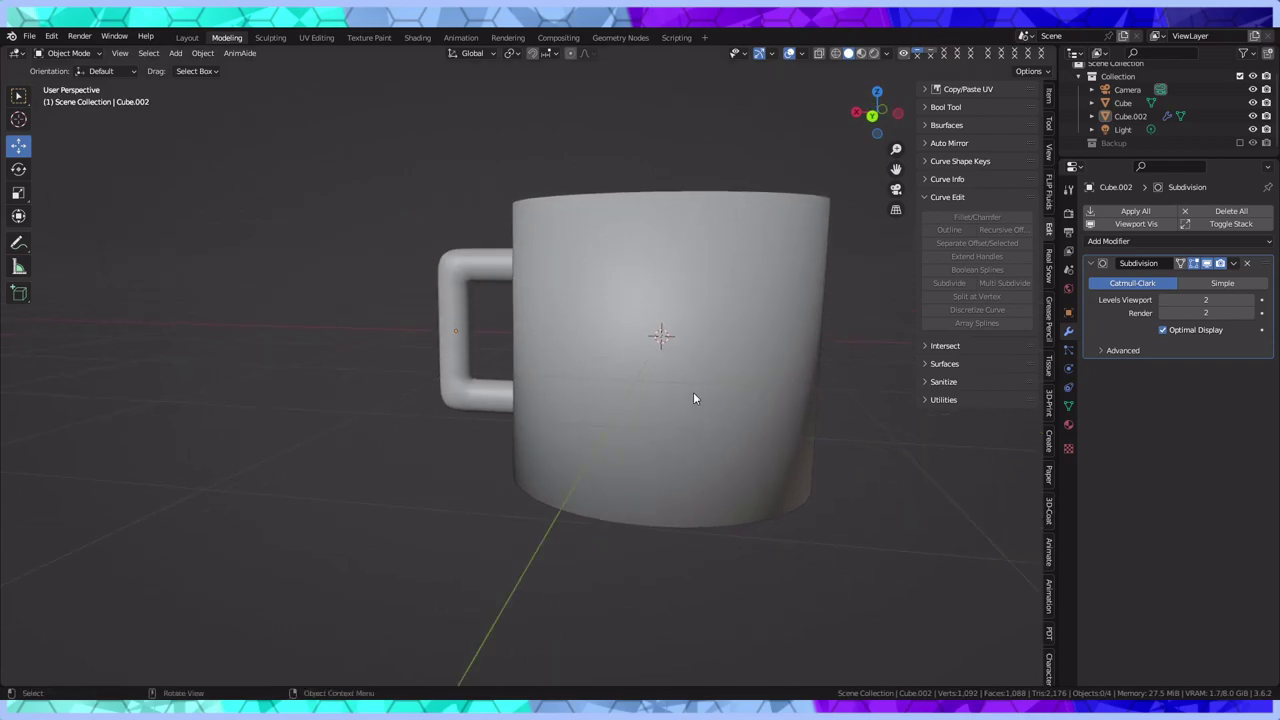
pyautogui.scroll(2, 695, 398)
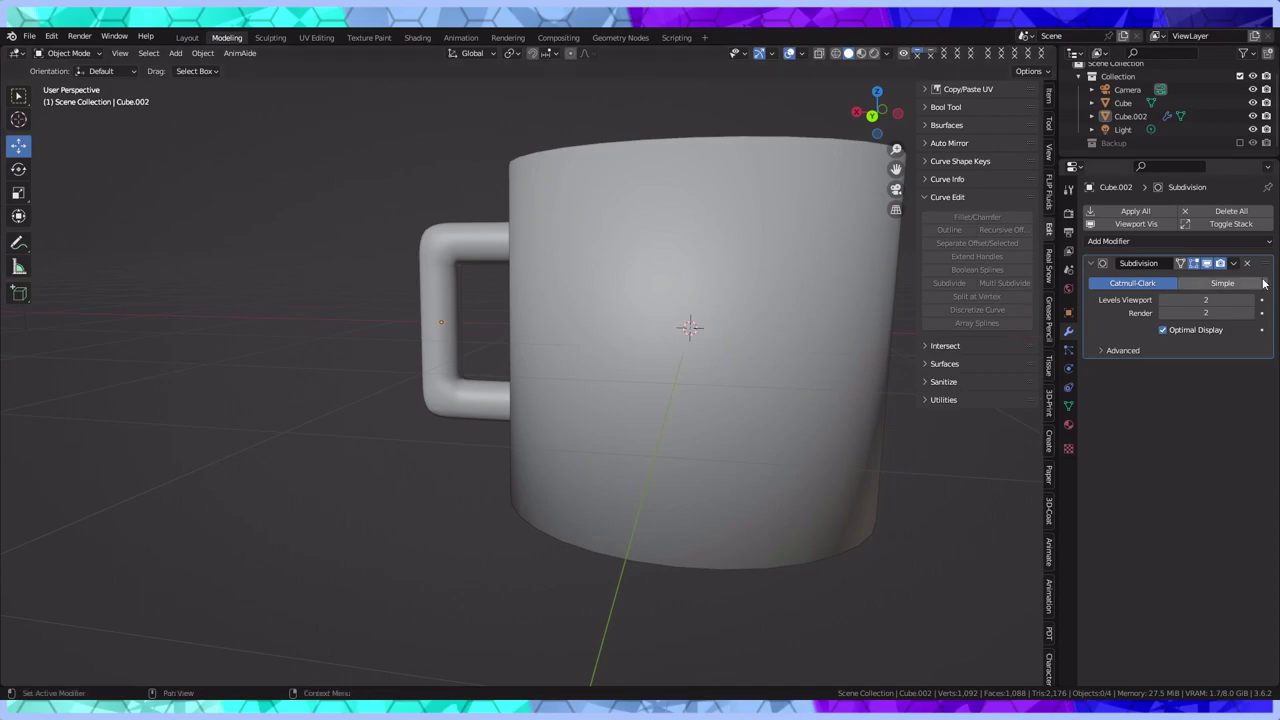
# Apply the Subdivision modifier on the handle Cube.002
pyautogui.click(1236, 263)
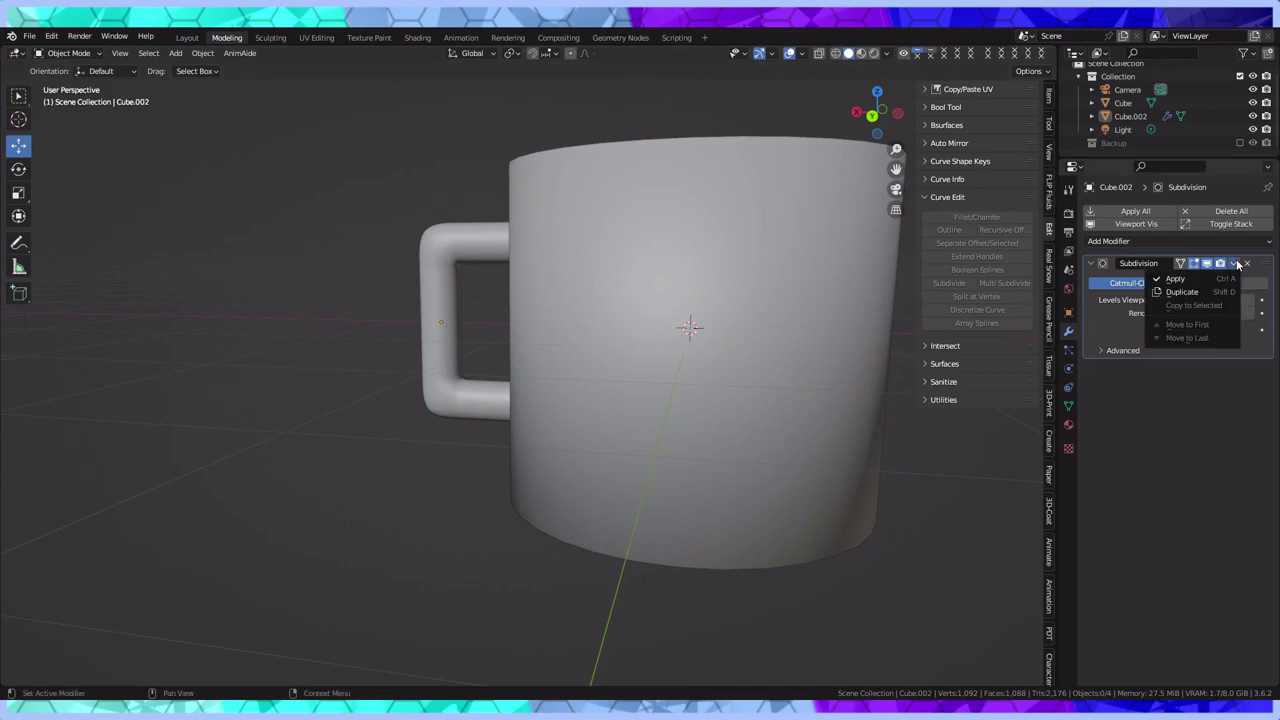
pyautogui.click(1180, 278)
pyautogui.moveTo(658, 304); pyautogui.dragTo(690, 149, button='middle')
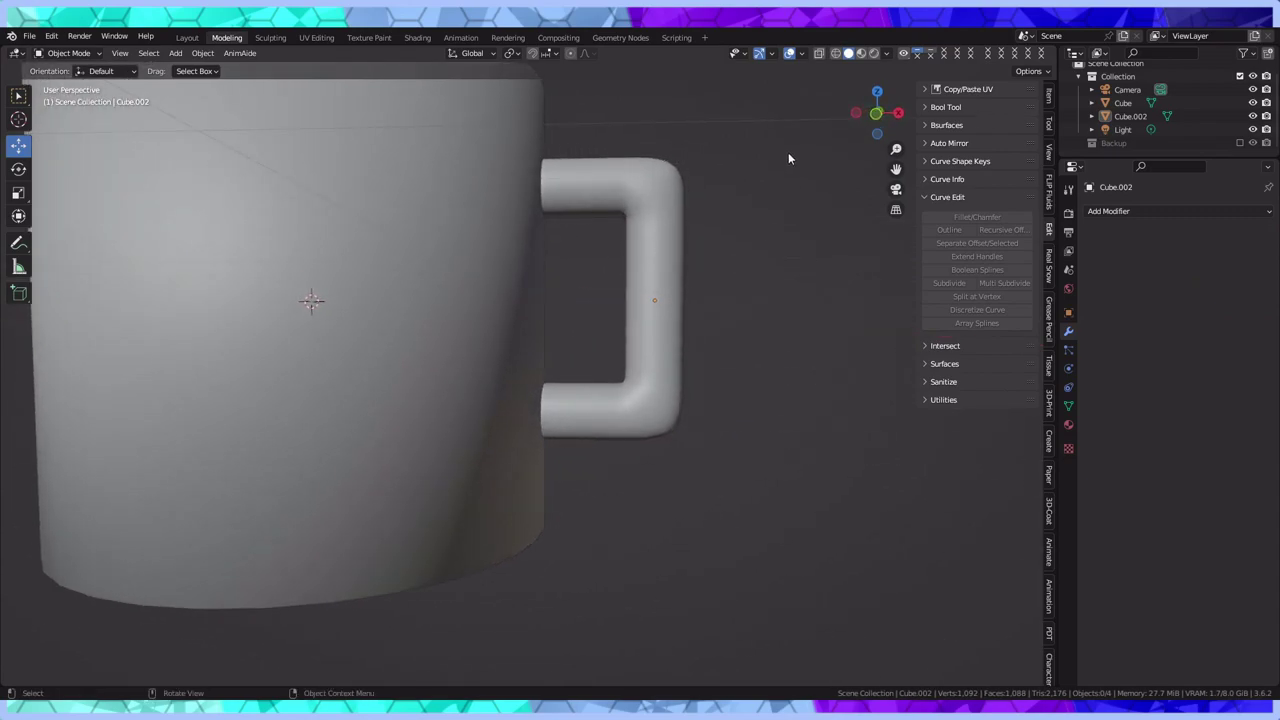
pyautogui.moveTo(651, 286); pyautogui.dragTo(520, 323, button='middle')
# Add a Boolean modifier to the mug body, set to Union with Cube.002 as its object
pyautogui.click(706, 160)
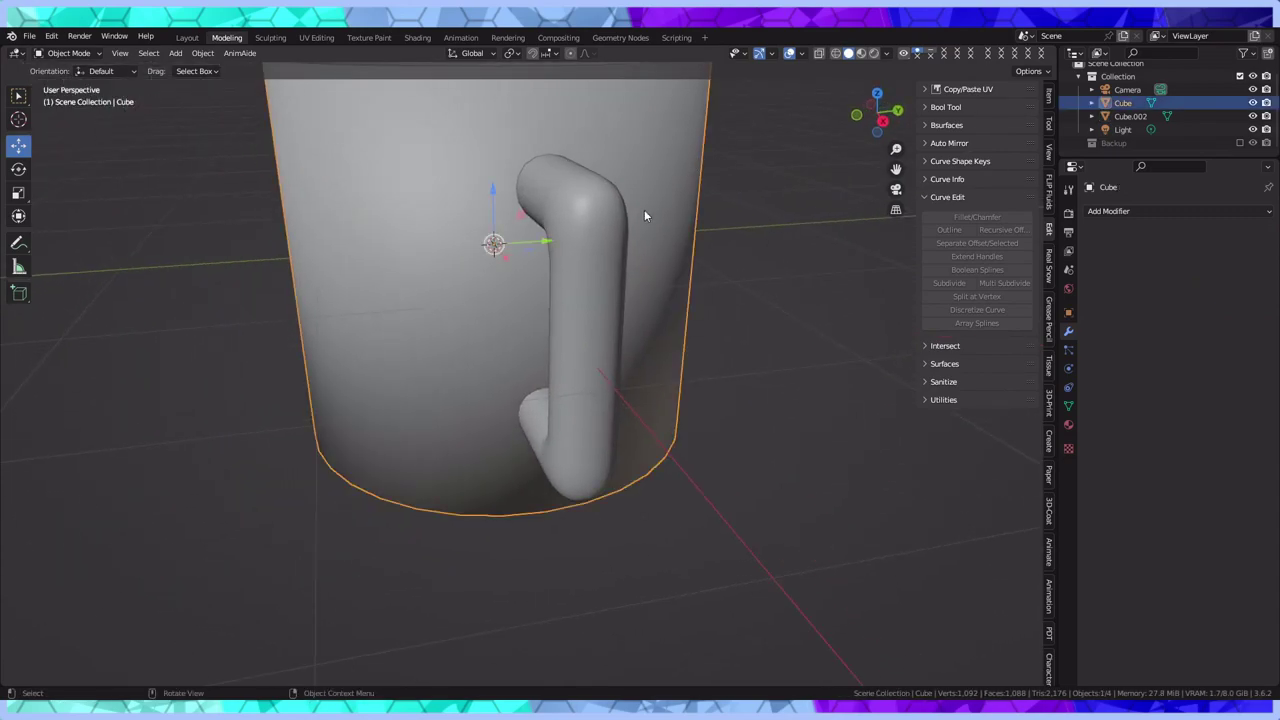
pyautogui.click(1138, 211)
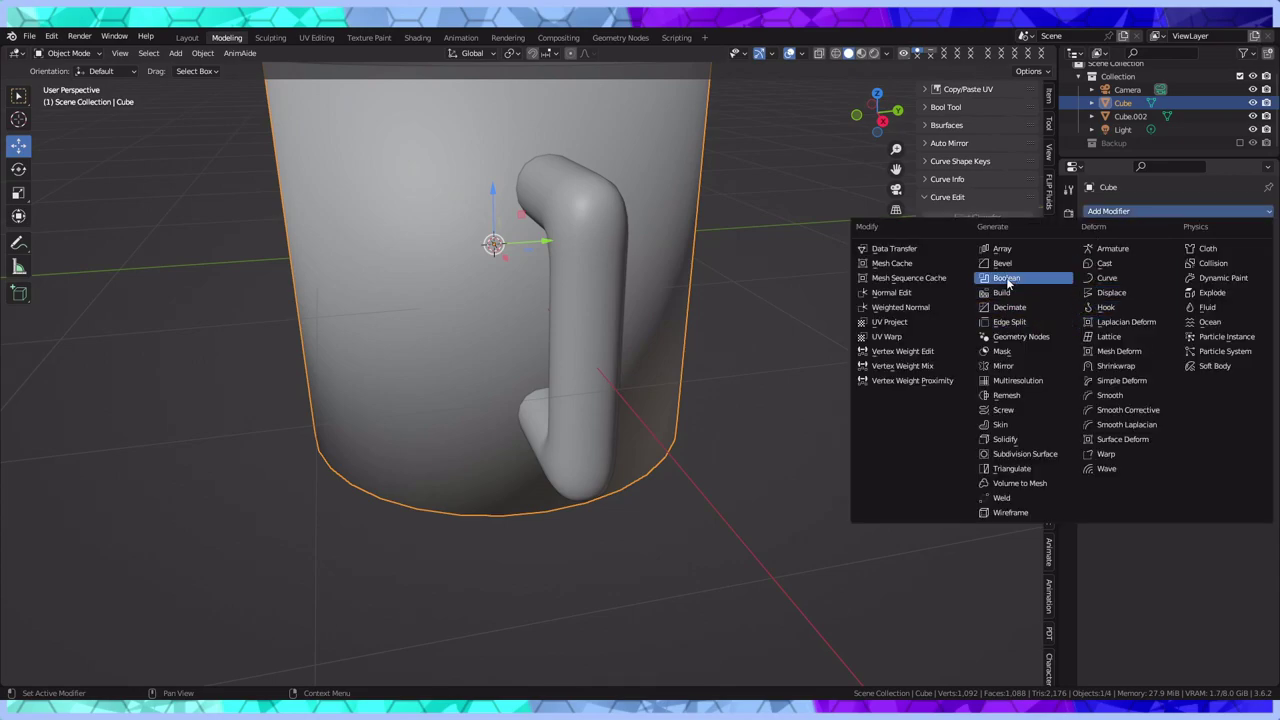
pyautogui.click(1000, 280)
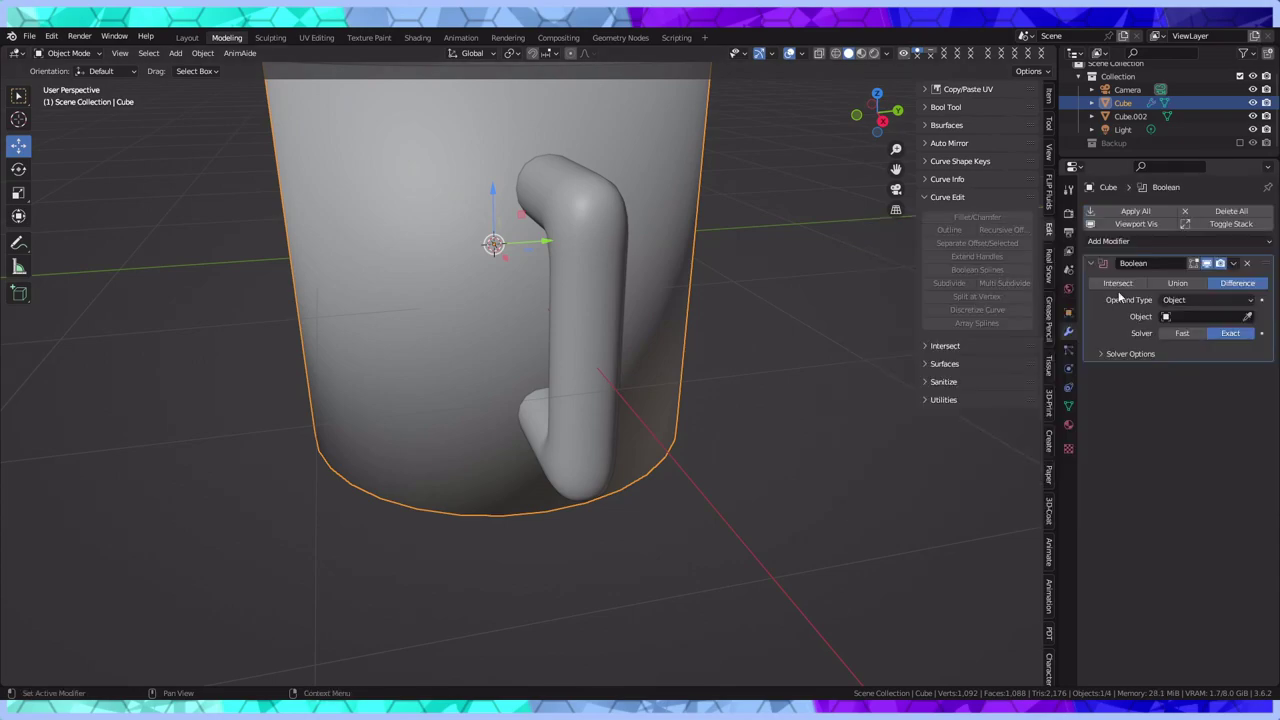
pyautogui.click(1178, 283)
pyautogui.click(1190, 316)
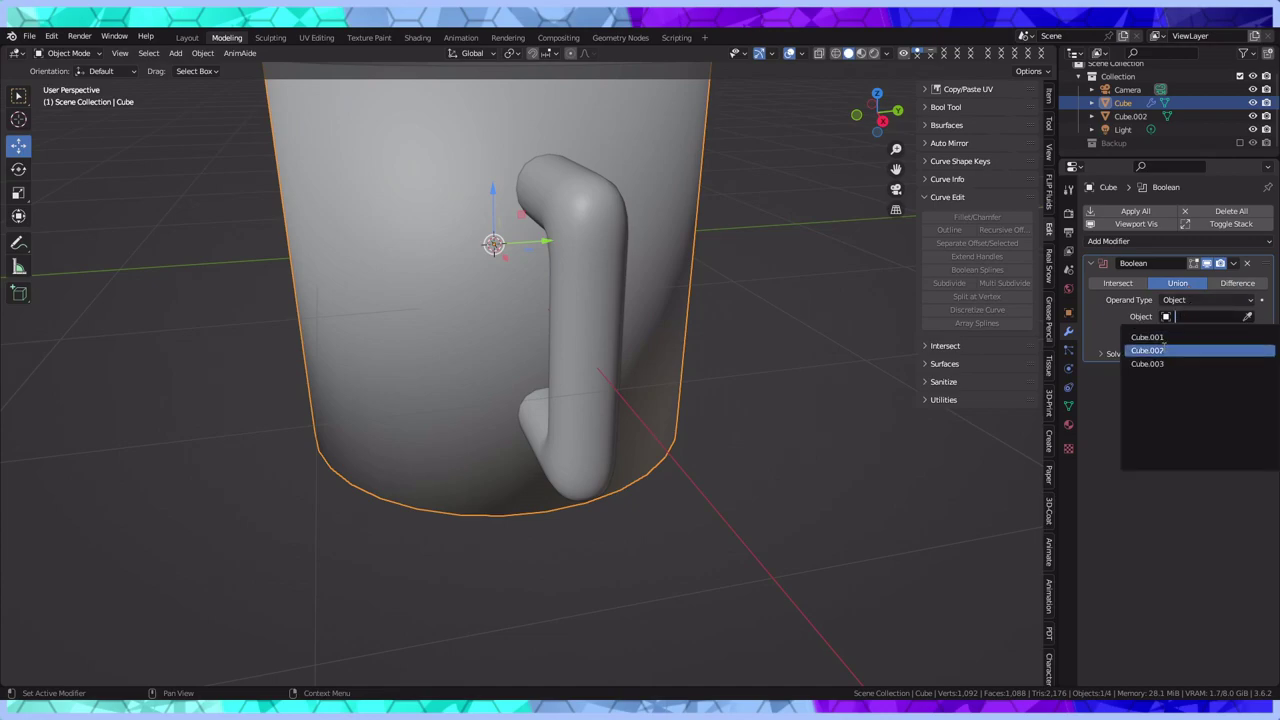
pyautogui.click(1160, 351)
pyautogui.moveTo(898, 346); pyautogui.dragTo(460, 300, button='middle')
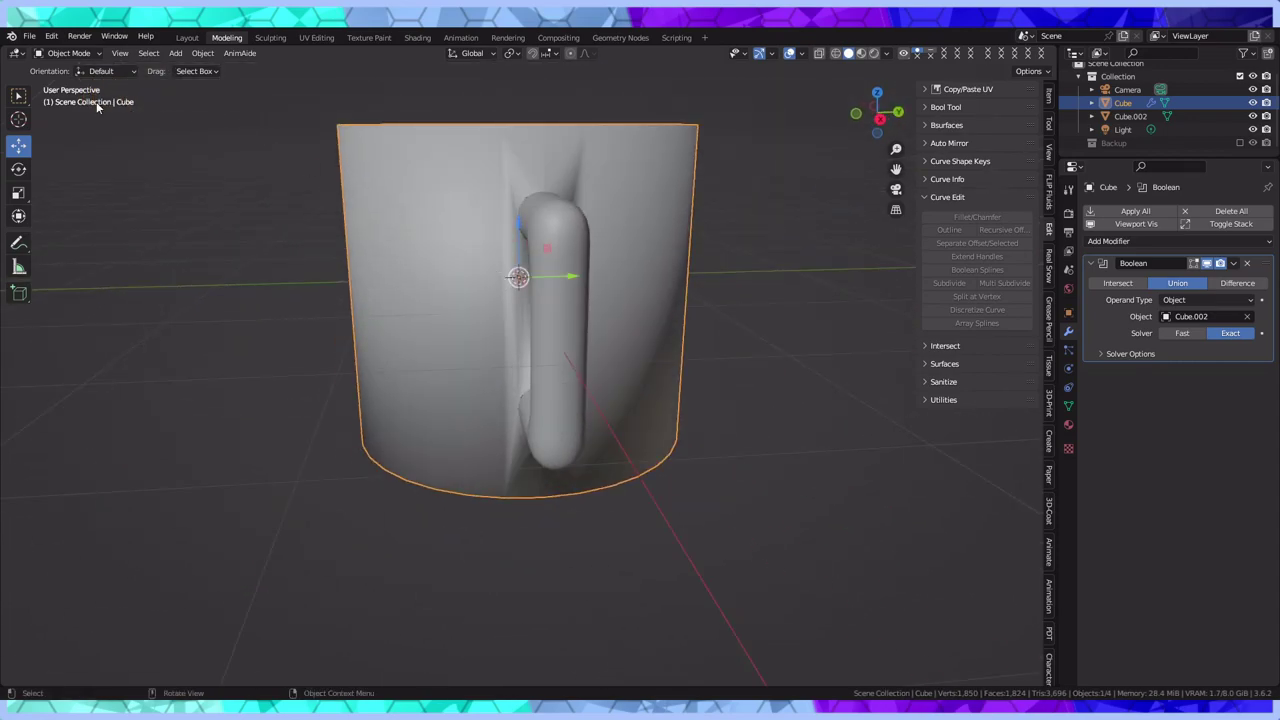
# In Edit Mode, add a horizontal loop cut around the mug body and lower it to just above the handle's lower joint
pyautogui.click(66, 53)
pyautogui.click(68, 82)
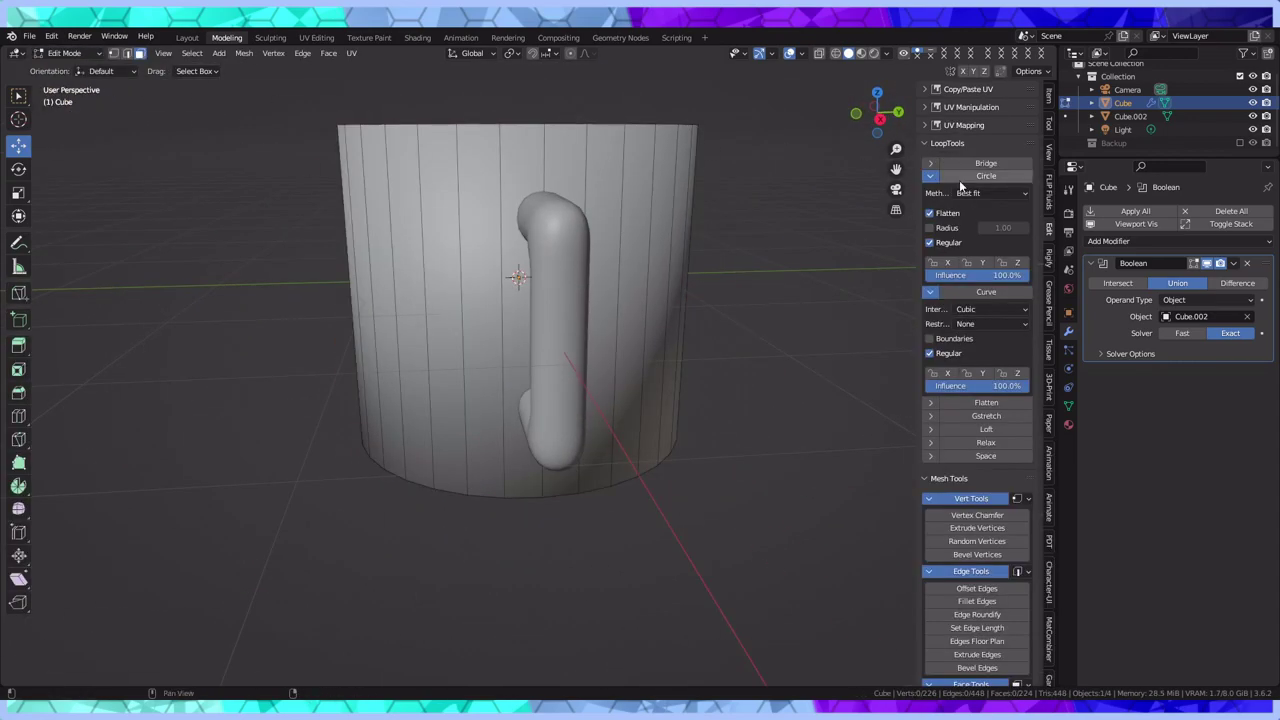
pyautogui.moveTo(440, 240); pyautogui.dragTo(567, 197, button='middle')
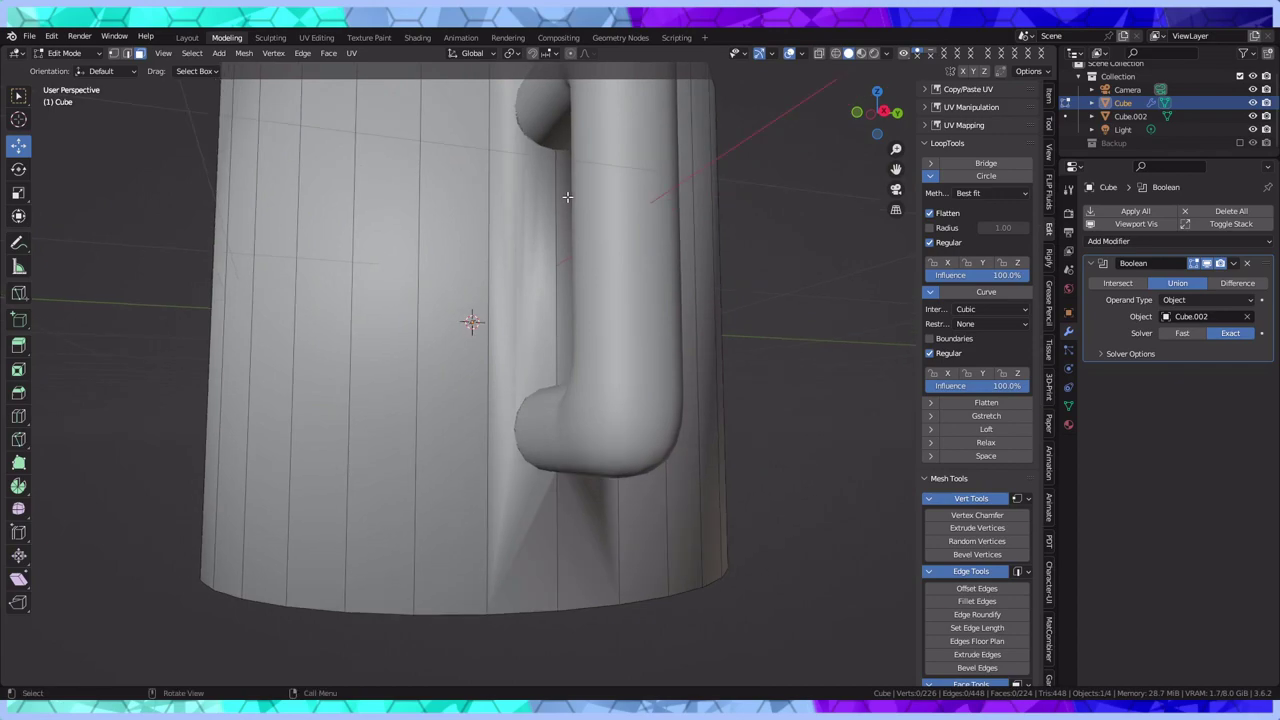
pyautogui.moveTo(568, 207); pyautogui.dragTo(591, 253, button='middle')
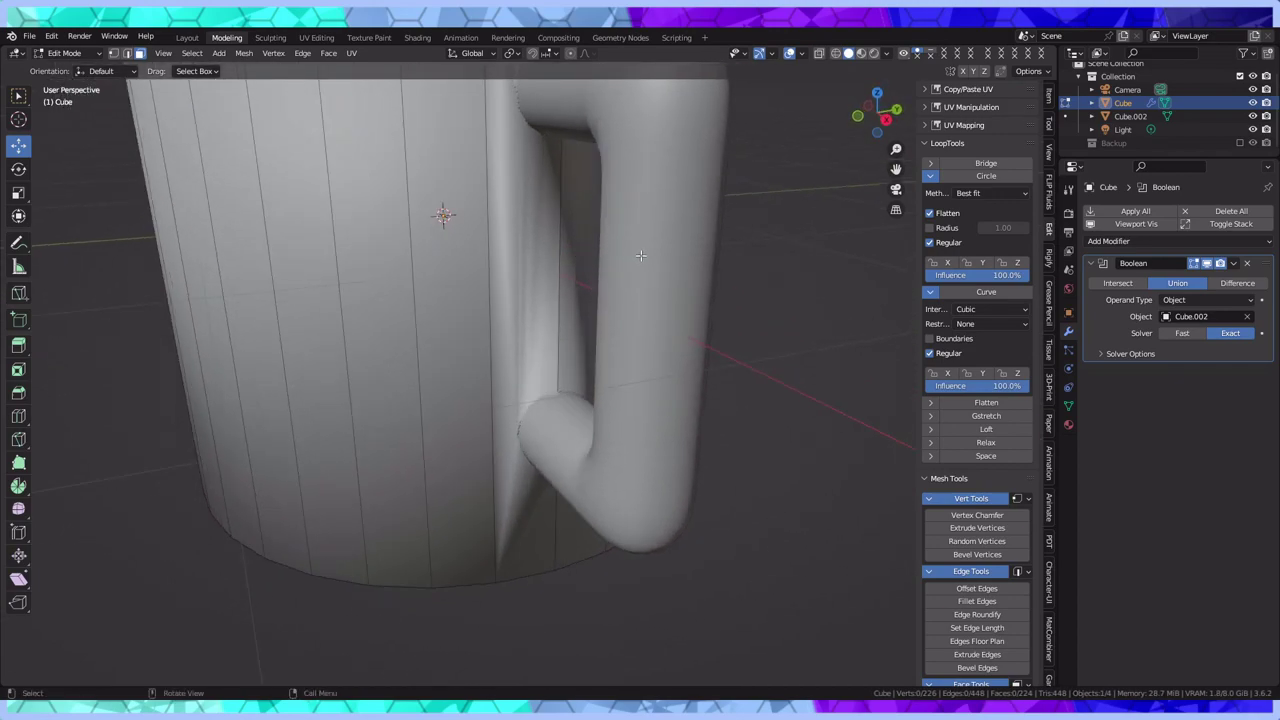
pyautogui.moveTo(649, 285); pyautogui.dragTo(673, 236, button='middle')
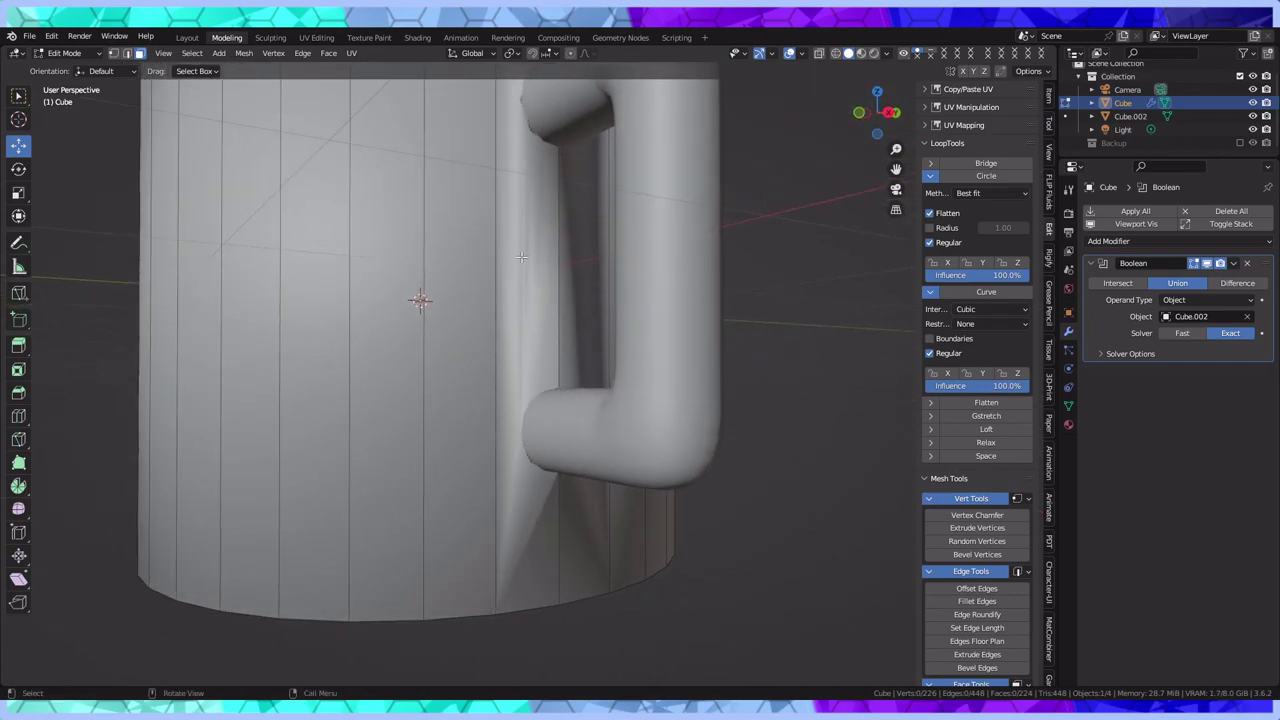
pyautogui.click(18, 415)
pyautogui.click(412, 353)
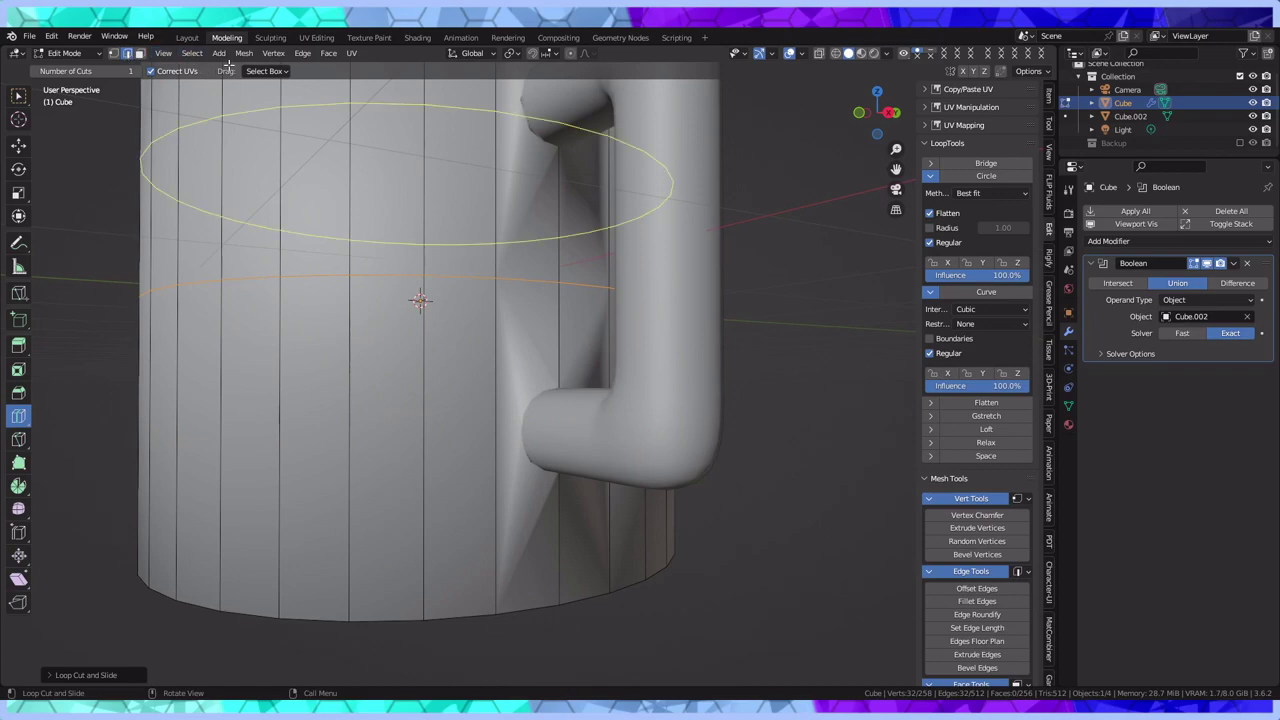
pyautogui.click(26, 145)
pyautogui.moveTo(418, 260); pyautogui.dragTo(424, 313)
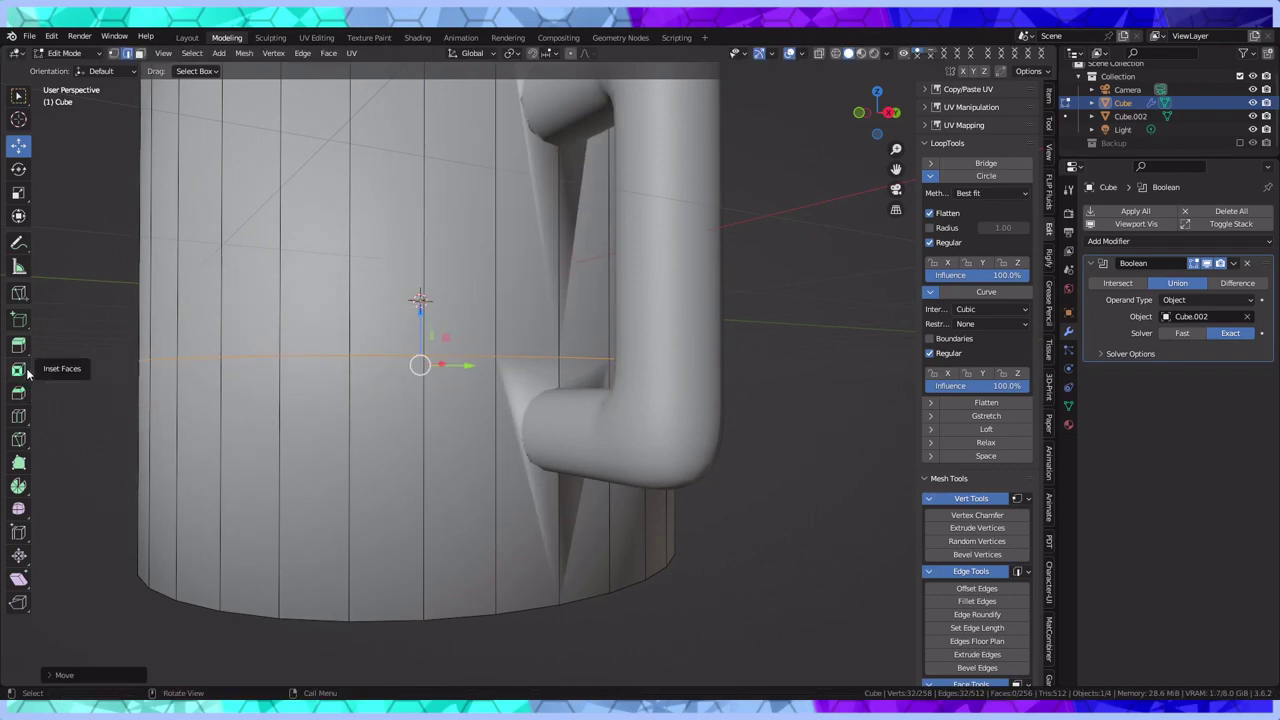
# Add a second loop cut around the mug body and lower it about 0.09 m to just below the handle's lower joint
pyautogui.click(19, 417)
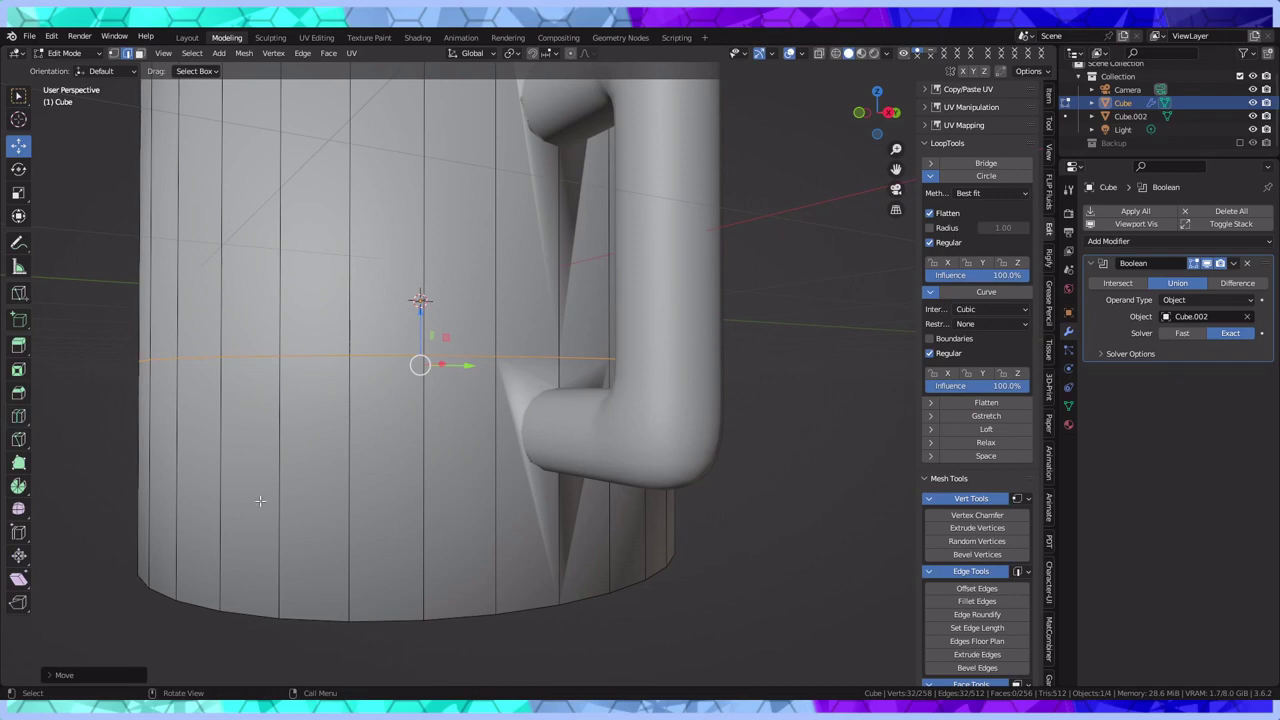
pyautogui.click(19, 420)
pyautogui.click(400, 523)
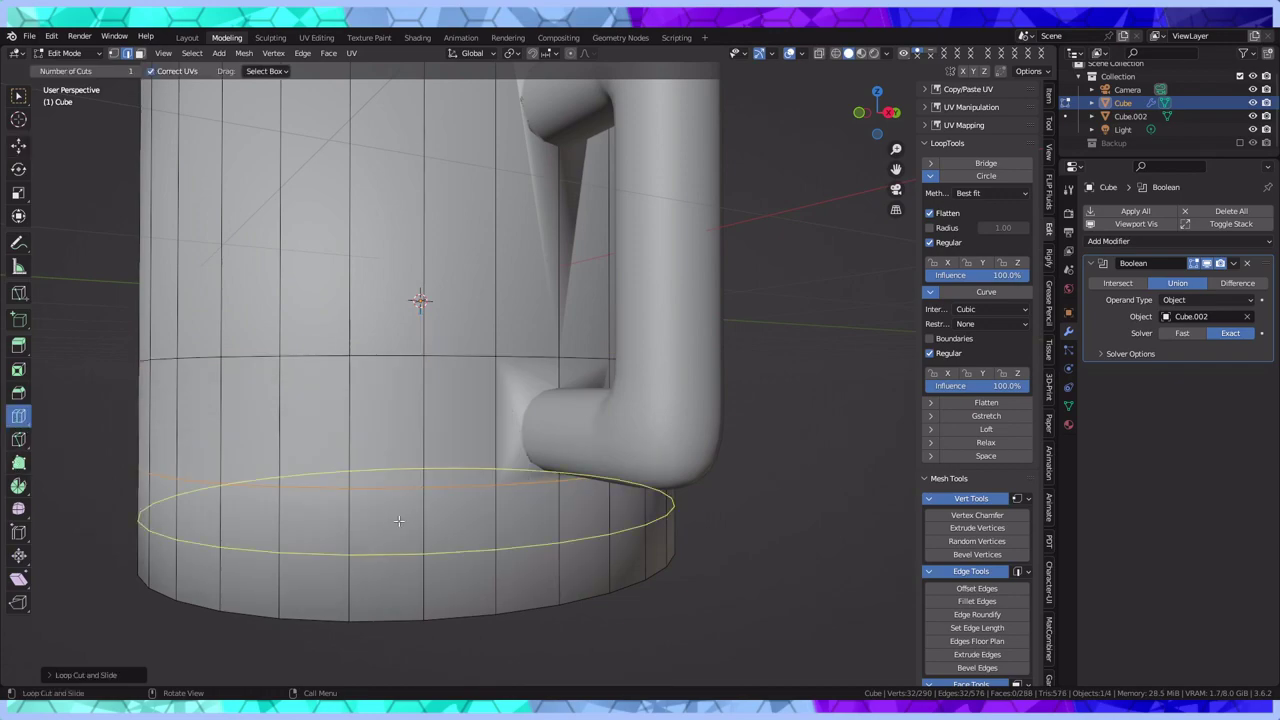
pyautogui.click(18, 146)
pyautogui.moveTo(423, 400); pyautogui.dragTo(420, 430)
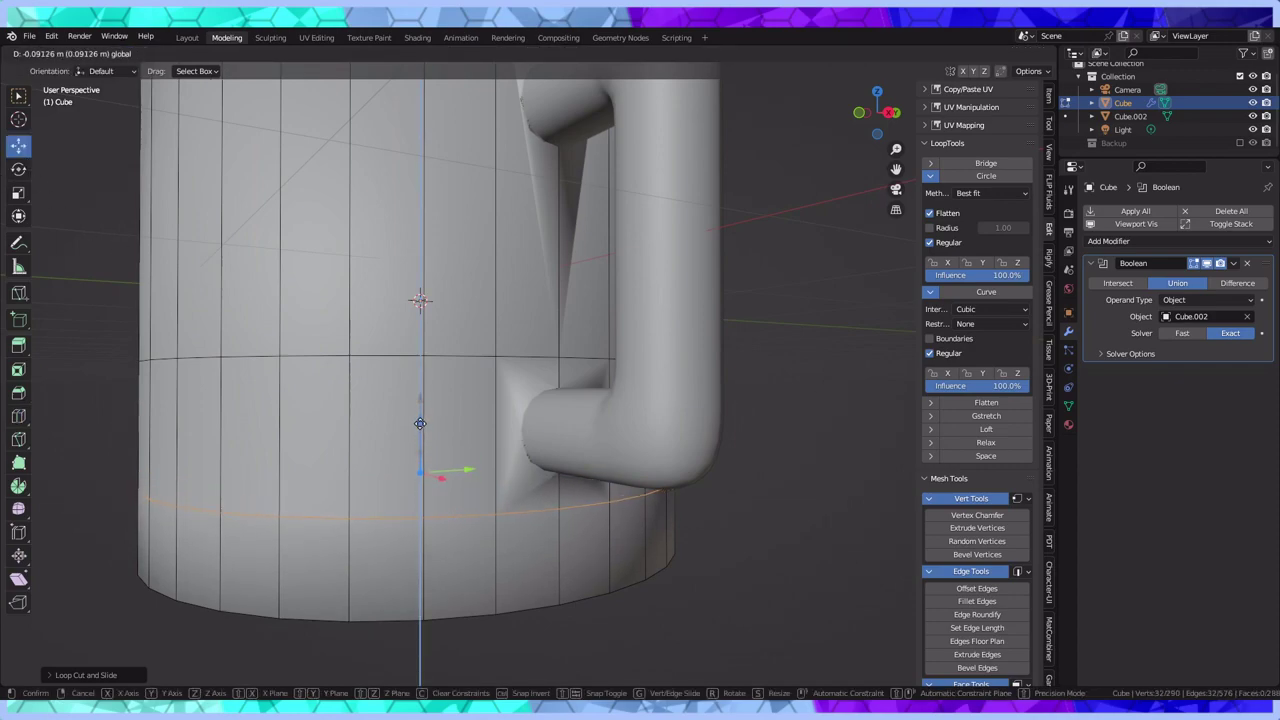
# Add a third loop cut around the mug body just below the handle's upper joint
pyautogui.moveTo(420, 468); pyautogui.dragTo(421, 367, button='middle')
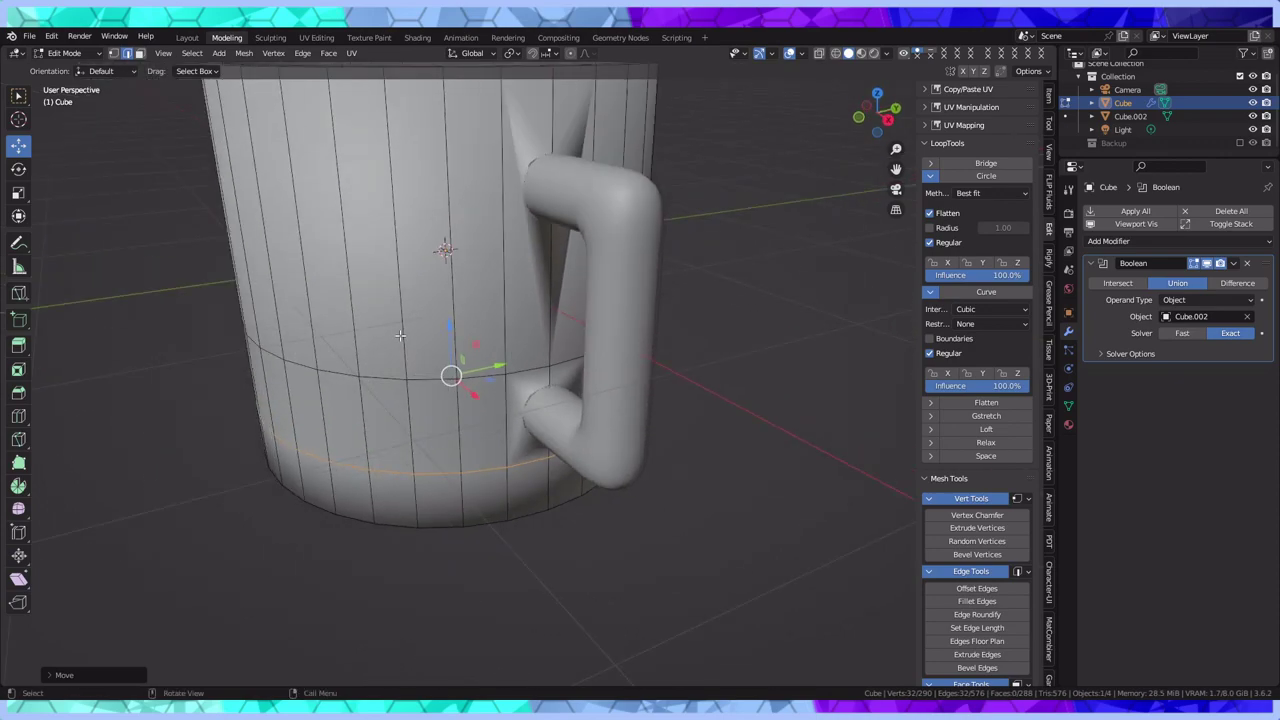
pyautogui.scroll(1, 368, 308)
pyautogui.moveTo(541, 231); pyautogui.dragTo(530, 312, button='middle')
pyautogui.click(18, 416)
pyautogui.click(503, 233)
# Add a fourth loop cut near the mug's rim and raise it slightly above the handle's upper joint
pyautogui.moveTo(503, 233); pyautogui.dragTo(575, 224, button='middle')
pyautogui.click(574, 213)
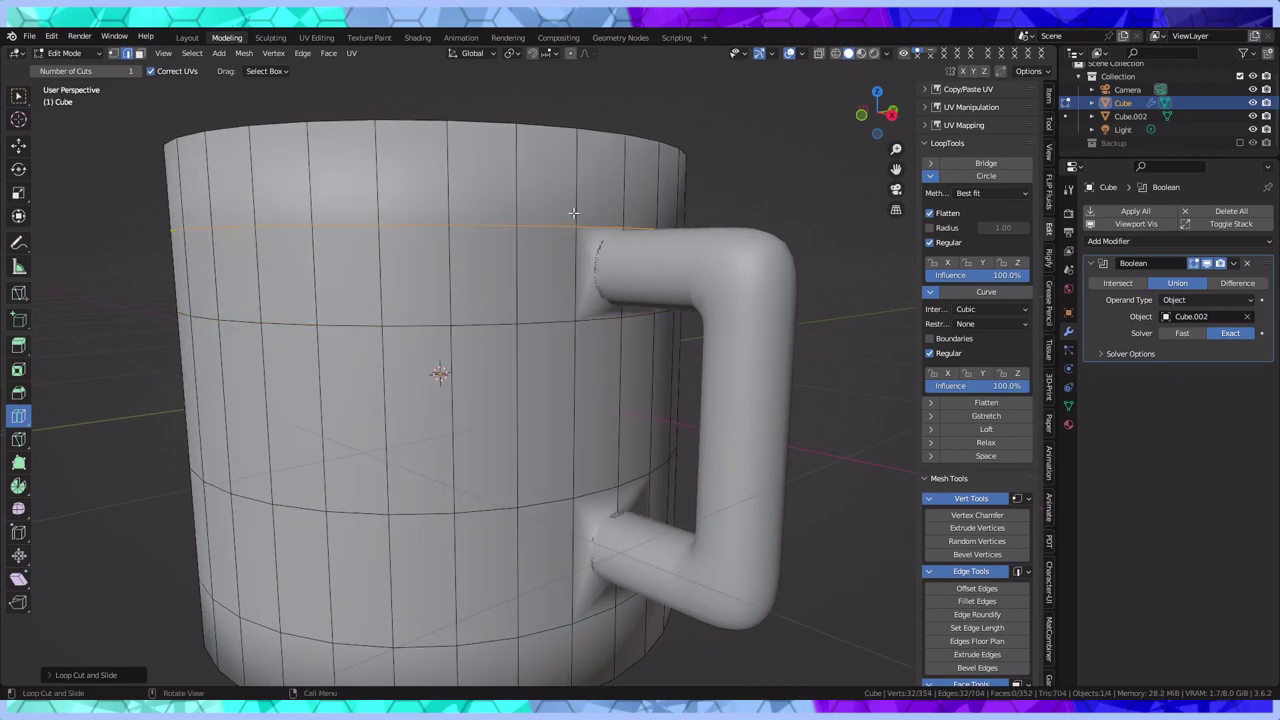
pyautogui.click(18, 147)
pyautogui.moveTo(432, 193); pyautogui.dragTo(433, 176)
pyautogui.click(471, 330)
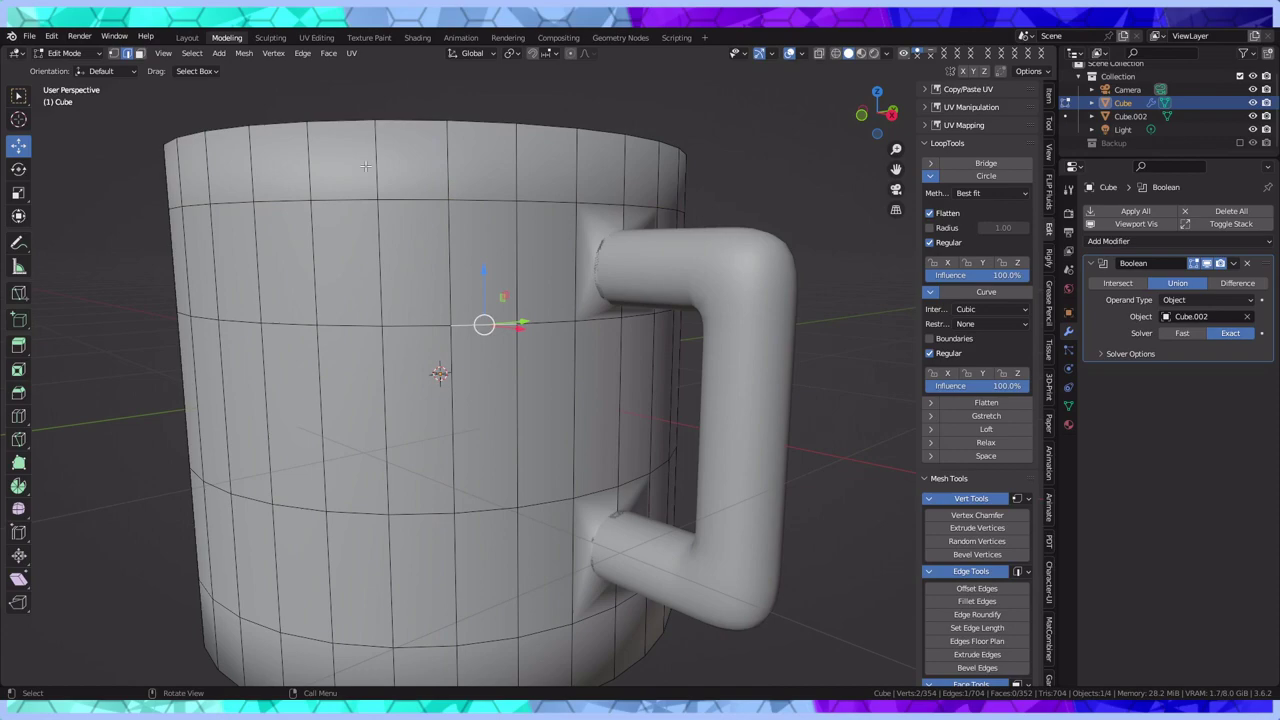
pyautogui.click(192, 53)
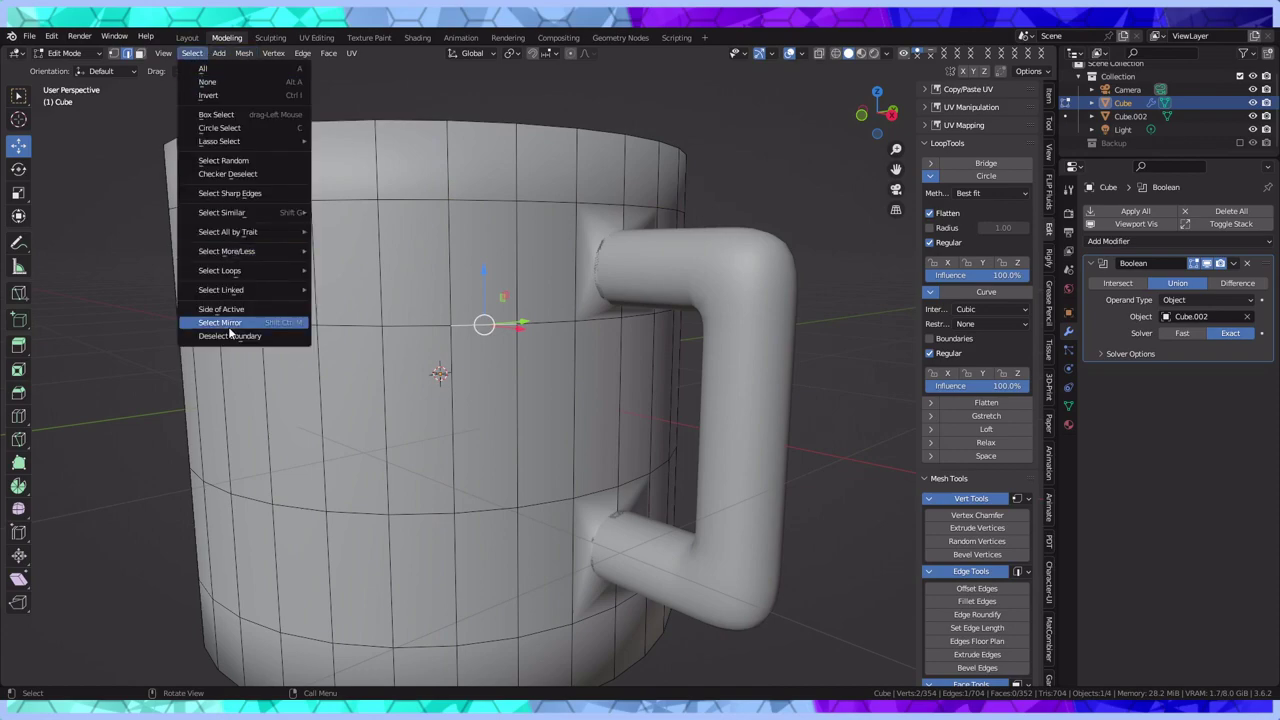
pyautogui.moveTo(242, 270)
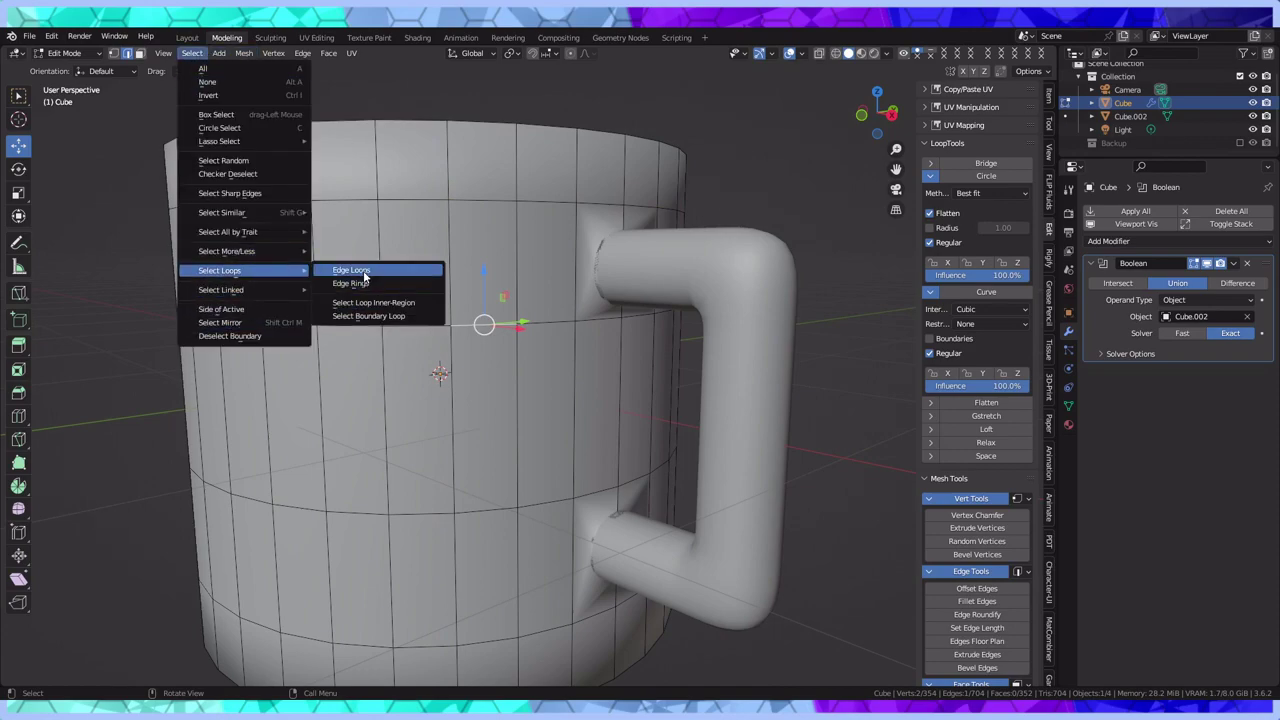
pyautogui.click(352, 283)
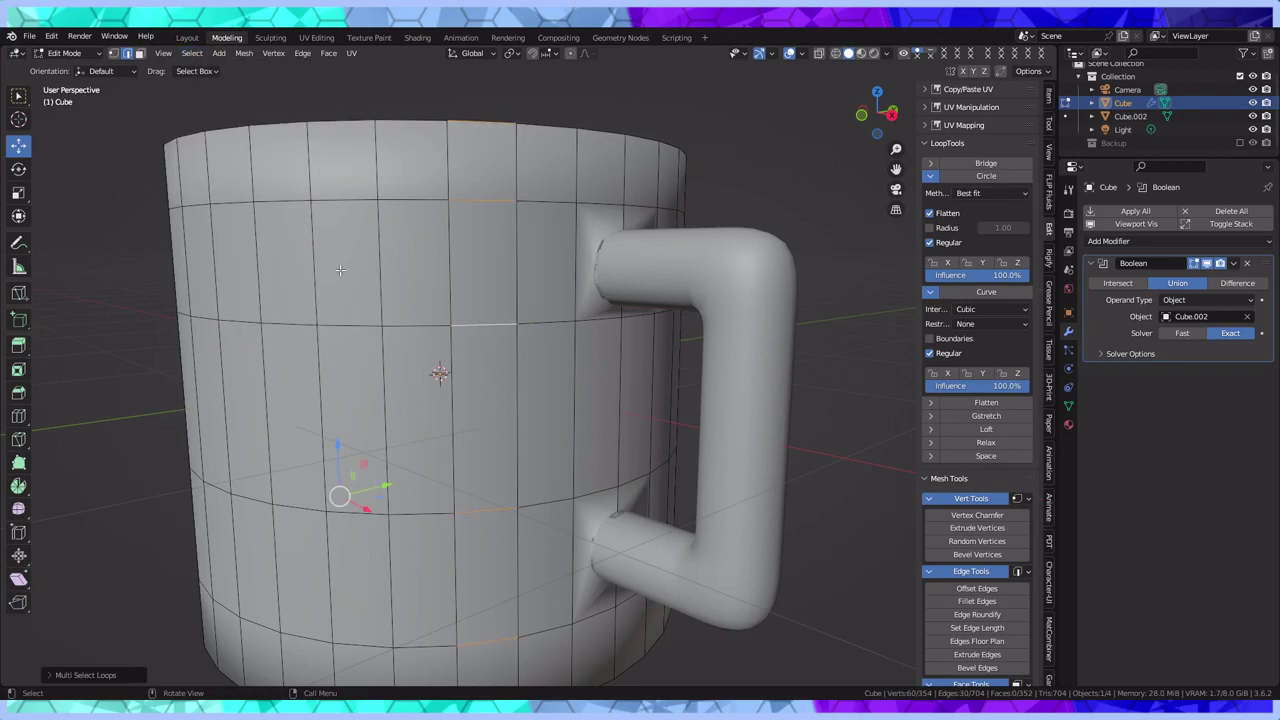
# Select the full horizontal edge loop just below the handle's upper joint and lower it slightly
pyautogui.click(383, 318)
pyautogui.click(415, 324)
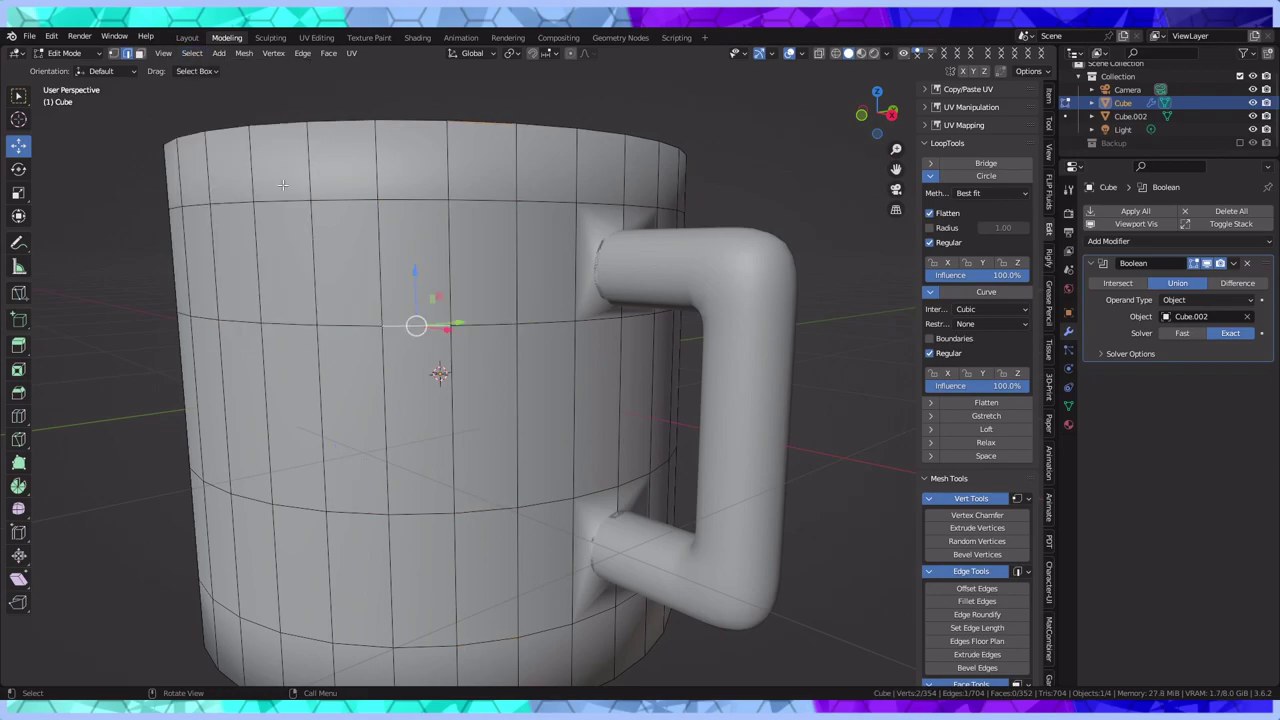
pyautogui.click(219, 54)
pyautogui.moveTo(190, 53)
pyautogui.moveTo(266, 272)
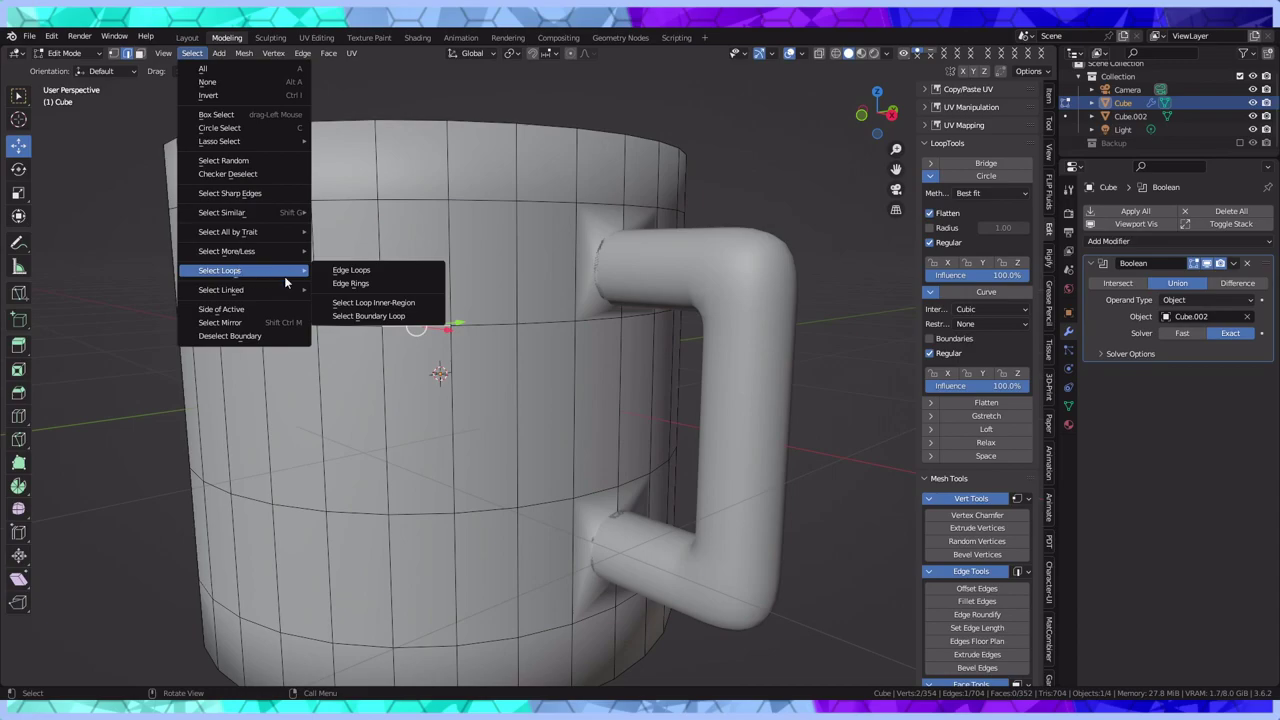
pyautogui.click(364, 269)
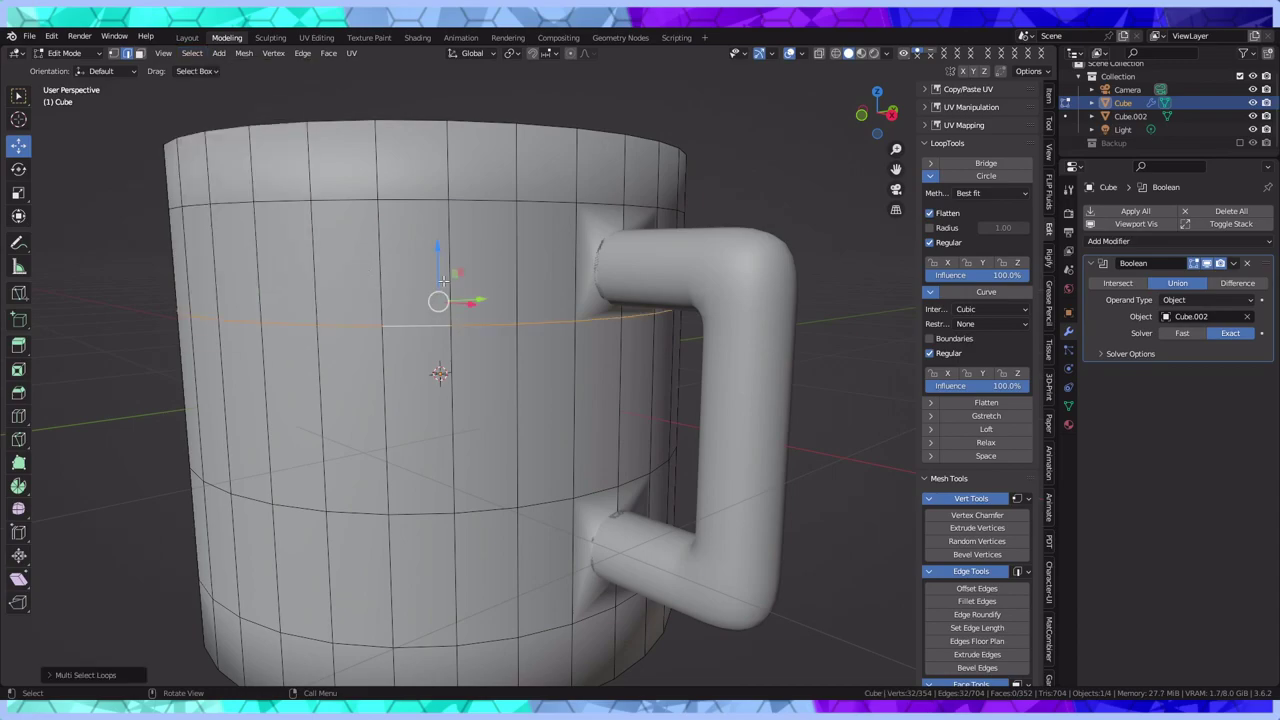
pyautogui.moveTo(435, 245); pyautogui.dragTo(435, 264)
# Raise the loop below the handle's upper joint by a tiny amount and clear the selection
pyautogui.moveTo(688, 296); pyautogui.dragTo(632, 286, button='middle')
pyautogui.scroll(2, 632, 286)
pyautogui.moveTo(484, 286); pyautogui.dragTo(540, 358, button='middle')
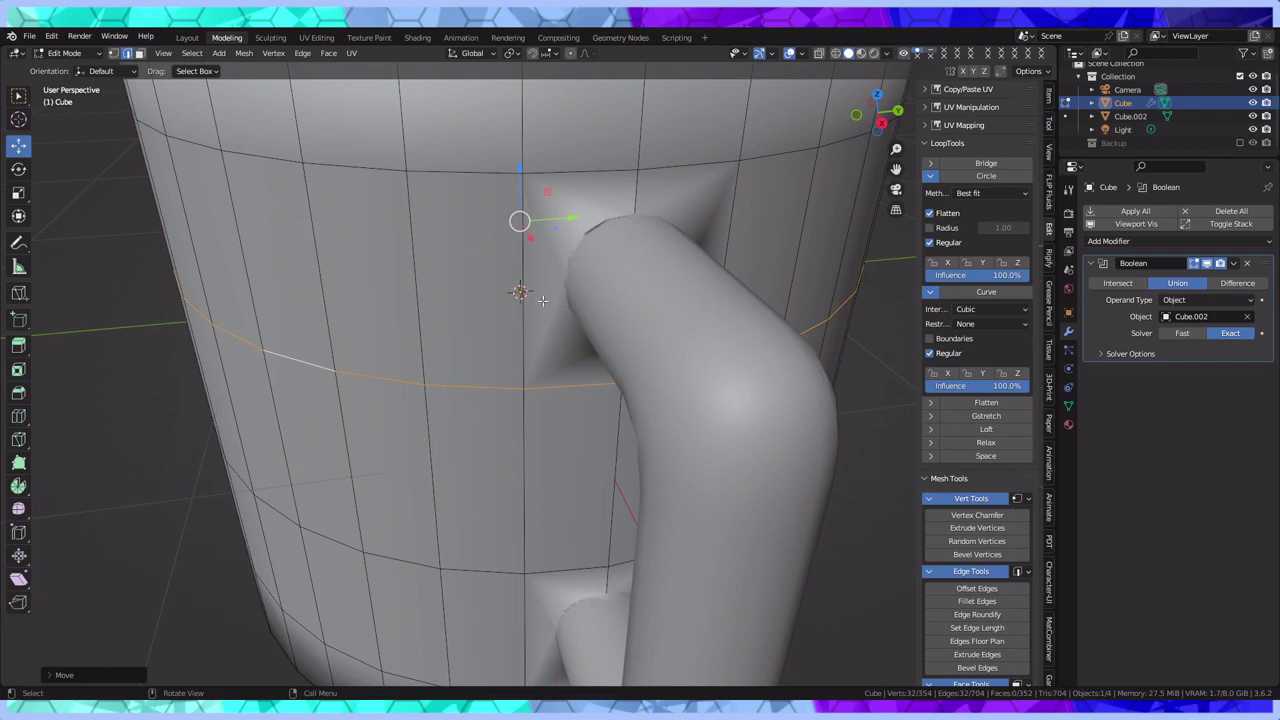
pyautogui.scroll(-3, 543, 300)
pyautogui.moveTo(543, 300); pyautogui.dragTo(566, 314, button='middle')
pyautogui.scroll(4, 566, 314)
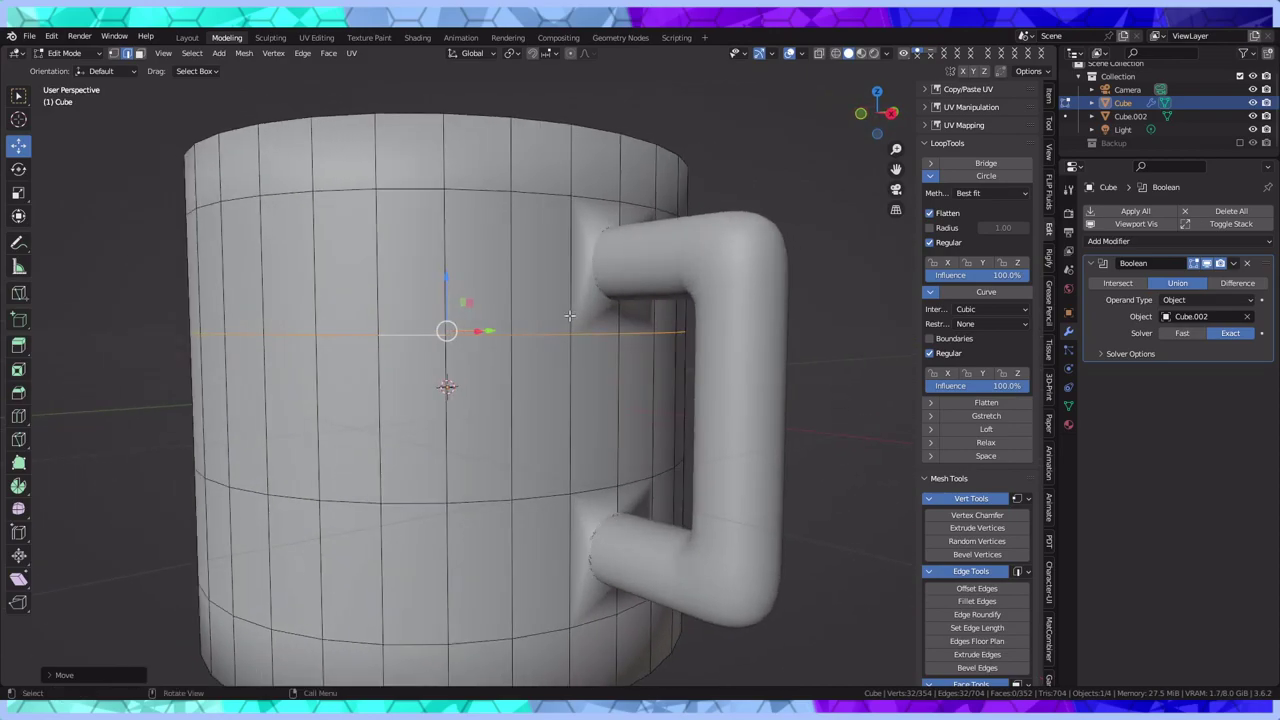
pyautogui.moveTo(447, 280); pyautogui.dragTo(446, 274)
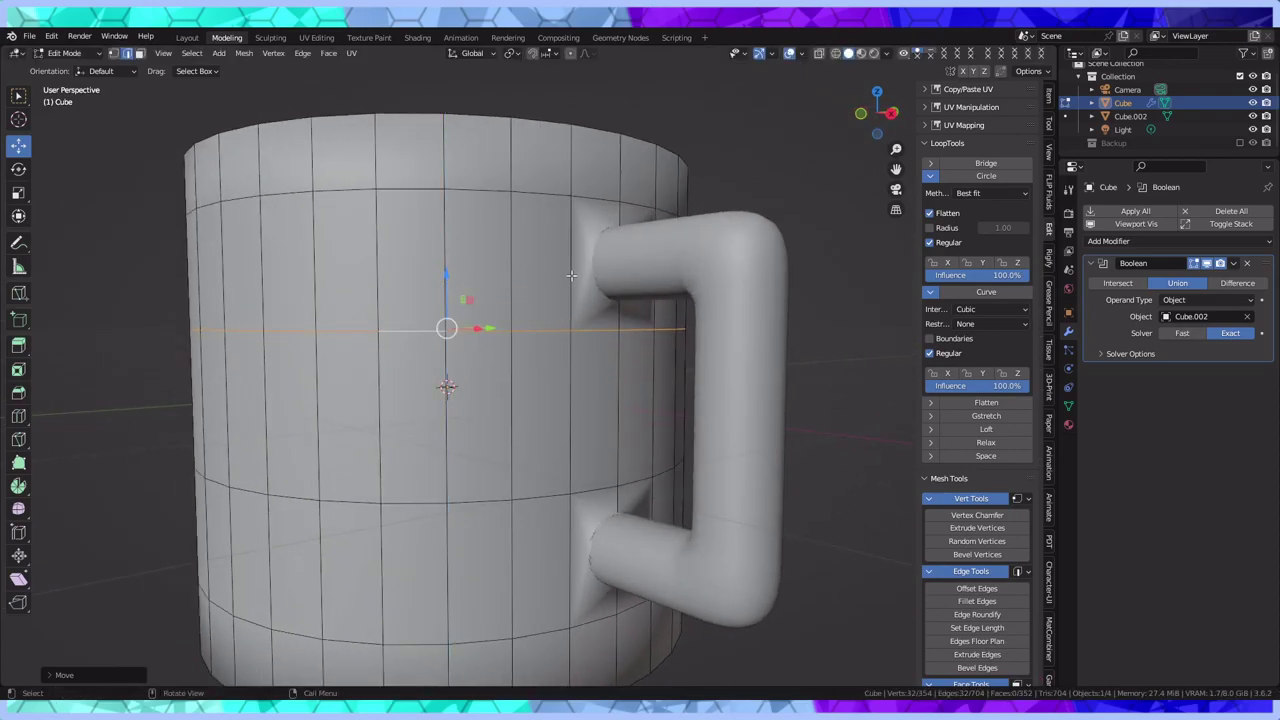
pyautogui.click(683, 170)
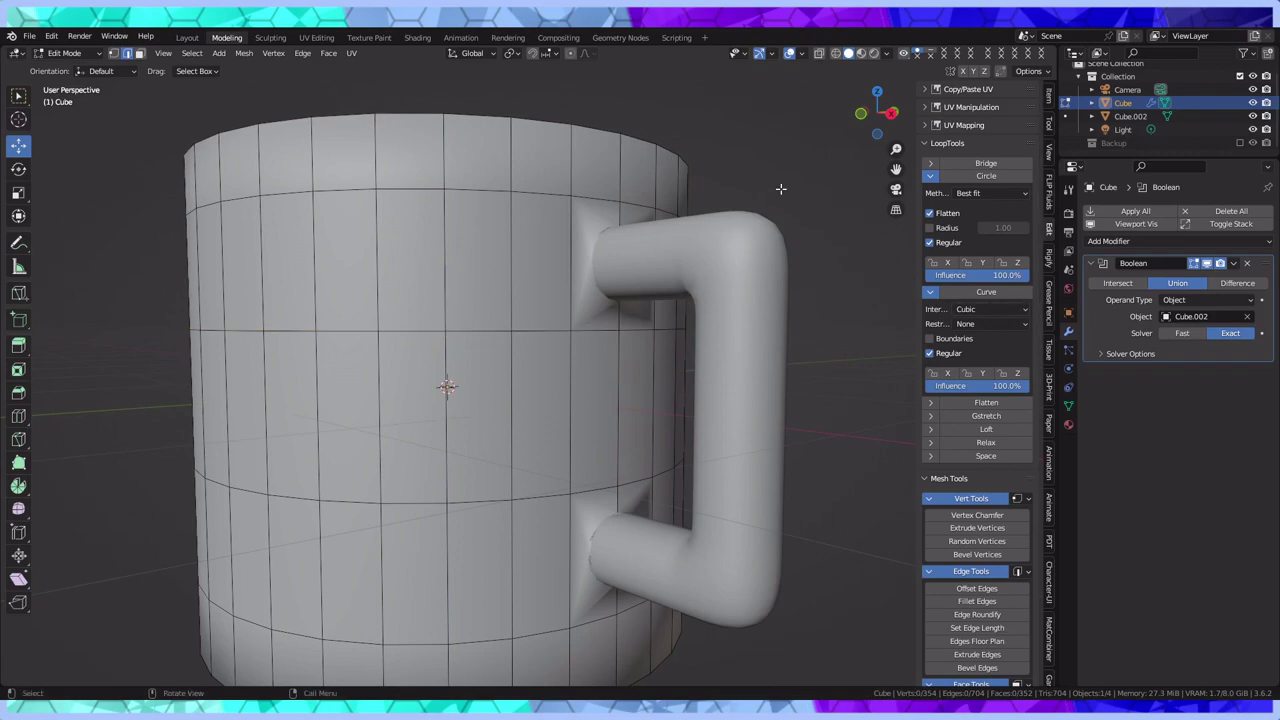
# Create a new collection named Backup 2
pyautogui.scroll(-3, 762, 210)
pyautogui.click(1256, 52)
pyautogui.scroll(-1, 1150, 120)
pyautogui.doubleClick(1139, 144)
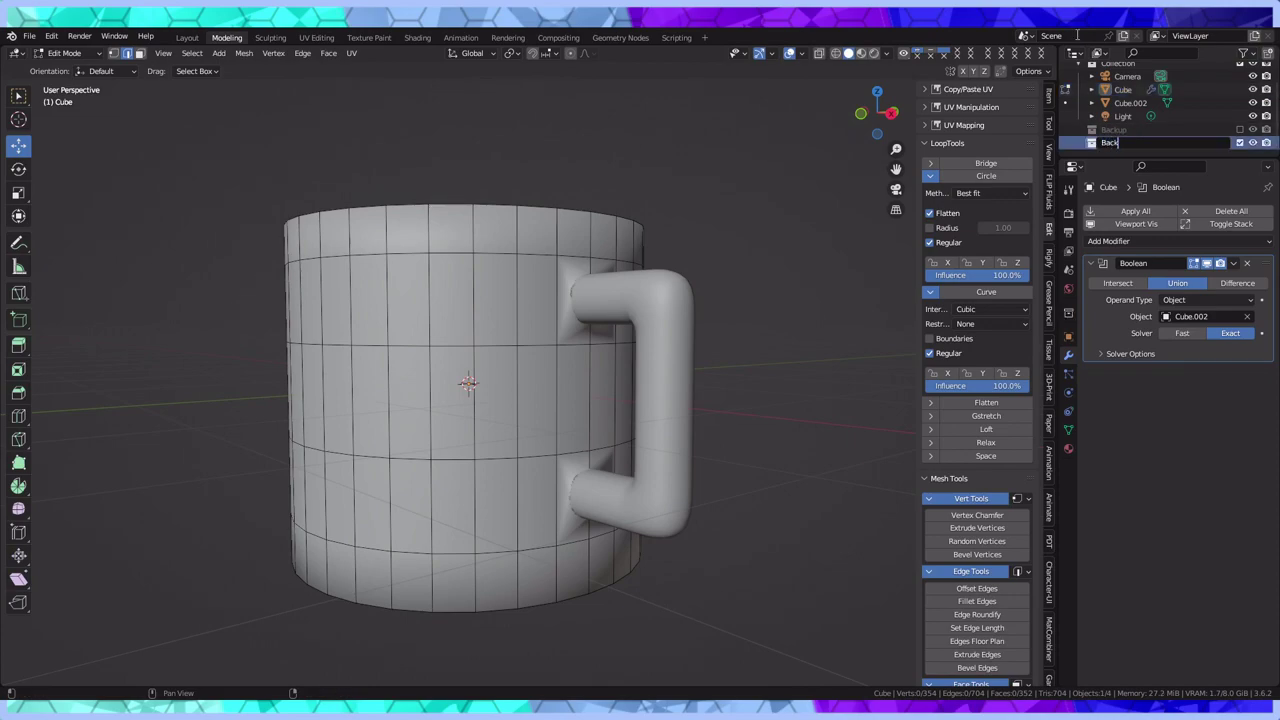
pyautogui.press('Return')
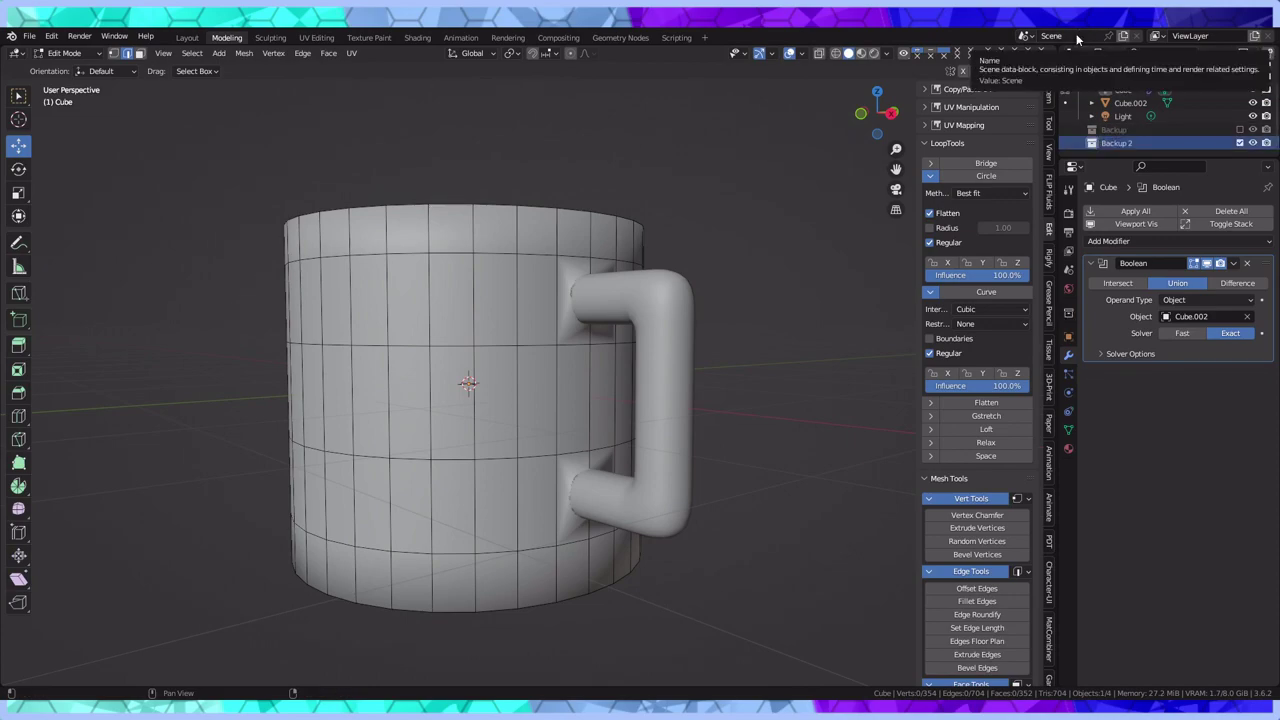
# Select the mug body and handle objects, switch to Object Mode, and duplicate both with the copies placed beside the originals
pyautogui.click(1136, 101)
pyautogui.keyDown('ctrl'); pyautogui.click(1130, 102); pyautogui.keyUp('ctrl')
pyautogui.keyDown('ctrl'); pyautogui.click(1123, 88); pyautogui.keyUp('ctrl')
pyautogui.keyDown('ctrl'); pyautogui.click(1118, 103); pyautogui.keyUp('ctrl')
pyautogui.rightClick(540, 277)
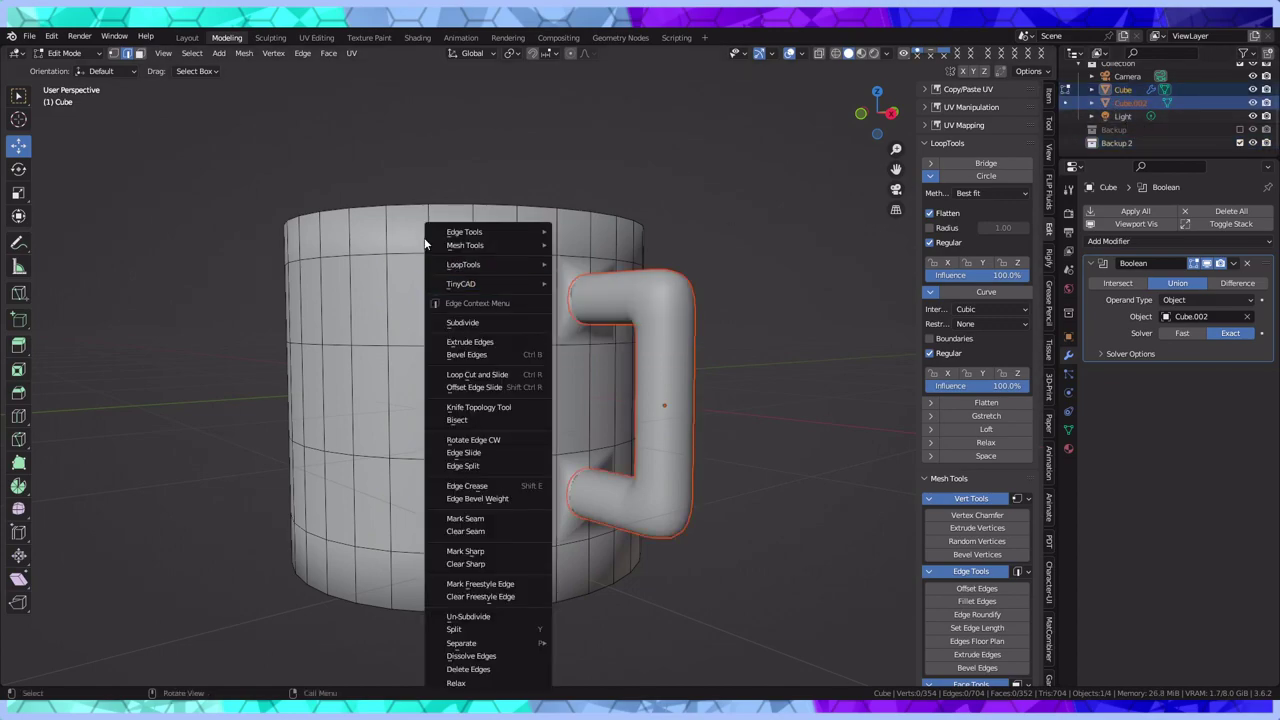
pyautogui.click(62, 53)
pyautogui.click(58, 68)
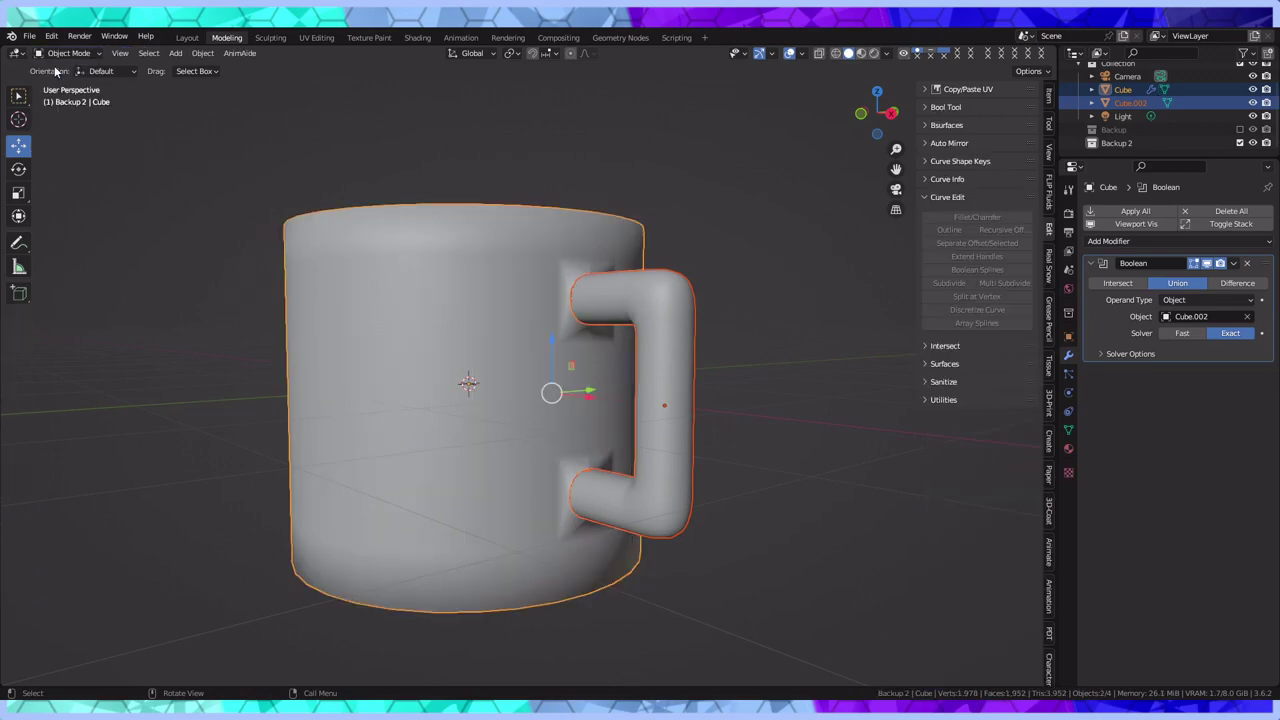
pyautogui.rightClick(391, 280)
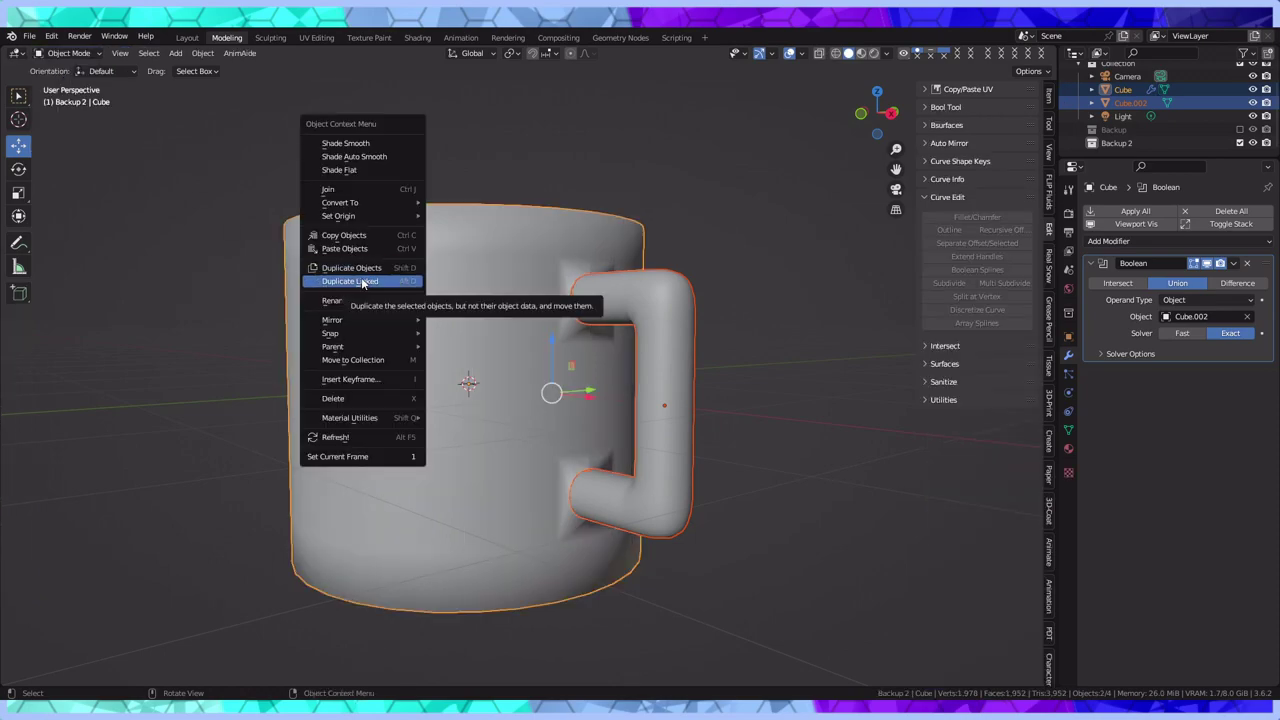
pyautogui.click(351, 267)
pyautogui.click(151, 257)
# Move the duplicated body and handle into the Backup 2 collection and exclude that collection from the view layer
pyautogui.scroll(-2, 1119, 121)
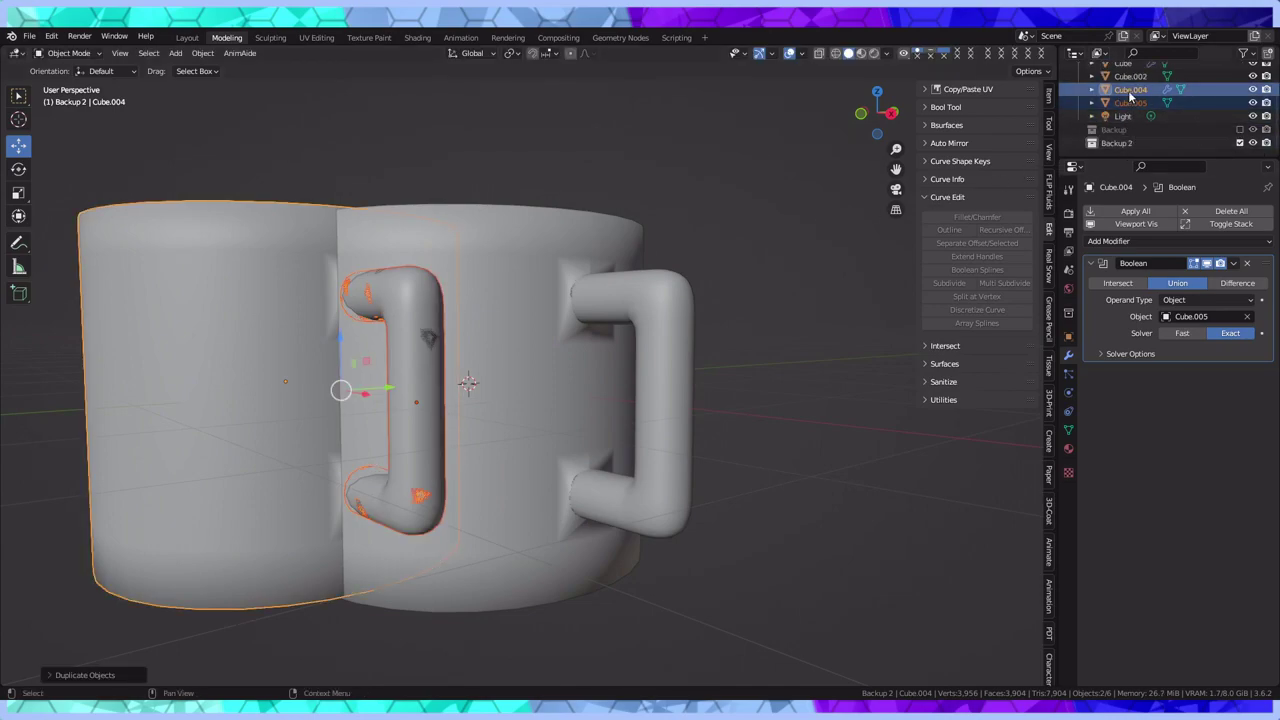
pyautogui.moveTo(1131, 92); pyautogui.dragTo(1114, 145)
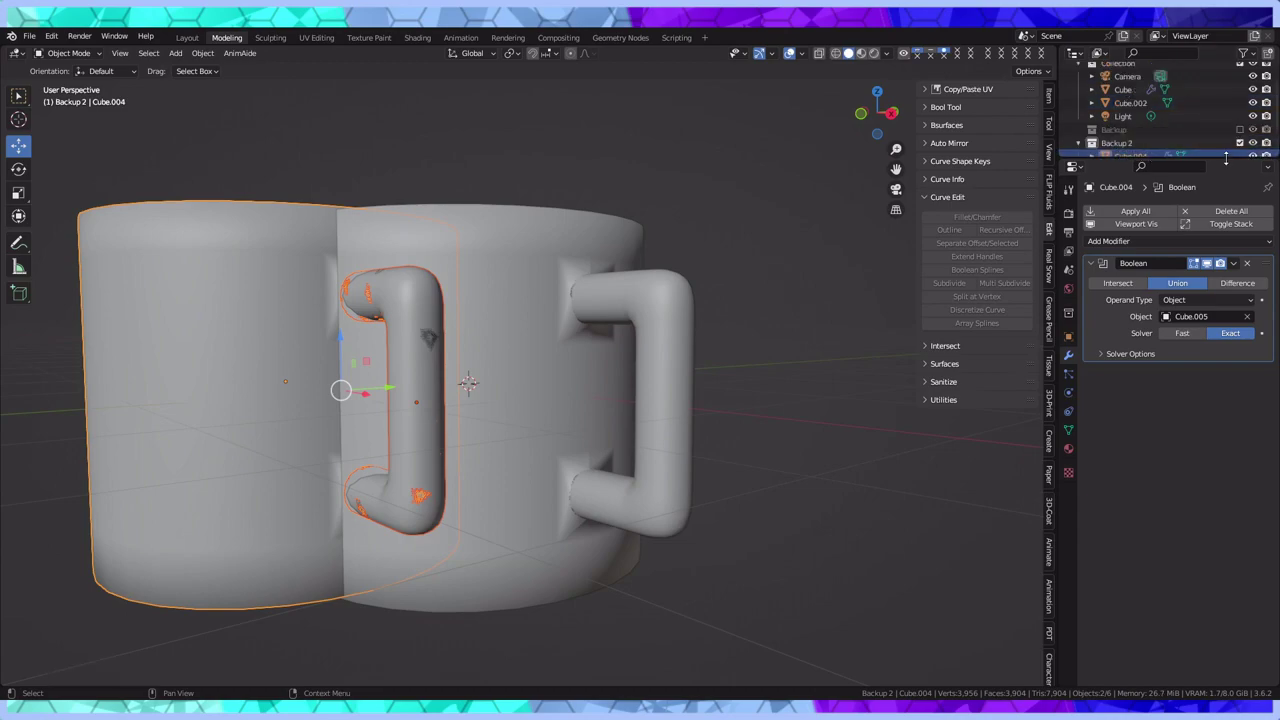
pyautogui.click(1240, 143)
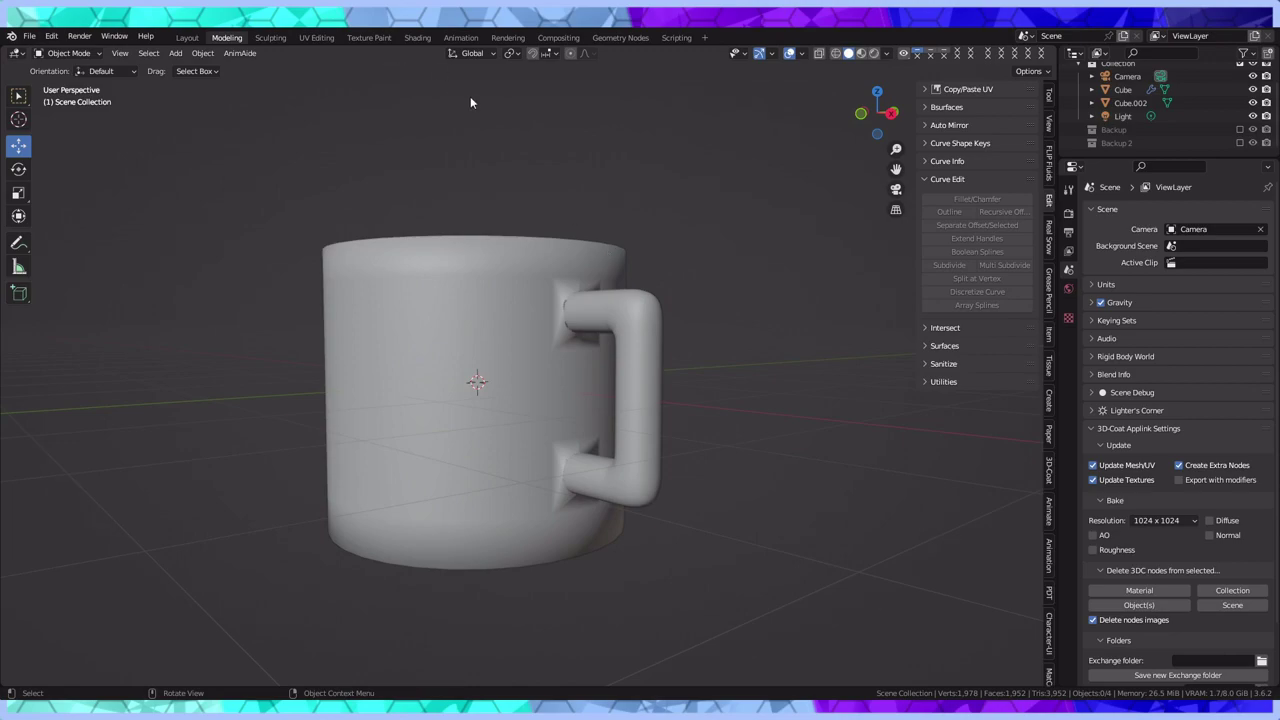
# Apply the Boolean union modifier on the mug body
pyautogui.scroll(-3, 625, 324)
pyautogui.click(486, 318)
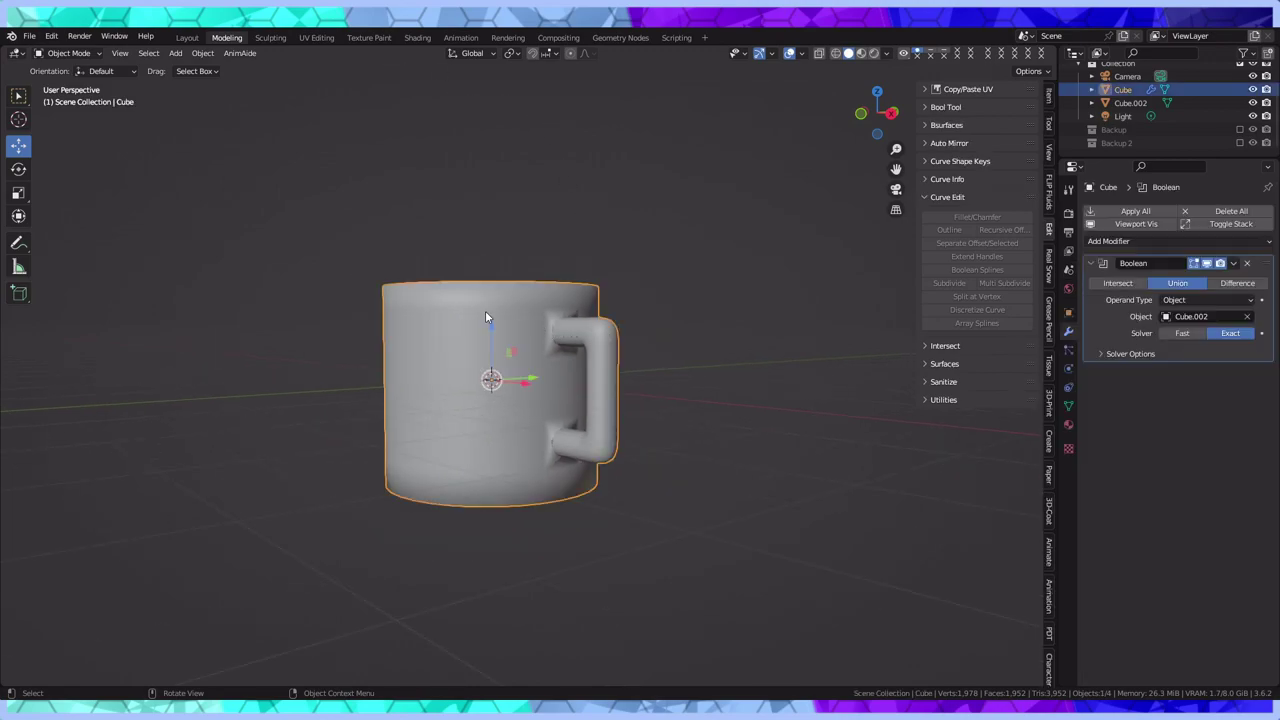
pyautogui.click(1235, 264)
pyautogui.click(1193, 288)
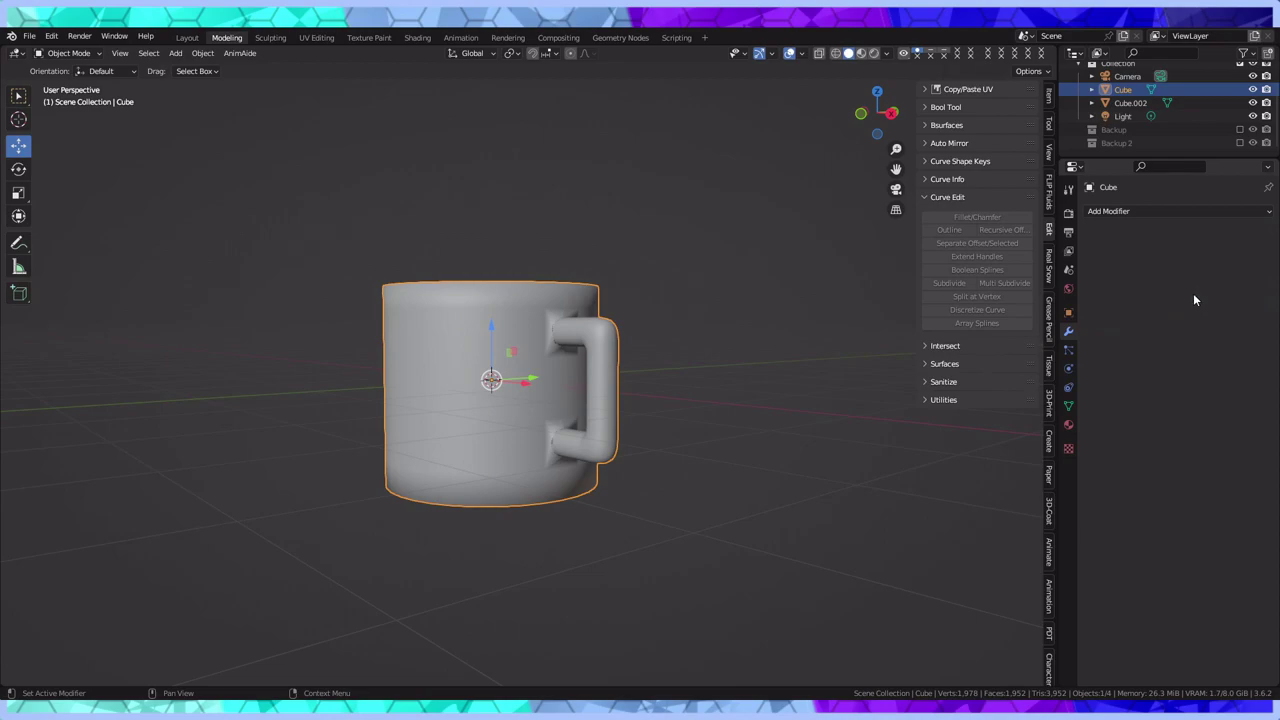
# Delete the separate handle object Cube.002
pyautogui.scroll(2, 681, 361)
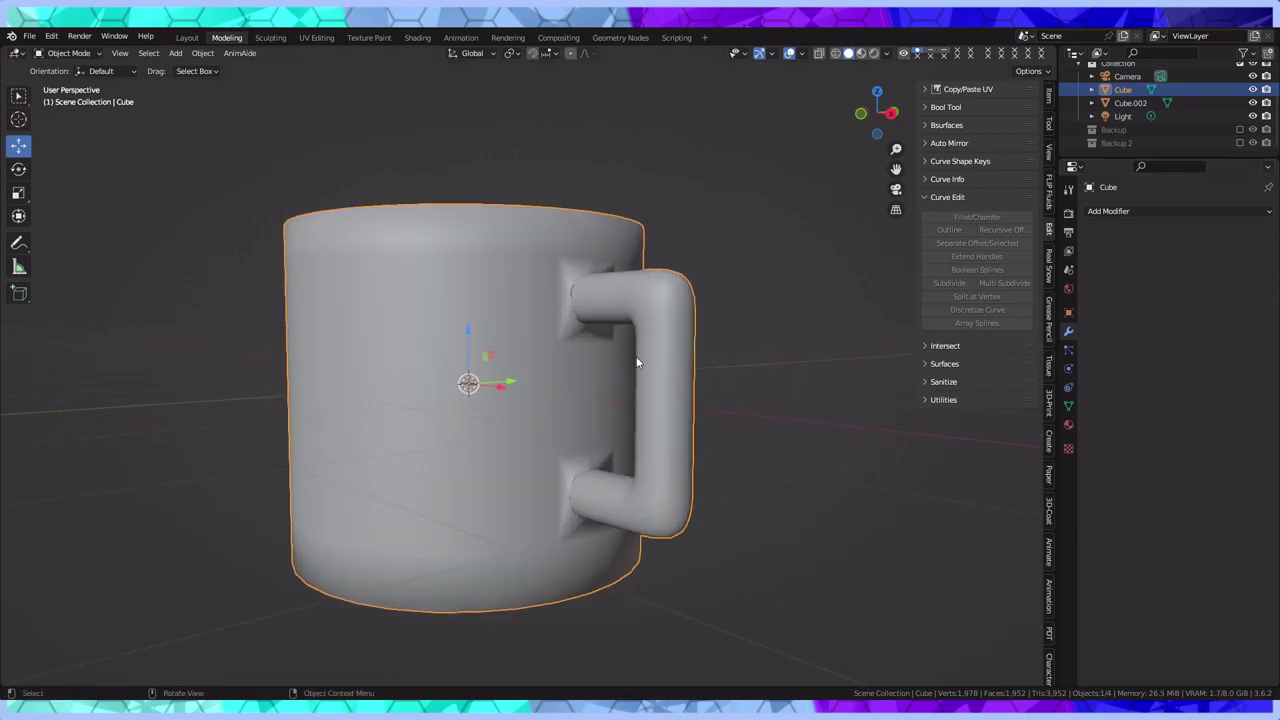
pyautogui.click(1128, 103)
pyautogui.rightClick(1128, 103)
pyautogui.click(1090, 134)
# Select the united mug and switch it to Edit Mode
pyautogui.moveTo(670, 350); pyautogui.dragTo(502, 386, button='middle')
pyautogui.scroll(-4, 502, 386)
pyautogui.moveTo(681, 394); pyautogui.dragTo(328, 310, button='middle')
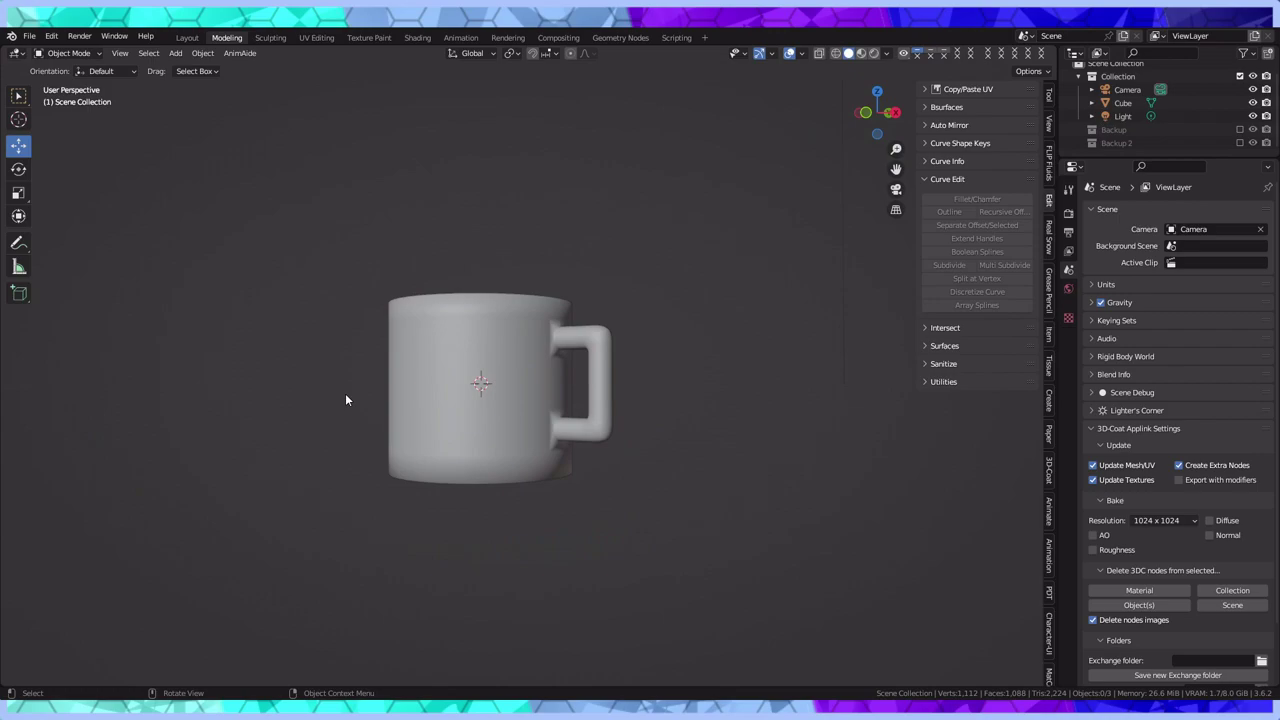
pyautogui.moveTo(543, 200); pyautogui.dragTo(165, 193, button='middle')
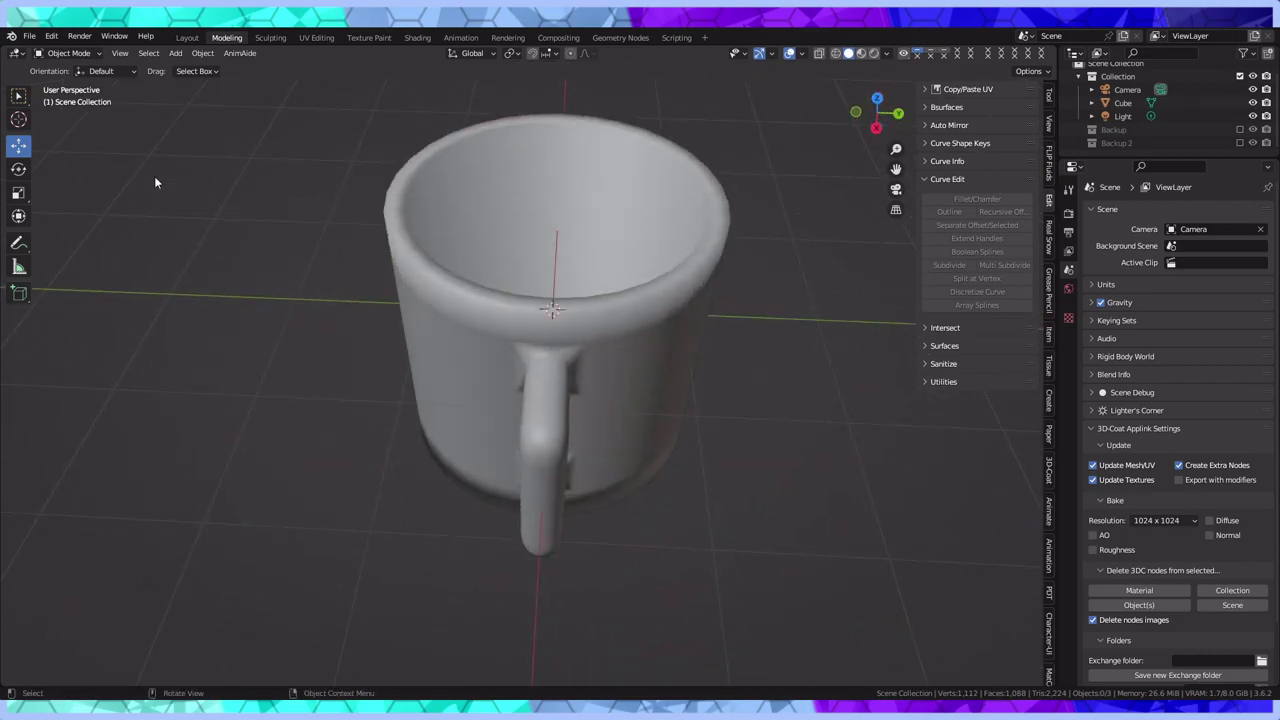
pyautogui.click(459, 232)
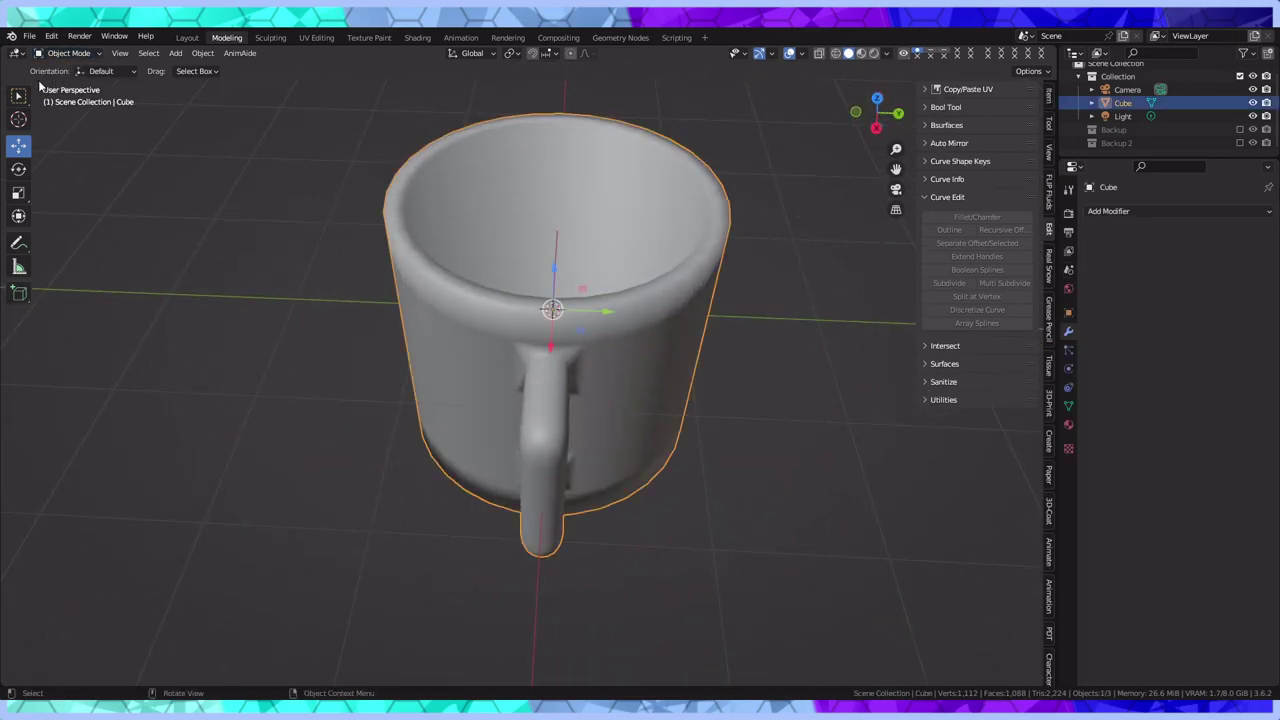
pyautogui.click(66, 53)
pyautogui.click(72, 88)
# Examine the united mesh around both handle joints, along the handle, and on the mug's sides and base
pyautogui.moveTo(76, 87); pyautogui.dragTo(518, 297, button='middle')
pyautogui.moveTo(573, 291); pyautogui.dragTo(567, 349, button='middle')
pyautogui.scroll(3, 574, 282)
pyautogui.scroll(1, 598, 282)
pyautogui.scroll(3, 530, 358)
pyautogui.scroll(1, 547, 356)
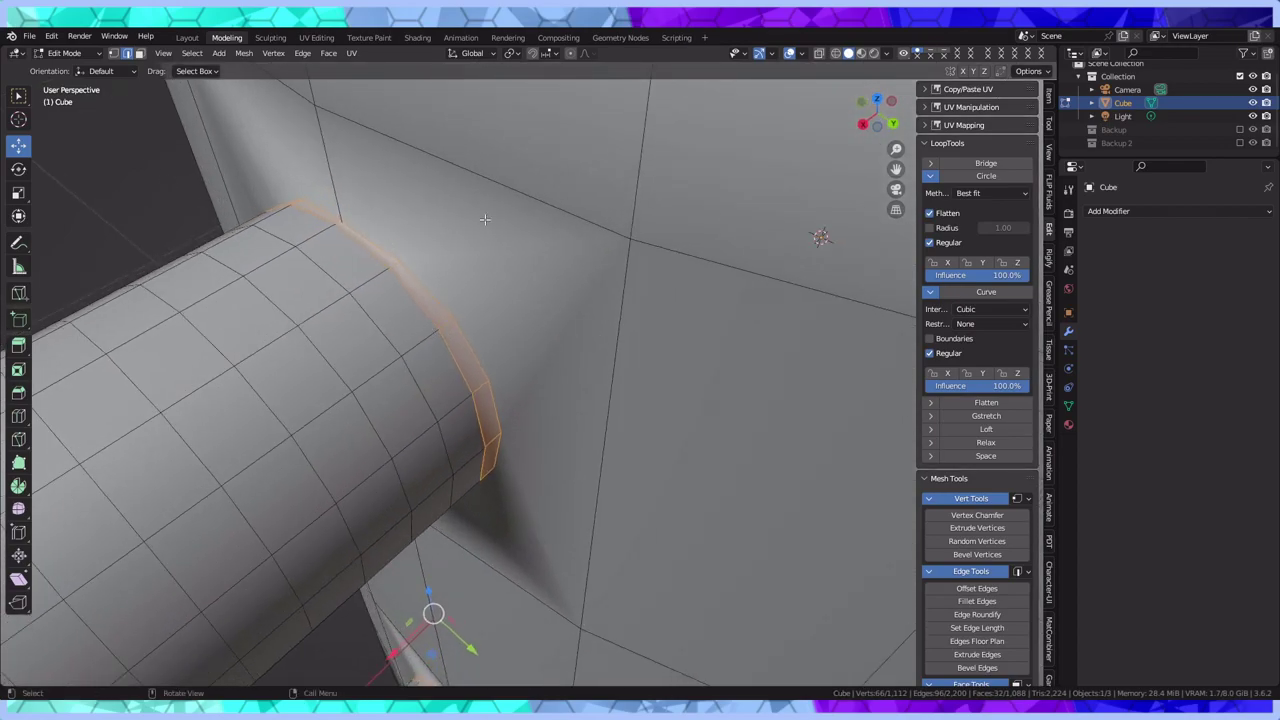
pyautogui.moveTo(396, 256); pyautogui.dragTo(404, 176, button='middle')
pyautogui.scroll(-5, 500, 254)
pyautogui.moveTo(574, 382); pyautogui.dragTo(581, 337, button='middle')
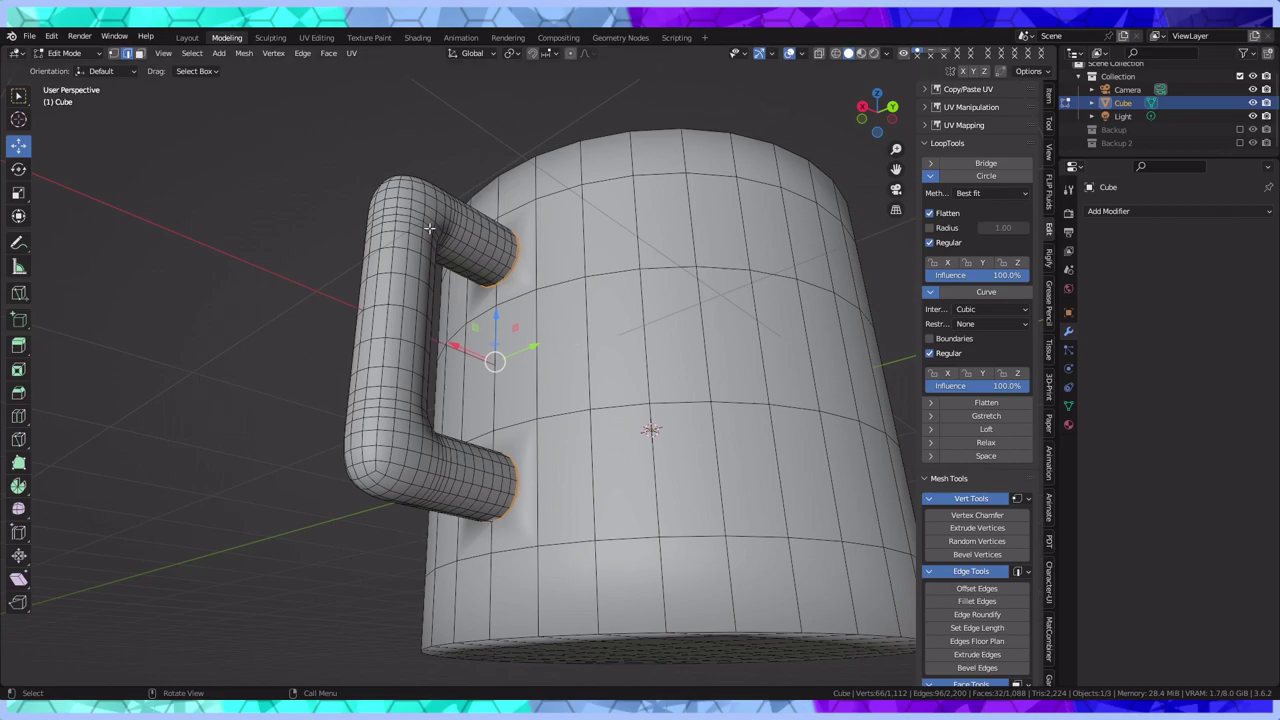
pyautogui.scroll(-5, 430, 232)
pyautogui.moveTo(471, 186); pyautogui.dragTo(411, 172, button='middle')
pyautogui.scroll(2, 382, 354)
pyautogui.moveTo(471, 337); pyautogui.dragTo(445, 232, button='middle')
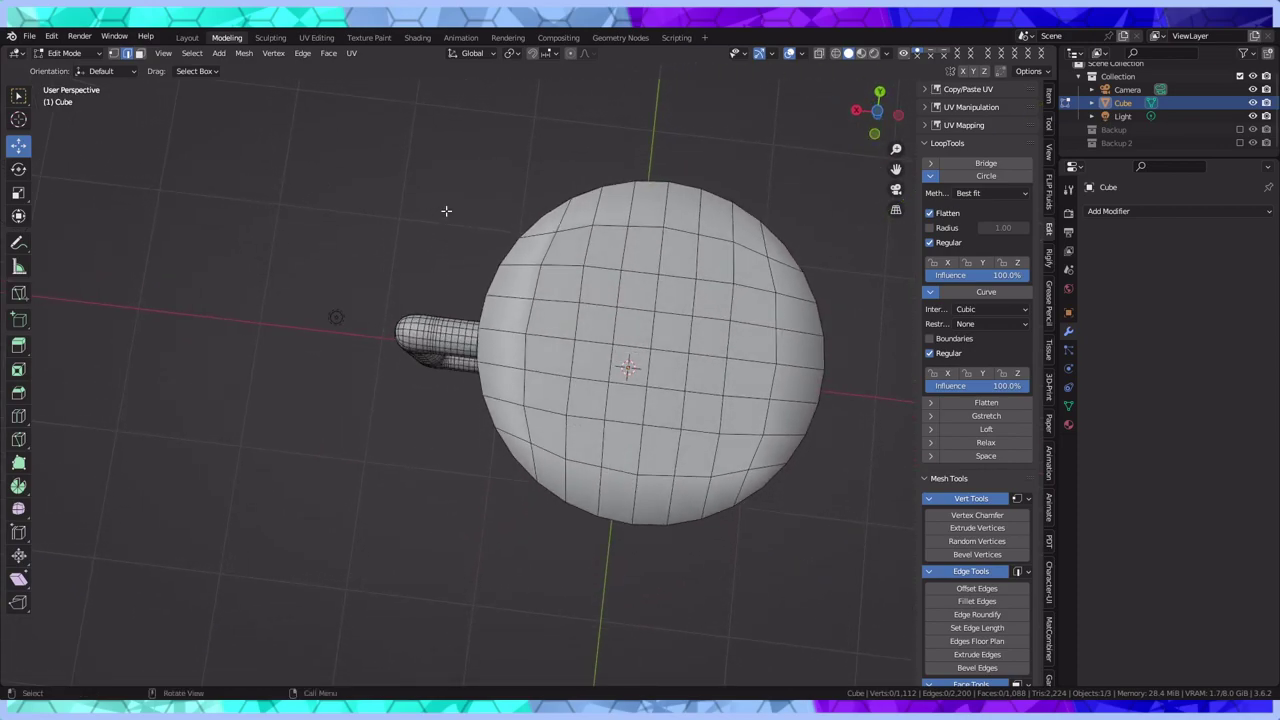
pyautogui.scroll(4, 196, 190)
pyautogui.moveTo(374, 308); pyautogui.dragTo(763, 139, button='middle')
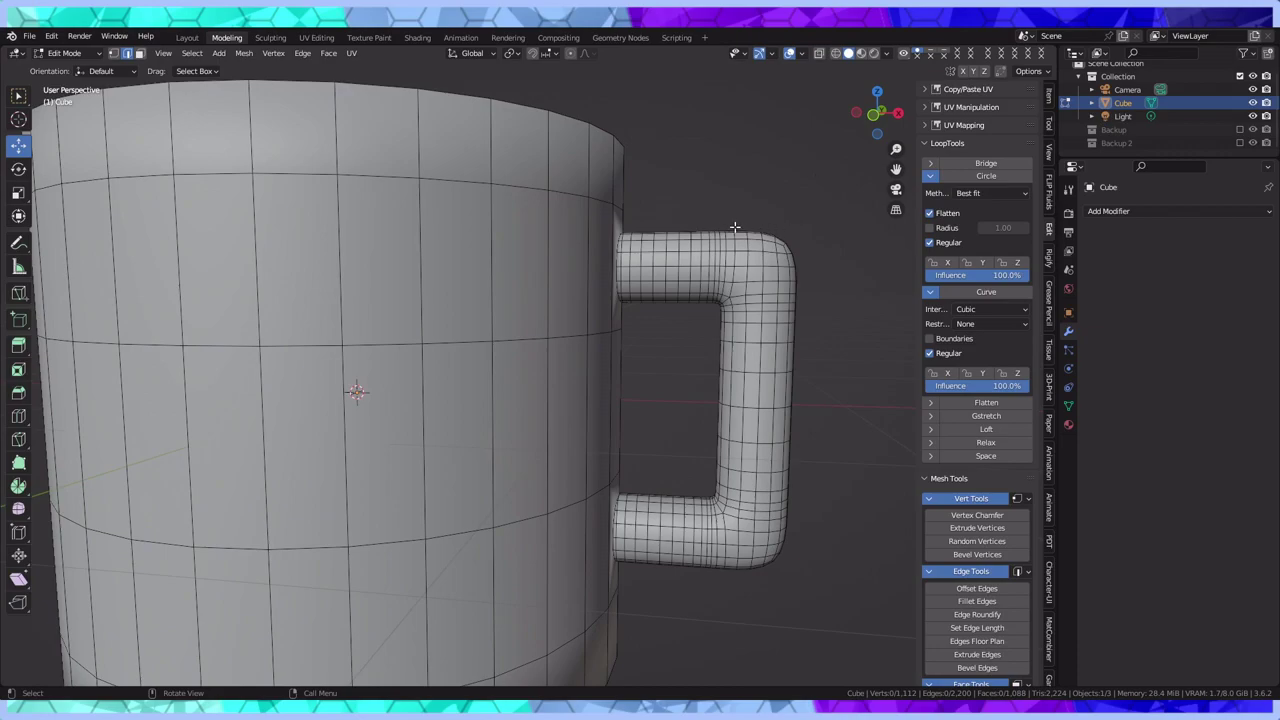
pyautogui.scroll(-5, 743, 228)
pyautogui.moveTo(689, 277); pyautogui.dragTo(463, 265, button='middle')
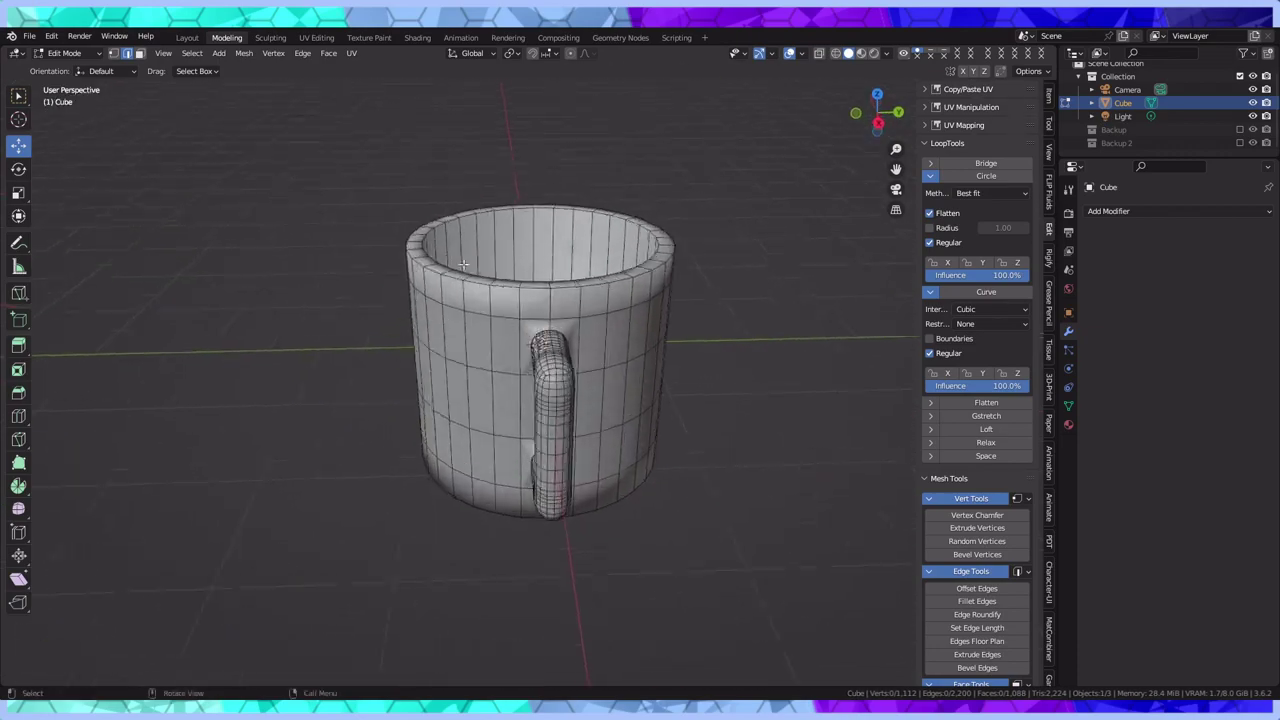
# Try to select the edge loop around the handle's upper joint from a single edge on its top
pyautogui.scroll(8, 463, 265)
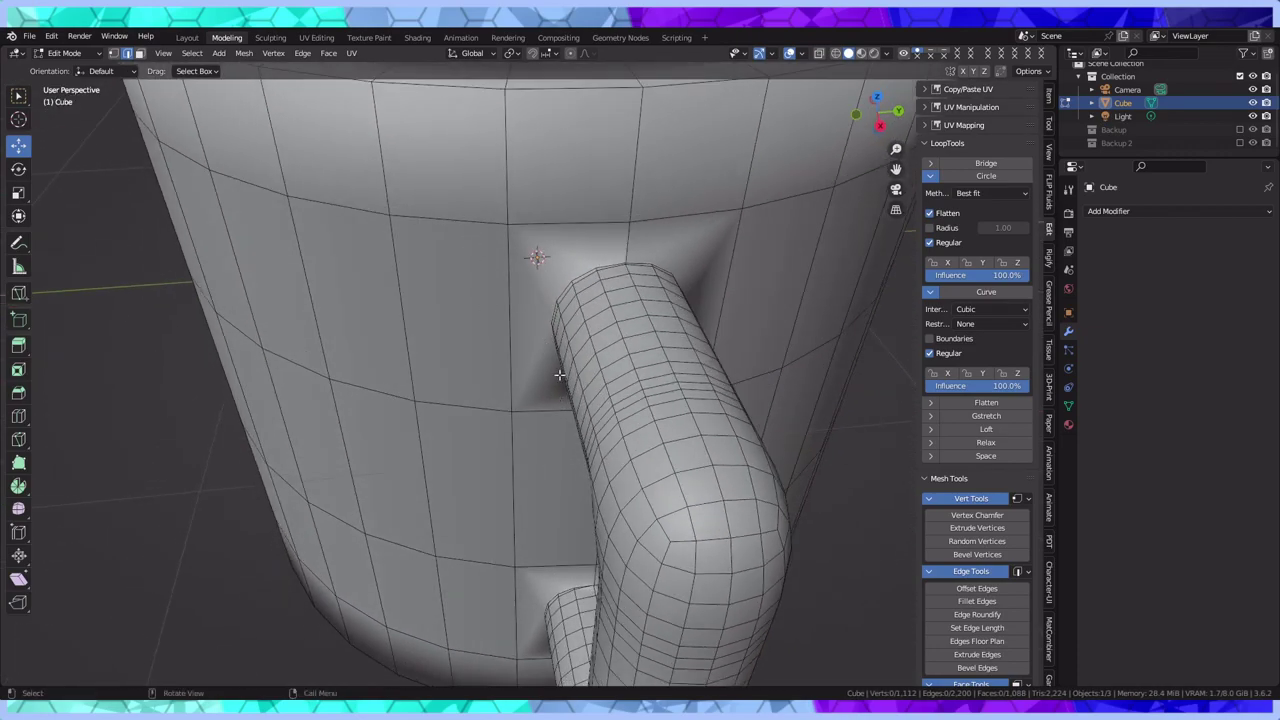
pyautogui.moveTo(559, 375); pyautogui.dragTo(532, 308, button='middle')
pyautogui.click(585, 222)
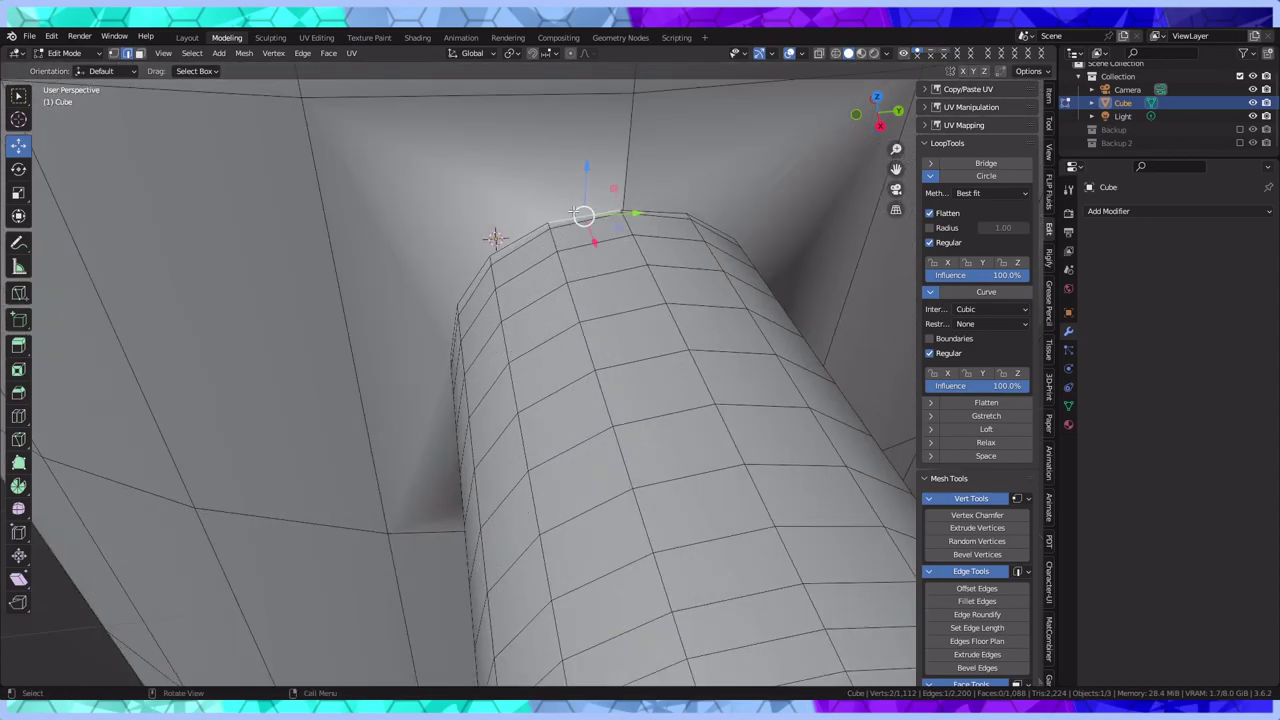
pyautogui.click(195, 53)
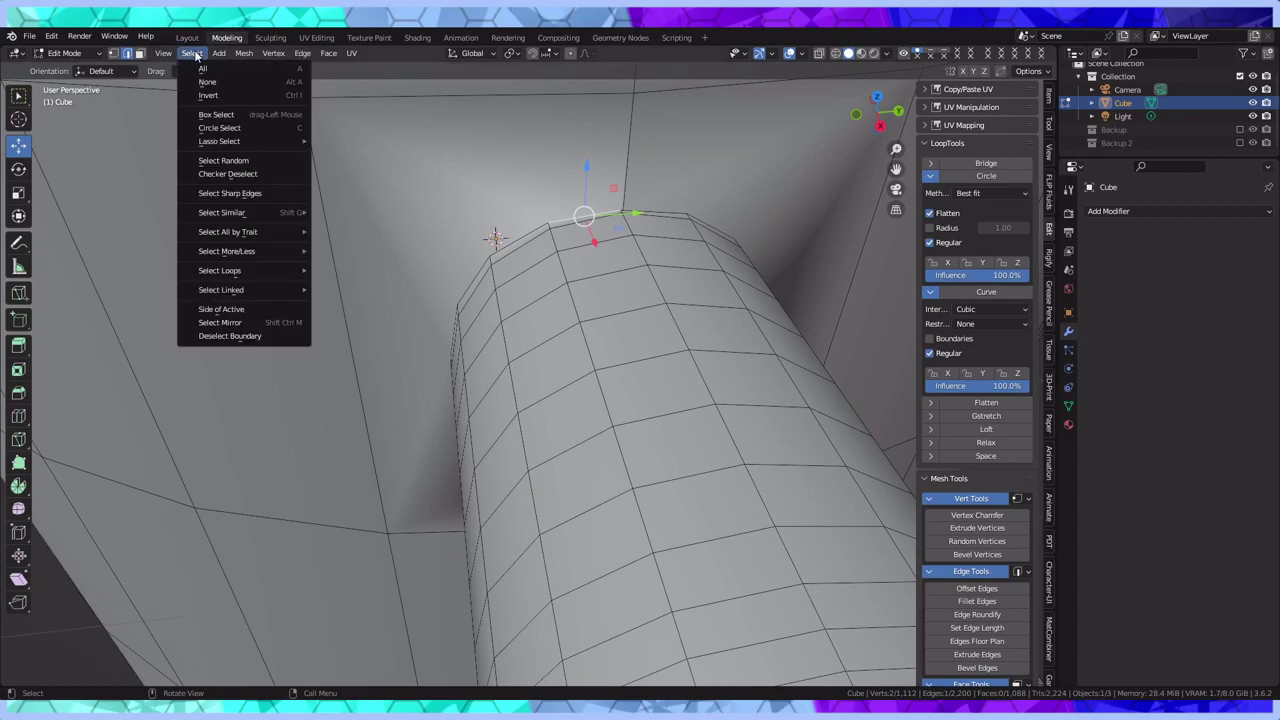
pyautogui.moveTo(236, 275)
pyautogui.click(350, 270)
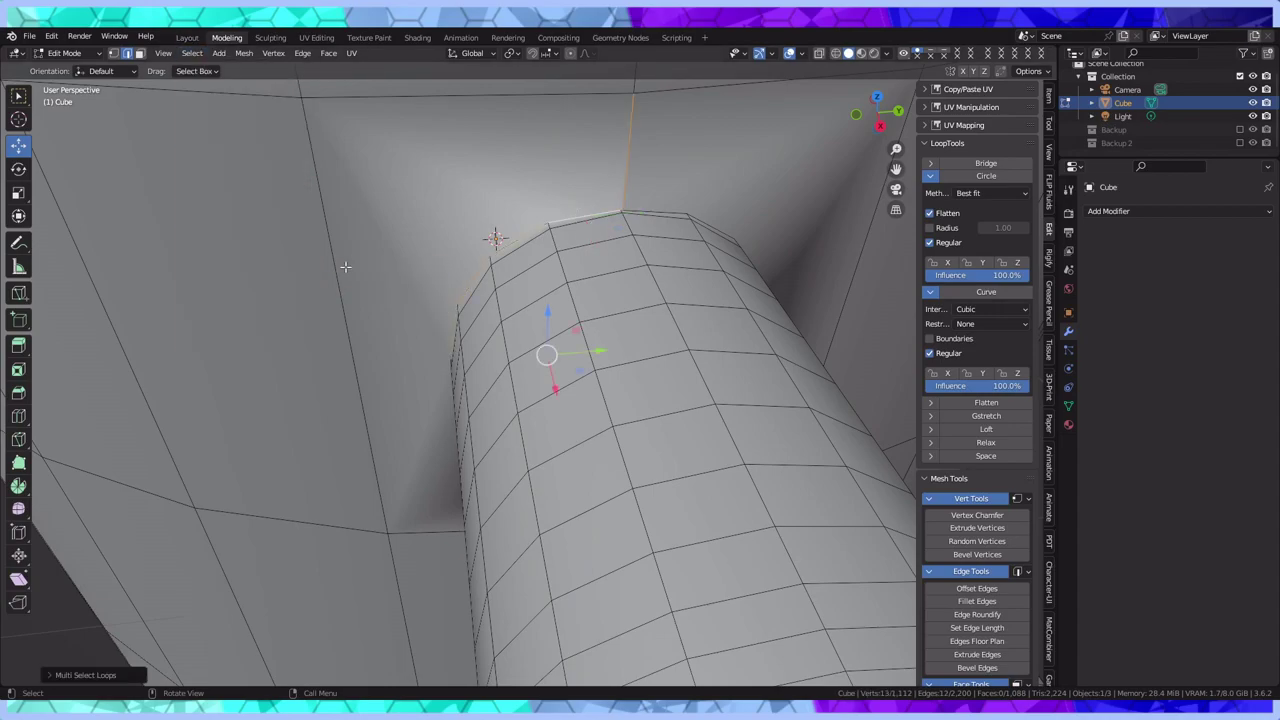
pyautogui.moveTo(412, 257); pyautogui.dragTo(531, 245, button='middle')
# Select the individual edges along the top of the seam where the handle's upper end meets the mug body
pyautogui.click(649, 268)
pyautogui.keyDown('shift'); pyautogui.click(628, 280); pyautogui.keyUp('shift')
pyautogui.keyDown('shift'); pyautogui.click(597, 311); pyautogui.keyUp('shift')
pyautogui.click(574, 317)
pyautogui.keyDown('shift'); pyautogui.click(607, 289); pyautogui.keyUp('shift')
pyautogui.keyDown('shift'); pyautogui.click(651, 266); pyautogui.keyUp('shift')
pyautogui.moveTo(651, 266); pyautogui.dragTo(415, 272, button='middle')
pyautogui.keyDown('shift'); pyautogui.click(415, 272); pyautogui.keyUp('shift')
pyautogui.keyDown('shift'); pyautogui.click(466, 299); pyautogui.keyUp('shift')
pyautogui.keyDown('shift'); pyautogui.click(505, 336); pyautogui.keyUp('shift')
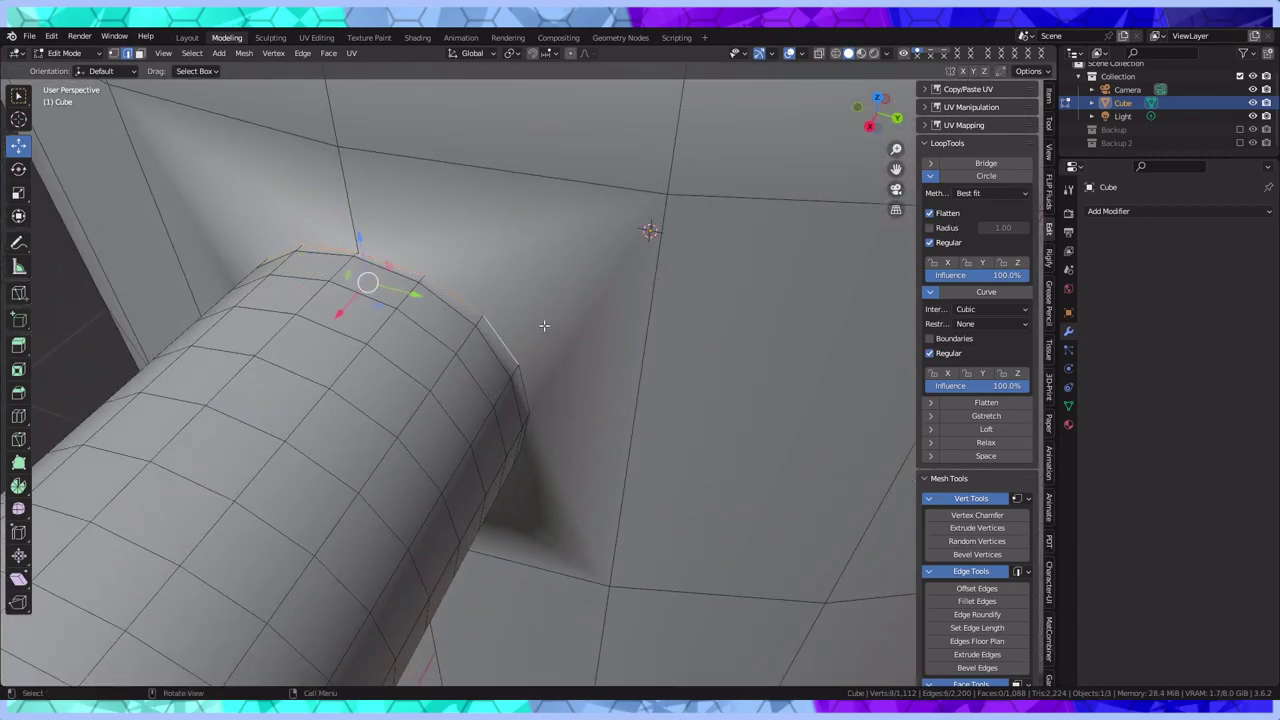
# Add the edges along the side and underside of the handle's upper joint to the edge selection
pyautogui.moveTo(547, 327); pyautogui.dragTo(457, 212, button='middle')
pyautogui.keyDown('shift'); pyautogui.click(377, 125); pyautogui.keyUp('shift')
pyautogui.keyDown('shift'); pyautogui.click(372, 195); pyautogui.keyUp('shift')
pyautogui.keyDown('shift'); pyautogui.click(377, 250); pyautogui.keyUp('shift')
pyautogui.moveTo(376, 250); pyautogui.dragTo(546, 263, button='middle')
pyautogui.keyDown('shift'); pyautogui.click(624, 123); pyautogui.keyUp('shift')
pyautogui.keyDown('shift'); pyautogui.click(623, 123); pyautogui.keyUp('shift')
pyautogui.keyDown('shift'); pyautogui.click(615, 127); pyautogui.keyUp('shift')
pyautogui.keyDown('shift'); pyautogui.click(659, 164); pyautogui.keyUp('shift')
pyautogui.keyDown('shift'); pyautogui.click(708, 193); pyautogui.keyUp('shift')
# Complete the edge selection around the handle's upper joint and mark it as a seam
pyautogui.moveTo(708, 194); pyautogui.dragTo(552, 300, button='middle')
pyautogui.keyDown('shift'); pyautogui.click(456, 277); pyautogui.keyUp('shift')
pyautogui.moveTo(470, 276); pyautogui.dragTo(586, 301, button='middle')
pyautogui.keyDown('shift'); pyautogui.click(586, 300); pyautogui.keyUp('shift')
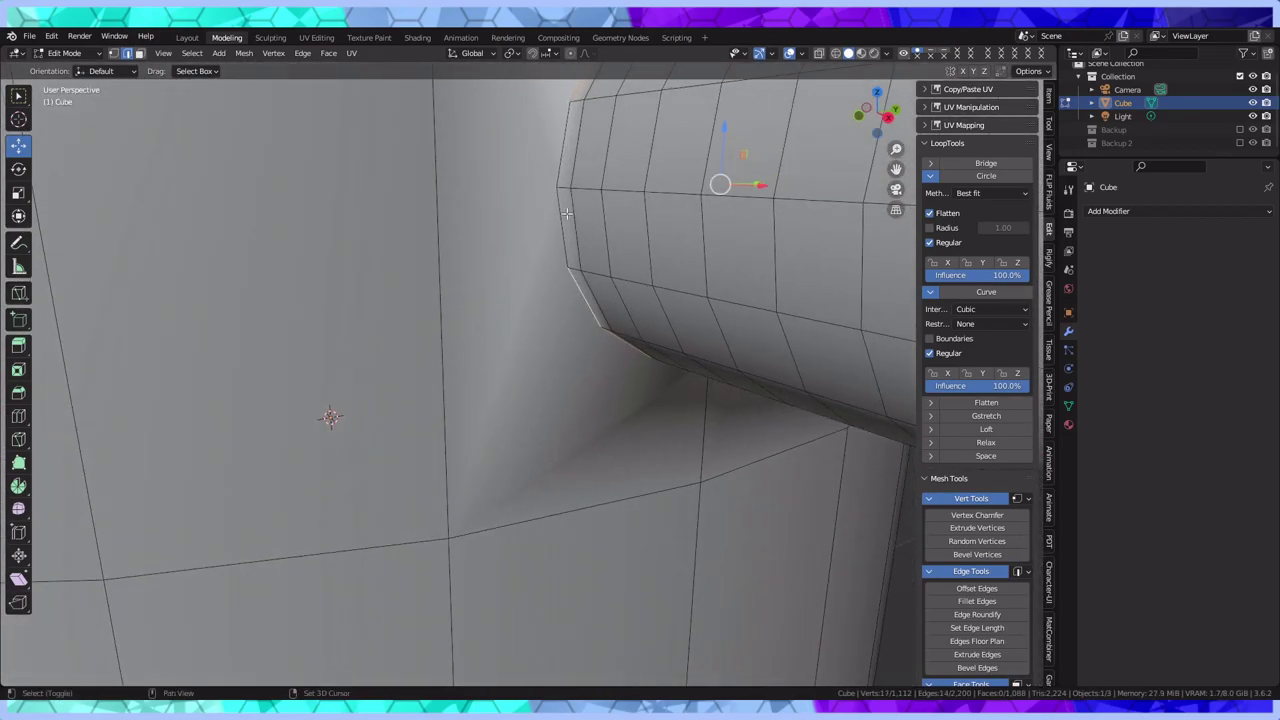
pyautogui.keyDown('shift'); pyautogui.click(561, 212); pyautogui.keyUp('shift')
pyautogui.keyDown('shift'); pyautogui.click(557, 163); pyautogui.keyUp('shift')
pyautogui.moveTo(557, 163); pyautogui.dragTo(521, 212, button='middle')
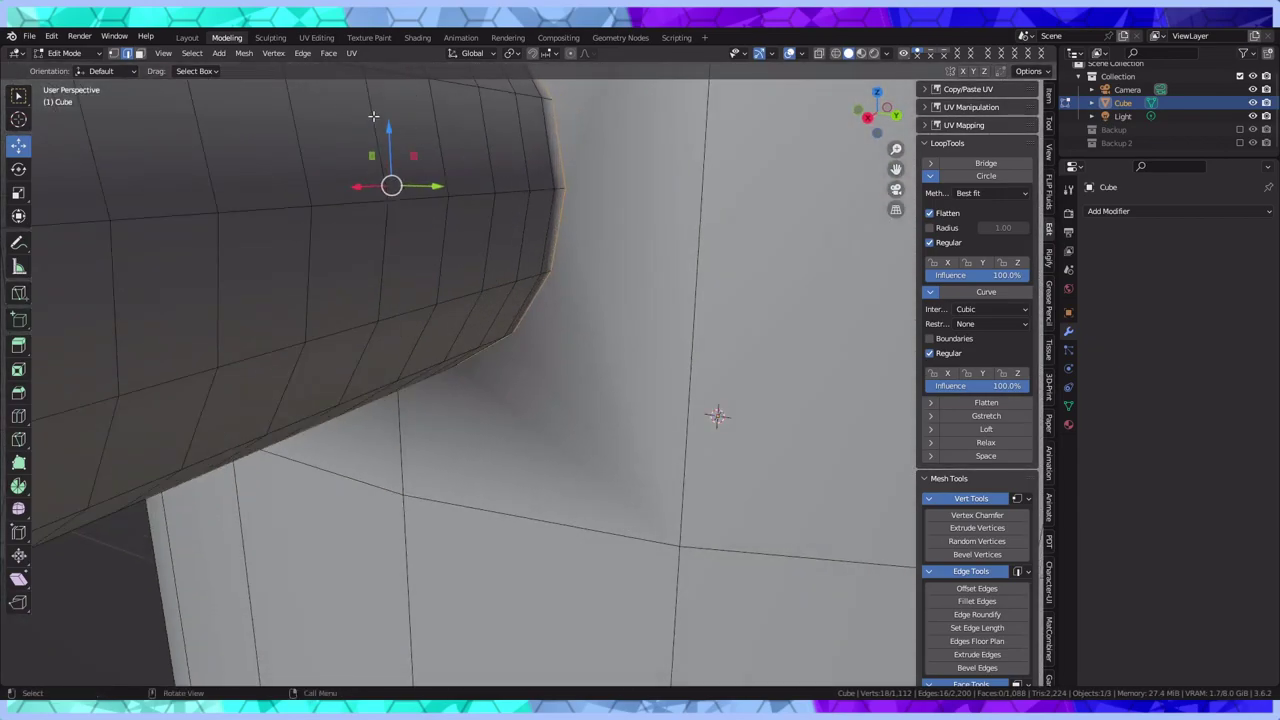
pyautogui.click(302, 53)
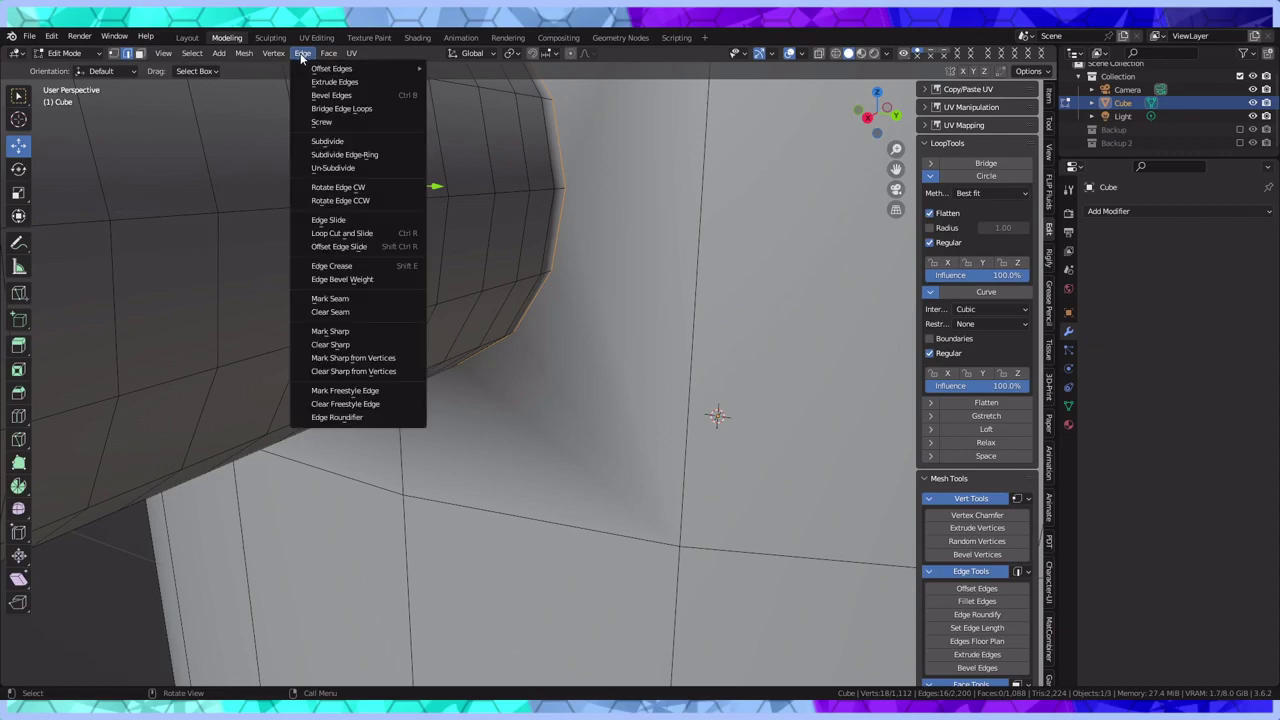
pyautogui.click(322, 298)
# Select the individual edges along the top of the joint where the handle's lower end meets the mug body
pyautogui.moveTo(320, 291); pyautogui.dragTo(597, 214, button='middle')
pyautogui.scroll(-3, 608, 232)
pyautogui.keyDown('shift'); pyautogui.moveTo(628, 278); pyautogui.dragTo(363, 233, button='middle'); pyautogui.keyUp('shift')
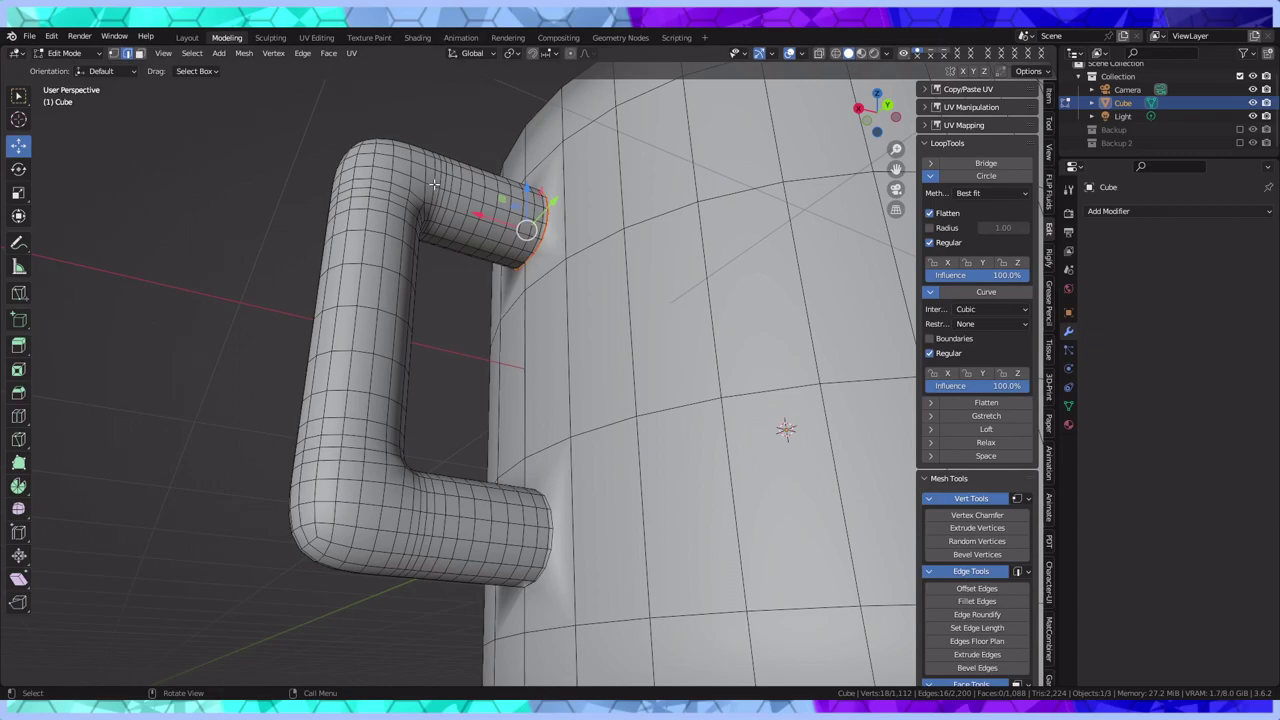
pyautogui.scroll(2, 448, 220)
pyautogui.moveTo(460, 246); pyautogui.dragTo(518, 202, button='middle')
pyautogui.scroll(2, 518, 202)
pyautogui.keyDown('shift'); pyautogui.moveTo(533, 374); pyautogui.dragTo(494, 399, button='middle'); pyautogui.keyUp('shift')
pyautogui.scroll(2, 496, 300)
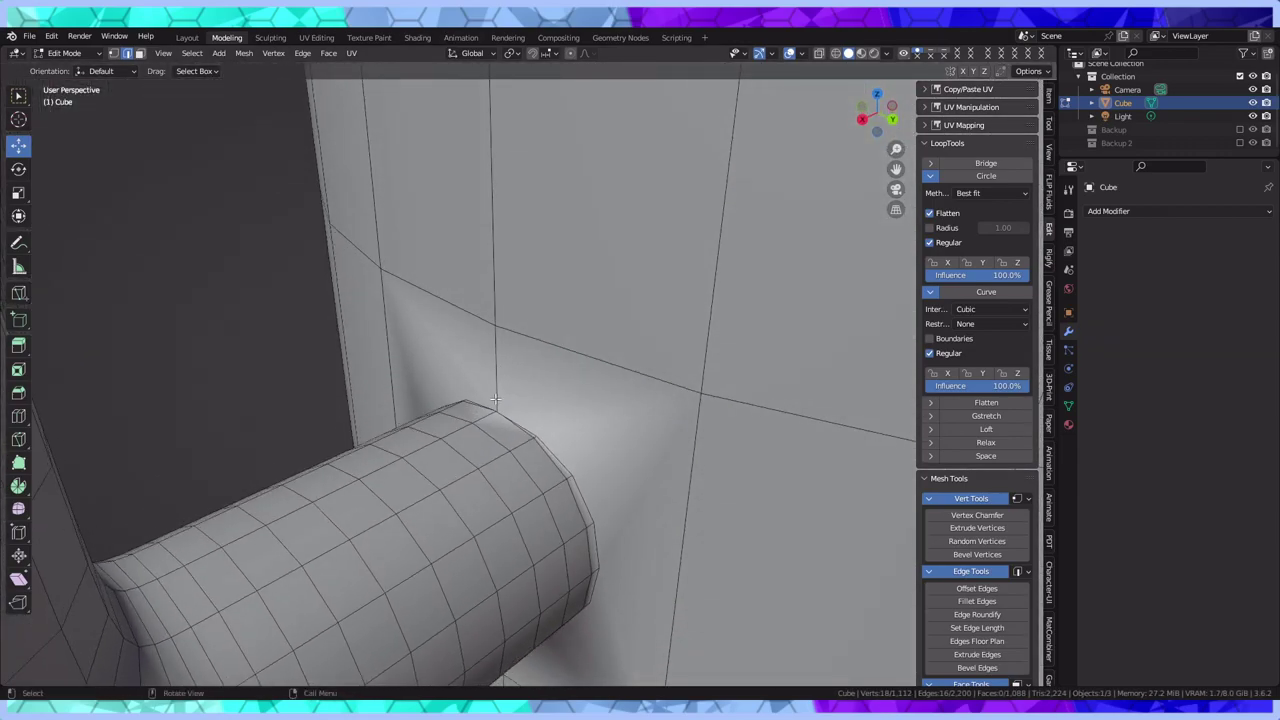
pyautogui.click(512, 428)
pyautogui.keyDown('shift'); pyautogui.click(560, 458); pyautogui.keyUp('shift')
pyautogui.keyDown('shift'); pyautogui.click(577, 503); pyautogui.keyUp('shift')
pyautogui.click(577, 503)
pyautogui.keyDown('shift'); pyautogui.click(535, 427); pyautogui.keyUp('shift')
pyautogui.keyDown('shift'); pyautogui.click(522, 423); pyautogui.keyUp('shift')
# Add the edges around the far side of the handle's lower joint to the selection
pyautogui.moveTo(522, 423); pyautogui.dragTo(582, 457, button='middle')
pyautogui.keyDown('shift'); pyautogui.click(584, 459); pyautogui.keyUp('shift')
pyautogui.keyDown('shift'); pyautogui.click(585, 460); pyautogui.keyUp('shift')
pyautogui.keyDown('shift'); pyautogui.click(576, 456); pyautogui.keyUp('shift')
pyautogui.keyDown('shift'); pyautogui.click(549, 525); pyautogui.keyUp('shift')
pyautogui.moveTo(549, 526); pyautogui.dragTo(468, 440, button='middle')
pyautogui.keyDown('shift'); pyautogui.click(606, 397); pyautogui.keyUp('shift')
pyautogui.keyDown('shift'); pyautogui.click(519, 429); pyautogui.keyUp('shift')
pyautogui.keyDown('shift'); pyautogui.click(446, 455); pyautogui.keyUp('shift')
pyautogui.keyDown('shift'); pyautogui.click(453, 496); pyautogui.keyUp('shift')
pyautogui.keyDown('shift'); pyautogui.click(455, 497); pyautogui.keyUp('shift')
pyautogui.moveTo(455, 497); pyautogui.dragTo(484, 493, button='middle')
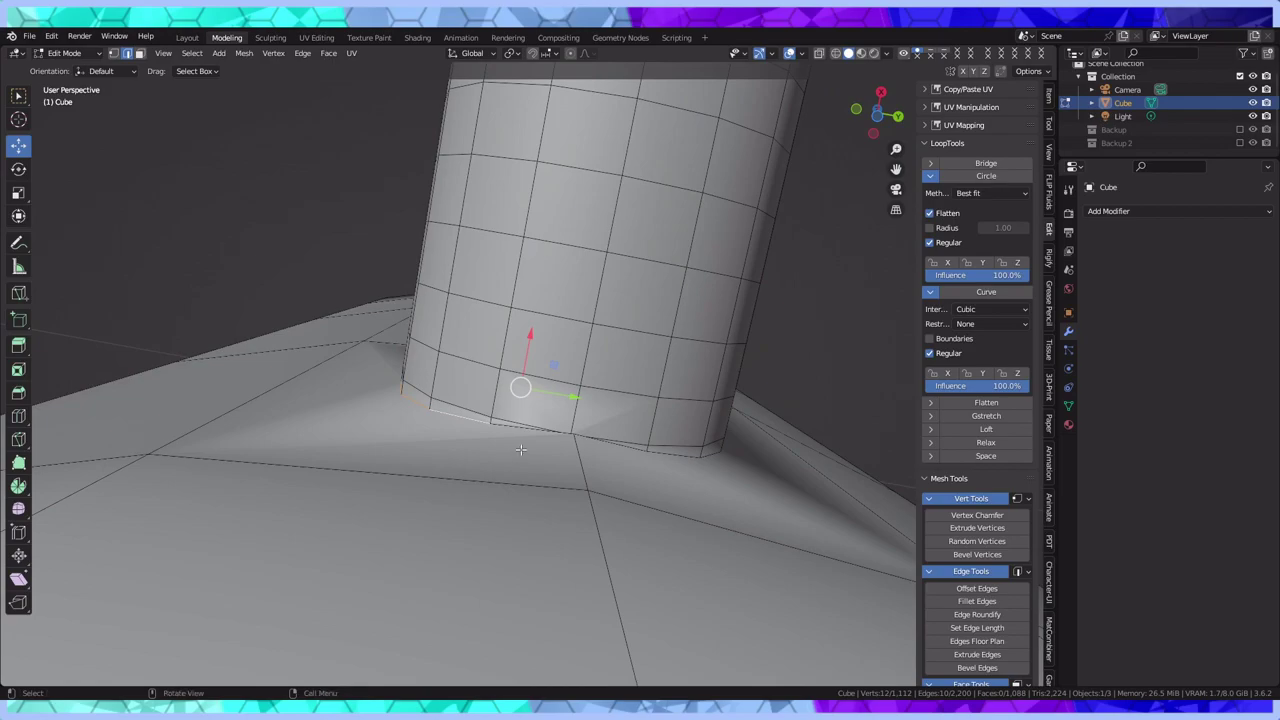
# Add the remaining edges on the underside and near side to close the loop around the lower joint
pyautogui.scroll(1, 520, 450)
pyautogui.keyDown('shift'); pyautogui.click(492, 450); pyautogui.keyUp('shift')
pyautogui.keyDown('shift'); pyautogui.click(660, 470); pyautogui.keyUp('shift')
pyautogui.keyDown('shift'); pyautogui.click(715, 482); pyautogui.keyUp('shift')
pyautogui.moveTo(715, 482); pyautogui.dragTo(610, 556, button='middle')
pyautogui.keyDown('shift'); pyautogui.click(632, 527); pyautogui.keyUp('shift')
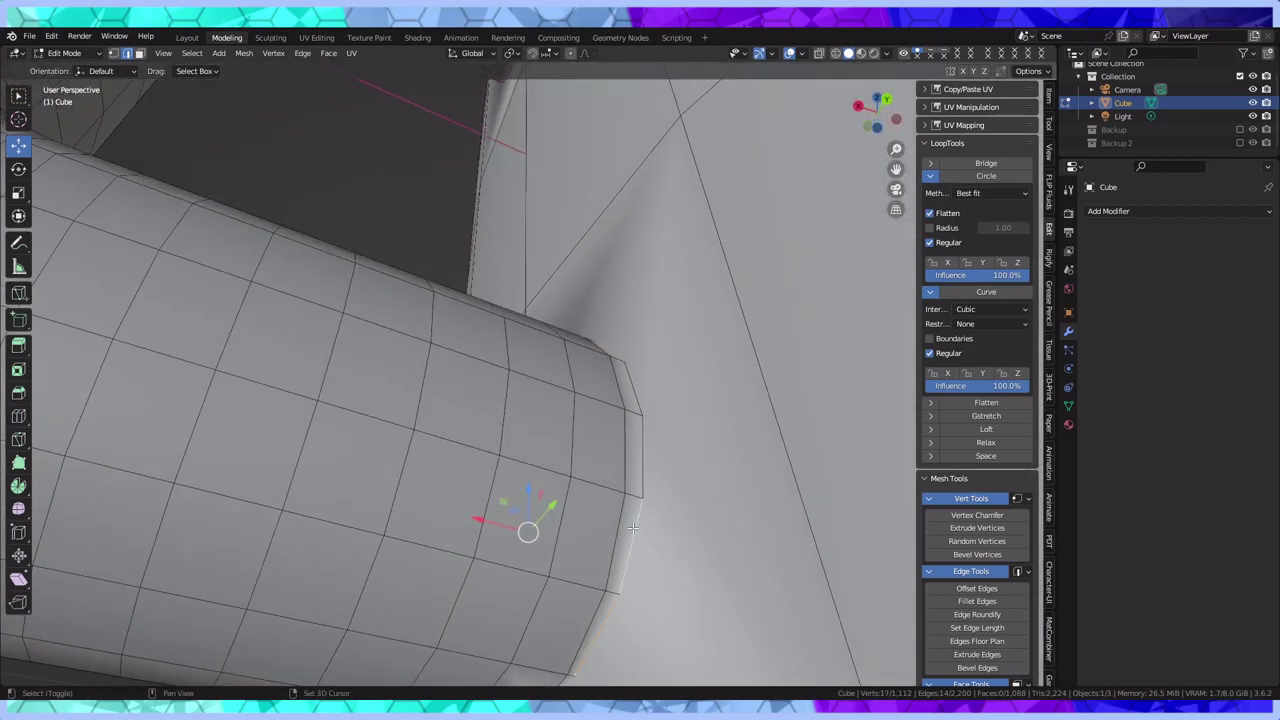
pyautogui.keyDown('shift'); pyautogui.click(631, 545); pyautogui.keyUp('shift')
pyautogui.keyDown('shift'); pyautogui.click(639, 403); pyautogui.keyUp('shift')
# Mark the selected edge loop around the handle's lower joint as a seam
pyautogui.scroll(-8, 636, 428)
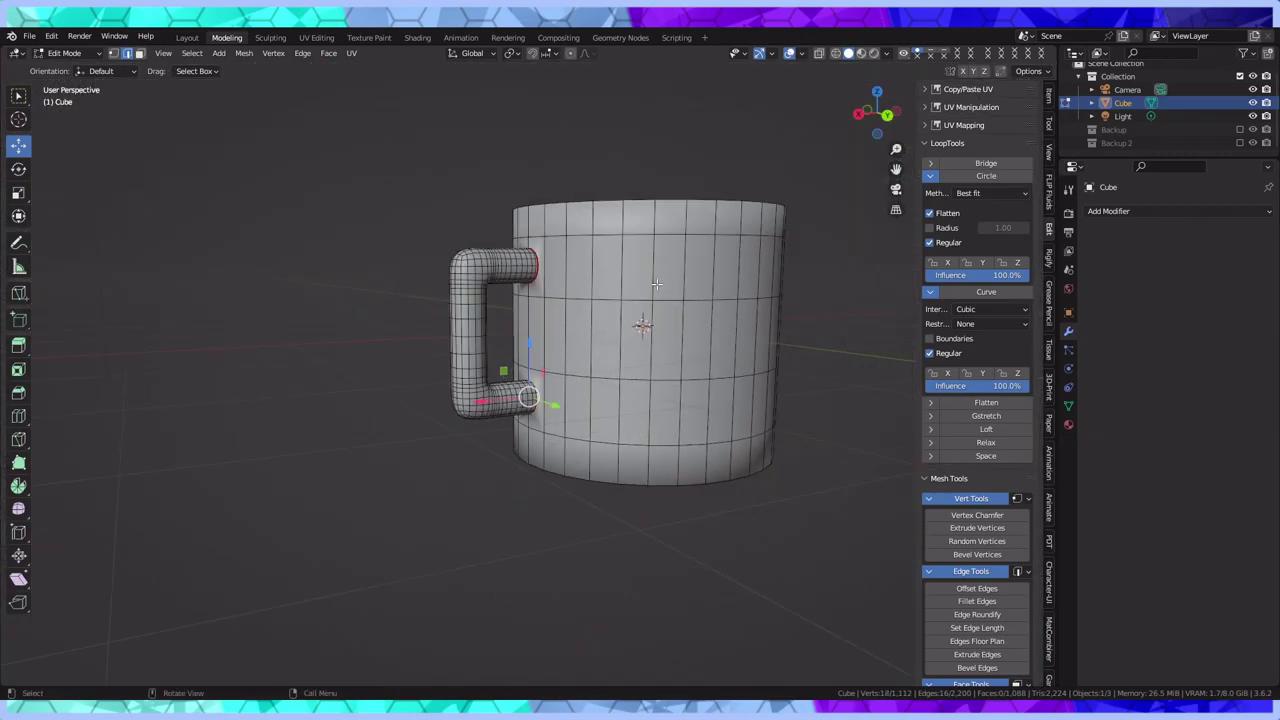
pyautogui.moveTo(656, 285); pyautogui.dragTo(654, 348, button='middle')
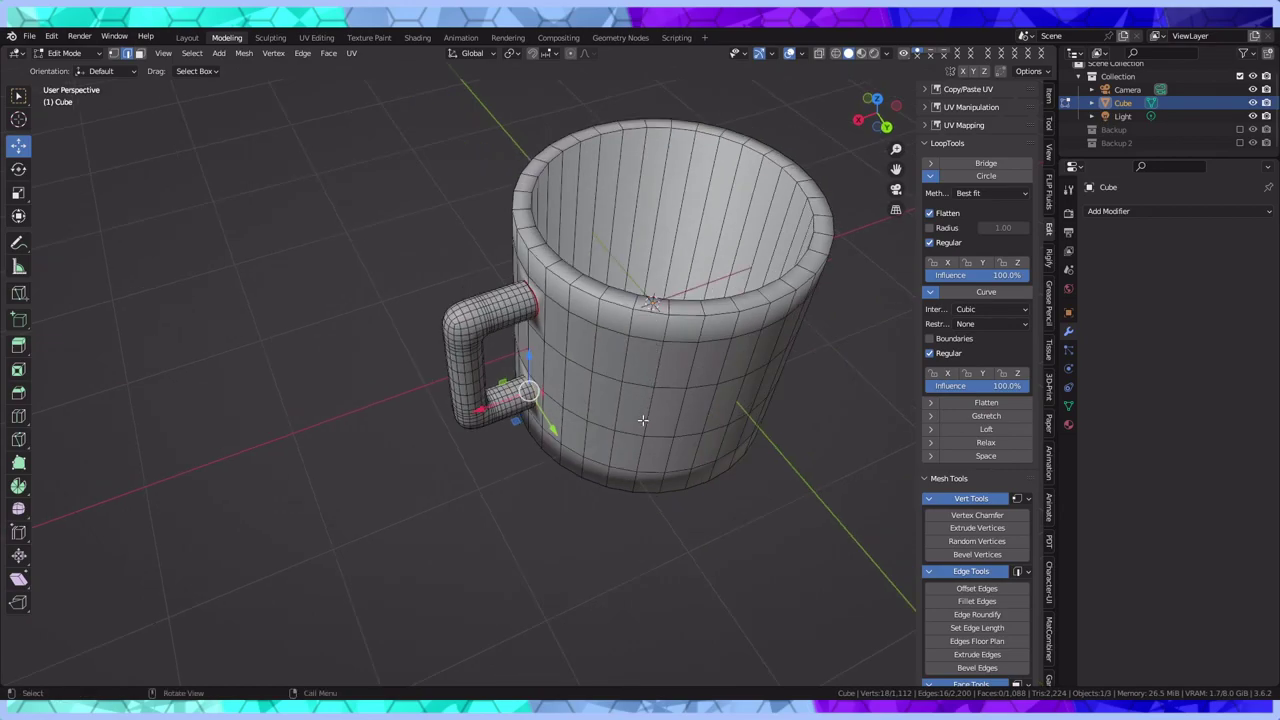
pyautogui.moveTo(637, 424); pyautogui.dragTo(545, 380, button='middle')
pyautogui.scroll(6, 480, 350)
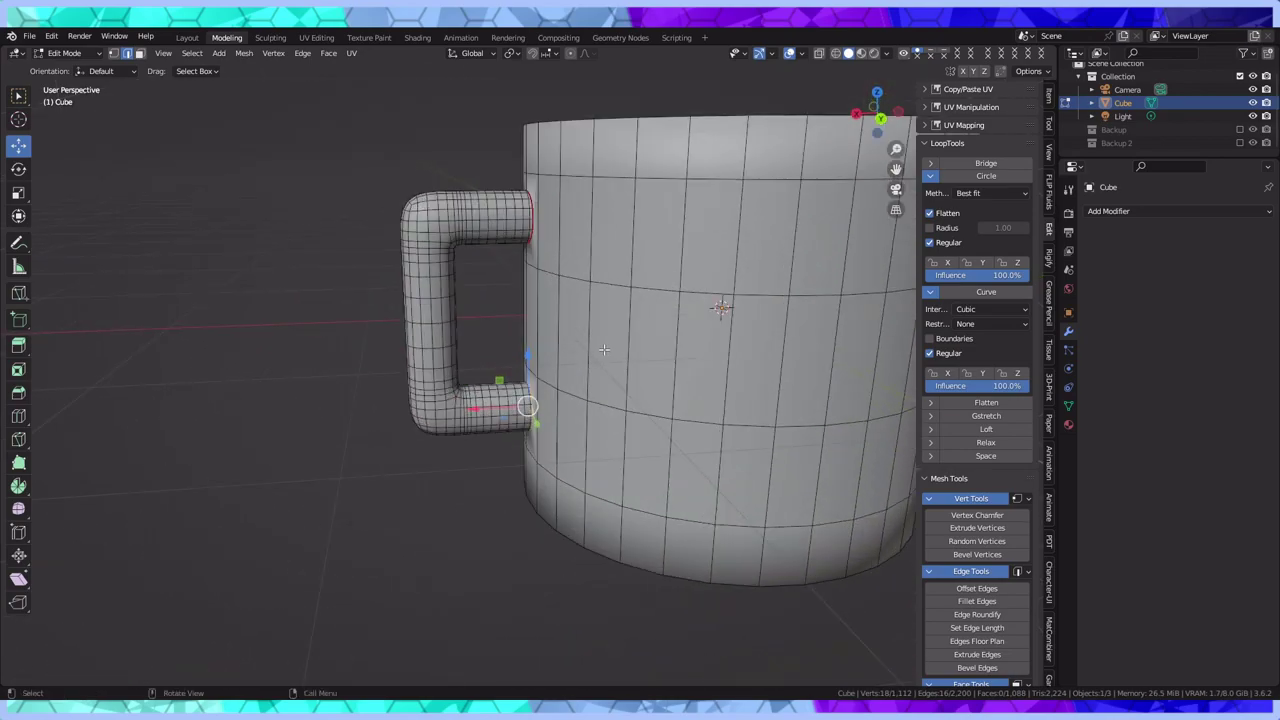
pyautogui.click(302, 53)
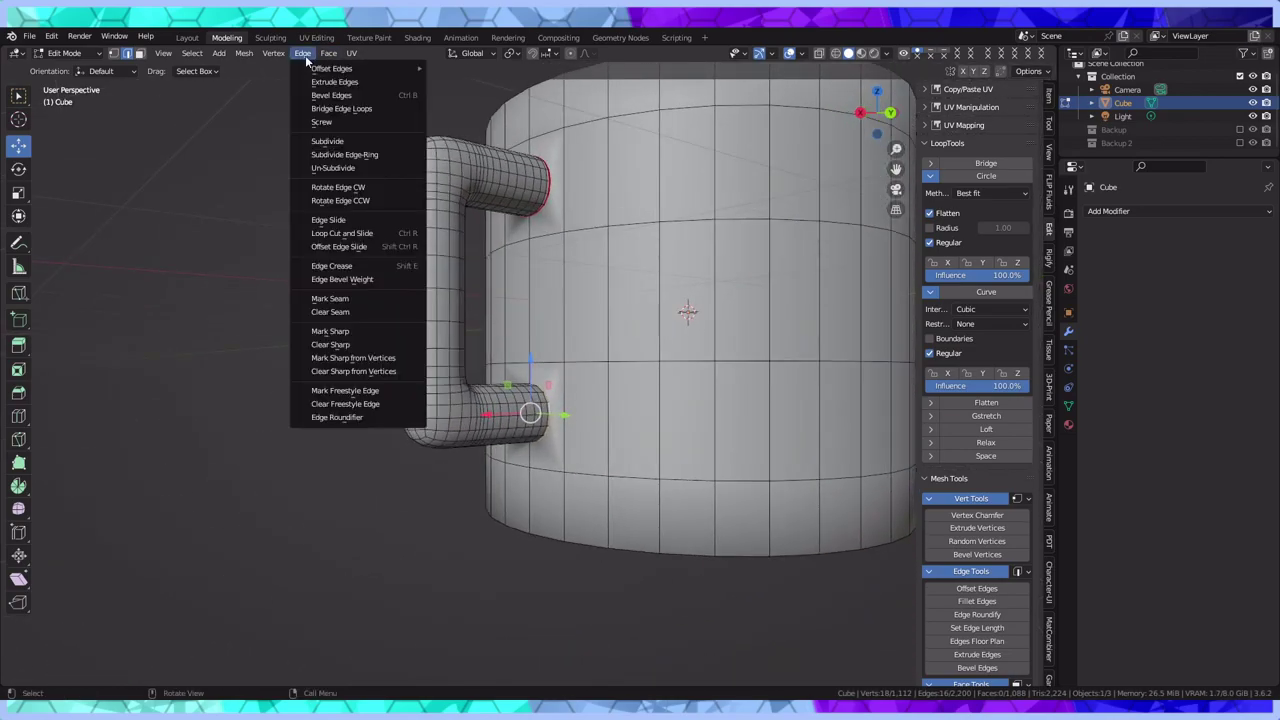
pyautogui.click(322, 299)
# Switch the mug to Object Mode
pyautogui.moveTo(283, 303); pyautogui.dragTo(190, 130, button='middle')
pyautogui.scroll(8, 619, 257)
pyautogui.scroll(-8, 650, 262)
pyautogui.scroll(-2, 186, 111)
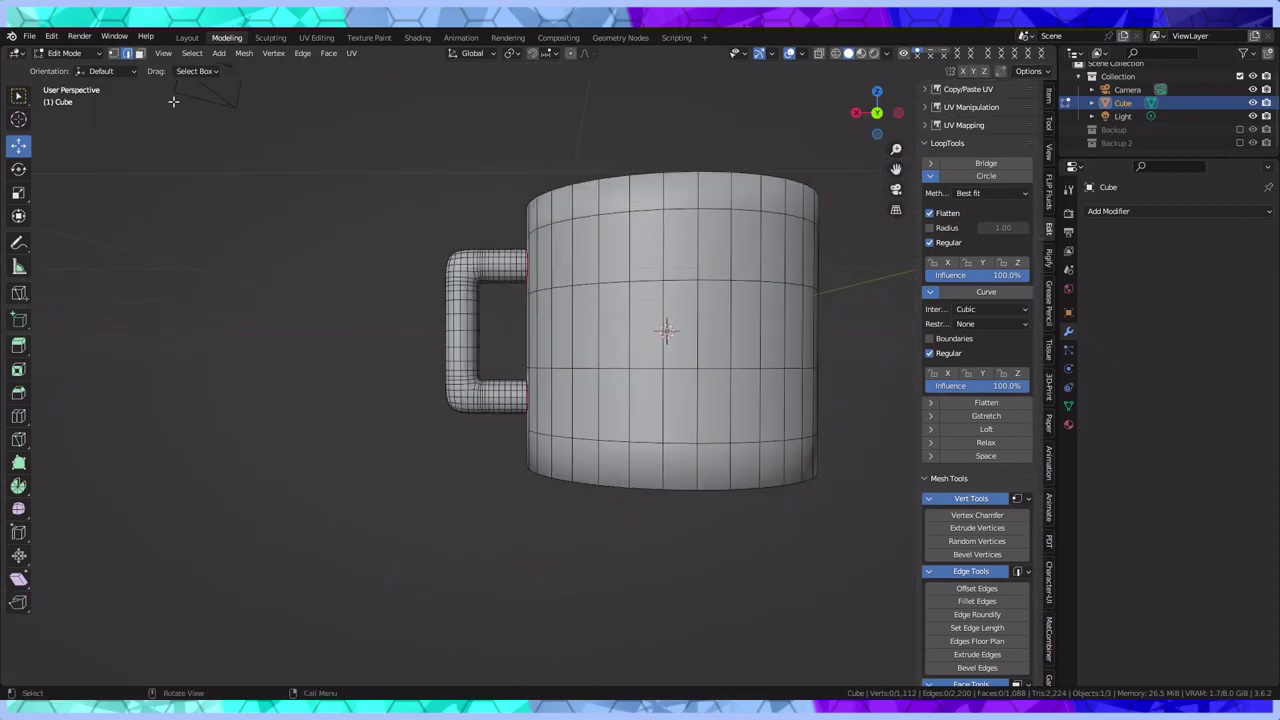
pyautogui.click(64, 53)
pyautogui.click(62, 67)
# Examine the mug's overall shape from the sides and from above, including its interior and handle
pyautogui.scroll(-4, 497, 187)
pyautogui.moveTo(497, 187); pyautogui.dragTo(443, 303, button='middle')
pyautogui.scroll(3, 451, 311)
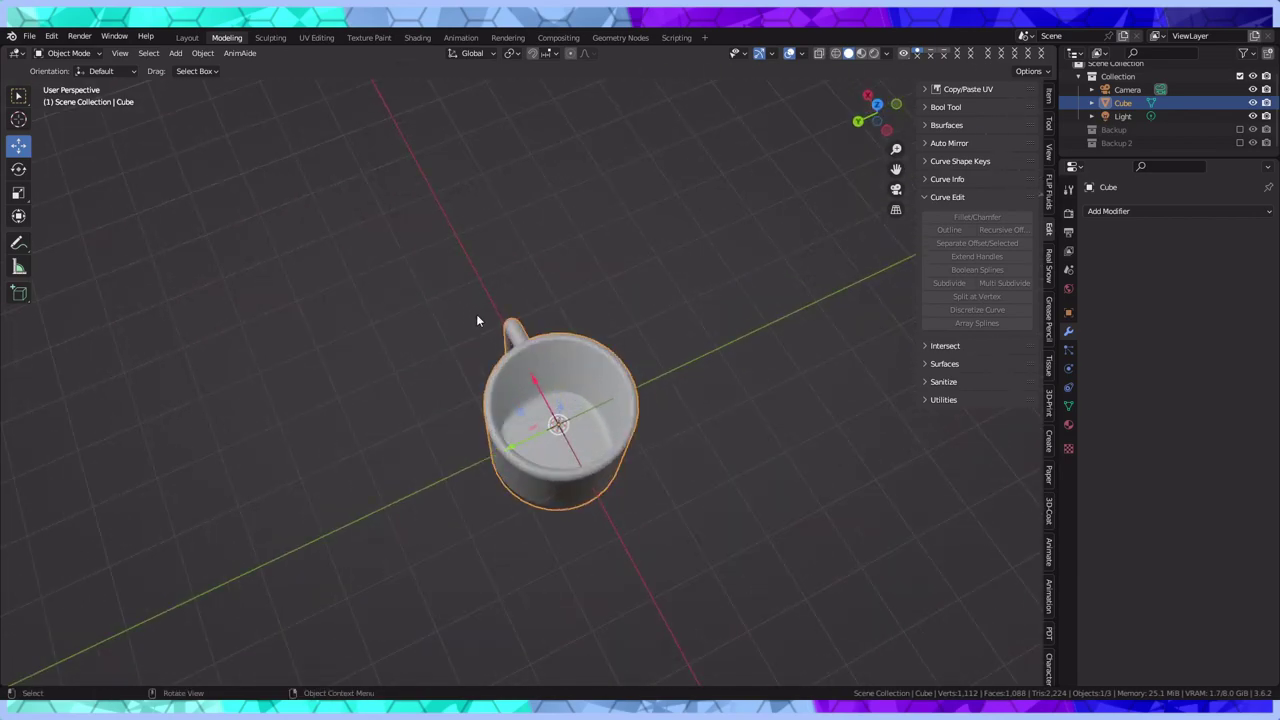
pyautogui.scroll(3, 606, 379)
pyautogui.moveTo(606, 379); pyautogui.dragTo(598, 245, button='middle')
pyautogui.scroll(-3, 566, 243)
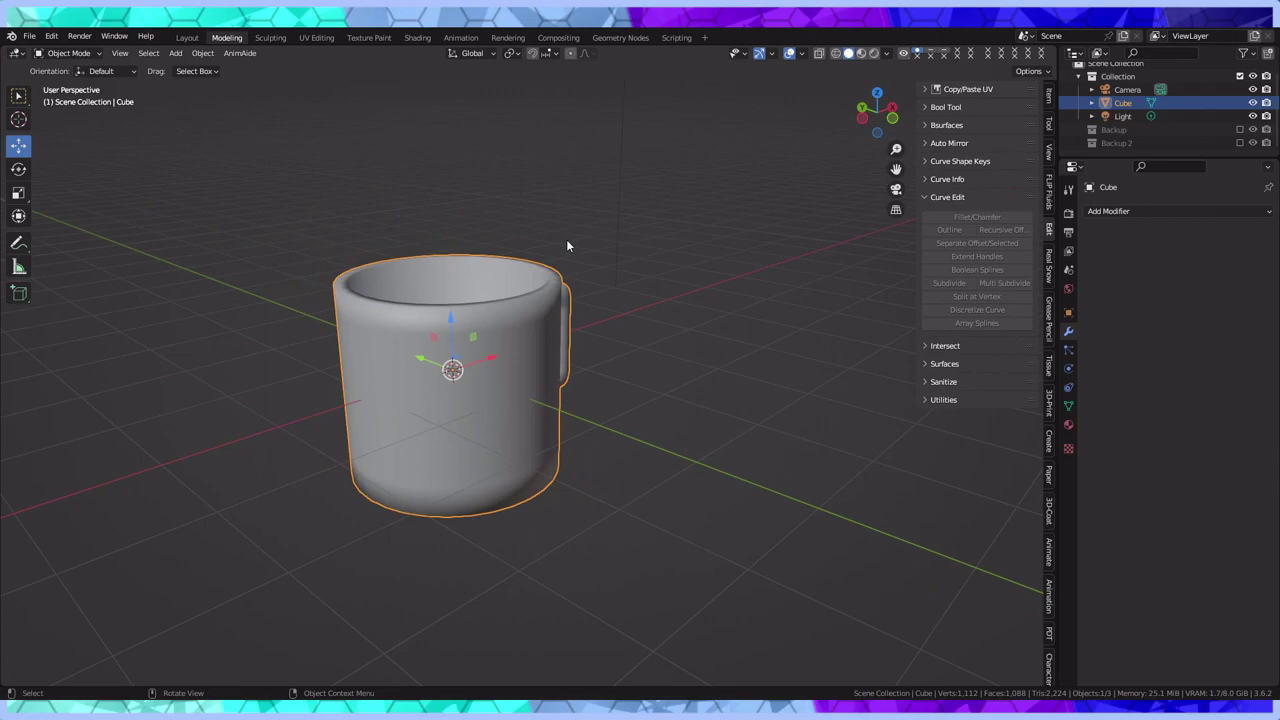
pyautogui.moveTo(575, 257); pyautogui.dragTo(306, 321, button='middle')
pyautogui.scroll(3, 496, 276)
pyautogui.scroll(2, 577, 271)
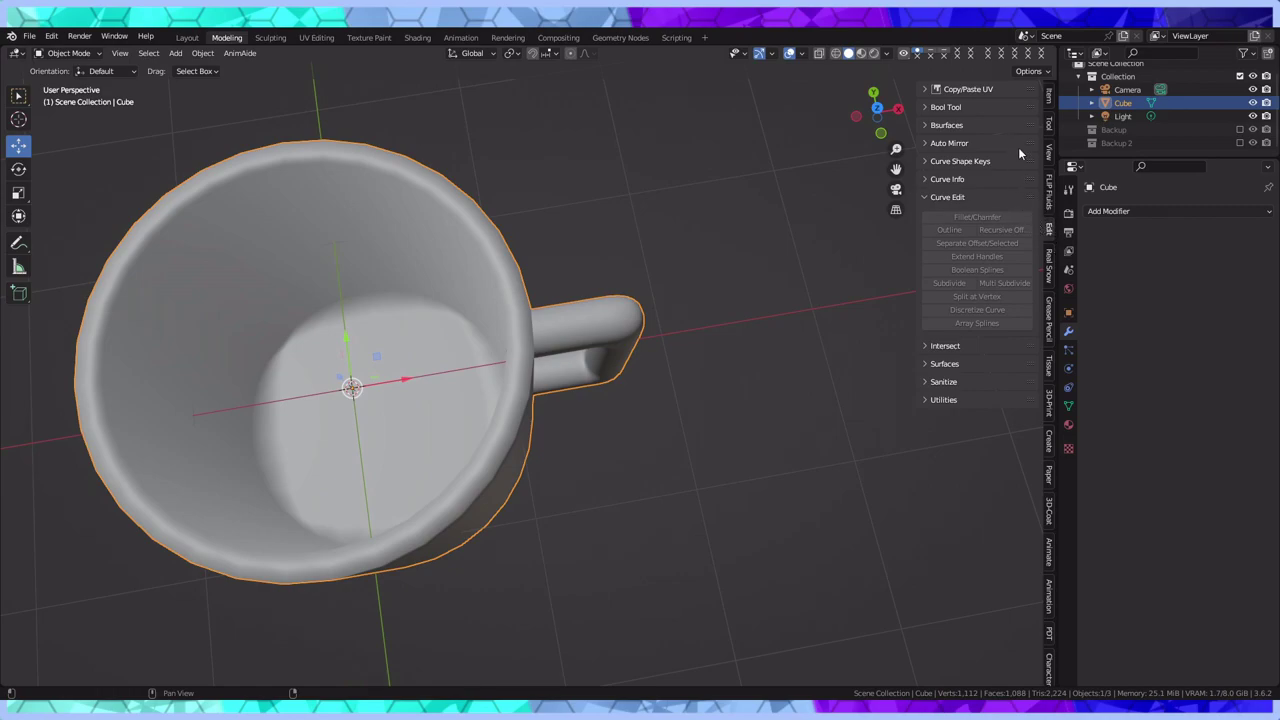
# Return the mug to Edit Mode
pyautogui.click(68, 53)
pyautogui.click(73, 69)
pyautogui.click(68, 53)
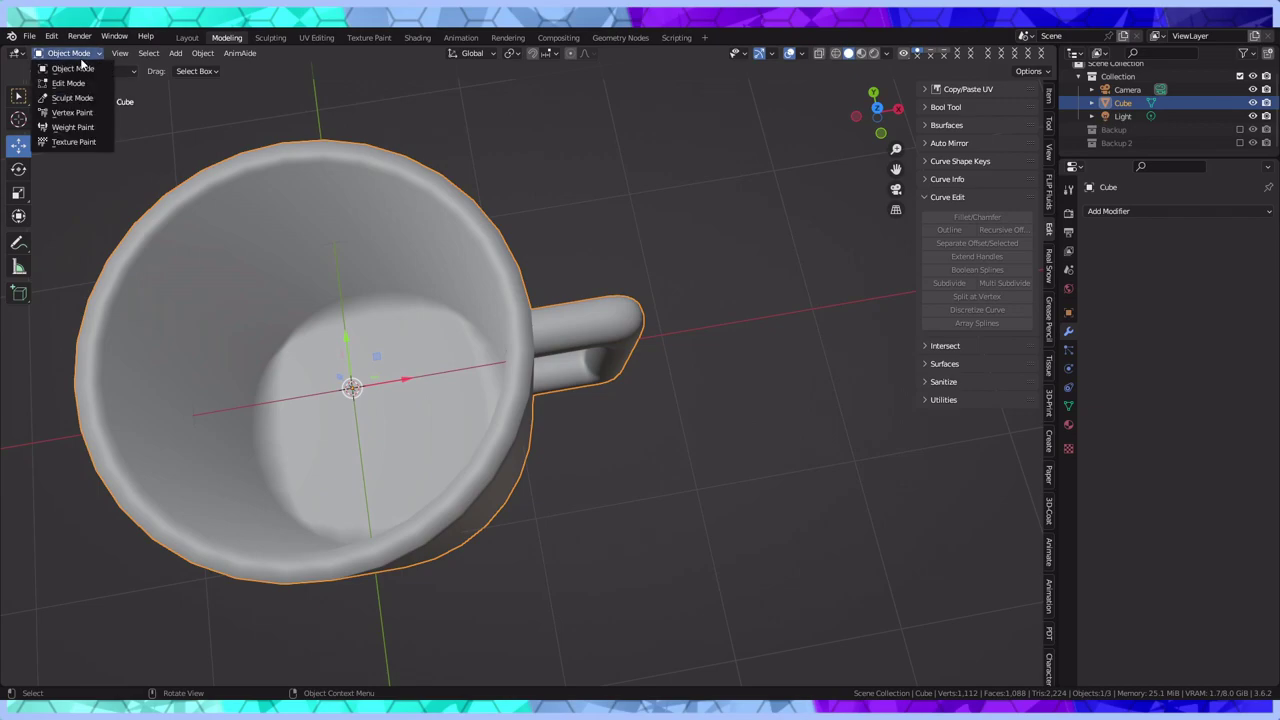
pyautogui.click(68, 83)
# Examine the seams at both handle joints and the edge layout around the mug's outer wall
pyautogui.moveTo(442, 375); pyautogui.dragTo(420, 186, button='middle')
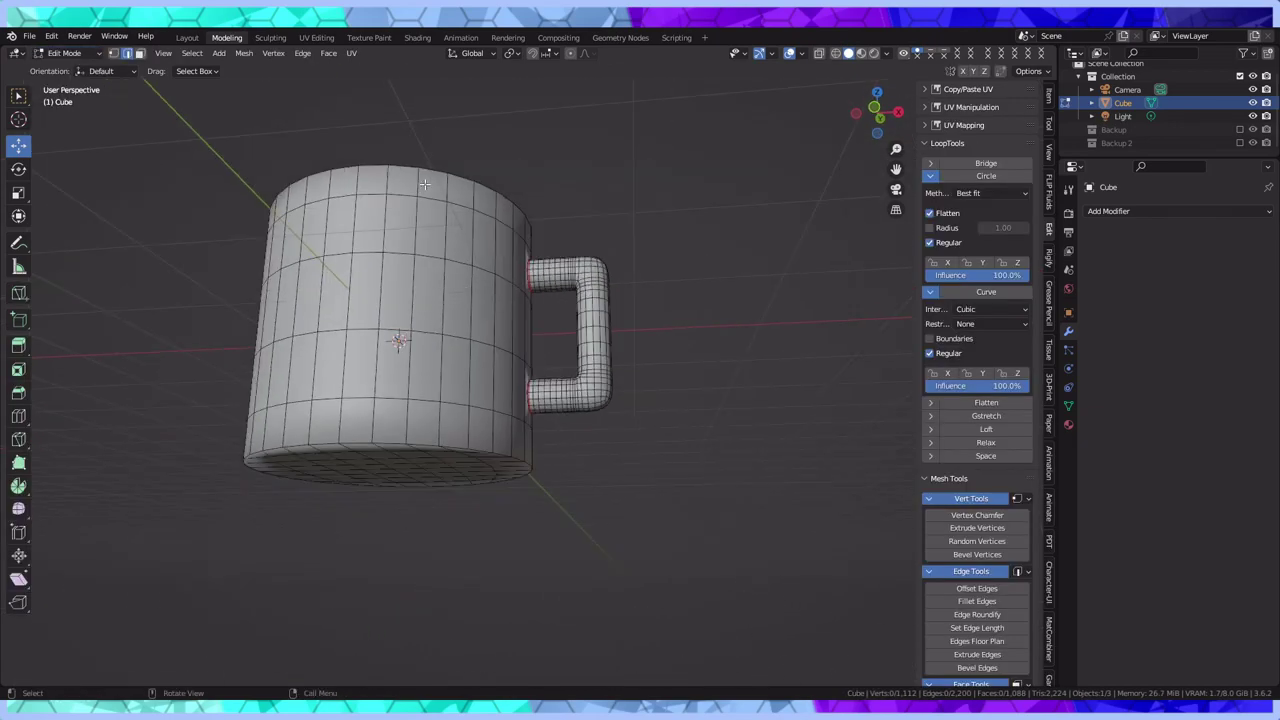
pyautogui.scroll(1, 652, 184)
pyautogui.scroll(2, 652, 184)
pyautogui.moveTo(652, 184); pyautogui.dragTo(489, 243, button='middle')
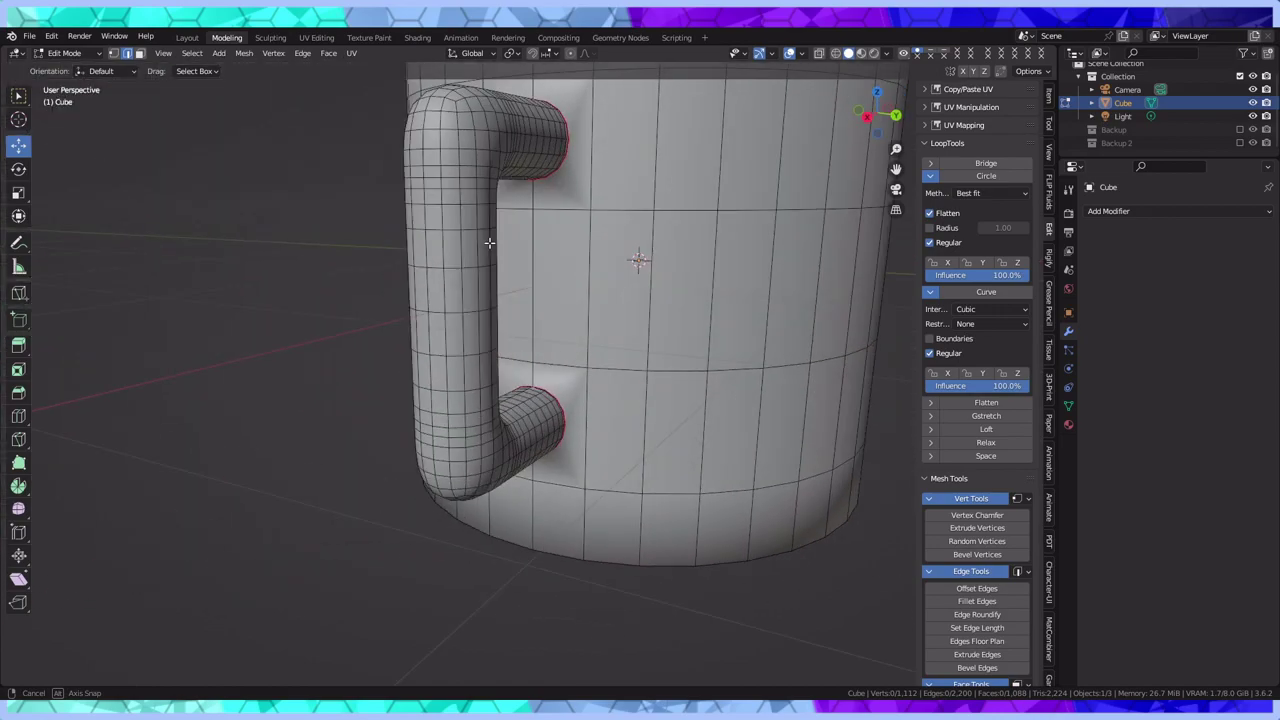
pyautogui.scroll(-5, 489, 243)
pyautogui.moveTo(747, 227); pyautogui.dragTo(535, 193, button='middle')
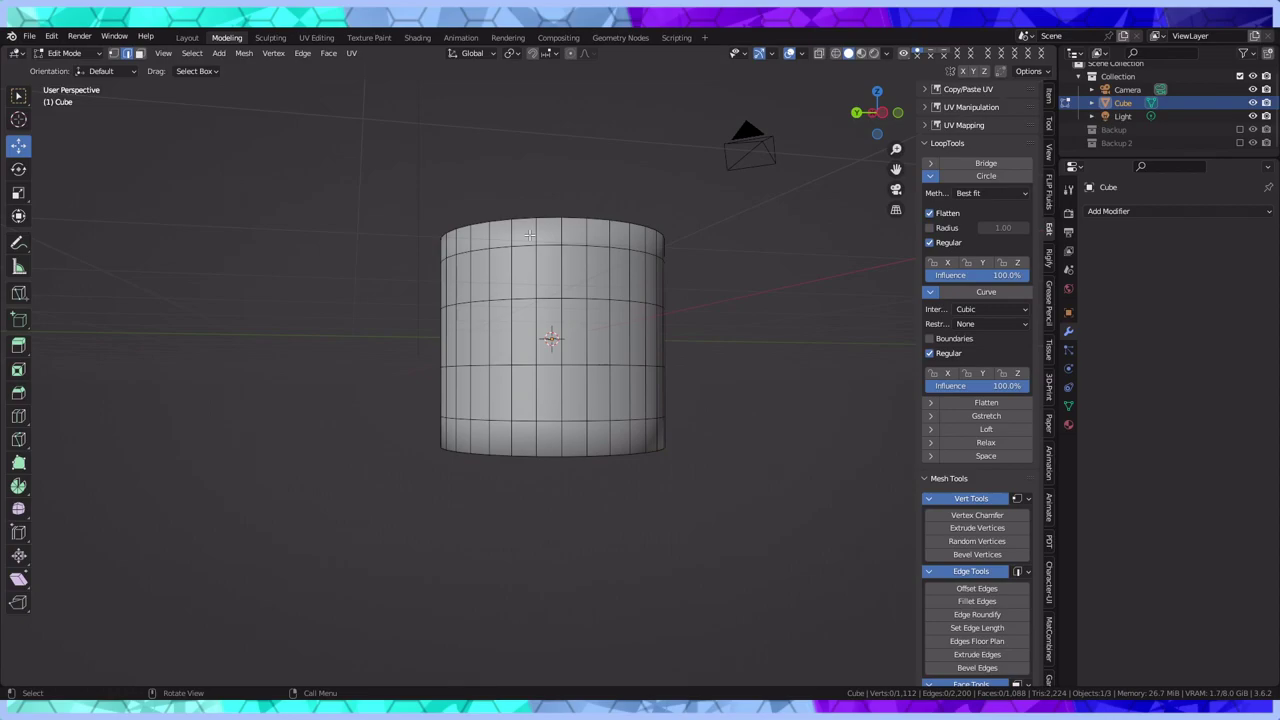
pyautogui.moveTo(530, 234); pyautogui.dragTo(600, 239, button='middle')
pyautogui.scroll(4, 536, 307)
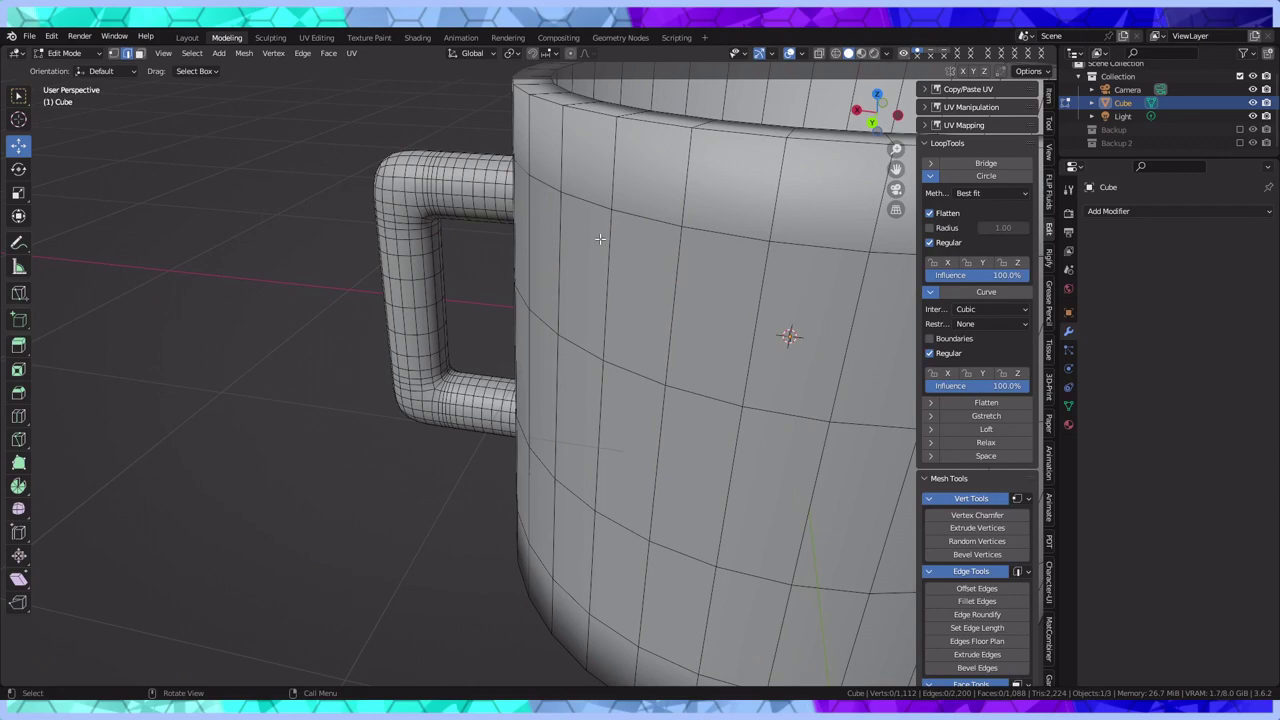